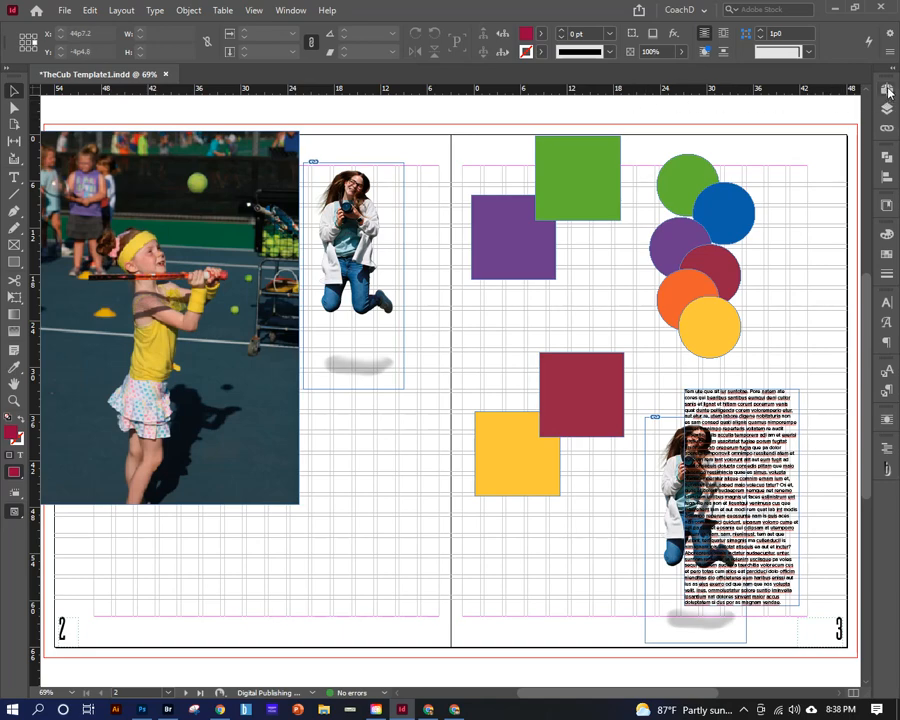
# Step: Set the page thumbnails in the Pages panel options to the Large size
pyautogui.click(887, 91)
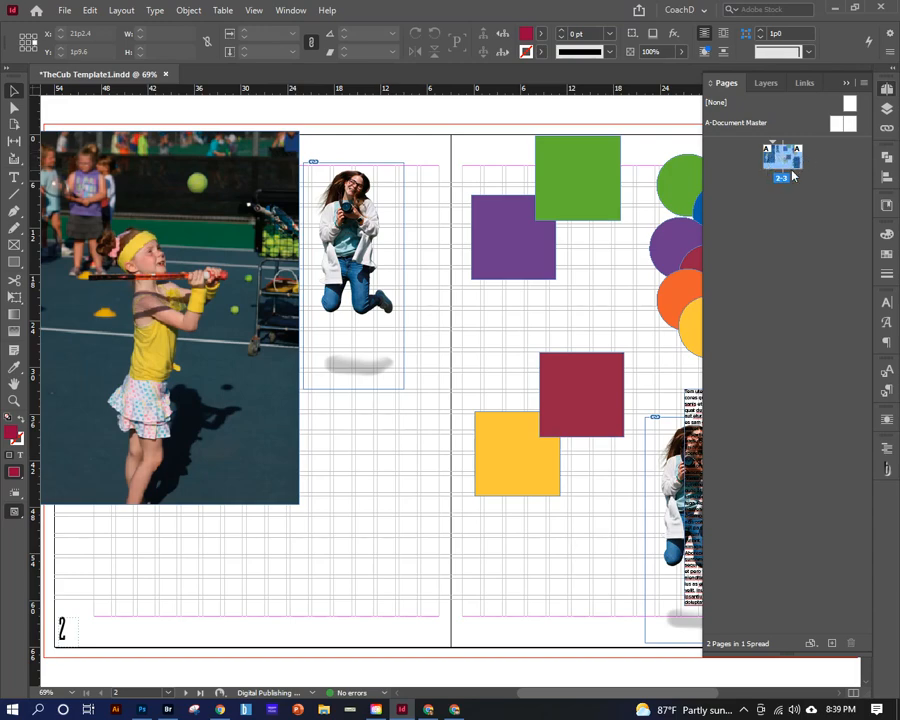
pyautogui.rightClick(771, 319)
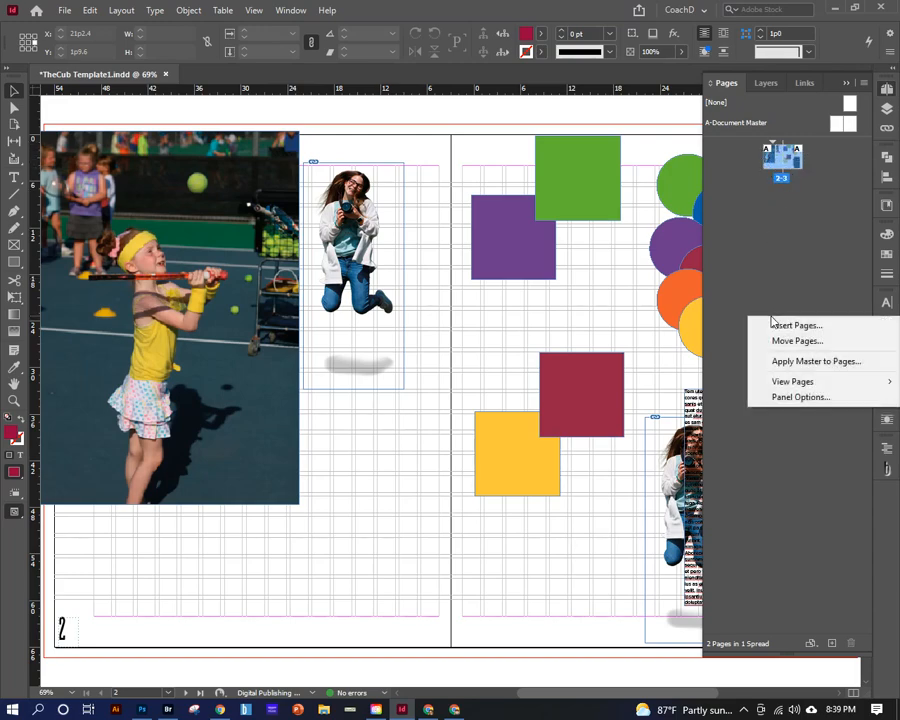
pyautogui.click(801, 397)
pyautogui.click(410, 235)
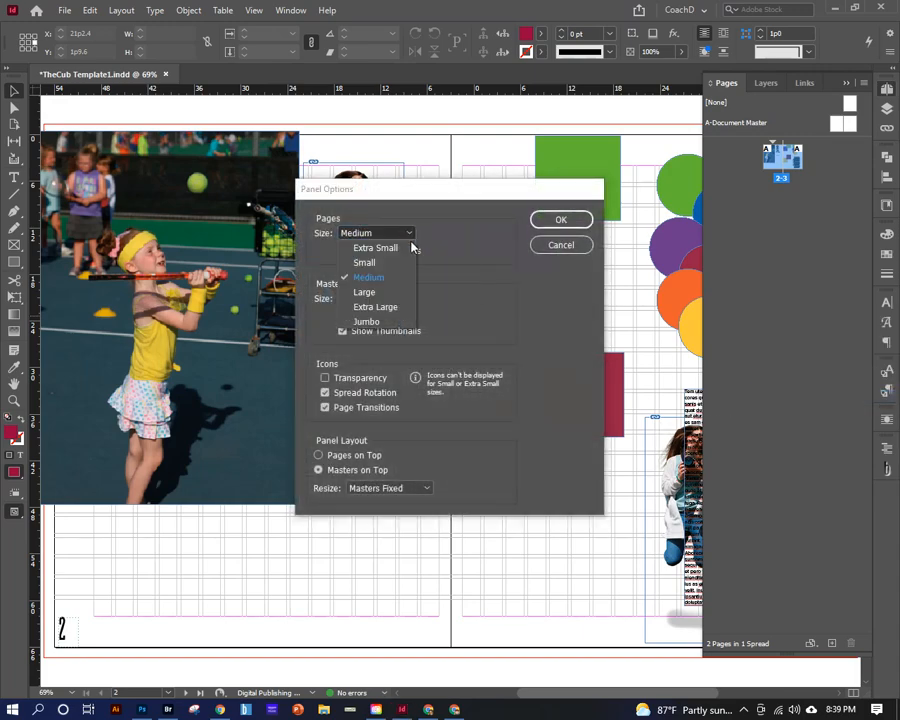
pyautogui.click(392, 292)
pyautogui.click(561, 221)
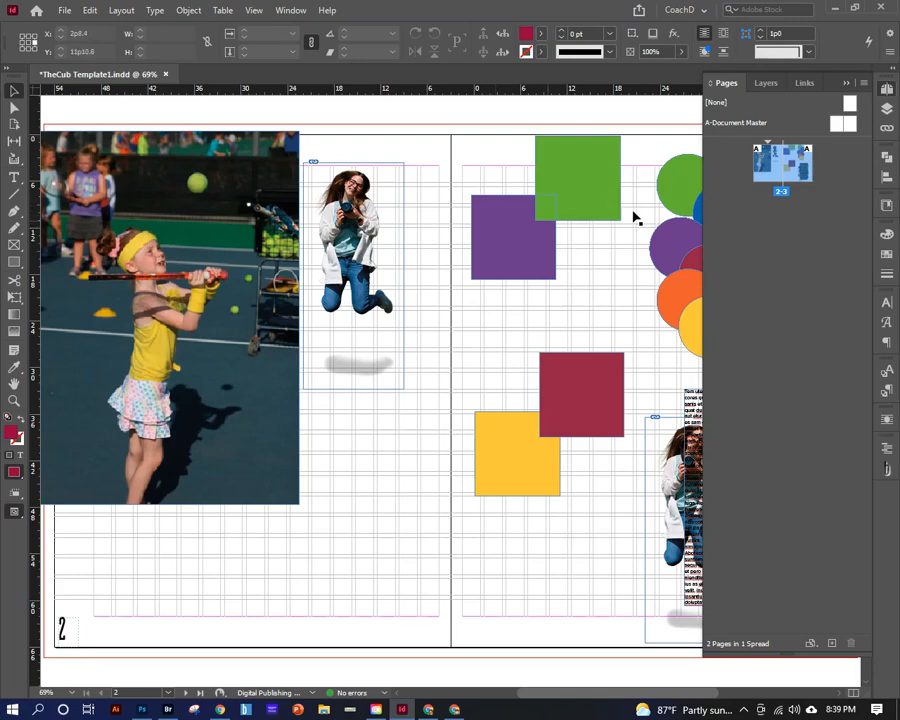
# Step: Compare the A-Document Master pages with the document's layers, making Master Default the active layer
pyautogui.click(840, 128)
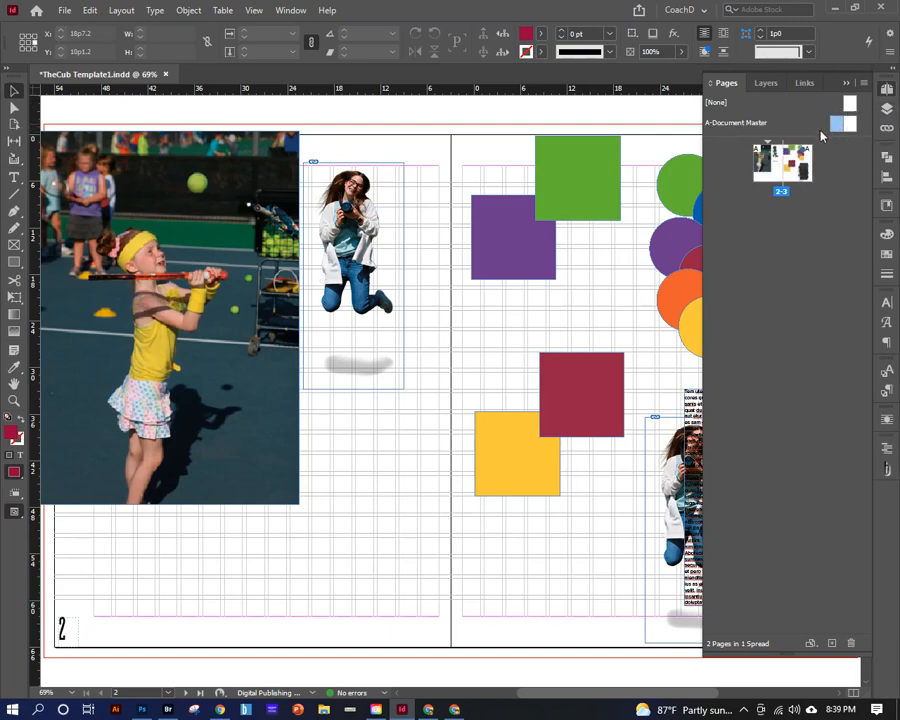
pyautogui.click(885, 108)
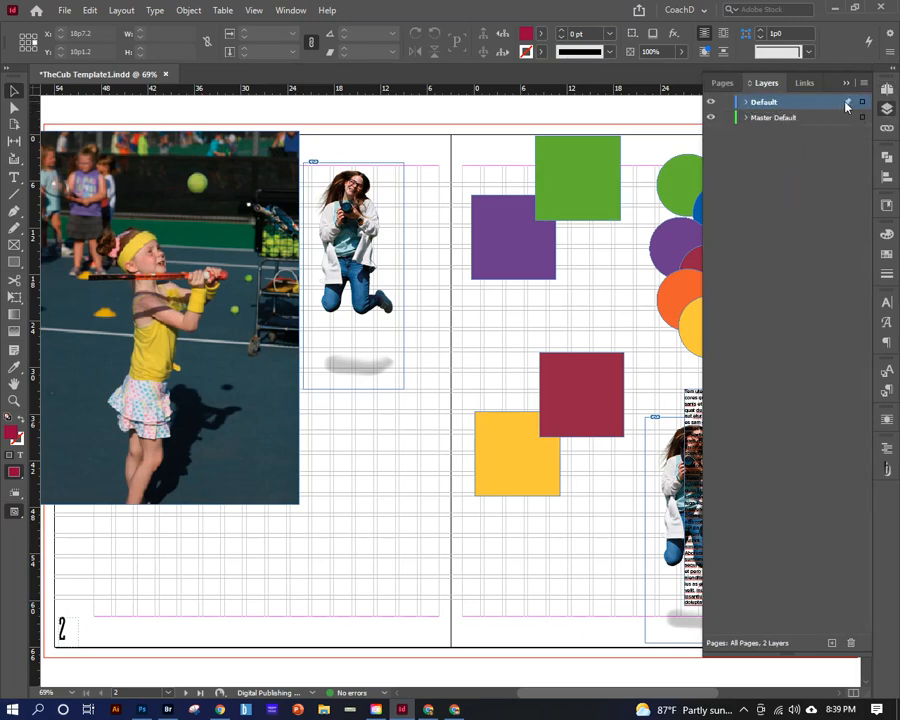
pyautogui.click(790, 119)
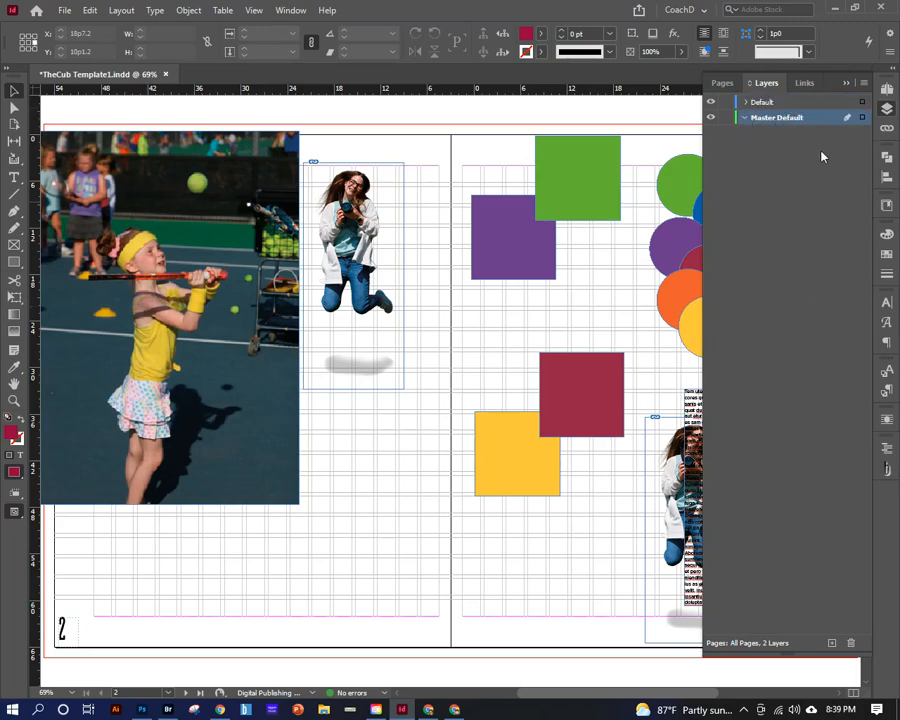
pyautogui.click(722, 83)
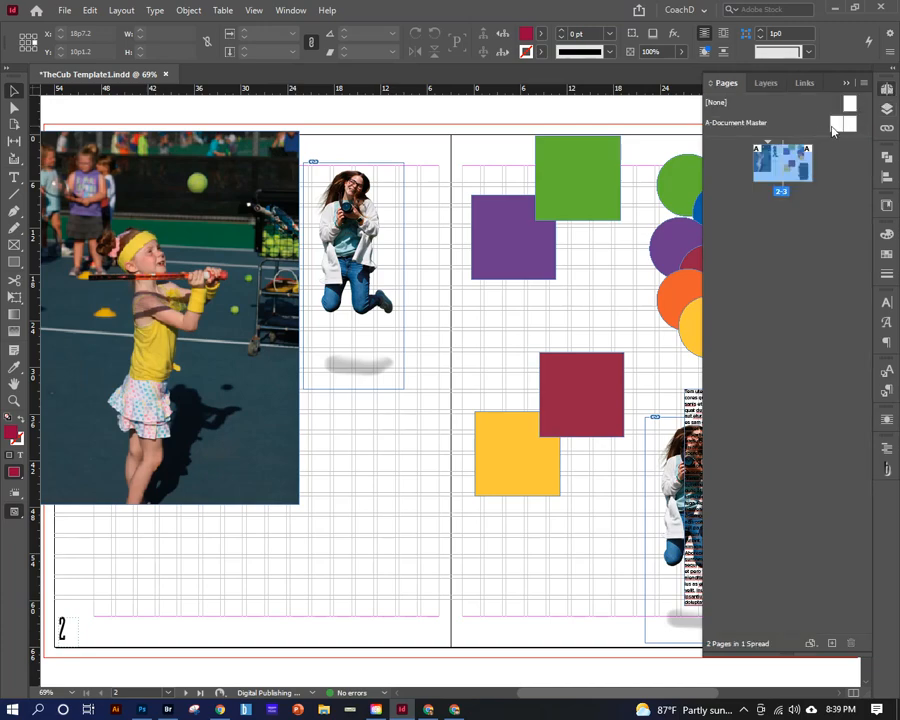
pyautogui.click(836, 126)
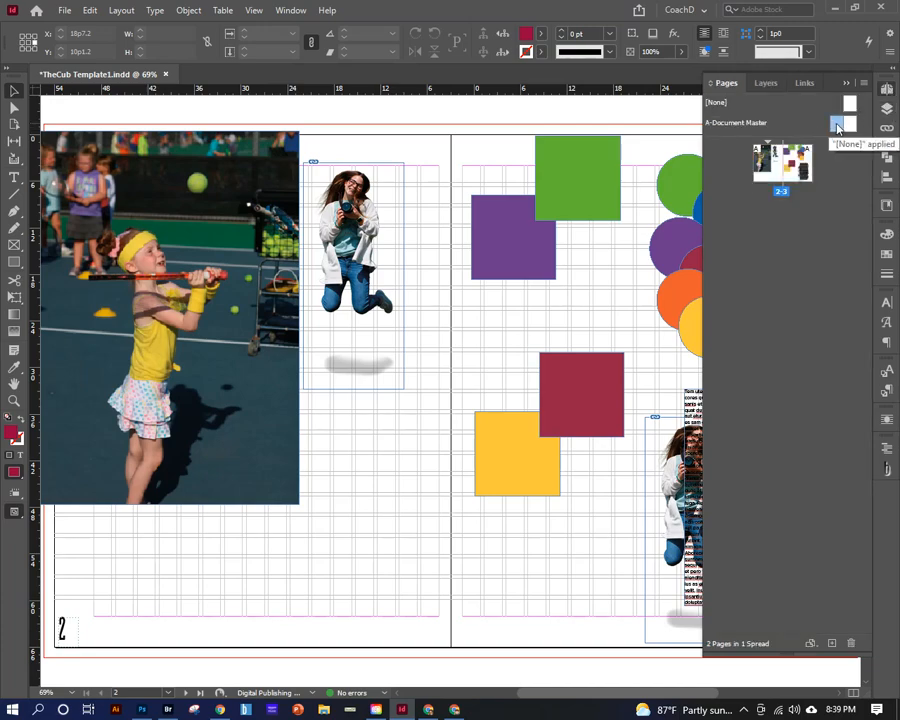
pyautogui.click(766, 83)
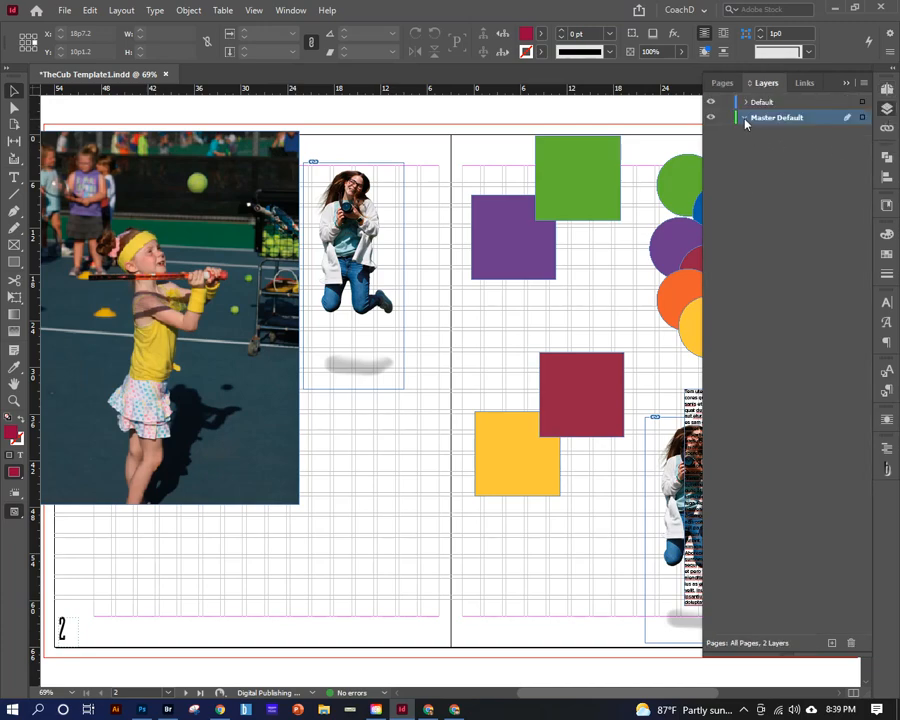
# Step: Hide the Master Default layer to check the spread without it, and show it again
pyautogui.click(711, 118)
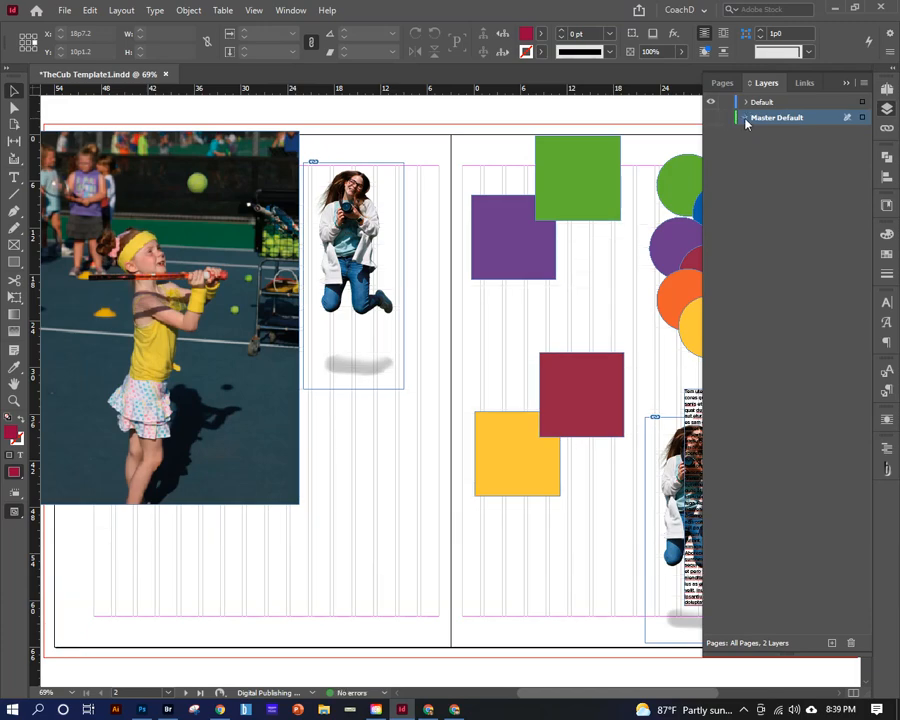
pyautogui.click(886, 109)
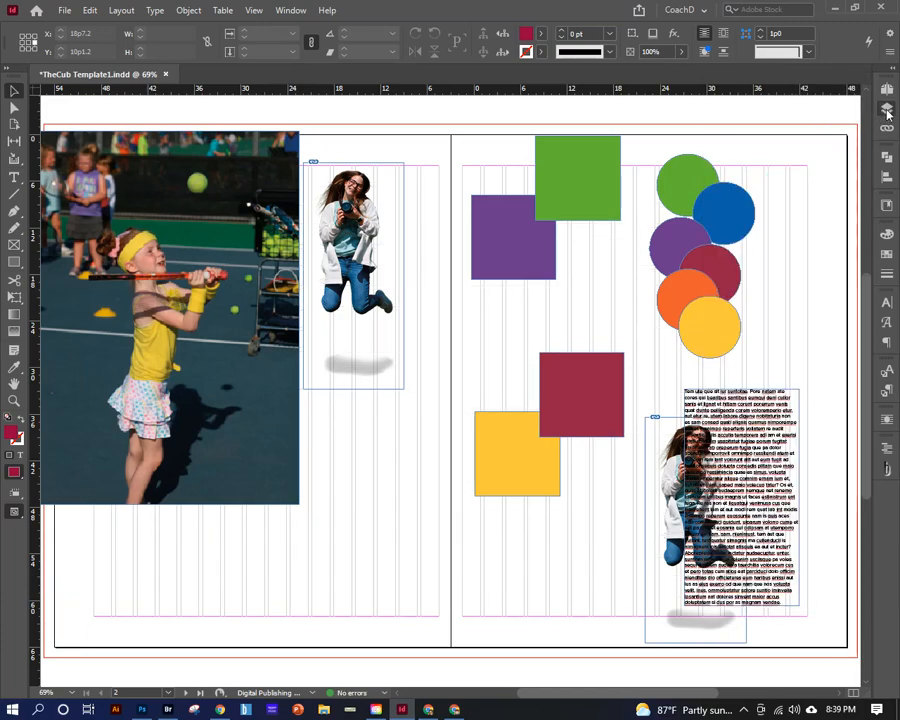
pyautogui.click(886, 109)
pyautogui.click(711, 118)
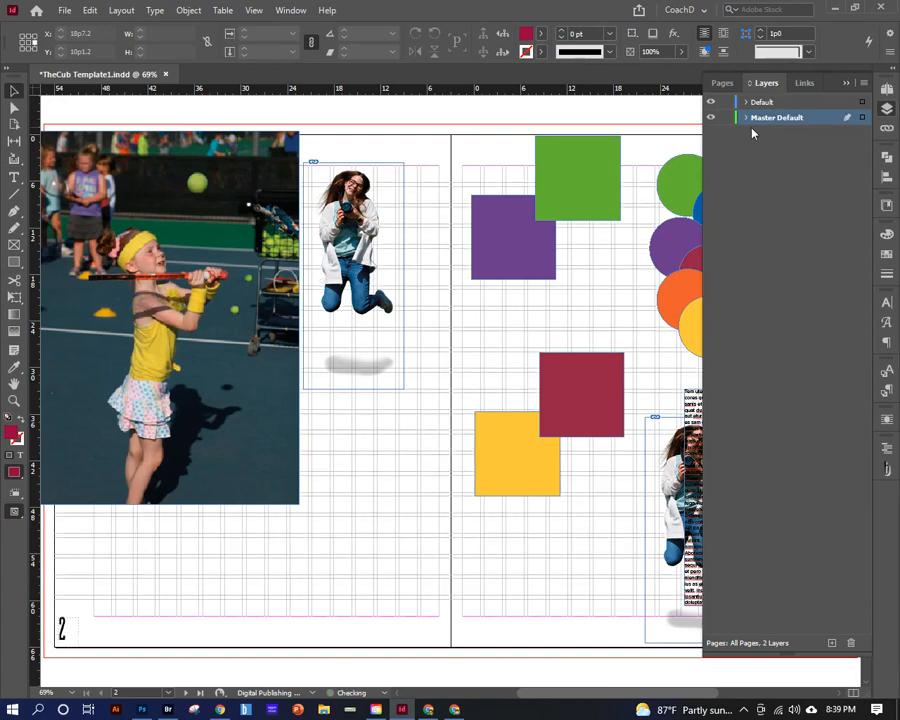
# Step: Open the right page of A-Document Master, select its page-number frame and inspect the Master Default layer's contents
pyautogui.click(887, 92)
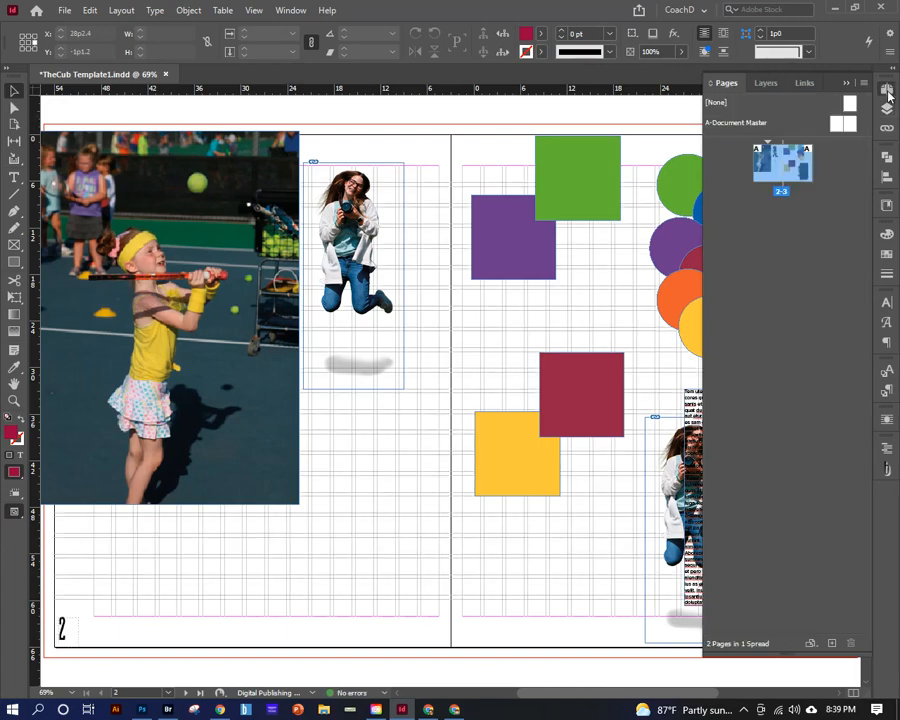
pyautogui.doubleClick(849, 125)
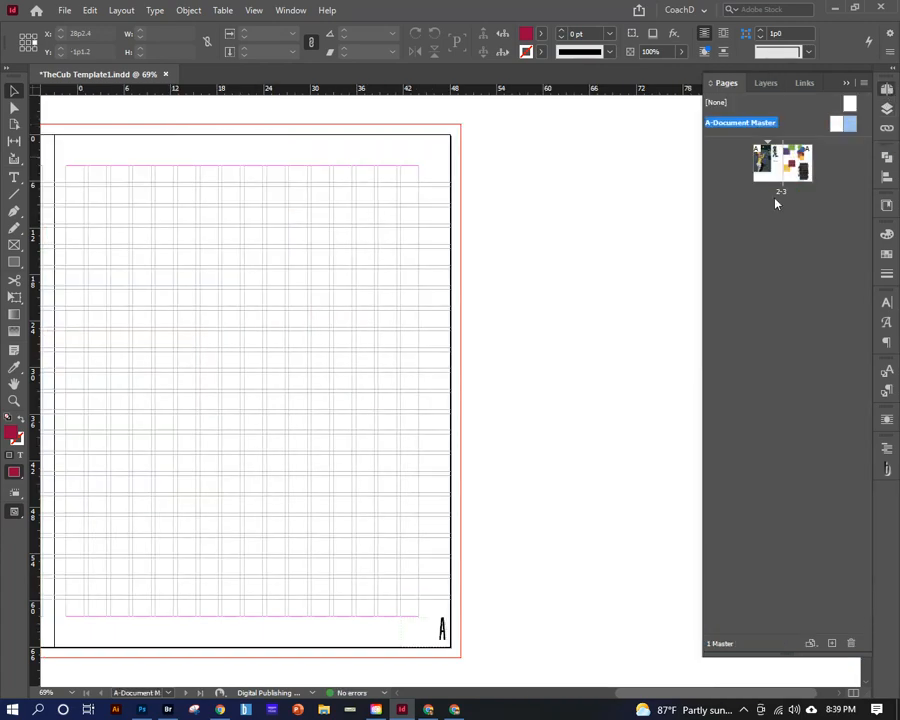
pyautogui.moveTo(380, 577); pyautogui.dragTo(480, 662)
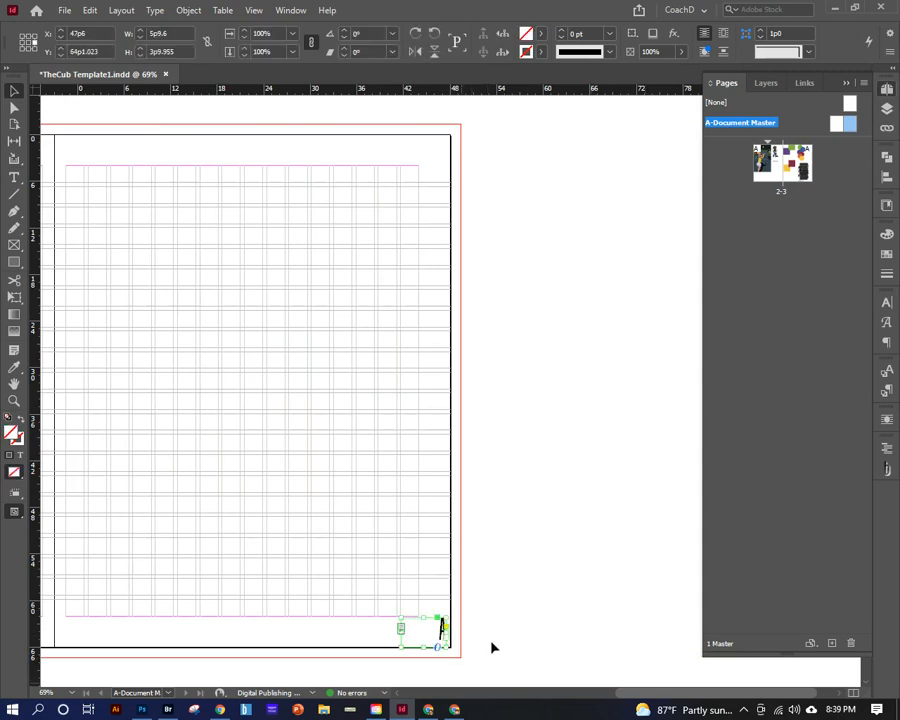
pyautogui.click(887, 108)
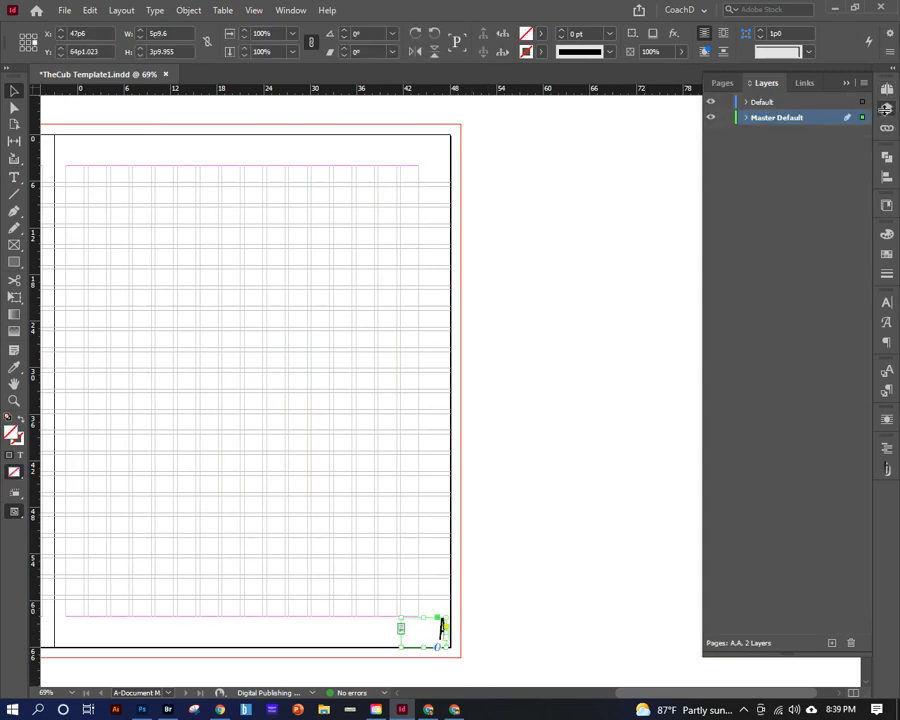
pyautogui.click(744, 118)
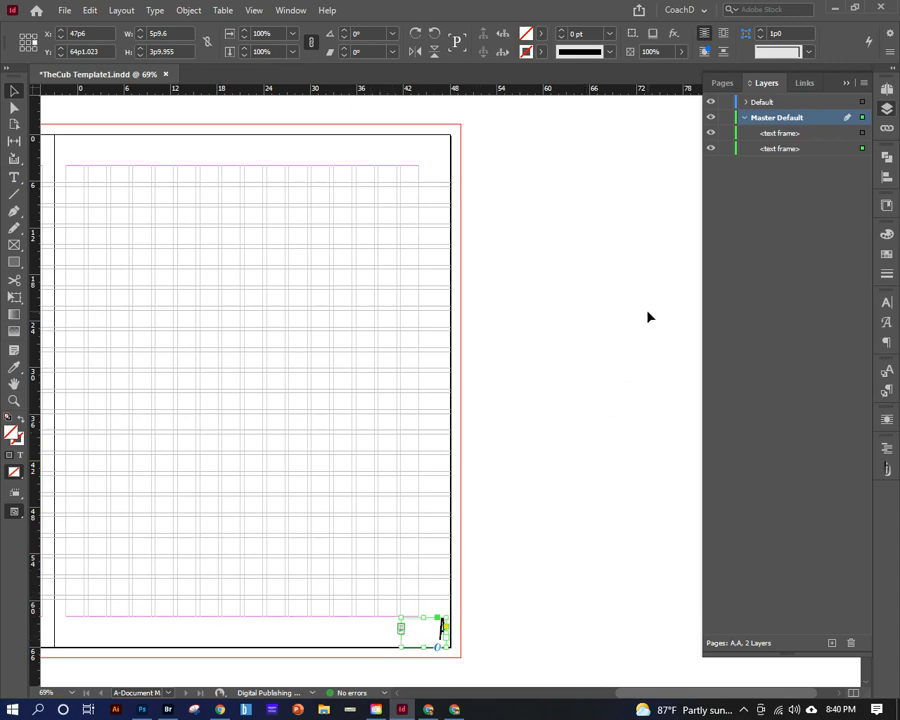
pyautogui.click(610, 290)
pyautogui.click(745, 118)
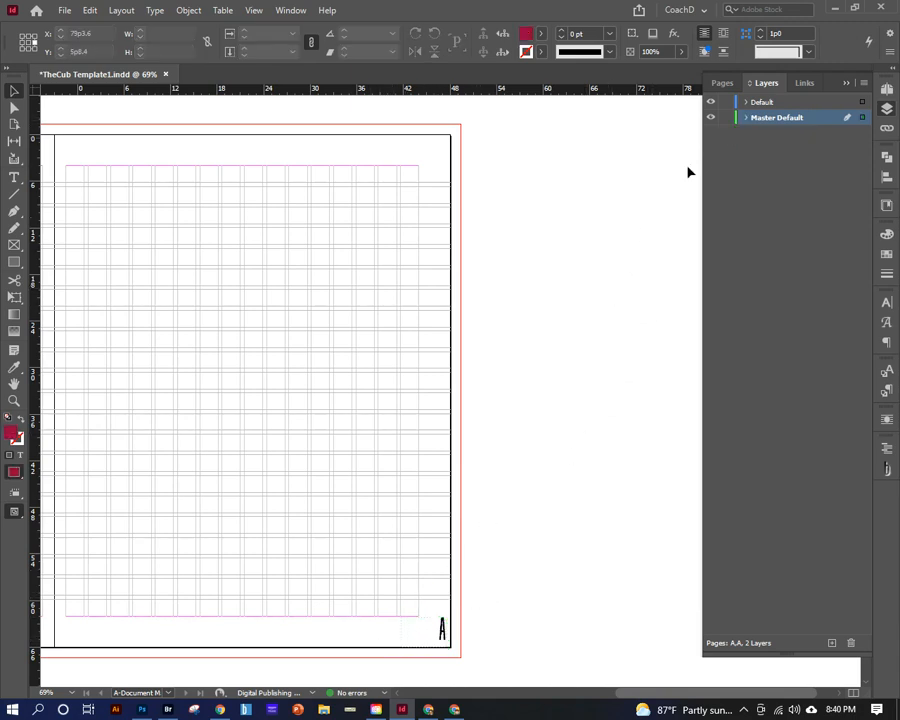
# Step: On page 2, align the tennis photo to the lower-left bleed corner and move the jumping woman cutout onto the pasteboard
pyautogui.click(887, 89)
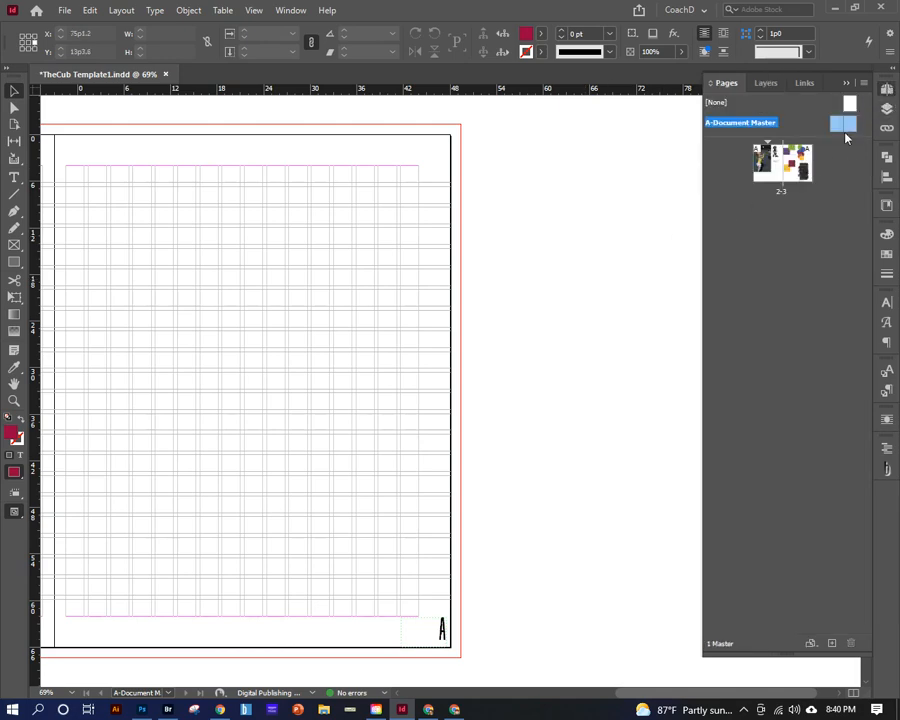
pyautogui.doubleClick(782, 163)
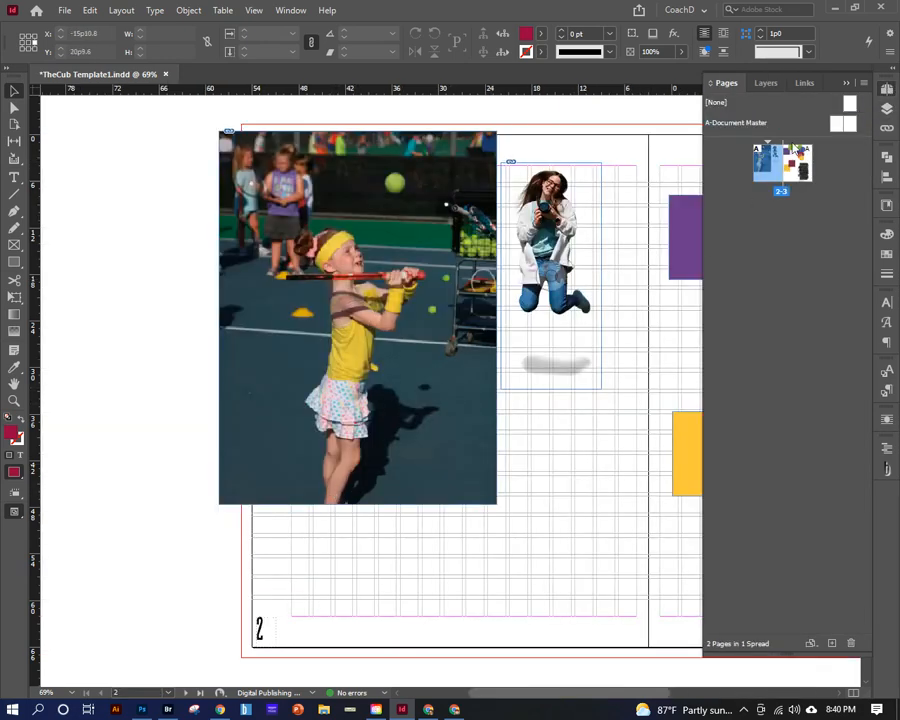
pyautogui.click(848, 124)
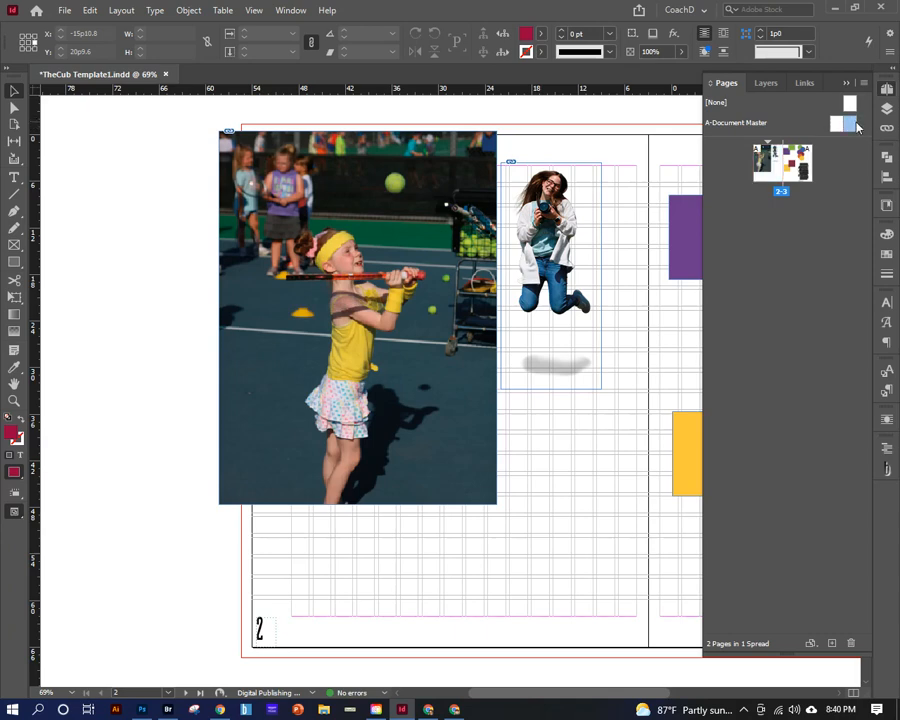
pyautogui.click(443, 483)
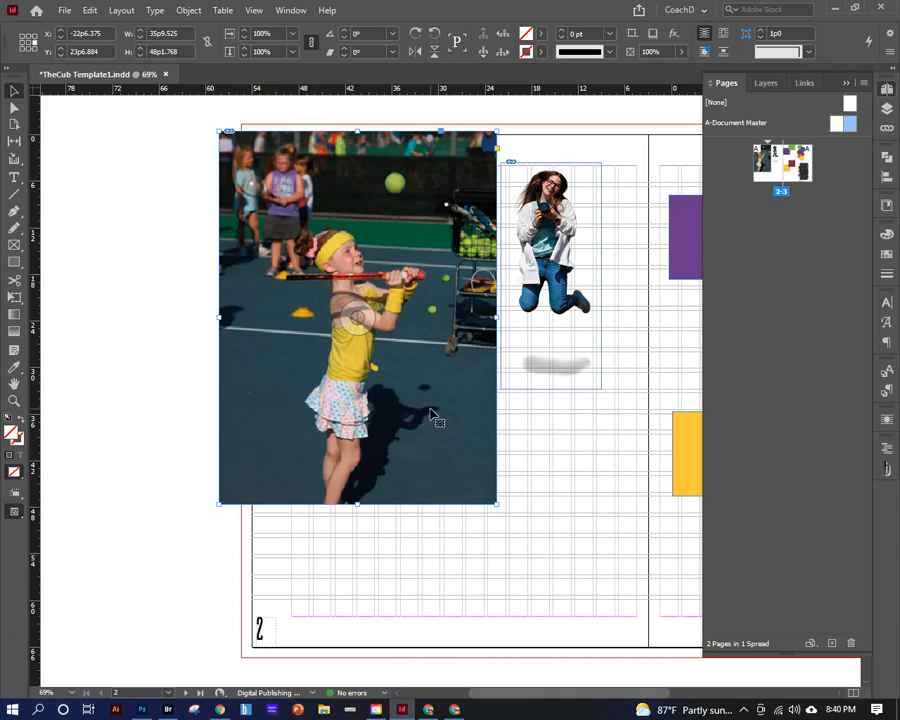
pyautogui.moveTo(432, 418); pyautogui.dragTo(454, 568)
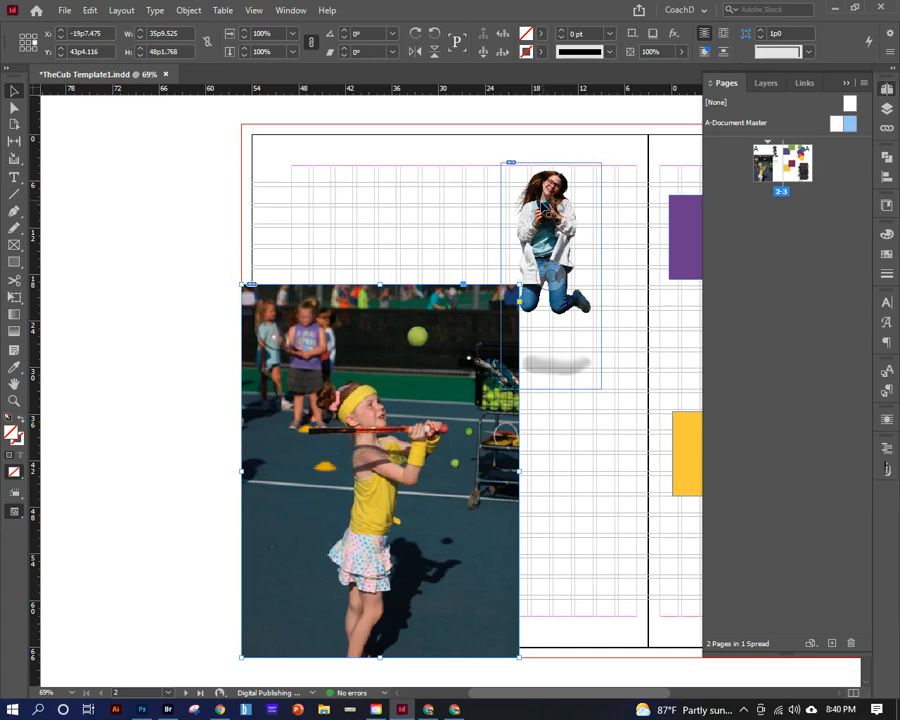
pyautogui.moveTo(545, 202); pyautogui.dragTo(148, 335)
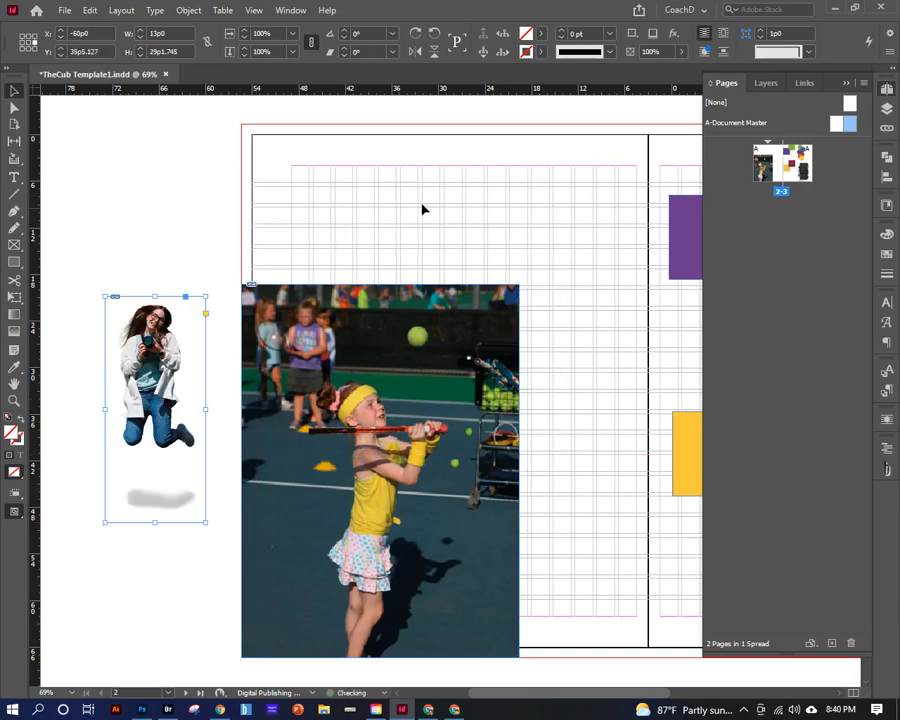
pyautogui.click(438, 215)
# Step: Enlarge the tennis photo proportionally to about 52p5 by 70p6 so it covers page 2 up to the spine
pyautogui.click(475, 295)
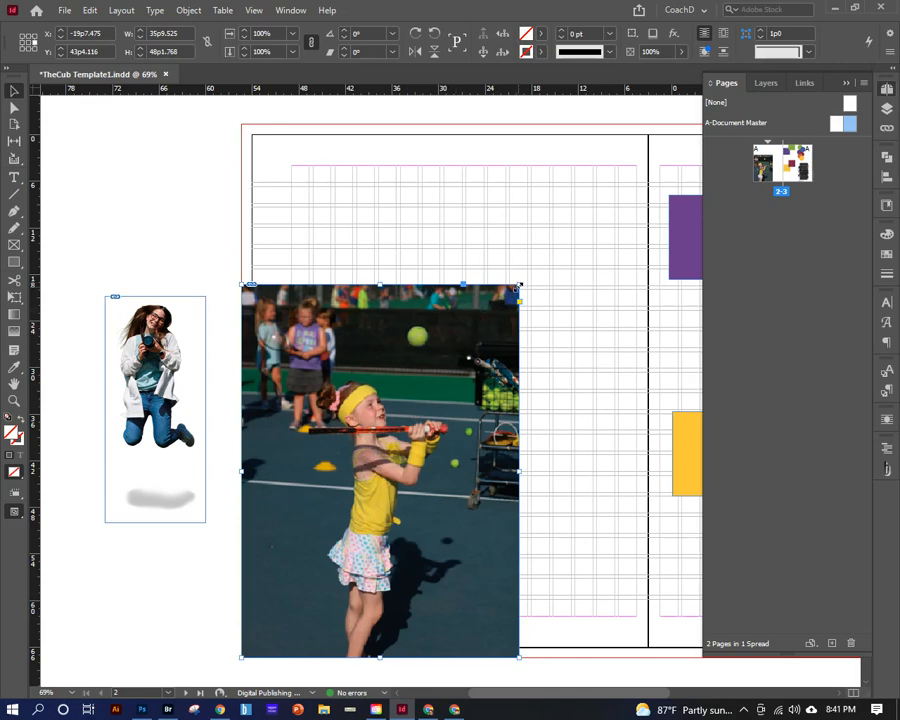
pyautogui.moveTo(518, 286); pyautogui.dragTo(648, 110)
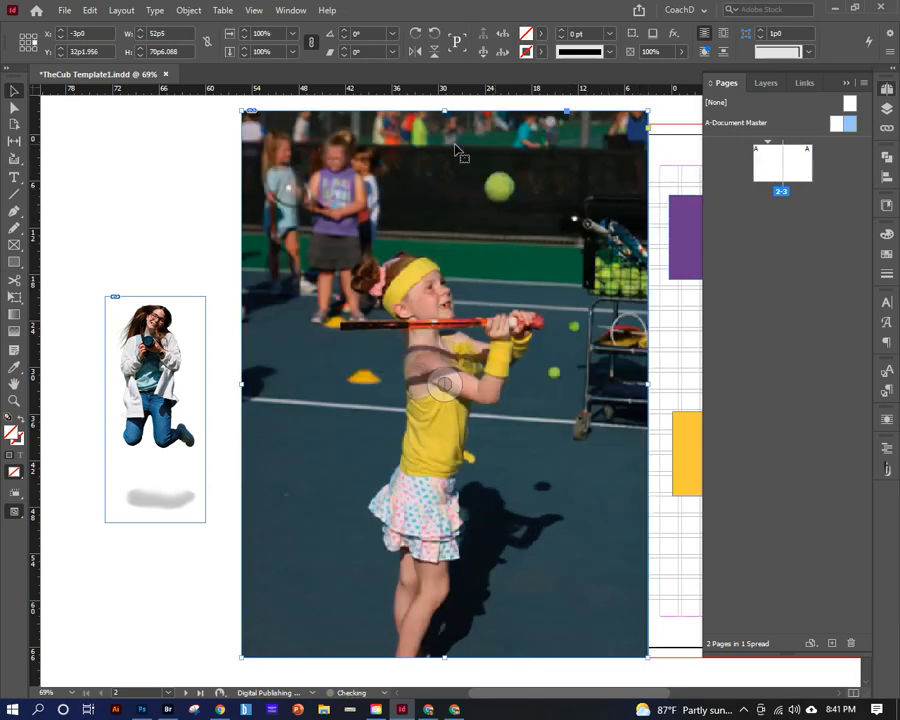
pyautogui.click(673, 140)
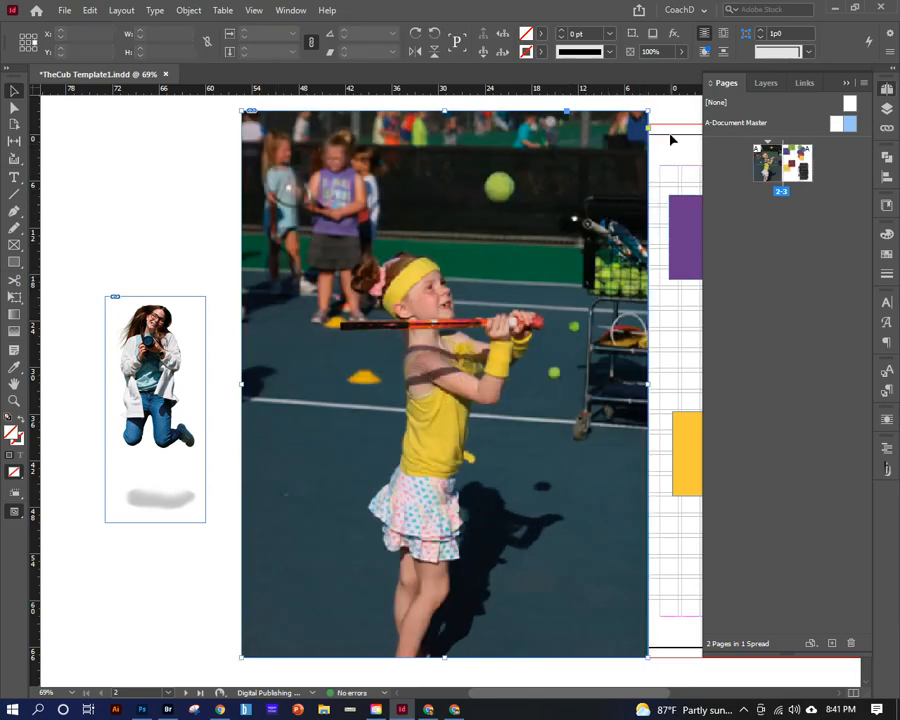
# Step: Cut the tennis photo from page 2 and paste it in place on the left page of A-Document Master
pyautogui.click(498, 285)
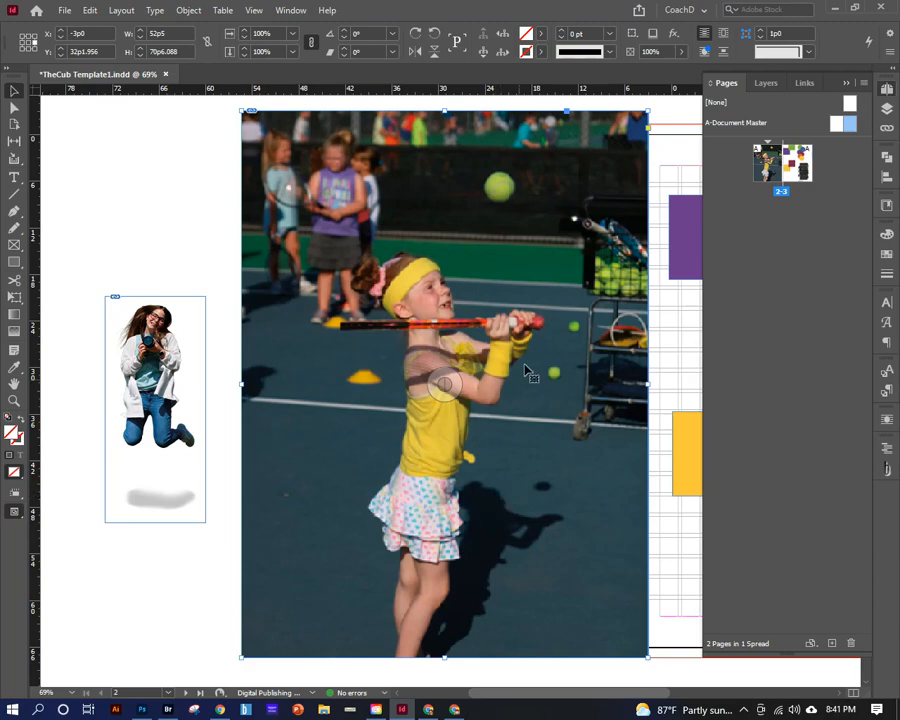
pyautogui.press('Delete')
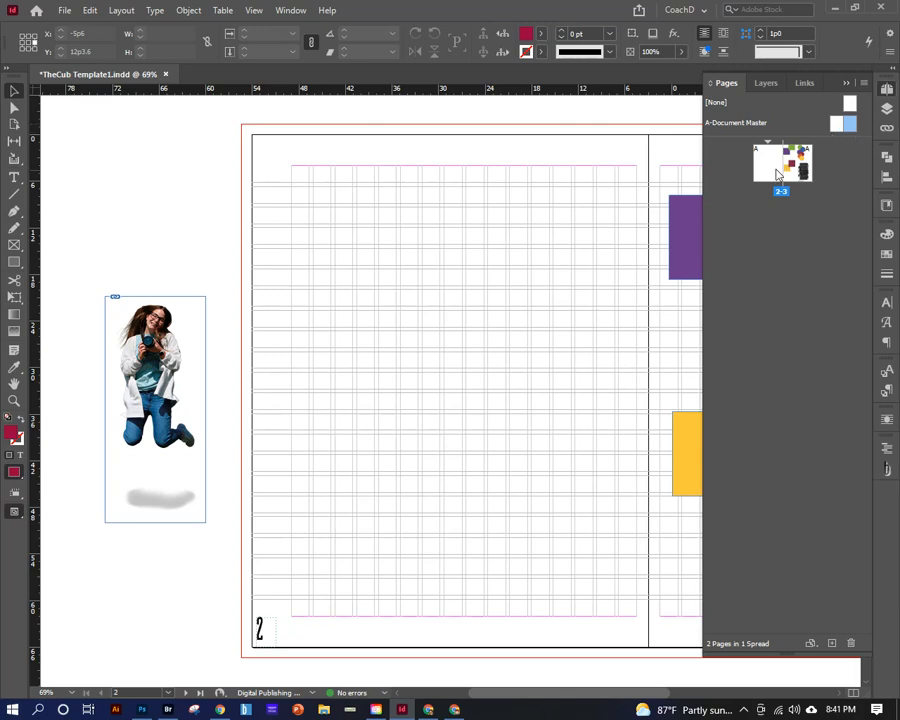
pyautogui.doubleClick(850, 125)
pyautogui.rightClick(315, 352)
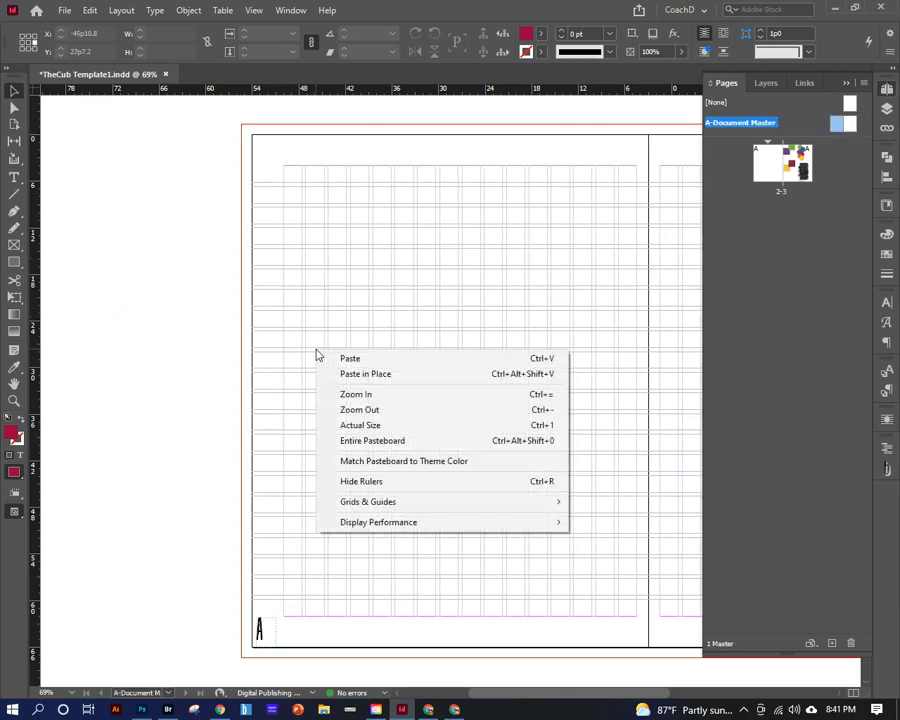
pyautogui.click(362, 375)
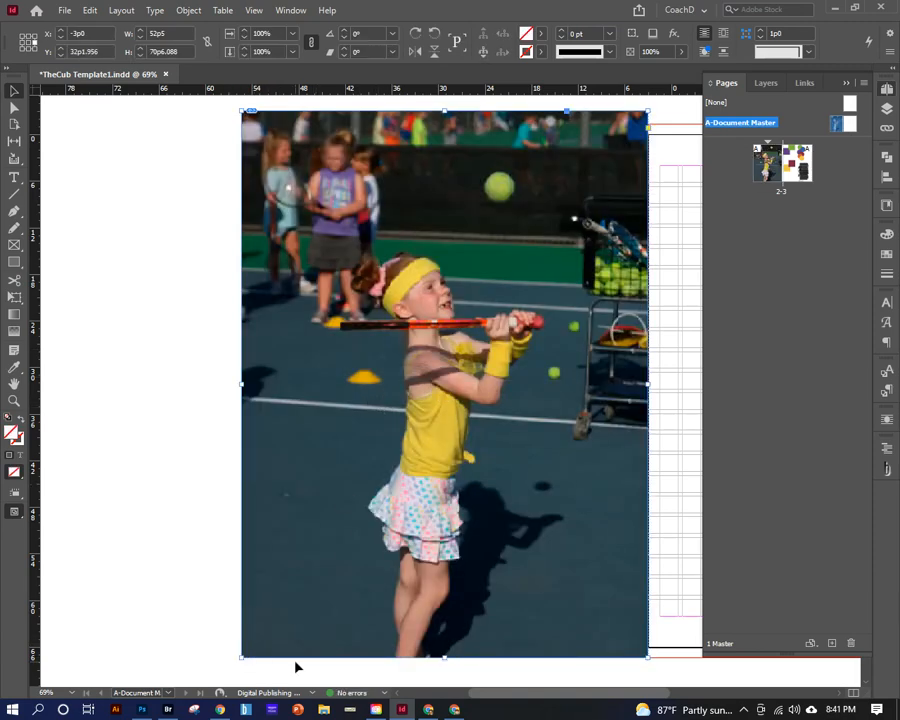
# Step: Cut the tennis photo from the Default layer and paste it in place on the Master Default layer of A-Document Master
pyautogui.click(214, 144)
pyautogui.click(286, 157)
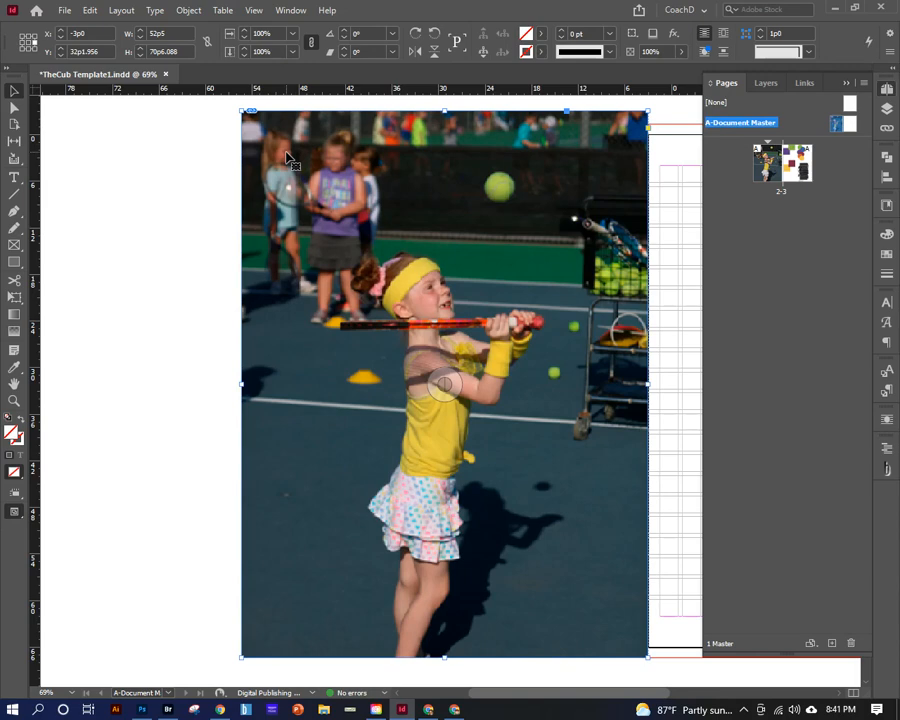
pyautogui.click(636, 167)
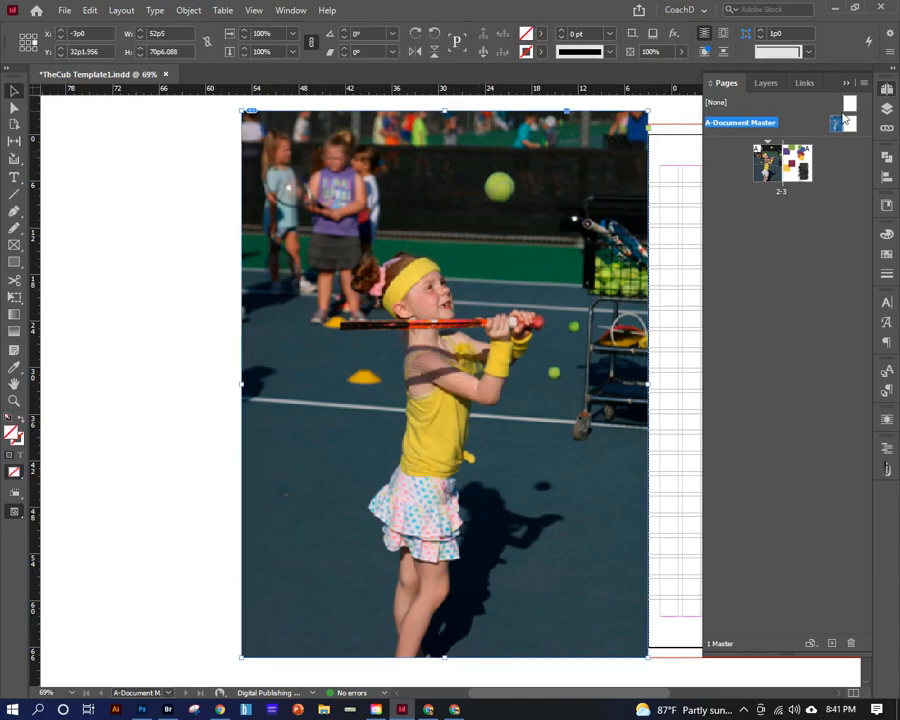
pyautogui.click(885, 111)
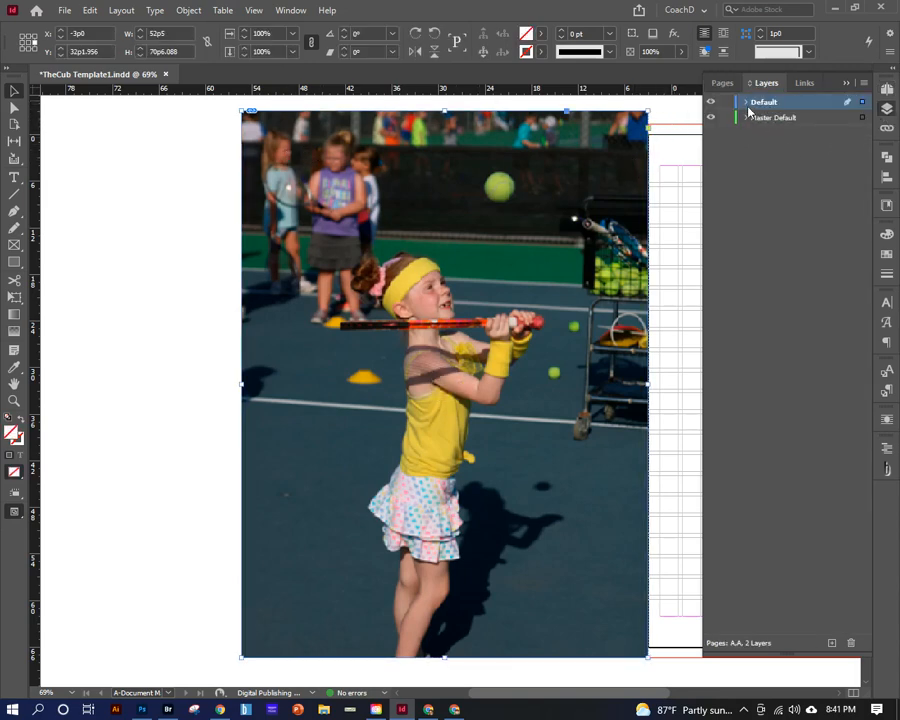
pyautogui.click(778, 118)
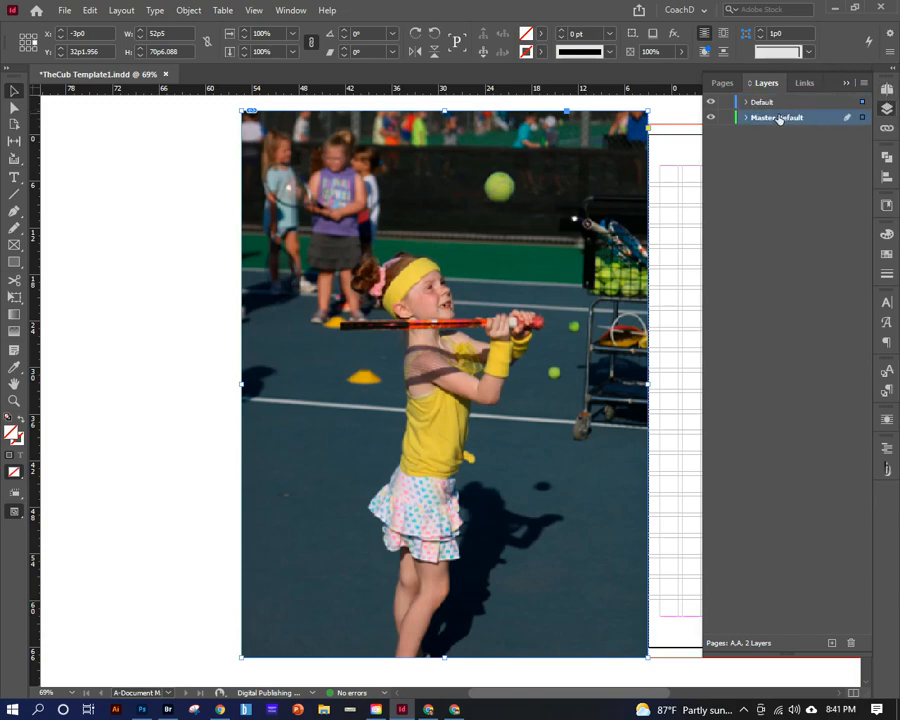
pyautogui.click(745, 118)
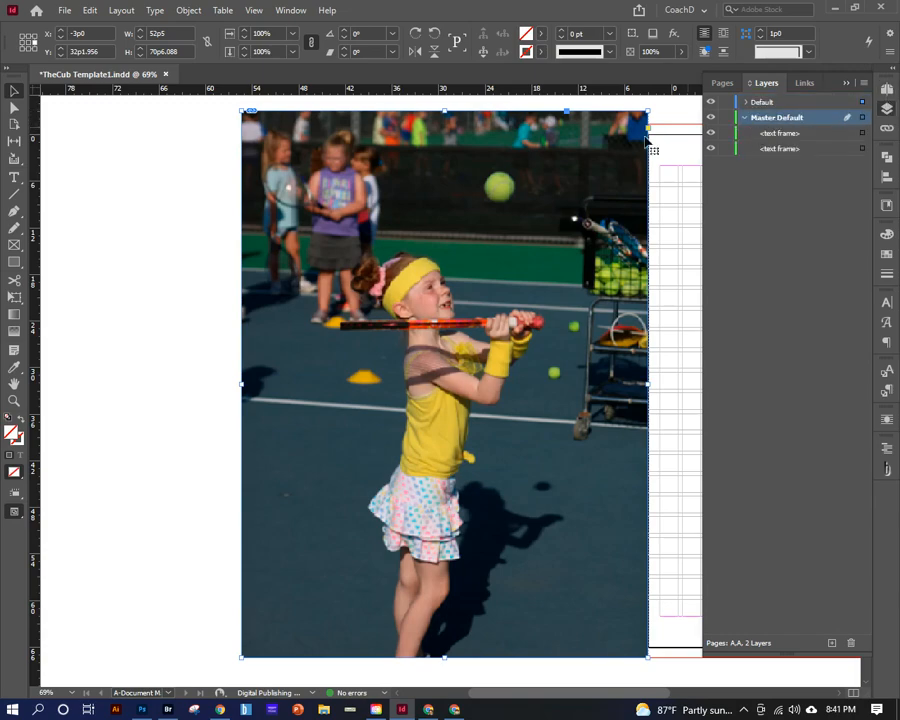
pyautogui.press('Delete')
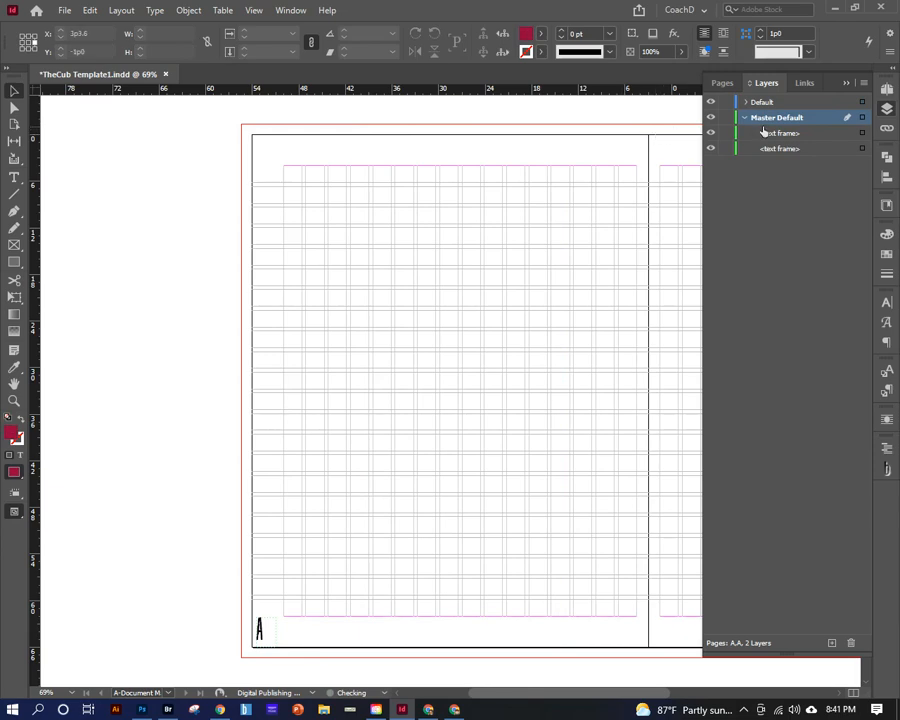
pyautogui.click(810, 118)
pyautogui.rightClick(575, 146)
pyautogui.click(621, 171)
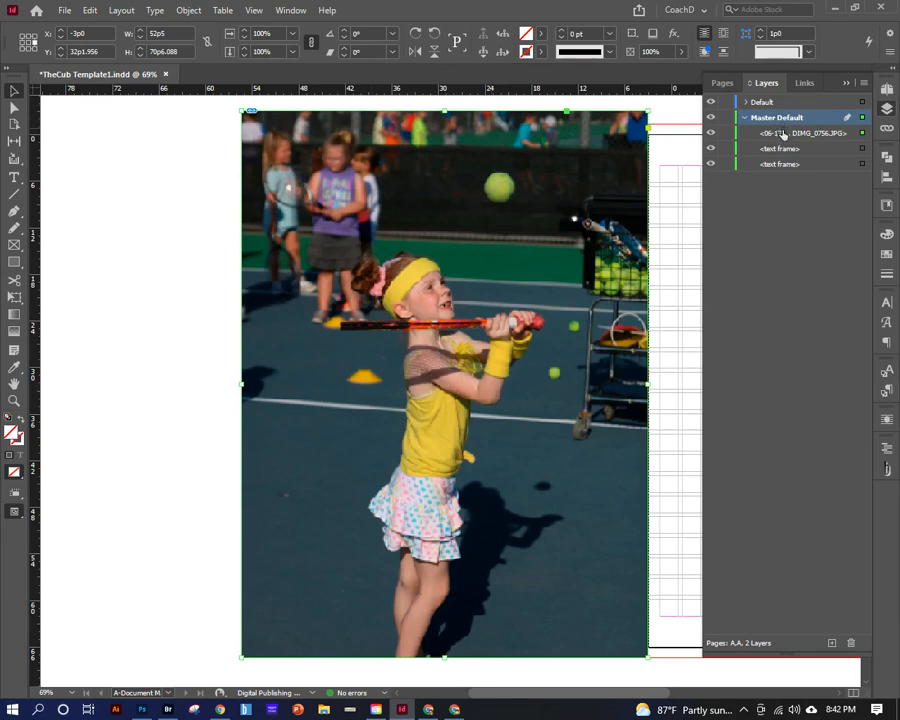
# Step: Try reordering the tennis photo below both text frames in the Master Default layer, and undo the reordering
pyautogui.moveTo(785, 138); pyautogui.dragTo(778, 171)
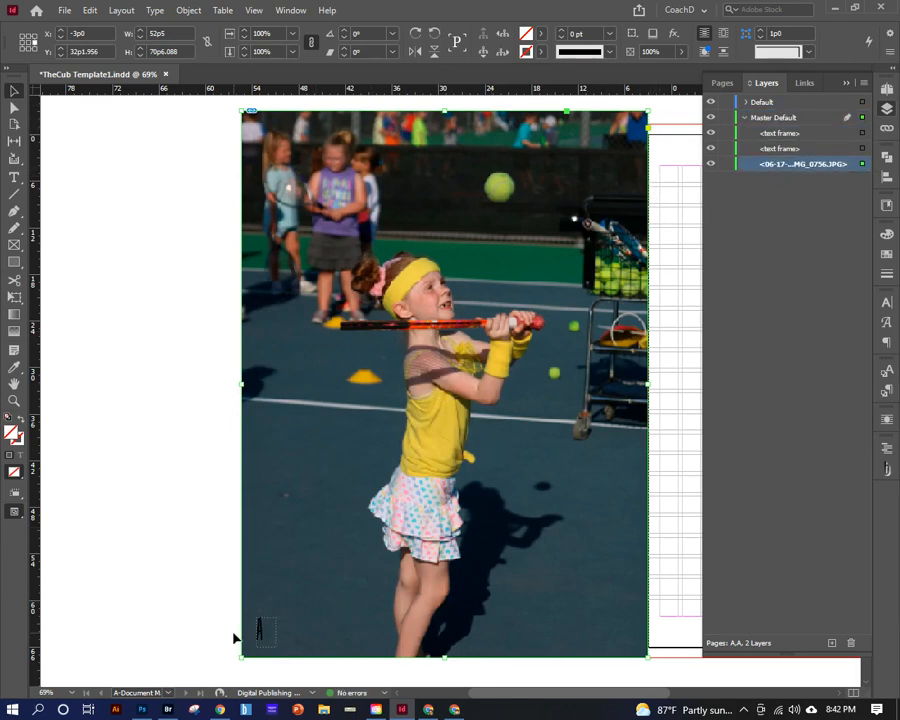
pyautogui.click(201, 568)
pyautogui.hotkey('ctrl', 'z')
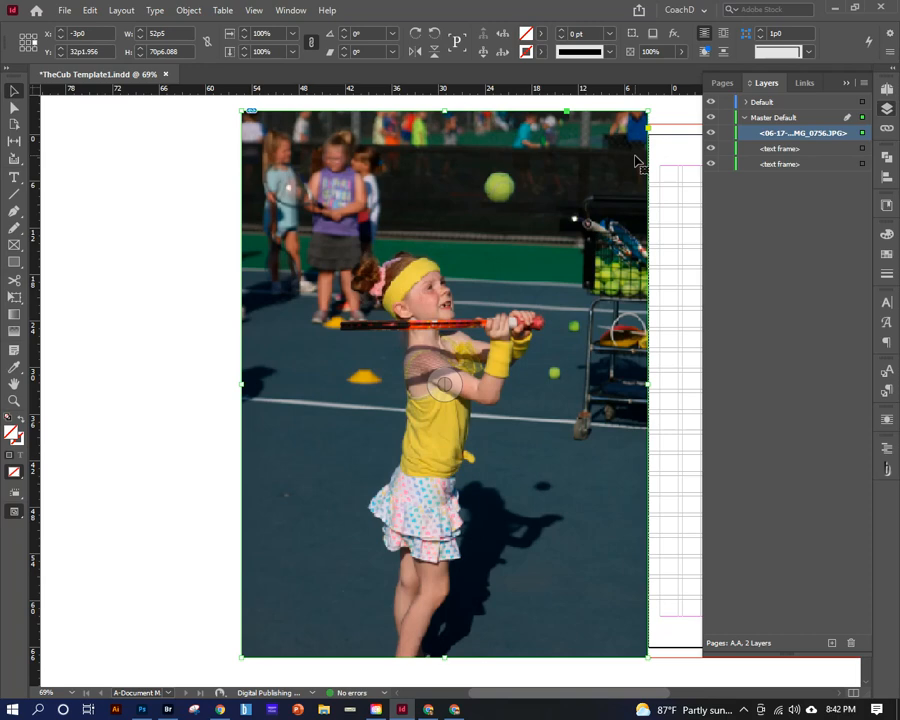
# Step: Send the tennis photo behind both text frames, move it forward and backward through the stack to the bottom, and deselect it
pyautogui.hotkey('ctrl', 'shift', '[')
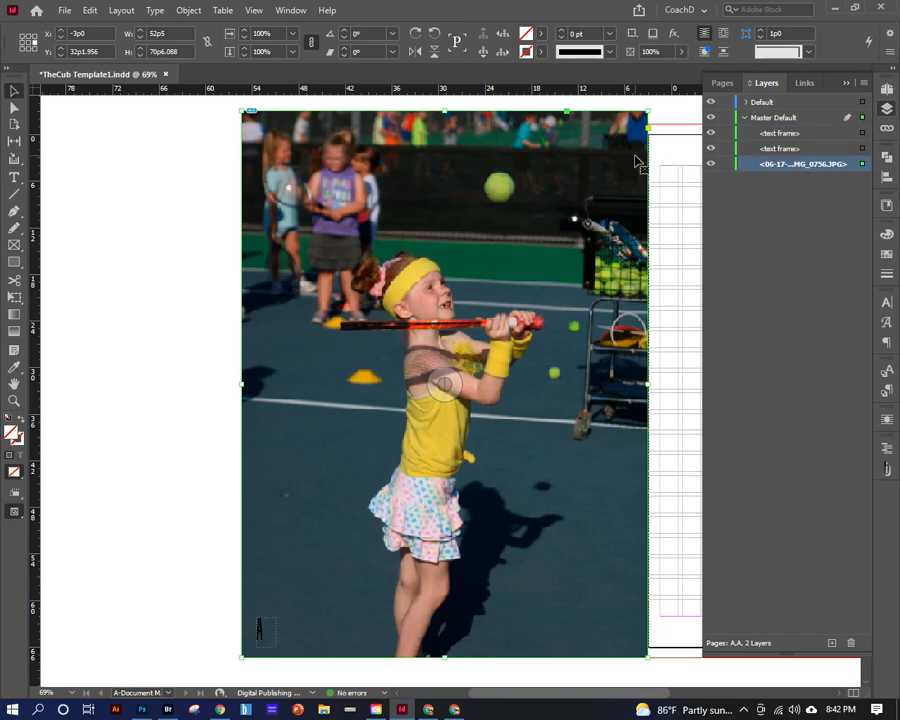
pyautogui.hotkey('ctrl', ']')
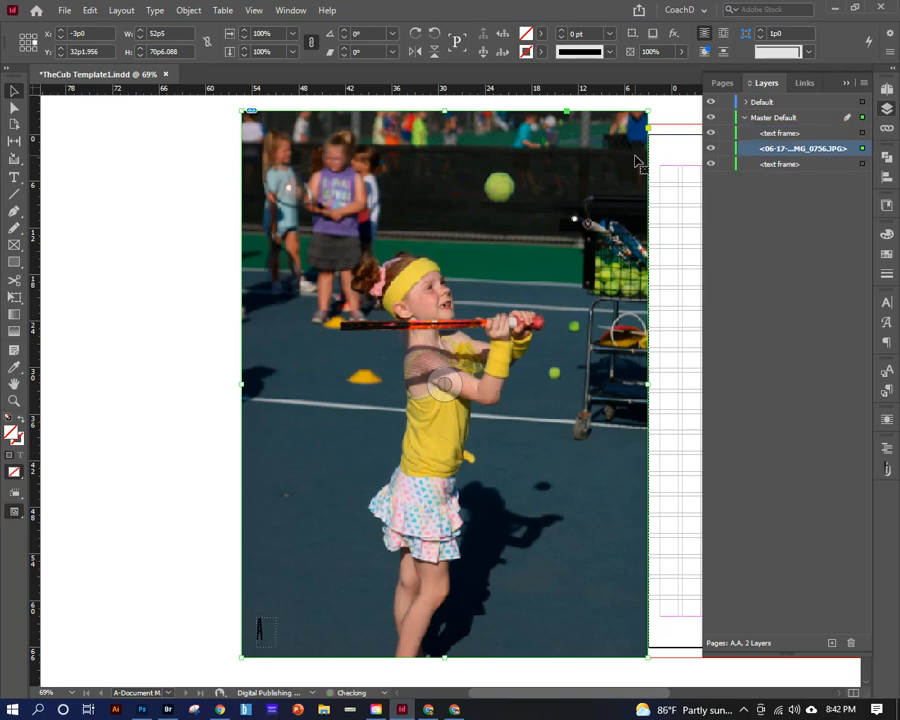
pyautogui.hotkey('ctrl', ']')
pyautogui.hotkey('ctrl', '[')
pyautogui.hotkey('ctrl', '[')
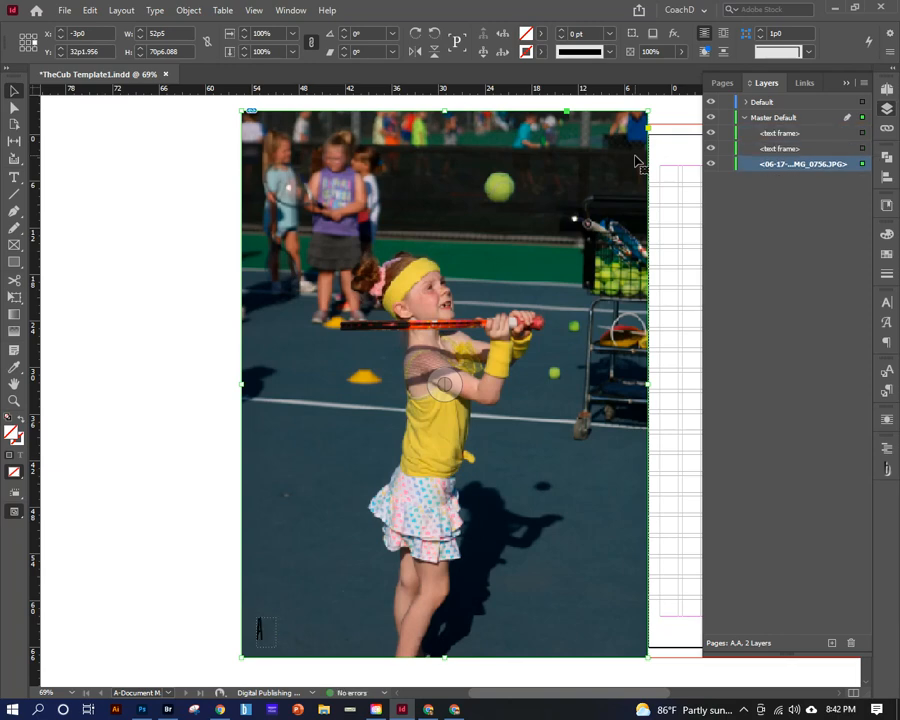
pyautogui.click(193, 301)
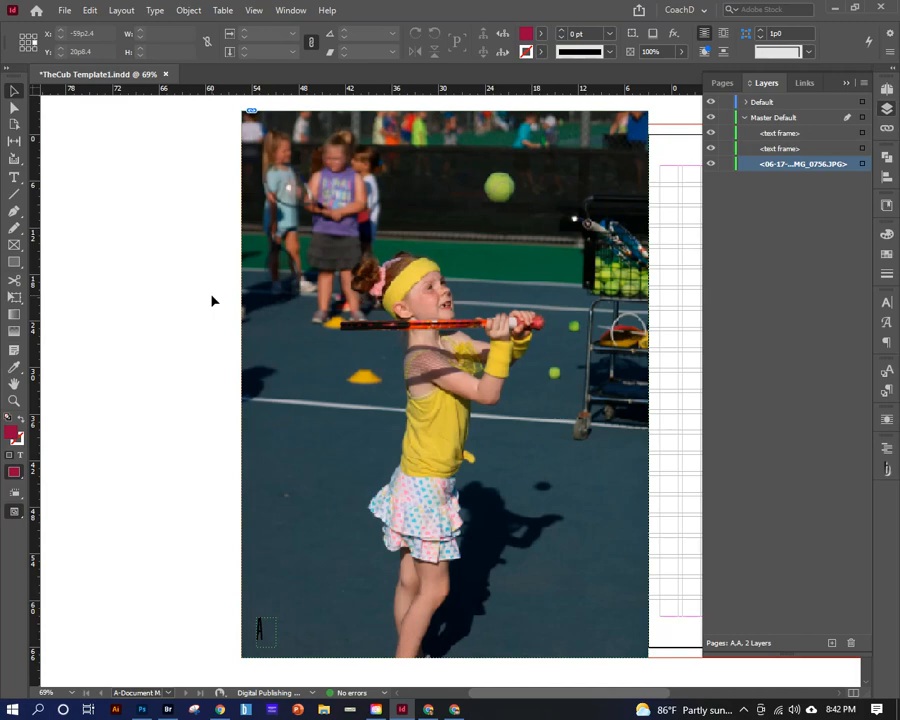
# Step: Set the text fill of the page-number marker on the left master page to [Paper] and deselect it
pyautogui.doubleClick(259, 628)
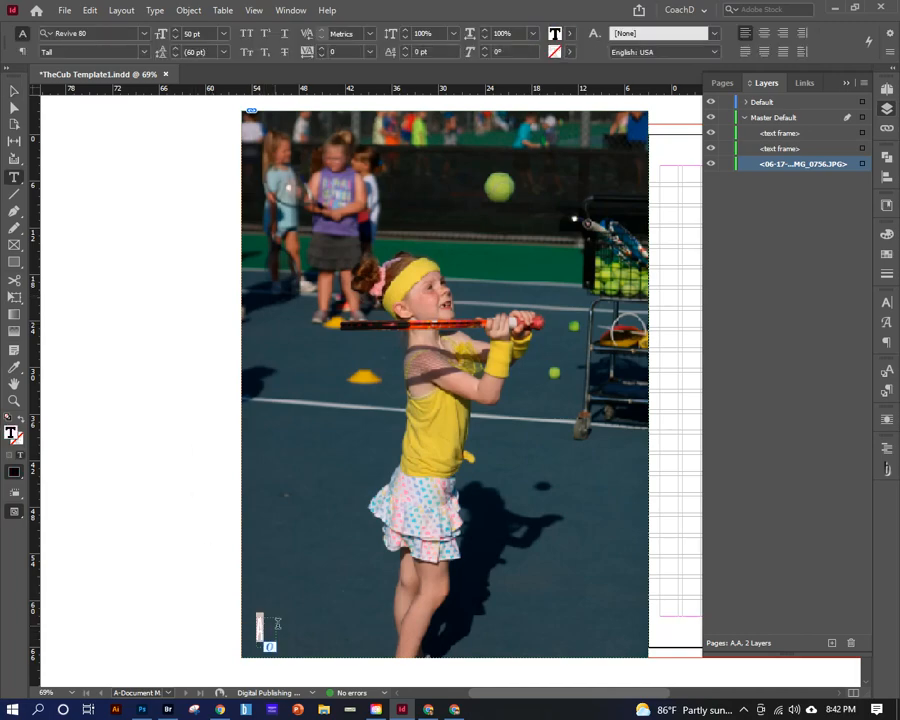
pyautogui.click(571, 34)
pyautogui.click(446, 107)
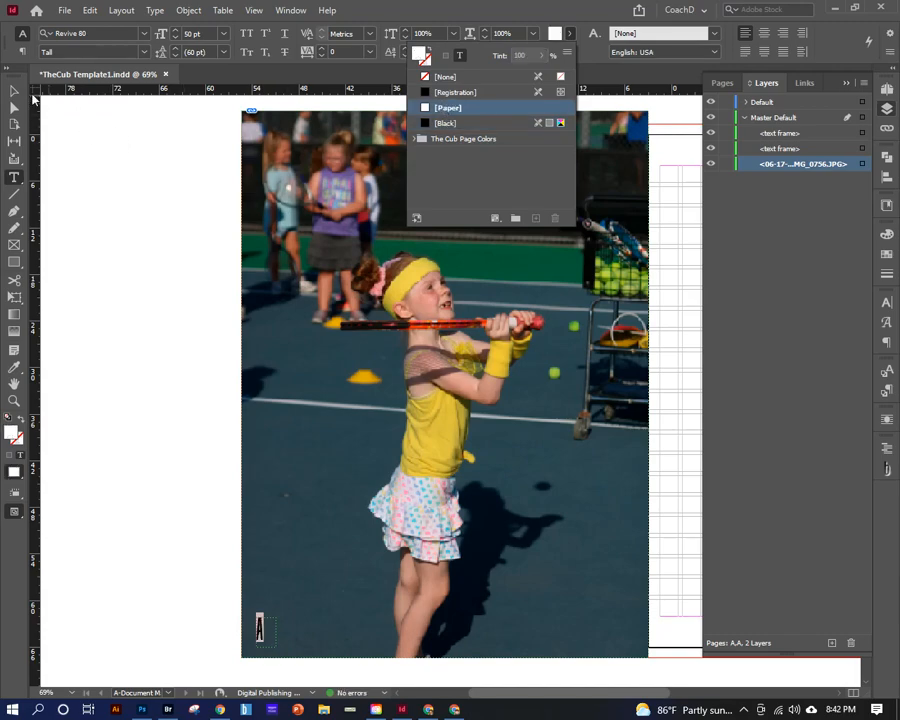
pyautogui.click(14, 91)
pyautogui.click(189, 321)
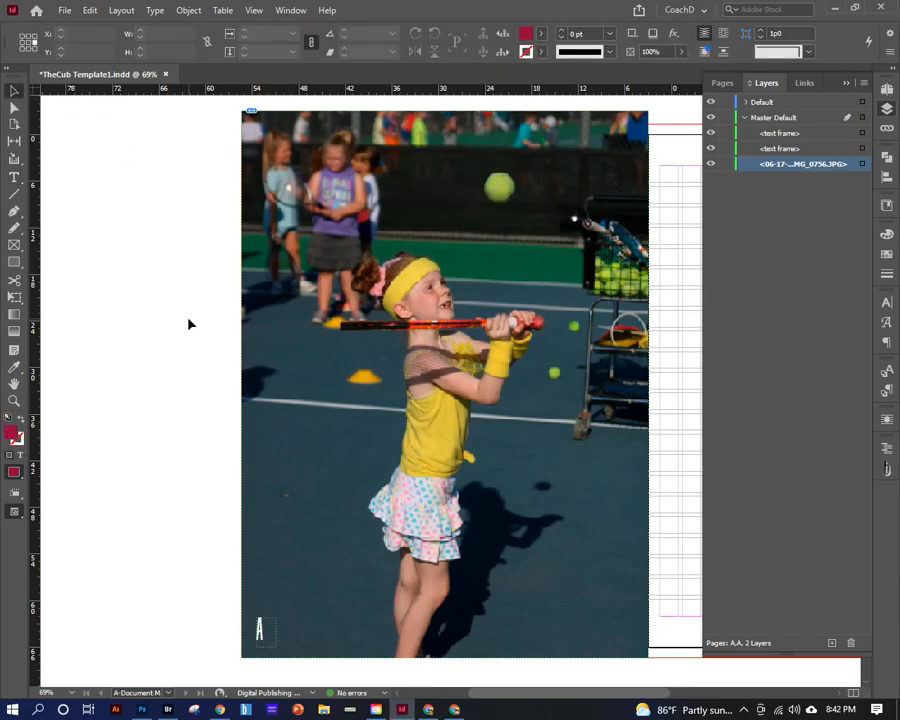
# Step: Preview the master spread without guides and open page 2 to check the photo and page number
pyautogui.press('w')
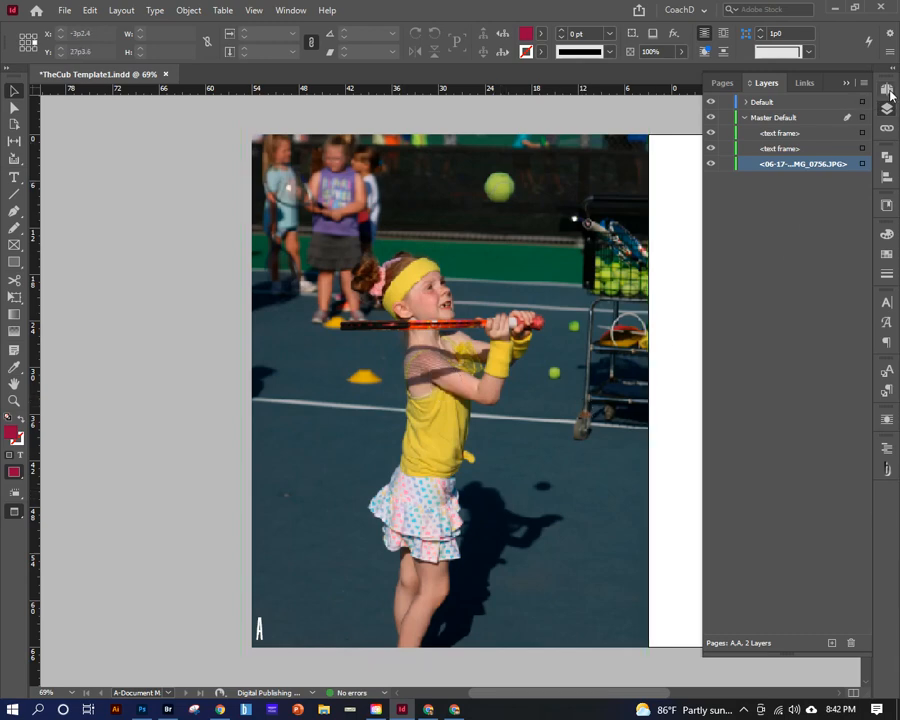
pyautogui.click(889, 92)
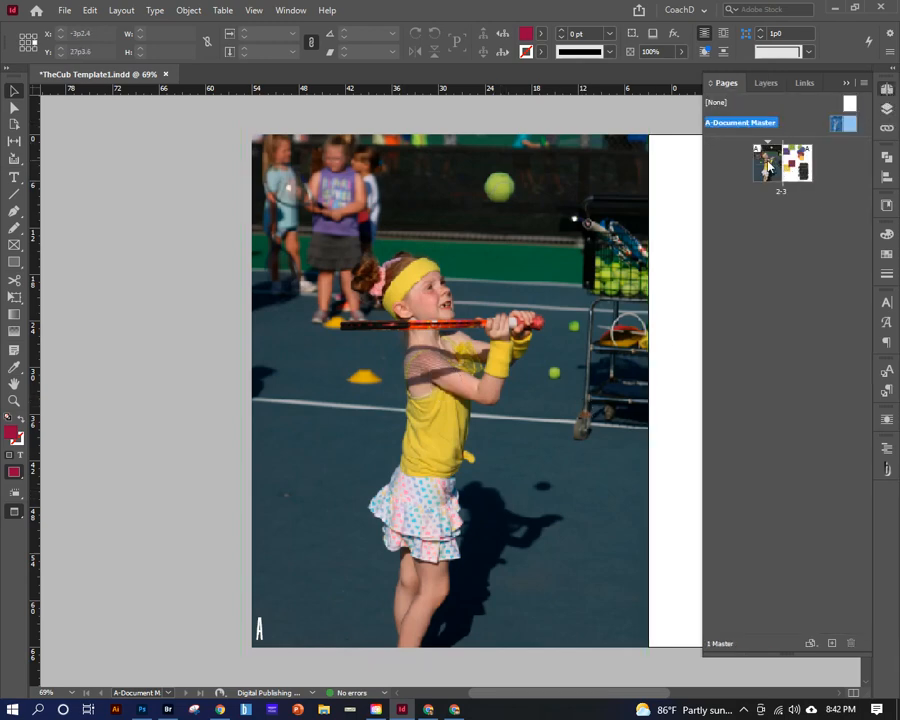
pyautogui.doubleClick(767, 165)
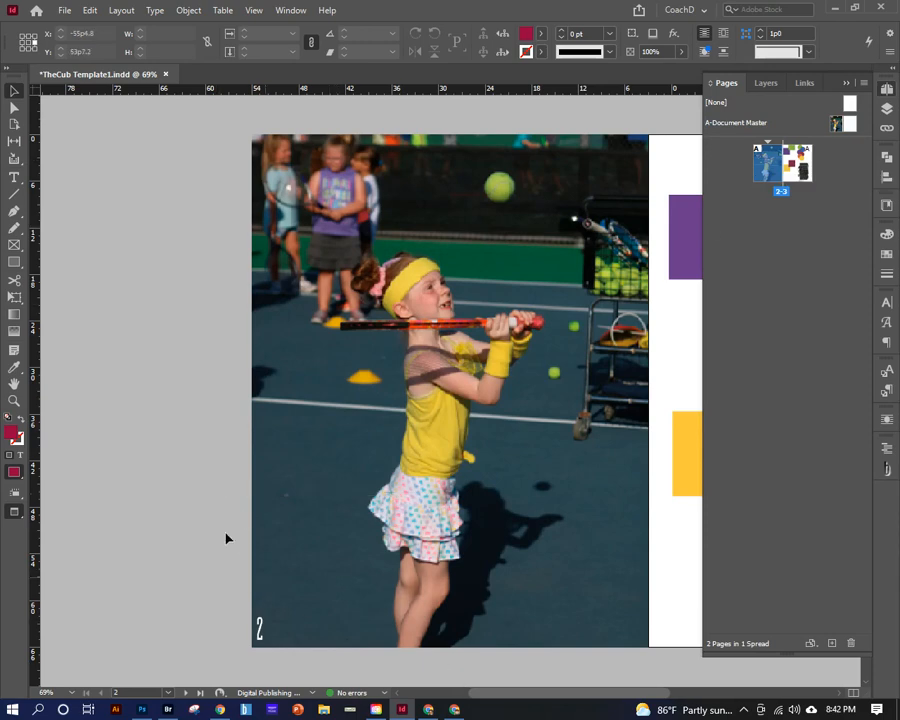
# Step: Place the jumping woman cutout over page 2's photo, move it back to the pasteboard at about X -60p8, Y 14p7, and exit the preview
pyautogui.moveTo(194, 478); pyautogui.dragTo(357, 586)
pyautogui.click(235, 446)
pyautogui.moveTo(358, 534); pyautogui.dragTo(162, 412)
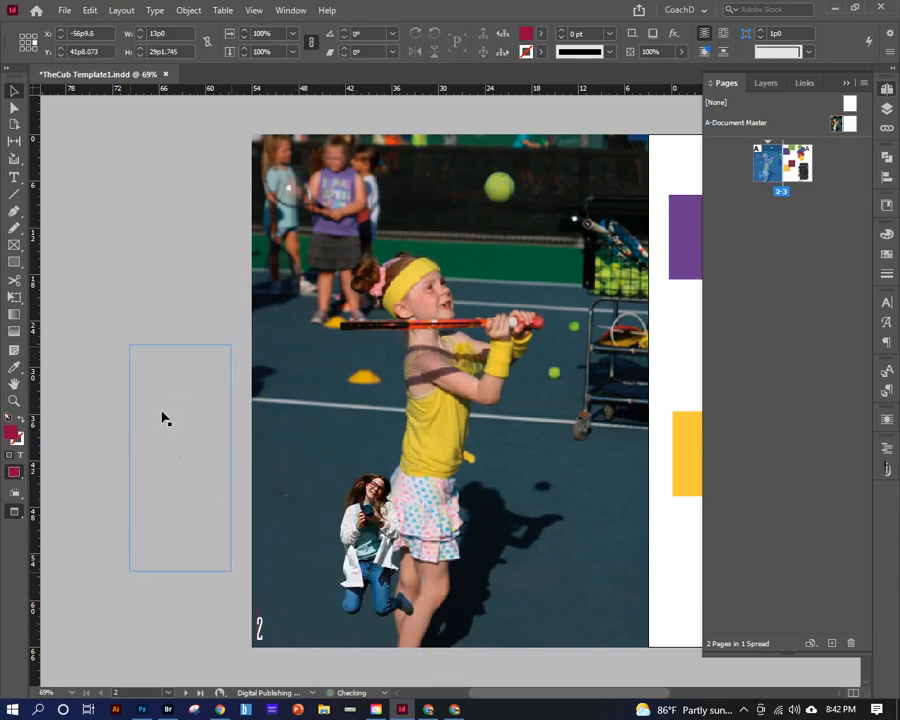
pyautogui.click(244, 254)
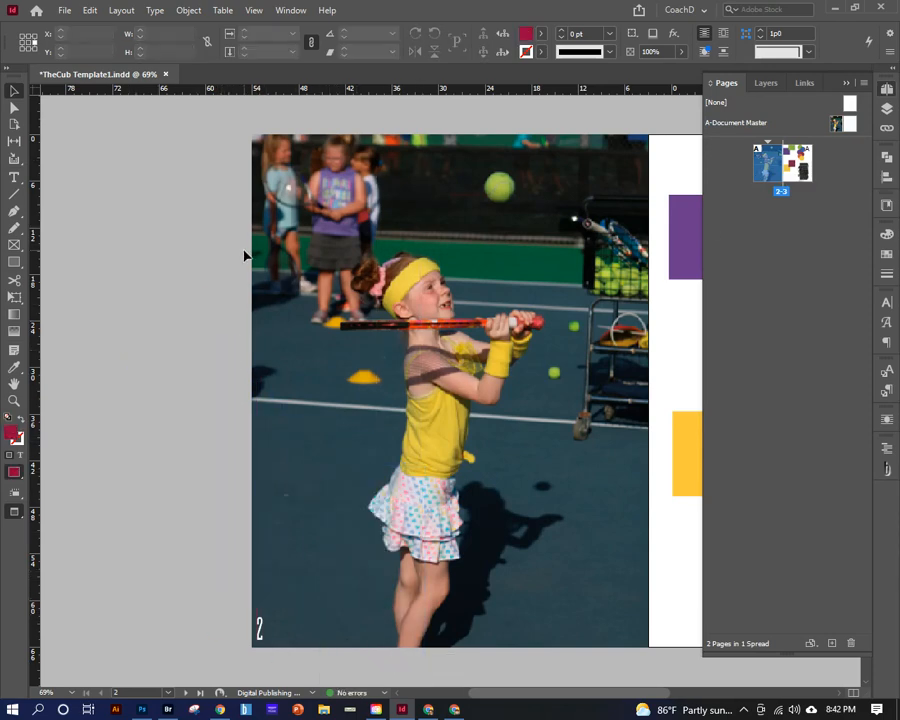
pyautogui.press('w')
pyautogui.moveTo(170, 402); pyautogui.dragTo(138, 191)
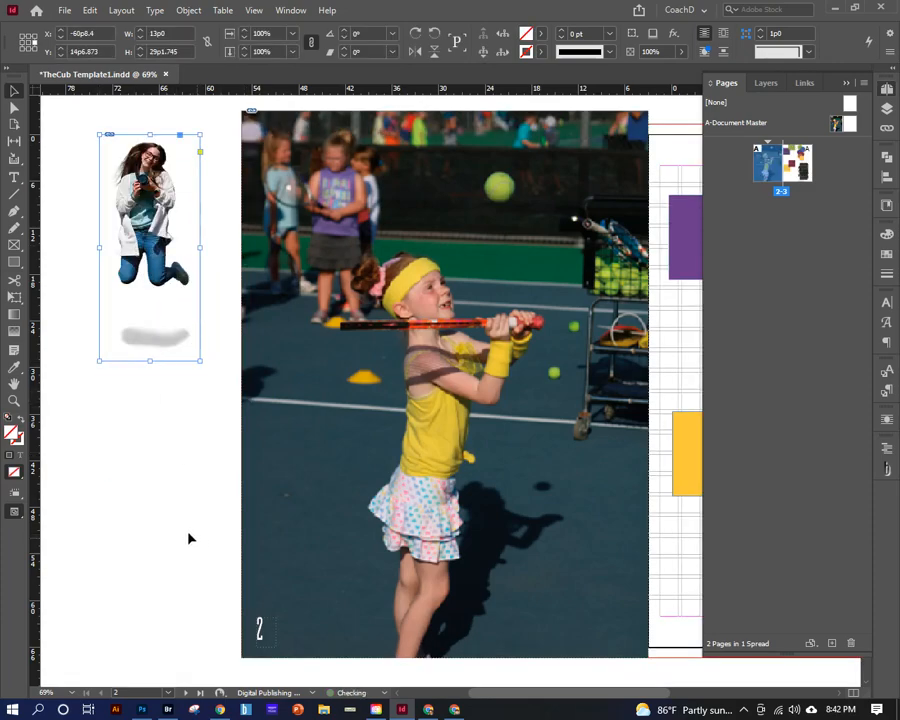
pyautogui.moveTo(134, 528); pyautogui.dragTo(188, 586)
pyautogui.scroll(-3, 289, 649)
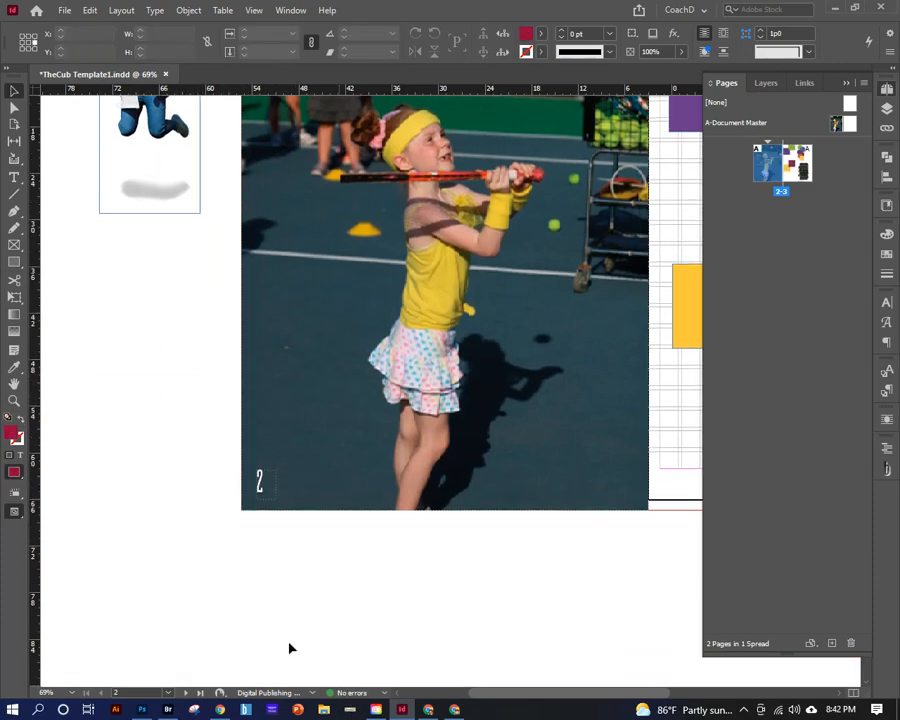
pyautogui.moveTo(327, 558); pyautogui.dragTo(178, 358)
pyautogui.moveTo(387, 317); pyautogui.dragTo(352, 464)
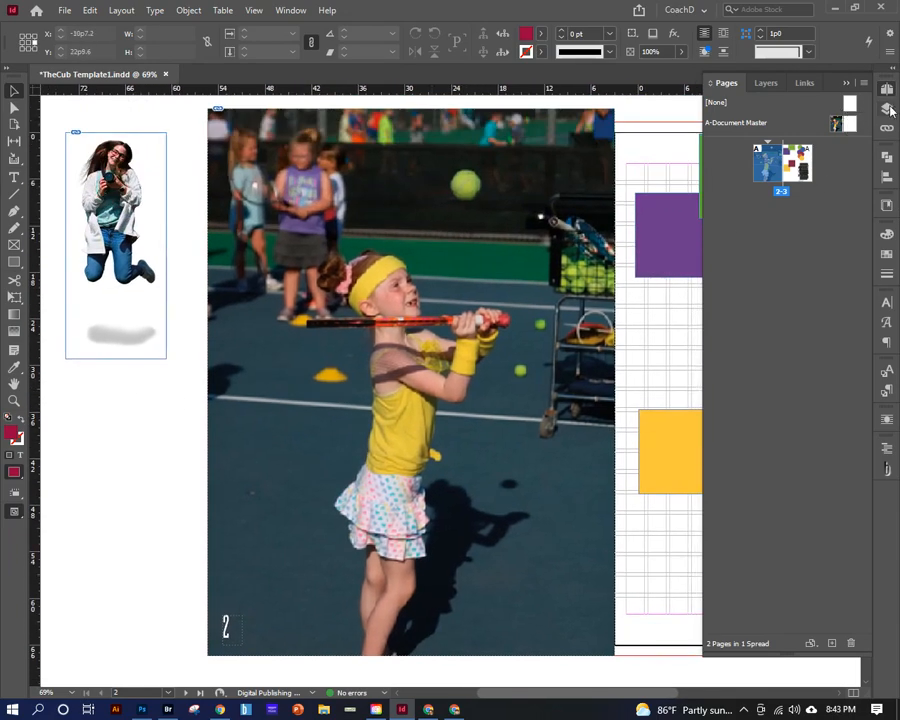
# Step: Unlock the Master Default layer and delete the tennis photo from the left page of A-Document Master
pyautogui.press('F7')
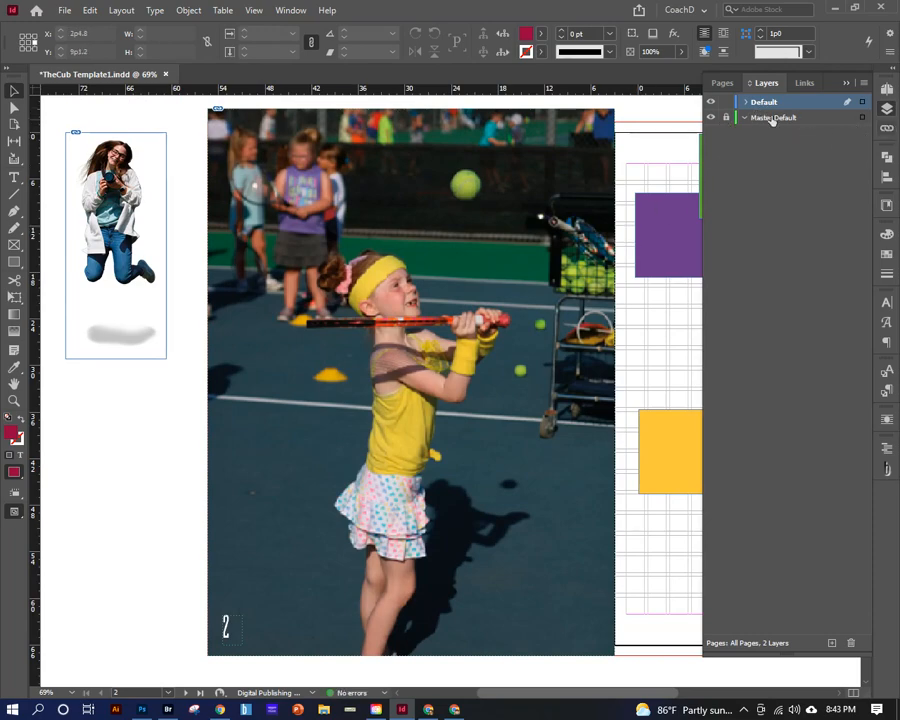
pyautogui.click(726, 117)
pyautogui.press('F12')
pyautogui.doubleClick(838, 124)
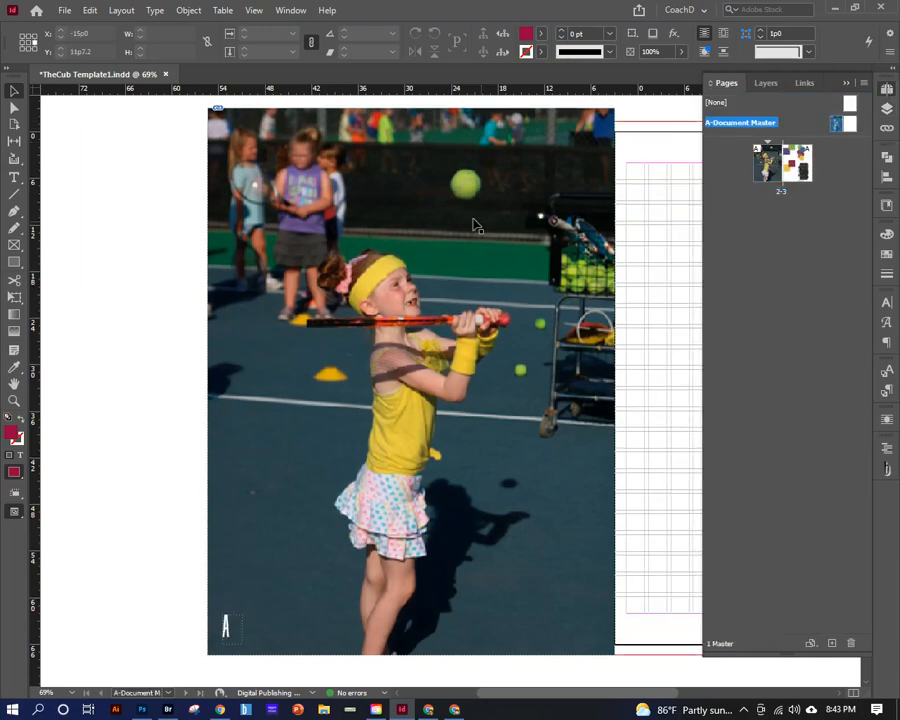
pyautogui.click(463, 261)
pyautogui.press('Delete')
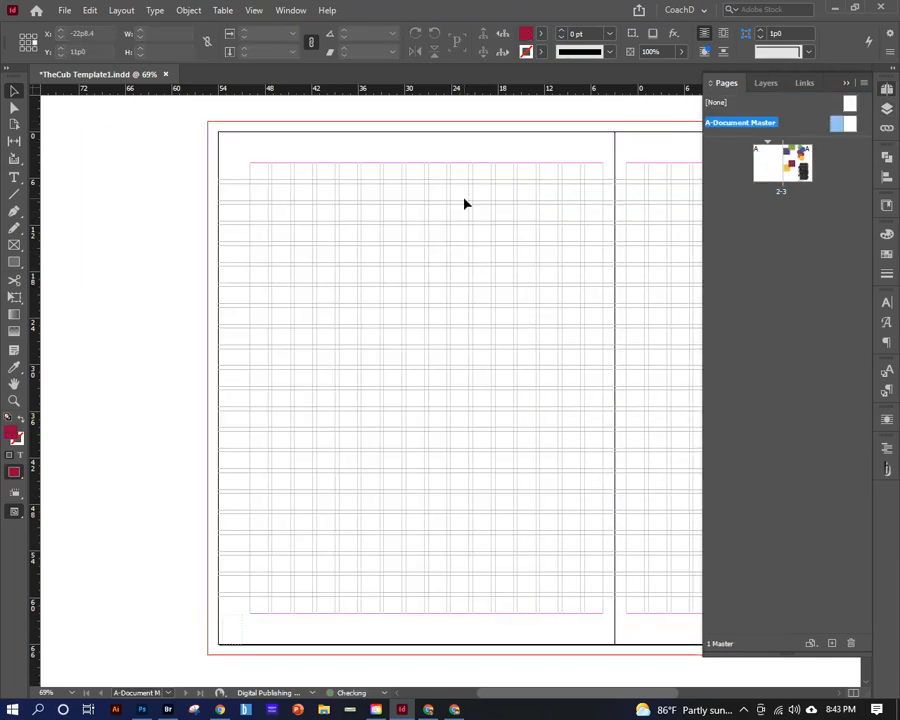
# Step: Check page 2, reopen A-Document Master and set its left page-number marker's text fill to [Black]
pyautogui.doubleClick(775, 163)
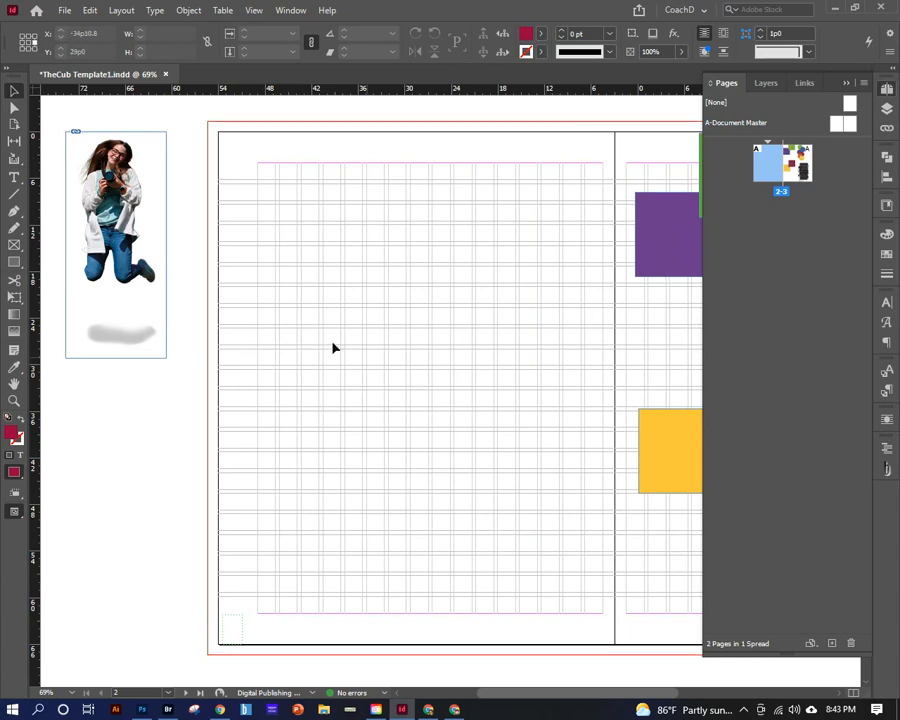
pyautogui.click(845, 124)
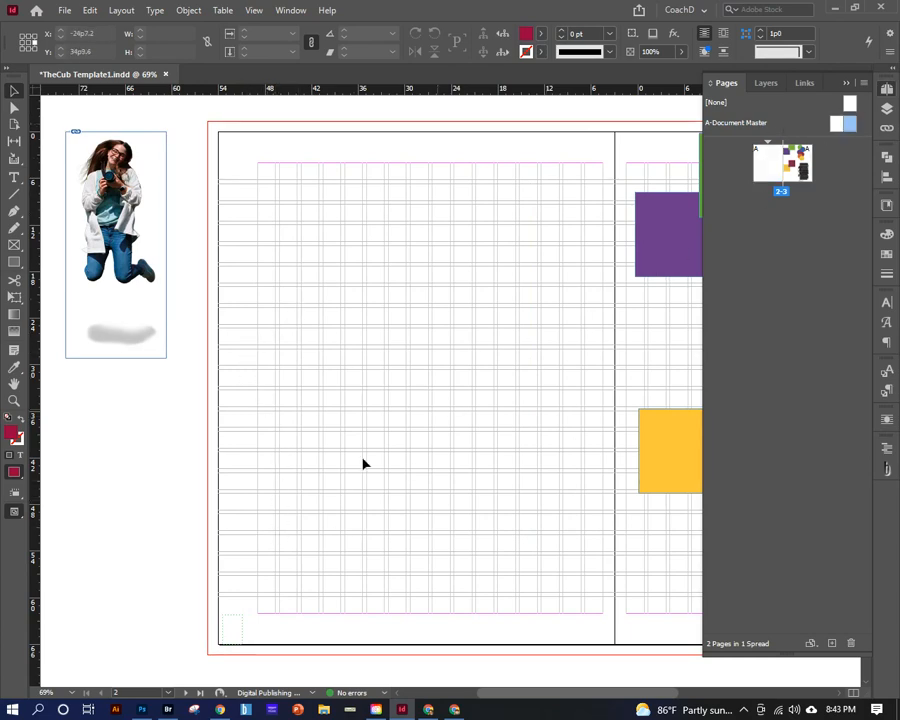
pyautogui.doubleClick(848, 120)
pyautogui.doubleClick(232, 630)
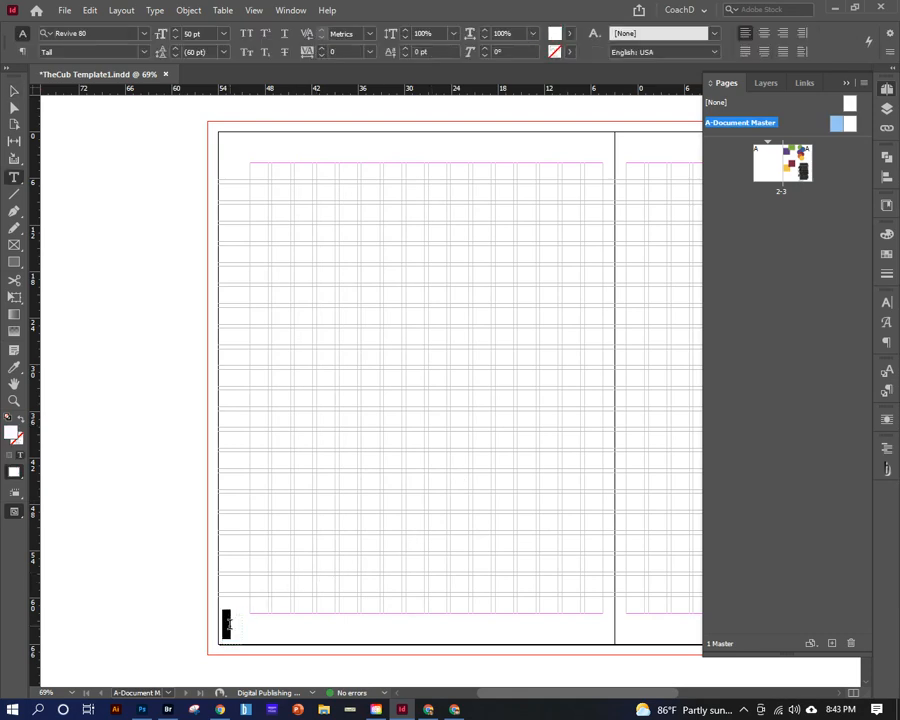
pyautogui.click(569, 34)
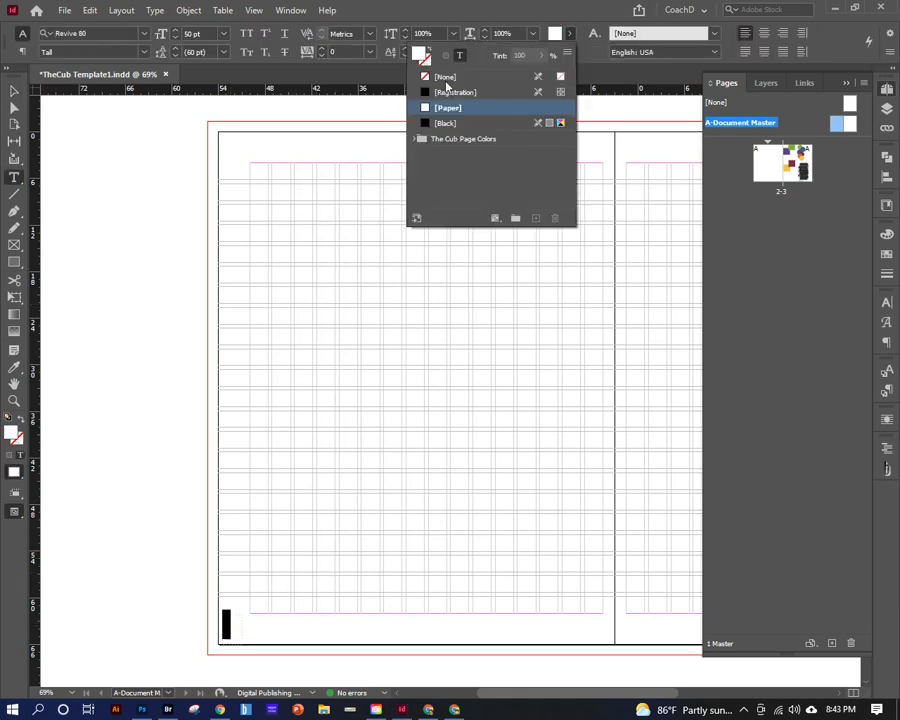
pyautogui.click(441, 124)
pyautogui.click(14, 92)
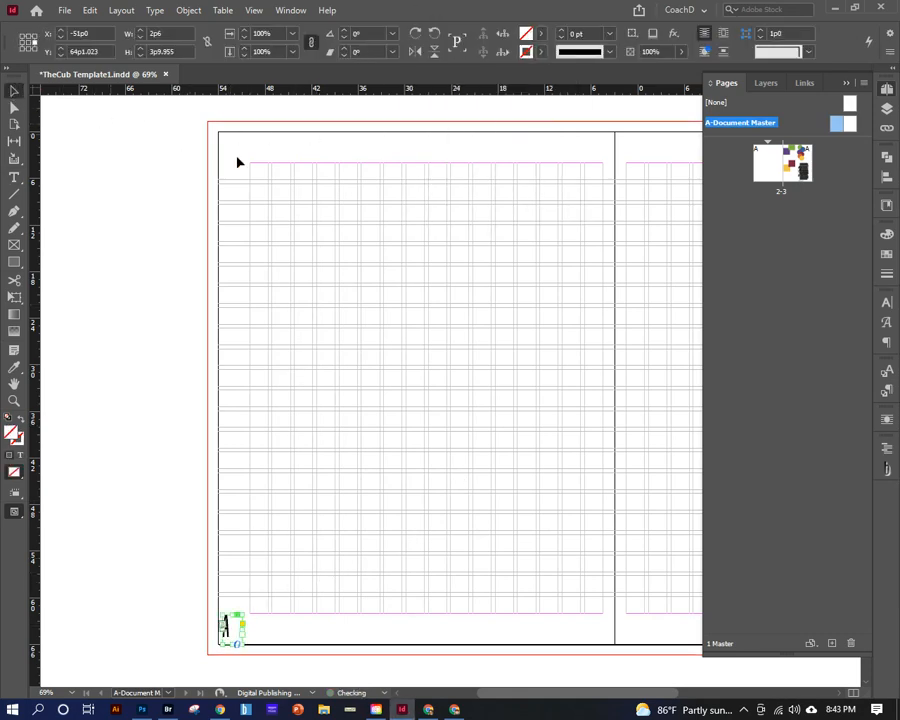
# Step: Move the jumping woman cutout onto page 2 at about X -26p5, Y 28p9, and display the document's layers
pyautogui.doubleClick(765, 160)
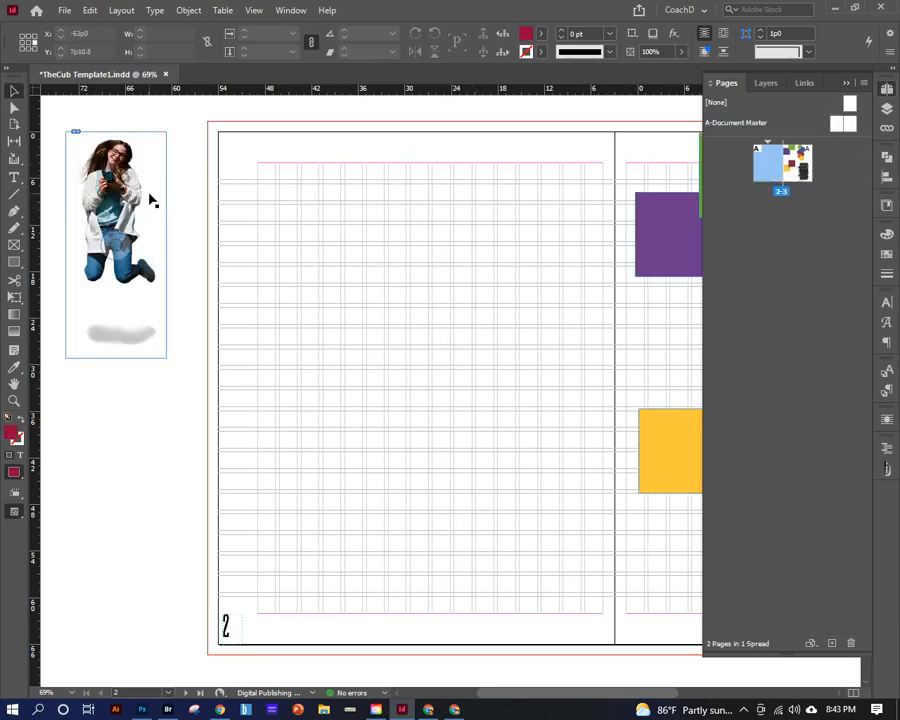
pyautogui.moveTo(142, 160); pyautogui.dragTo(408, 268)
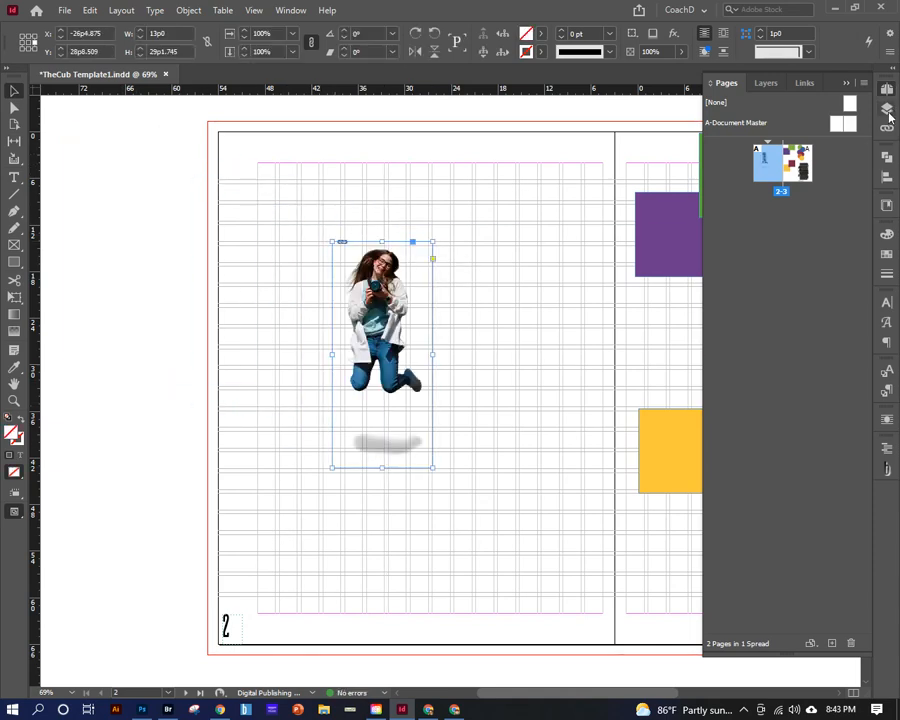
pyautogui.click(888, 109)
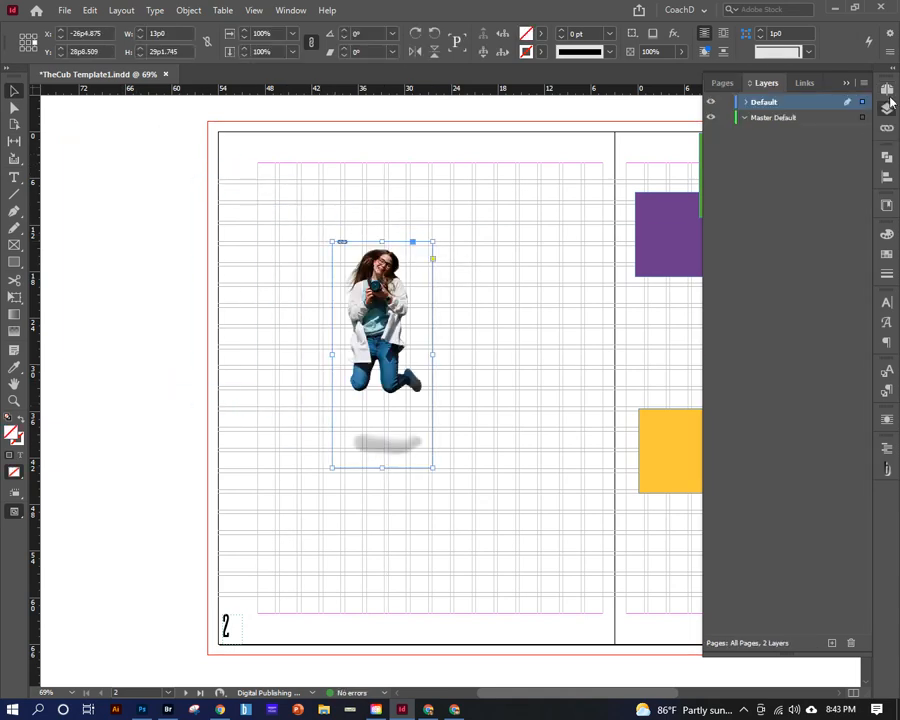
# Step: Expand the Default layer to list its objects, highlight all of the listed items, and clear the selection
pyautogui.moveTo(581, 197); pyautogui.dragTo(295, 203)
pyautogui.click(745, 102)
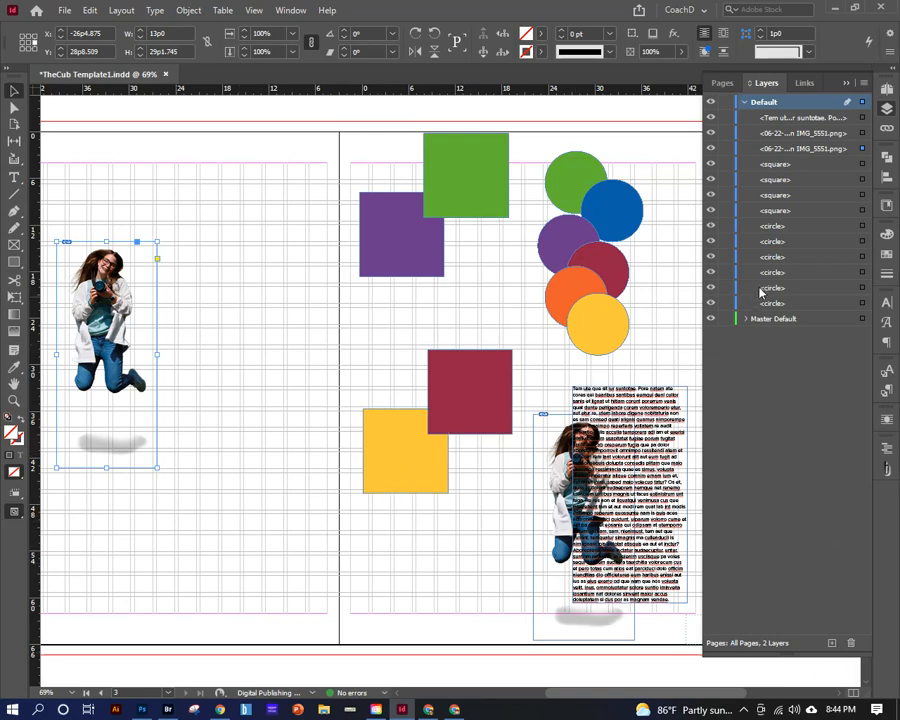
pyautogui.click(772, 119)
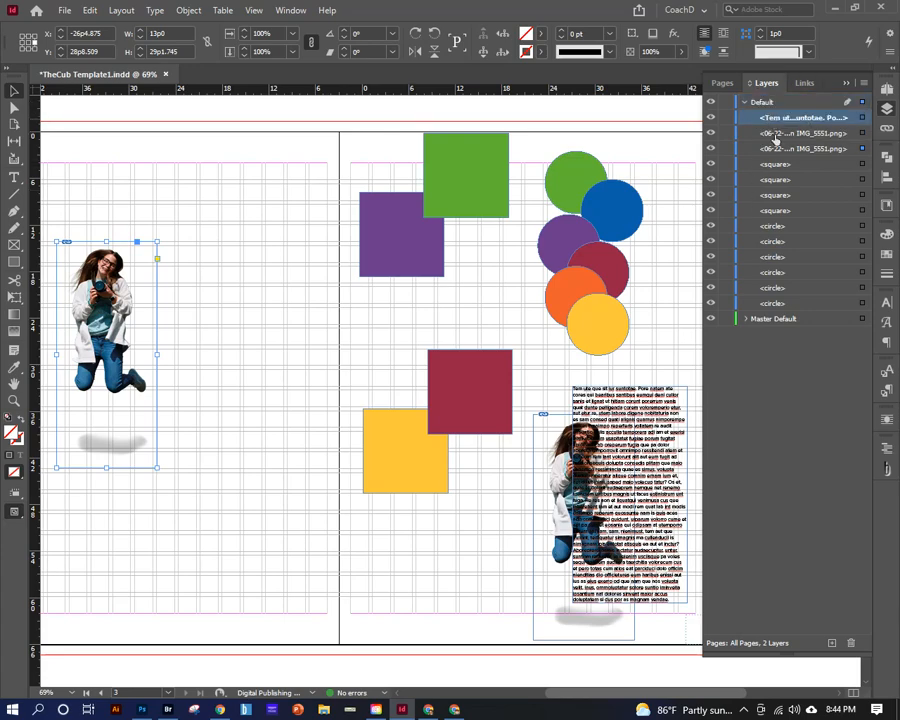
pyautogui.keyDown('shift'); pyautogui.click(775, 307); pyautogui.keyUp('shift')
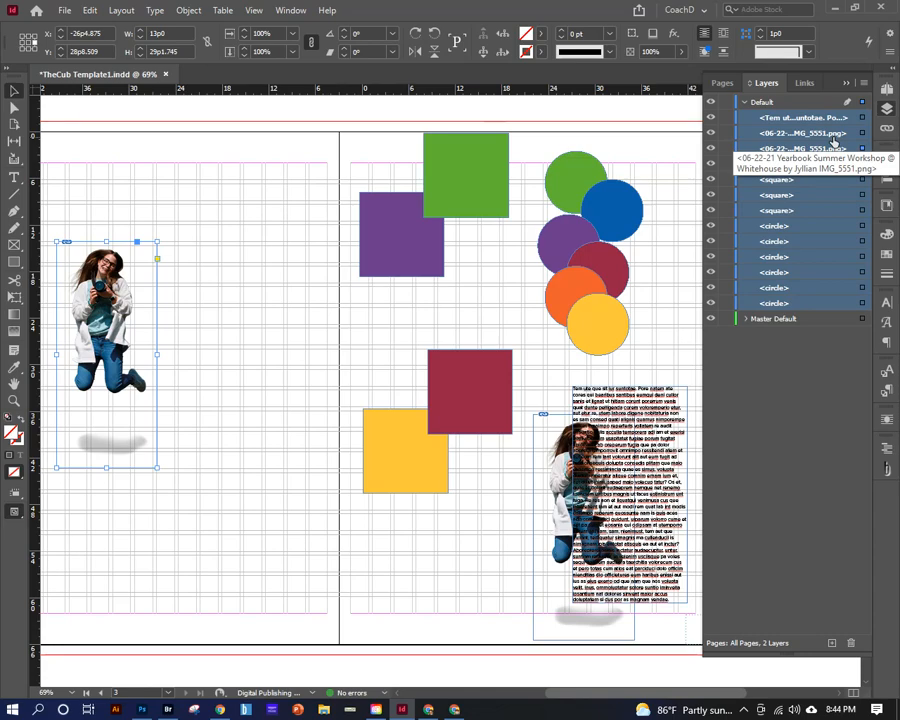
pyautogui.click(573, 178)
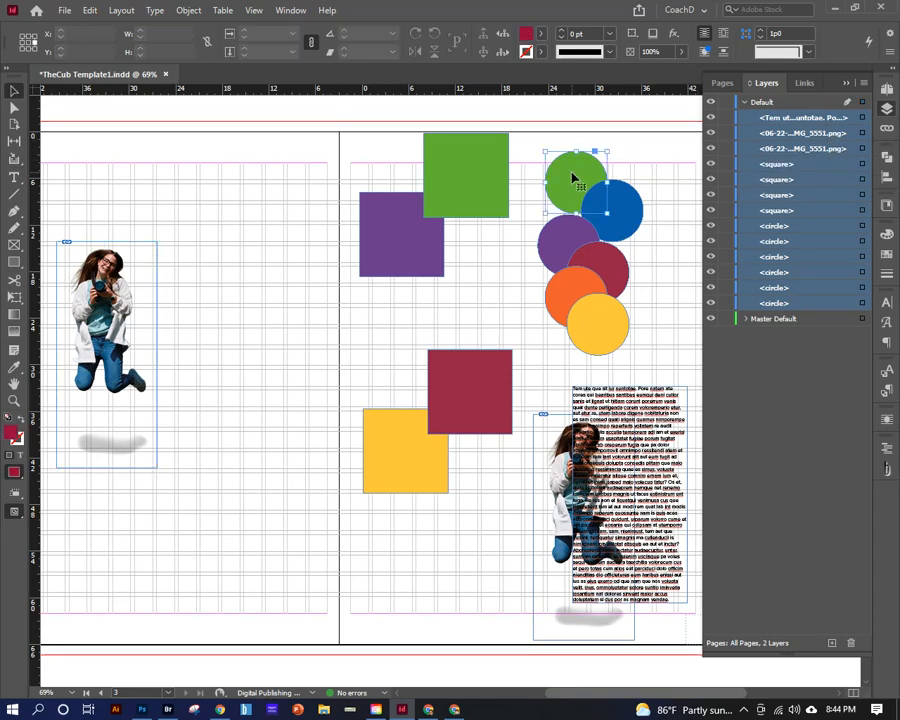
pyautogui.click(645, 135)
pyautogui.click(805, 350)
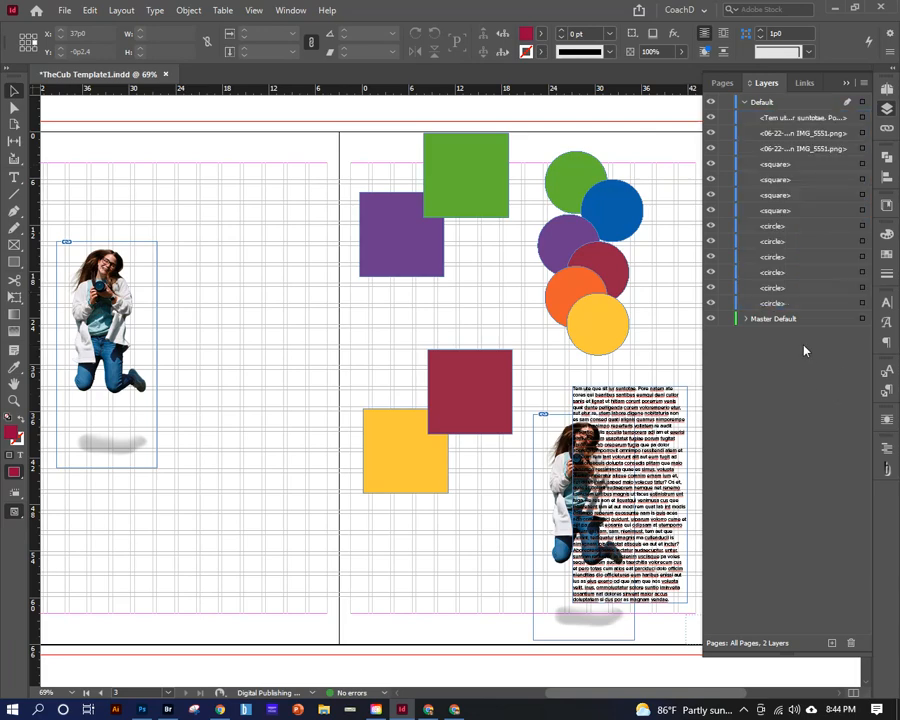
# Step: Stack the blue, purple, dark red, orange and yellow circles over the green circle on page 3 and select the whole stack
pyautogui.click(578, 177)
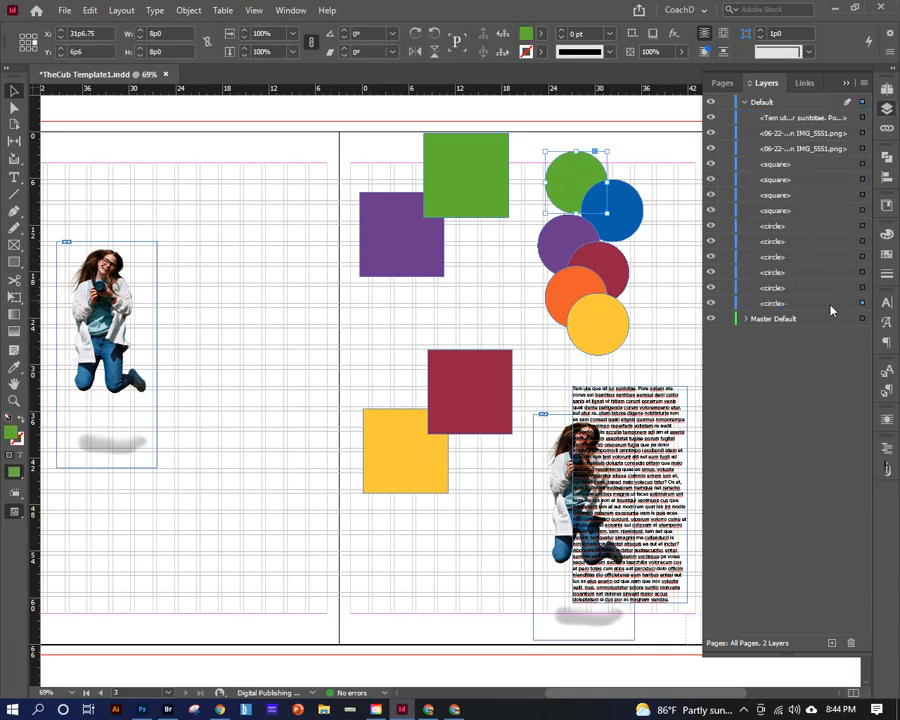
pyautogui.moveTo(625, 207); pyautogui.dragTo(600, 185)
pyautogui.click(645, 225)
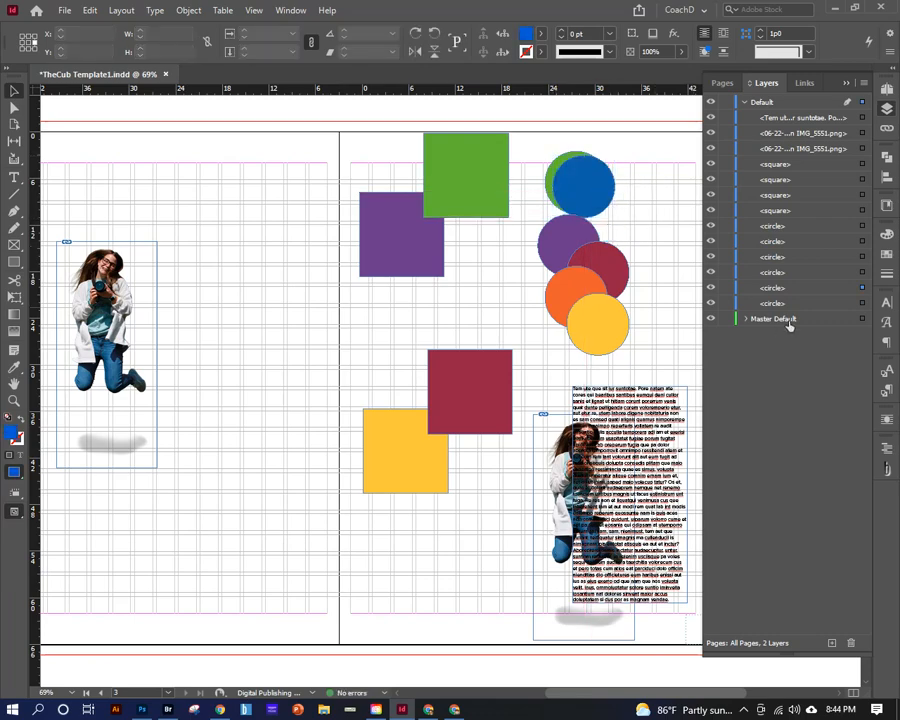
pyautogui.click(795, 289)
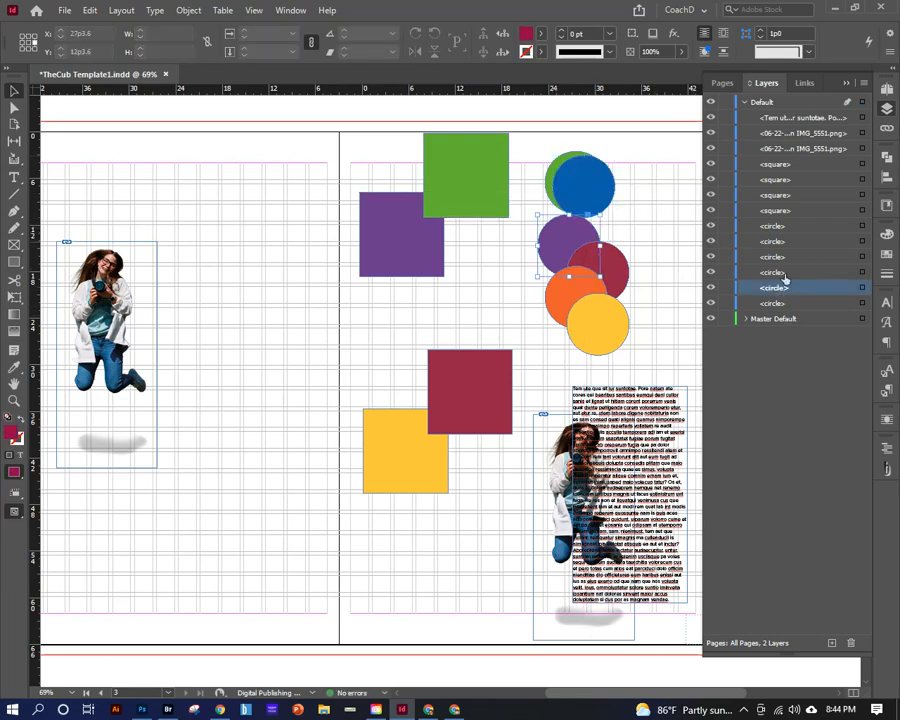
pyautogui.click(862, 287)
pyautogui.moveTo(562, 243); pyautogui.dragTo(579, 197)
pyautogui.moveTo(613, 263); pyautogui.dragTo(599, 206)
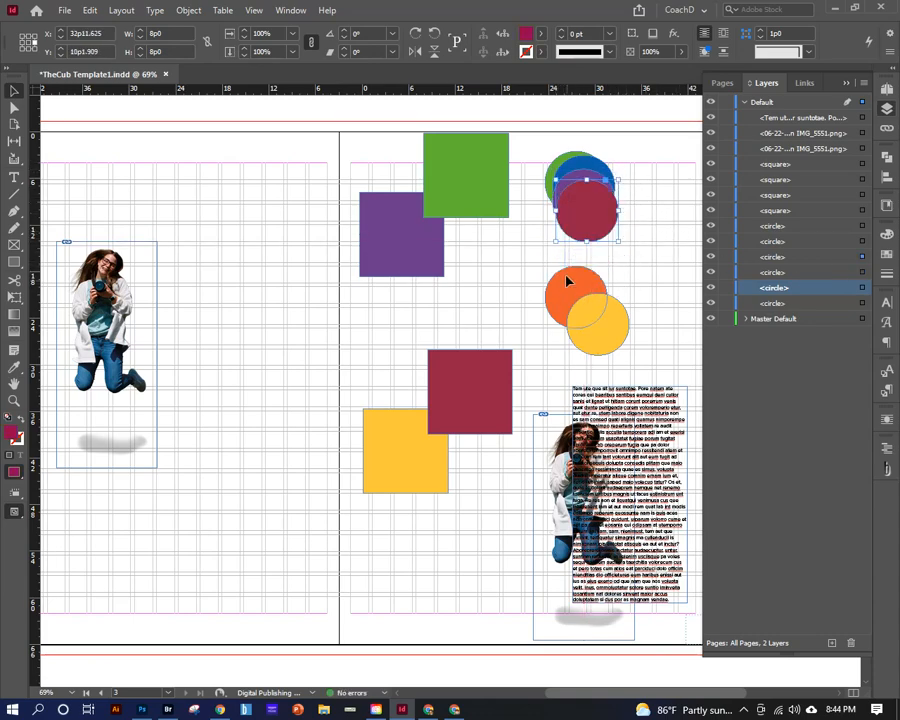
pyautogui.moveTo(571, 281); pyautogui.dragTo(595, 220)
pyautogui.moveTo(599, 322); pyautogui.dragTo(602, 240)
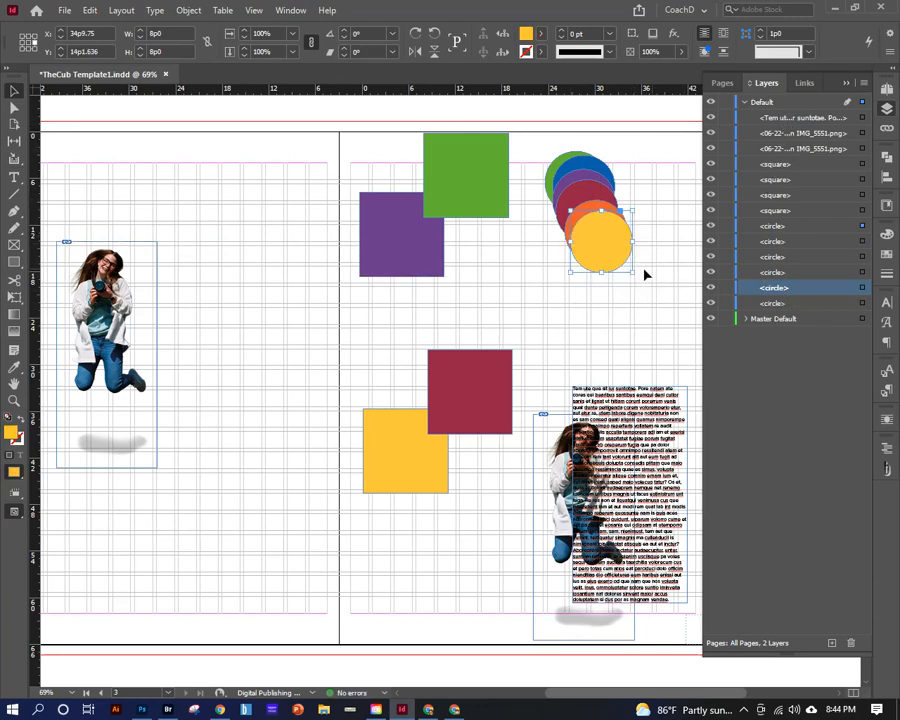
pyautogui.moveTo(645, 273); pyautogui.dragTo(540, 146)
pyautogui.click(643, 263)
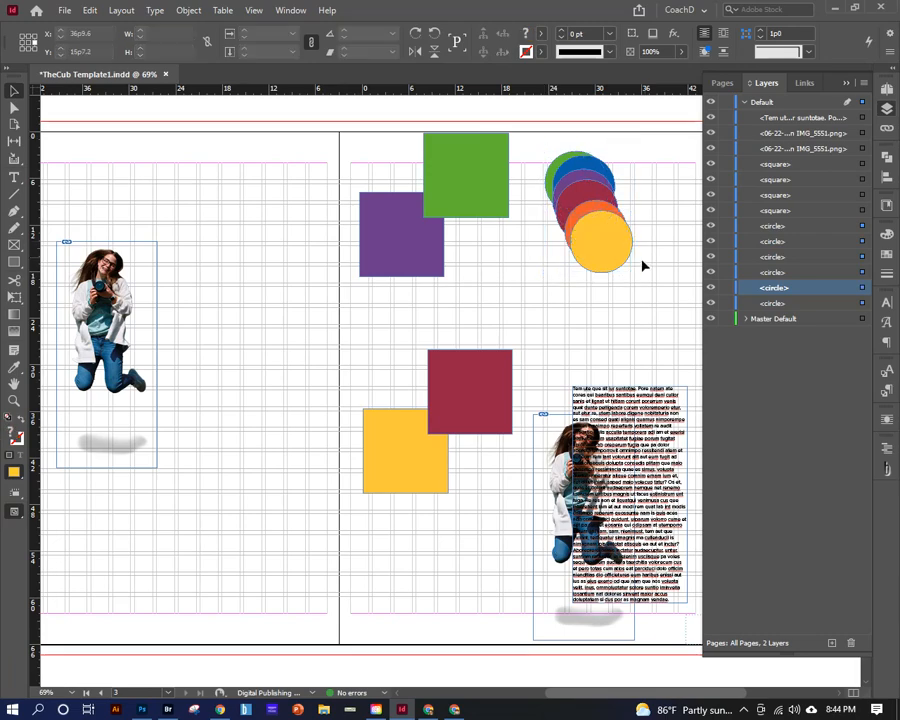
# Step: Spread the stacked circles on page 3 apart so they only slightly overlap below the green circle, and deselect them
pyautogui.moveTo(615, 265); pyautogui.dragTo(595, 363)
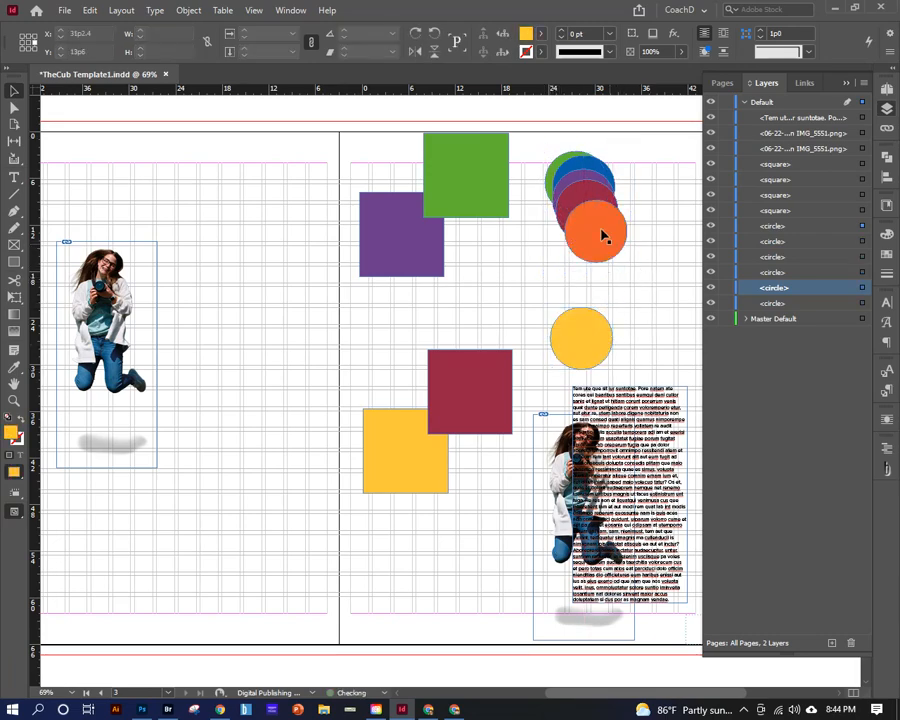
pyautogui.moveTo(601, 234); pyautogui.dragTo(576, 297)
pyautogui.moveTo(585, 218); pyautogui.dragTo(580, 270)
pyautogui.moveTo(587, 191); pyautogui.dragTo(611, 190)
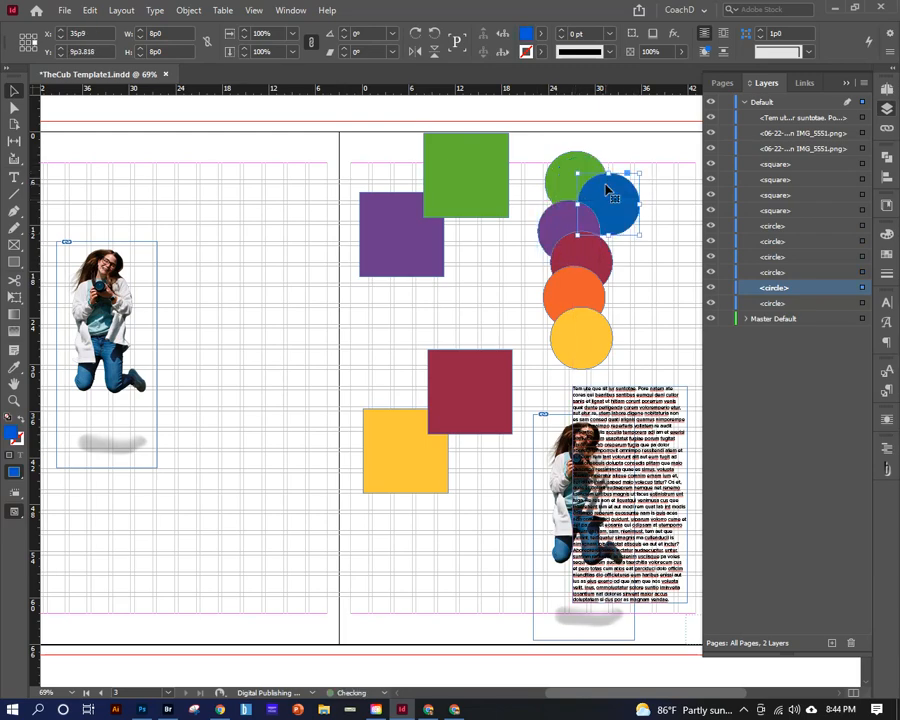
pyautogui.click(663, 163)
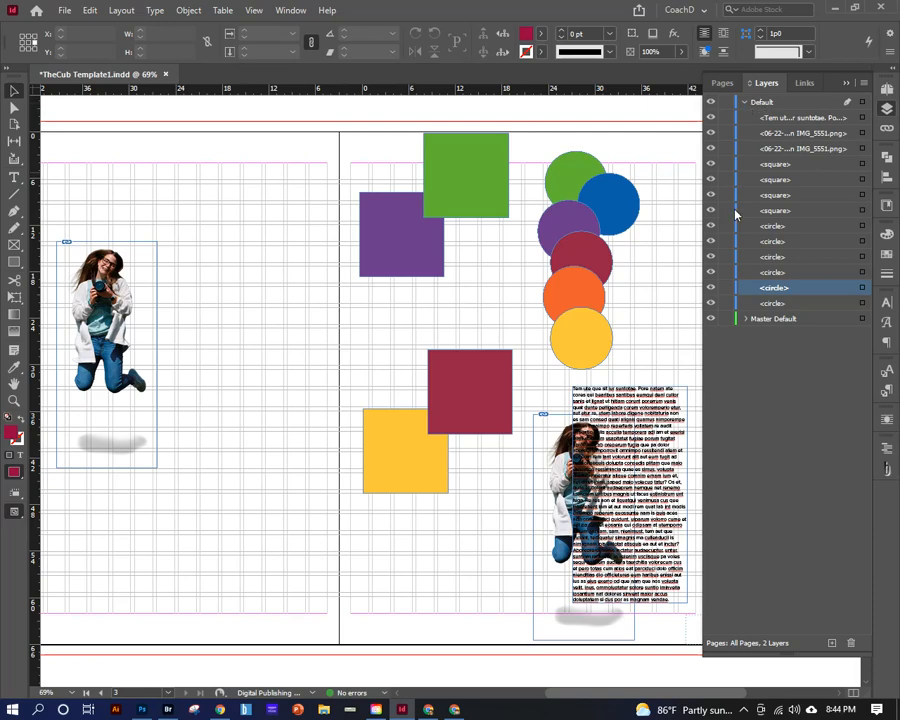
# Step: Lock the Master Default layer, hide and show it twice, and collapse the Default layer's object list
pyautogui.click(727, 319)
pyautogui.moveTo(330, 430); pyautogui.dragTo(536, 338)
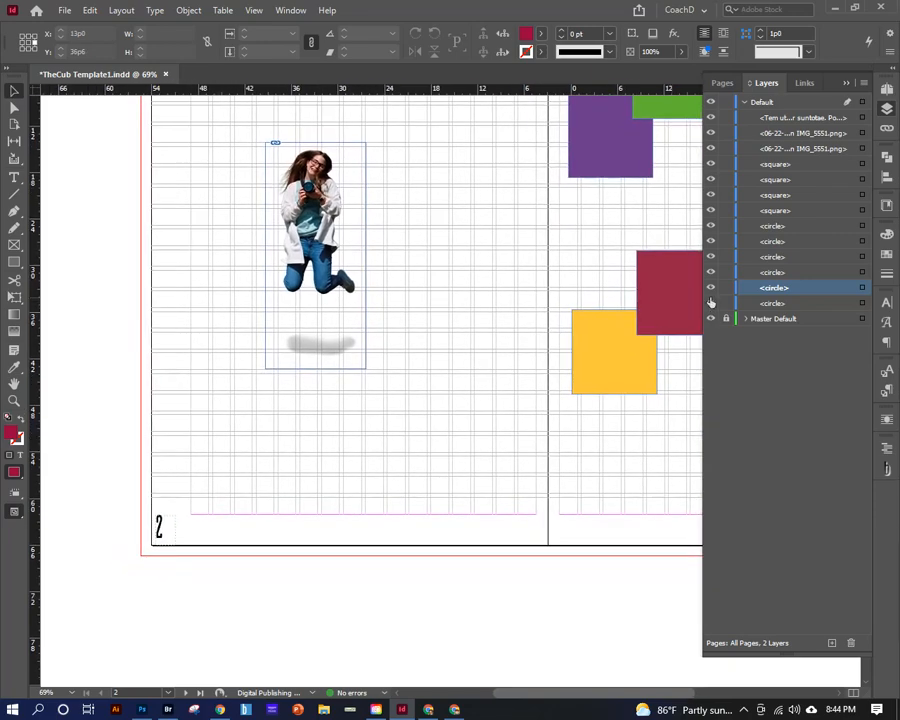
pyautogui.click(710, 319)
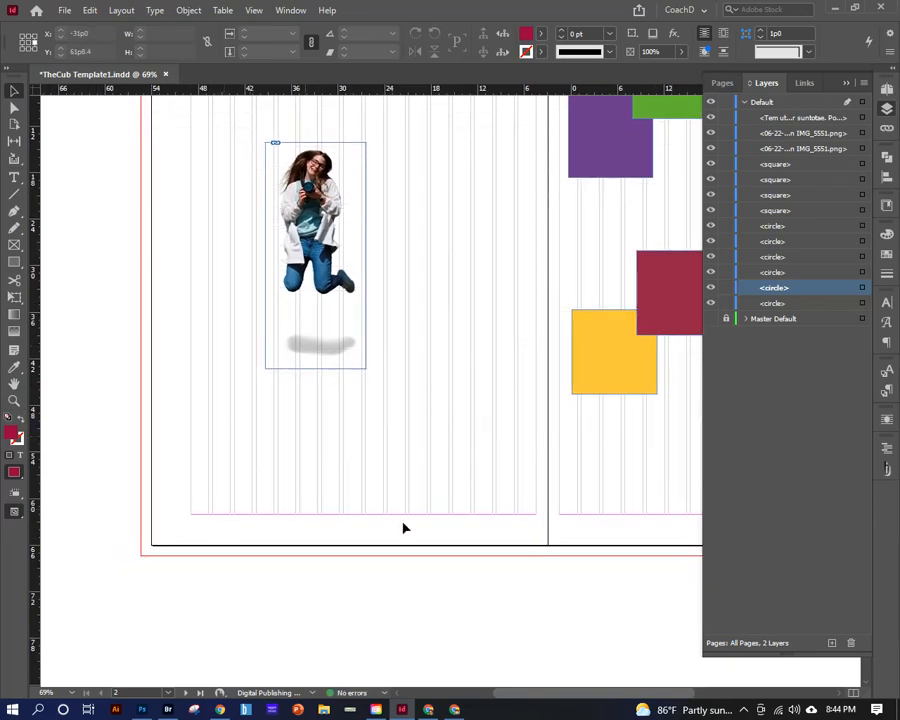
pyautogui.click(710, 319)
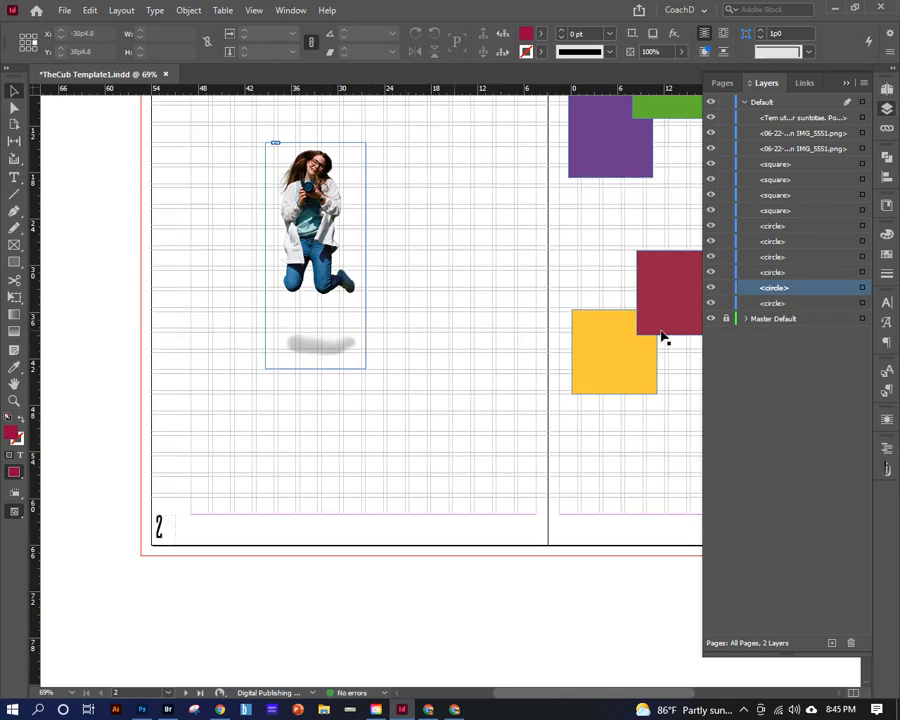
pyautogui.click(710, 319)
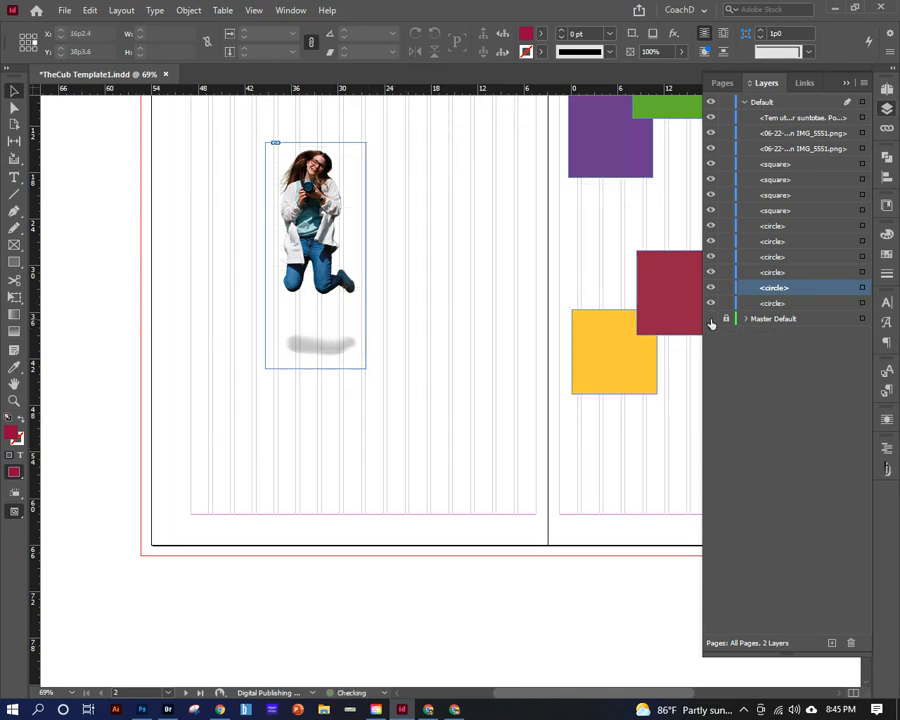
pyautogui.click(710, 319)
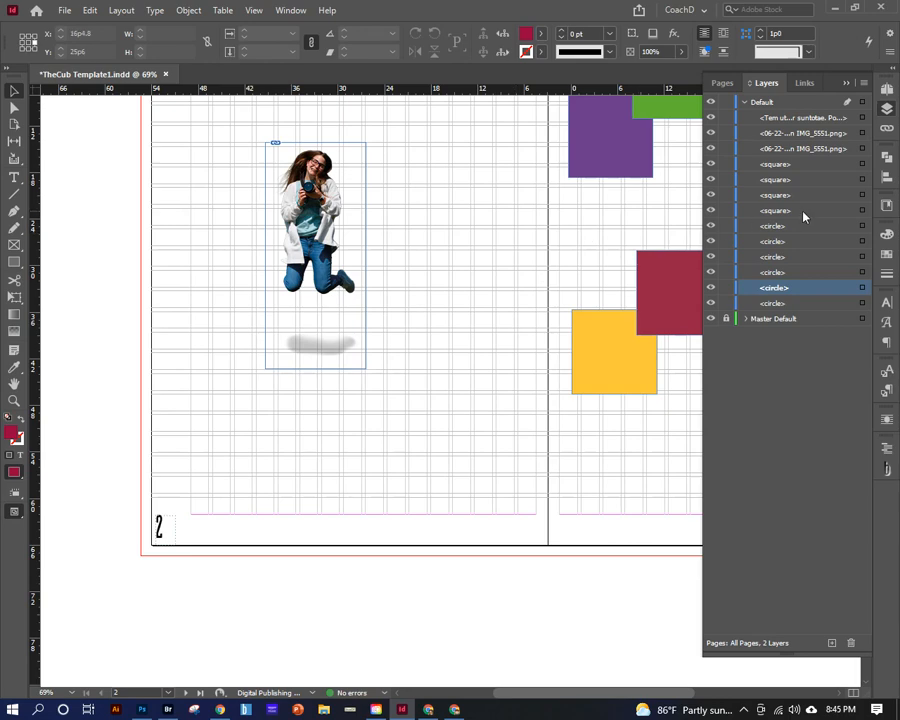
pyautogui.click(744, 103)
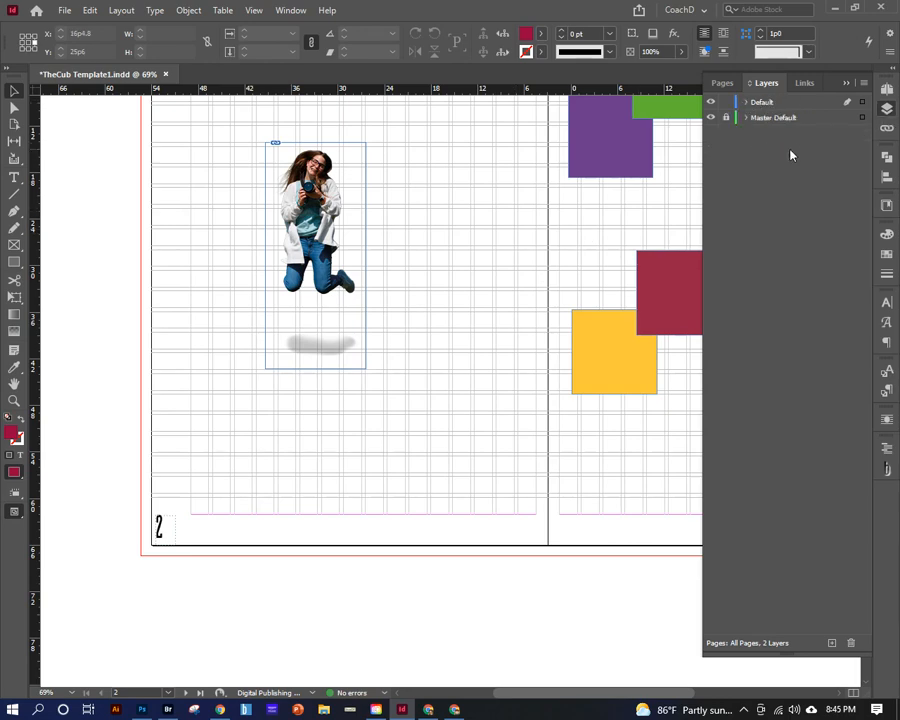
# Step: Display the document's links and examine the link information for the jumping woman cutout on page 2
pyautogui.click(887, 129)
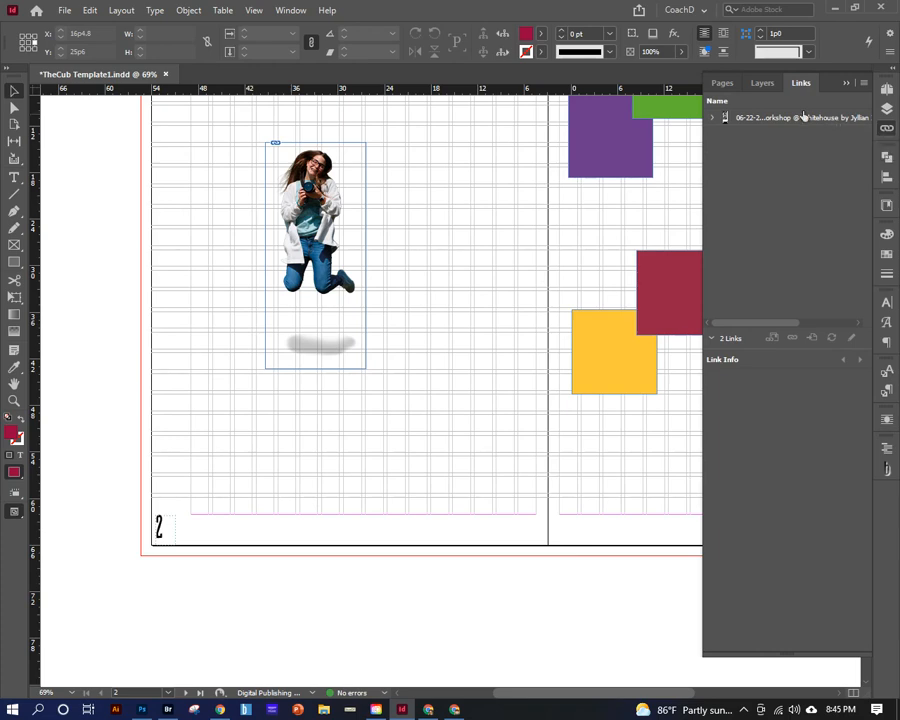
pyautogui.doubleClick(320, 242)
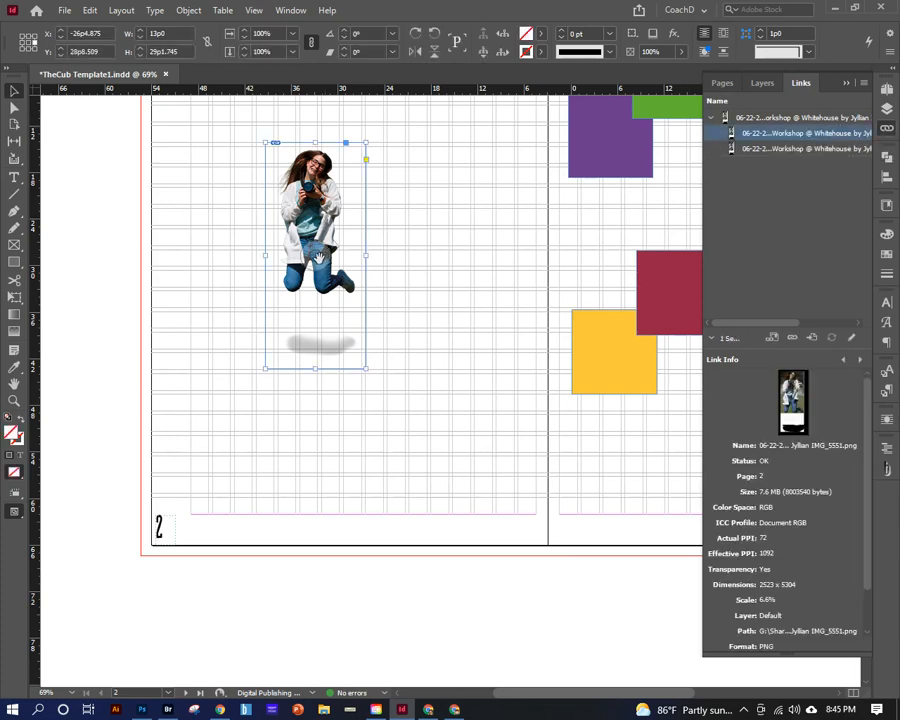
pyautogui.click(350, 212)
pyautogui.click(316, 250)
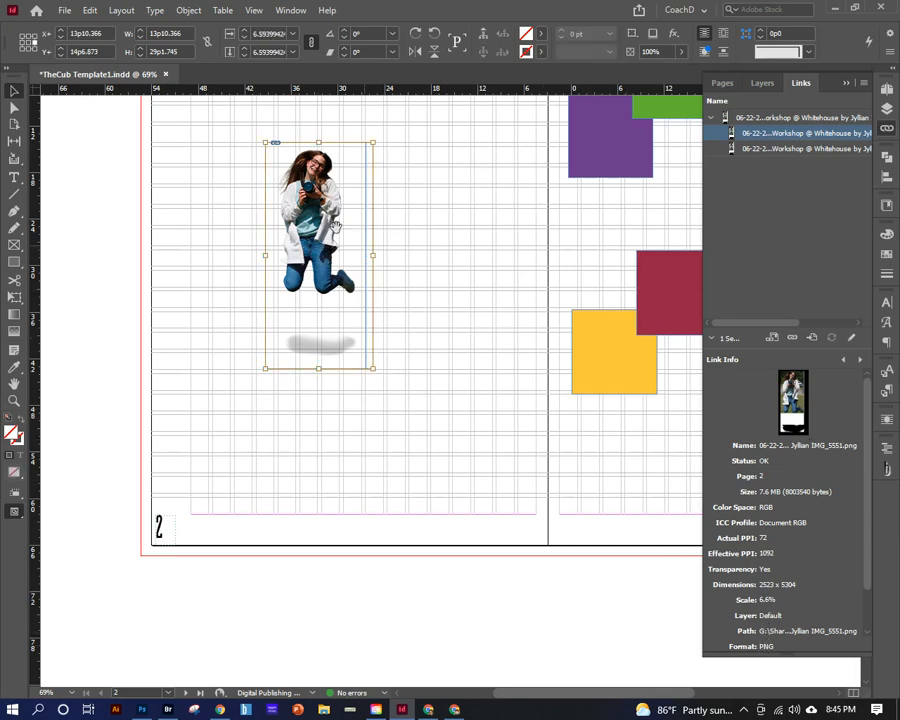
pyautogui.click(128, 141)
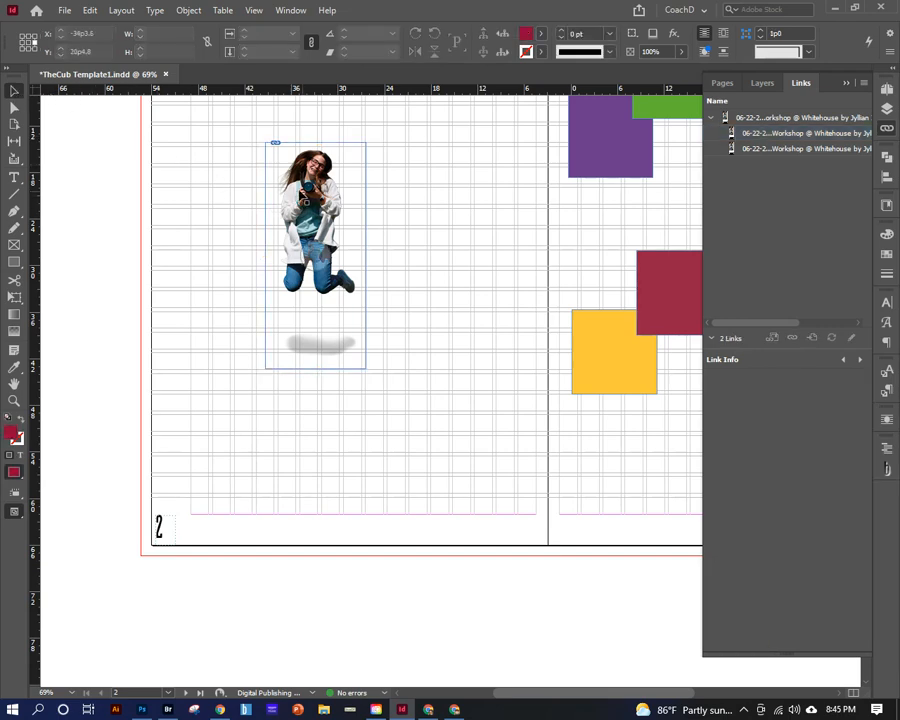
# Step: Move the jumping woman cutout onto page 3 to check its link information, and return it to page 2 at about X -33p5, Y 47p7
pyautogui.moveTo(298, 197); pyautogui.dragTo(573, 318)
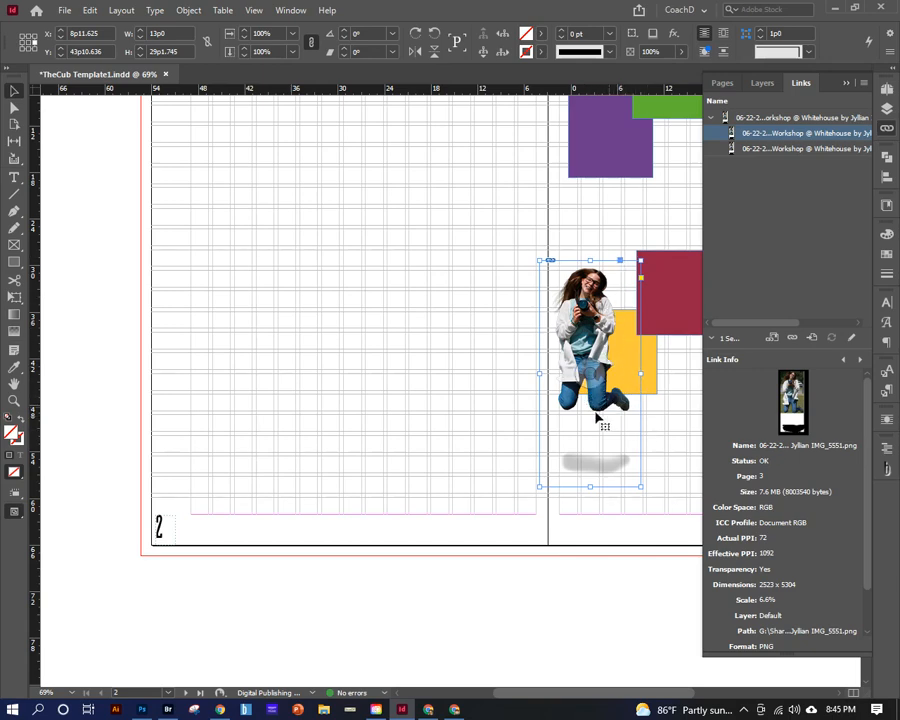
pyautogui.click(516, 398)
pyautogui.click(593, 328)
pyautogui.moveTo(620, 392); pyautogui.dragTo(617, 422)
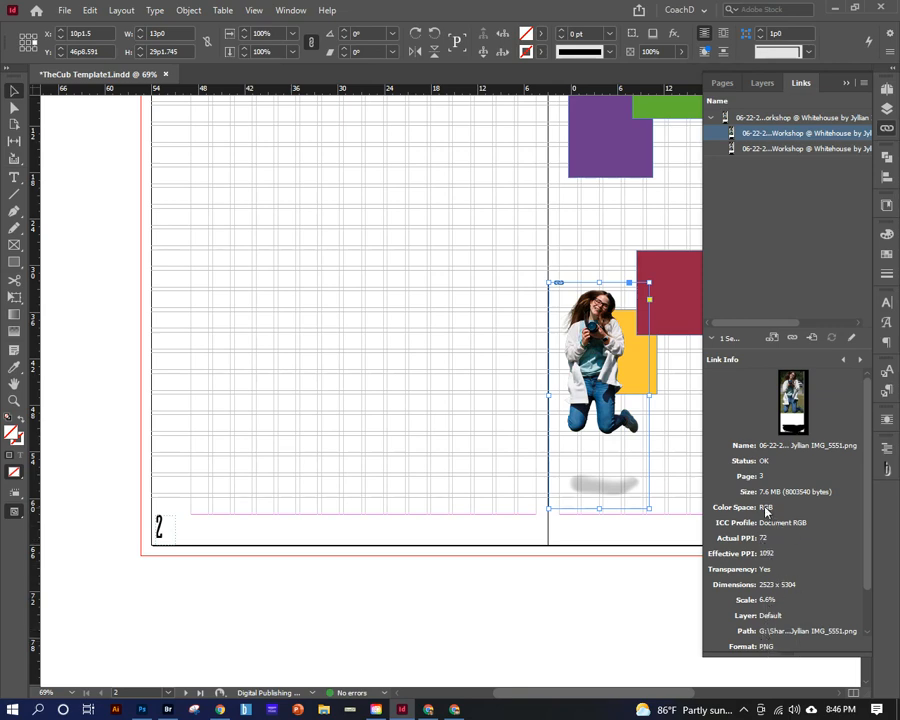
pyautogui.moveTo(596, 331); pyautogui.dragTo(258, 338)
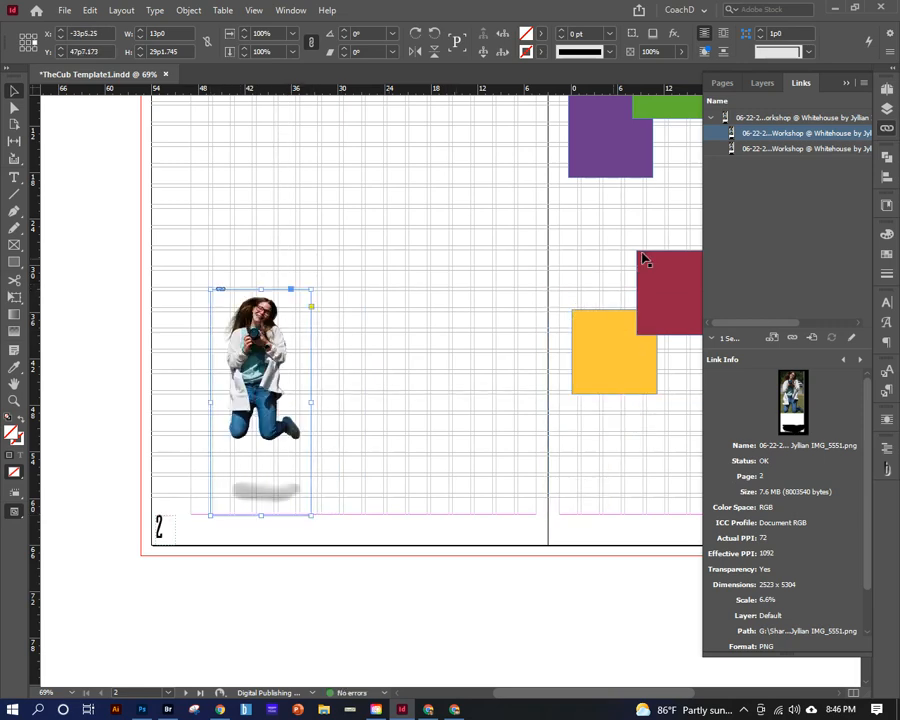
pyautogui.click(546, 237)
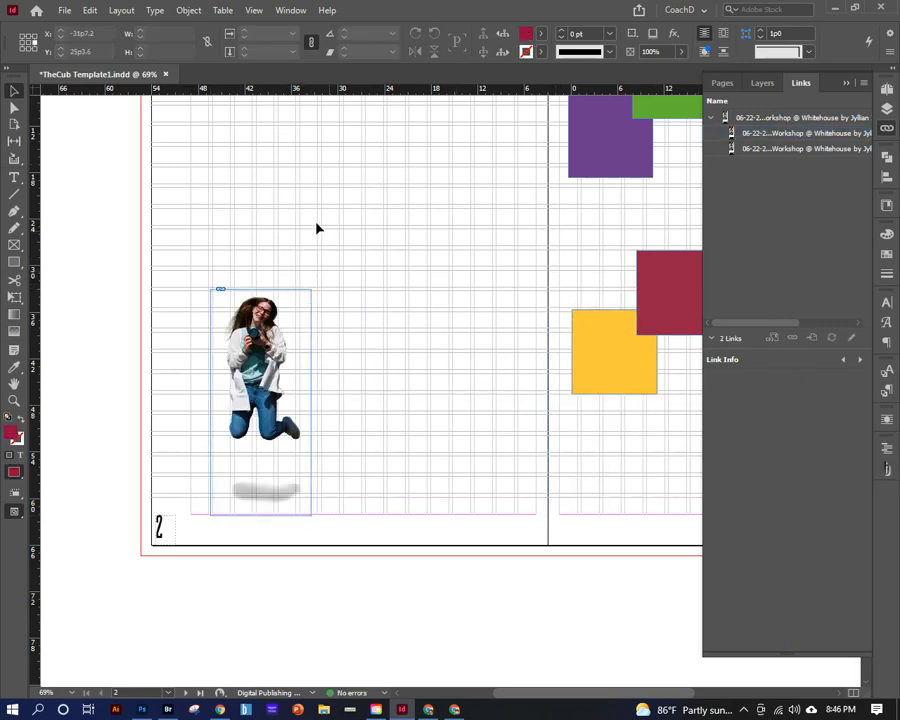
# Step: Draw a rectangular frame about 34p0 by 19p11 on page 2 and fill it with the yellow-shirted tennis player's photo from folder p002-003
pyautogui.press('f')
pyautogui.moveTo(230, 132); pyautogui.dragTo(494, 287)
pyautogui.click(886, 471)
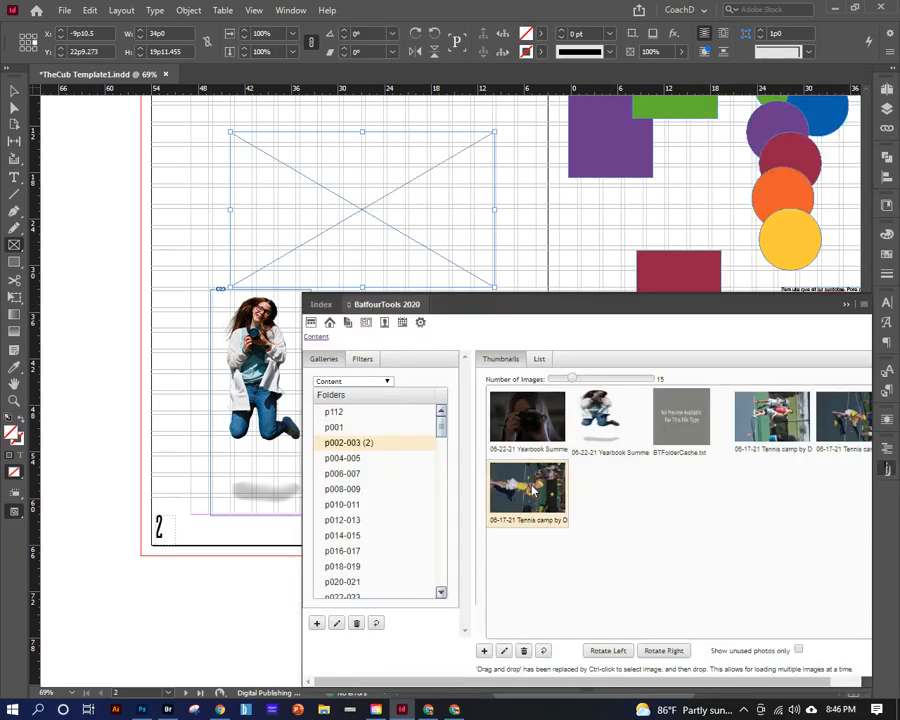
pyautogui.moveTo(540, 487); pyautogui.dragTo(330, 200)
pyautogui.click(330, 200)
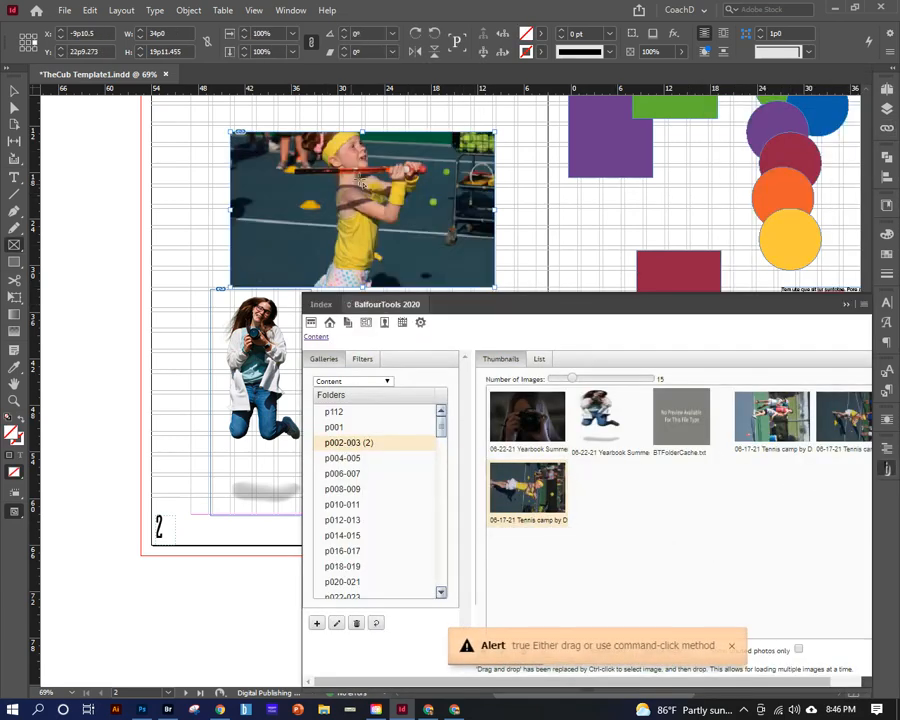
pyautogui.click(846, 305)
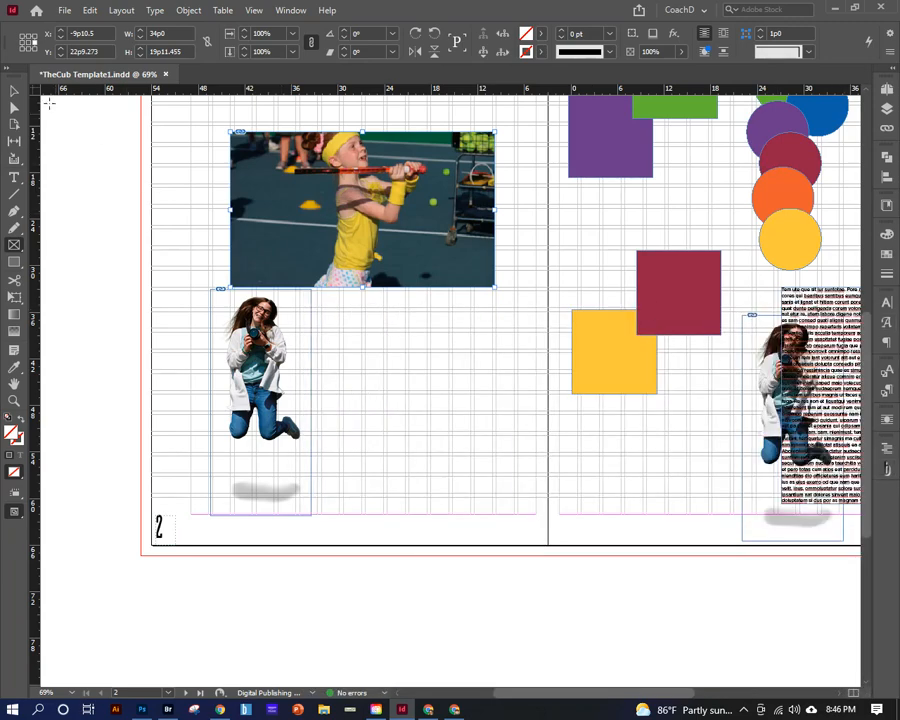
pyautogui.click(14, 90)
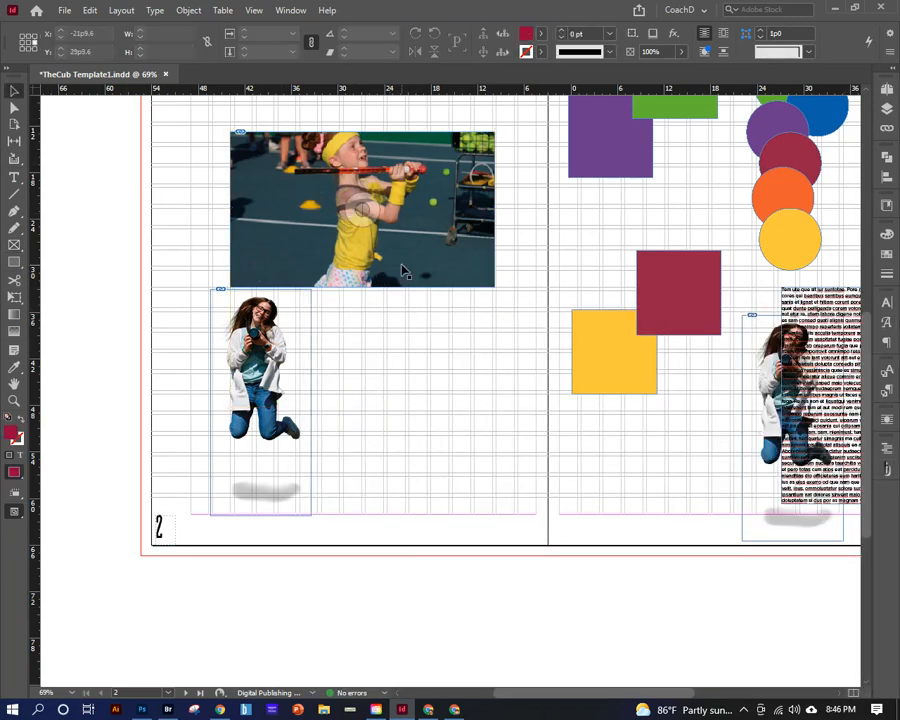
# Step: Extend the tennis photo's frame downward to about 49p4.5 tall, shift the photo lower inside it, and display its link information
pyautogui.moveTo(362, 286); pyautogui.dragTo(362, 515)
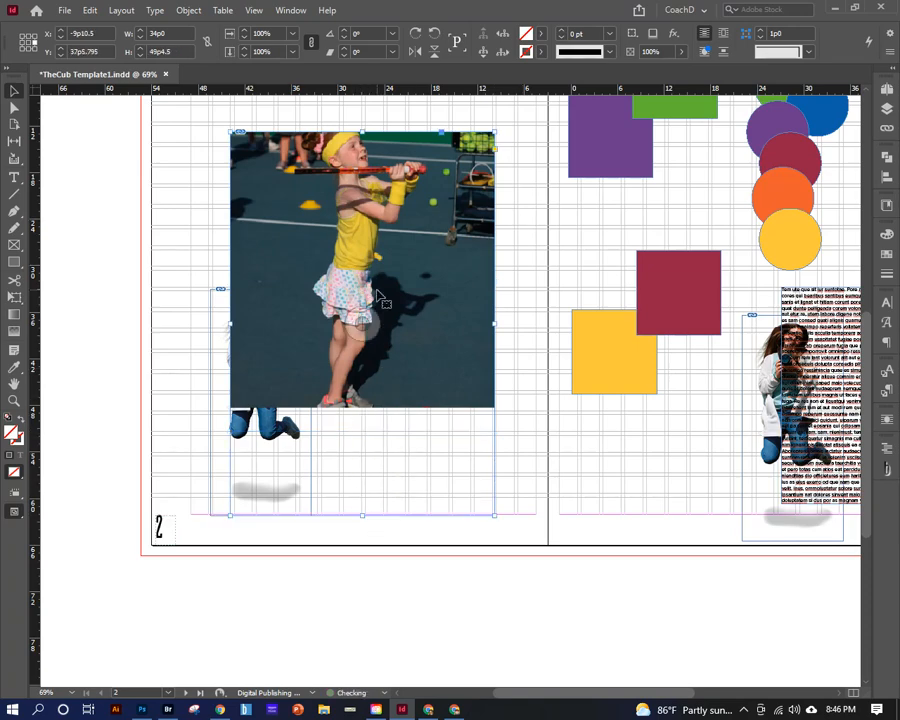
pyautogui.moveTo(363, 325); pyautogui.dragTo(355, 405)
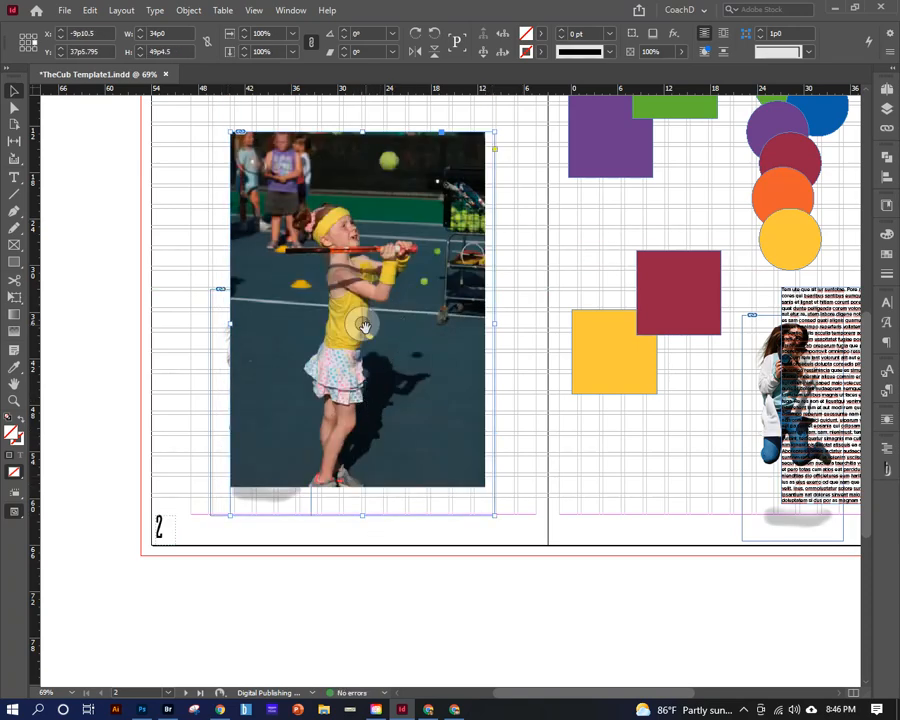
pyautogui.click(508, 179)
pyautogui.click(360, 322)
pyautogui.click(886, 129)
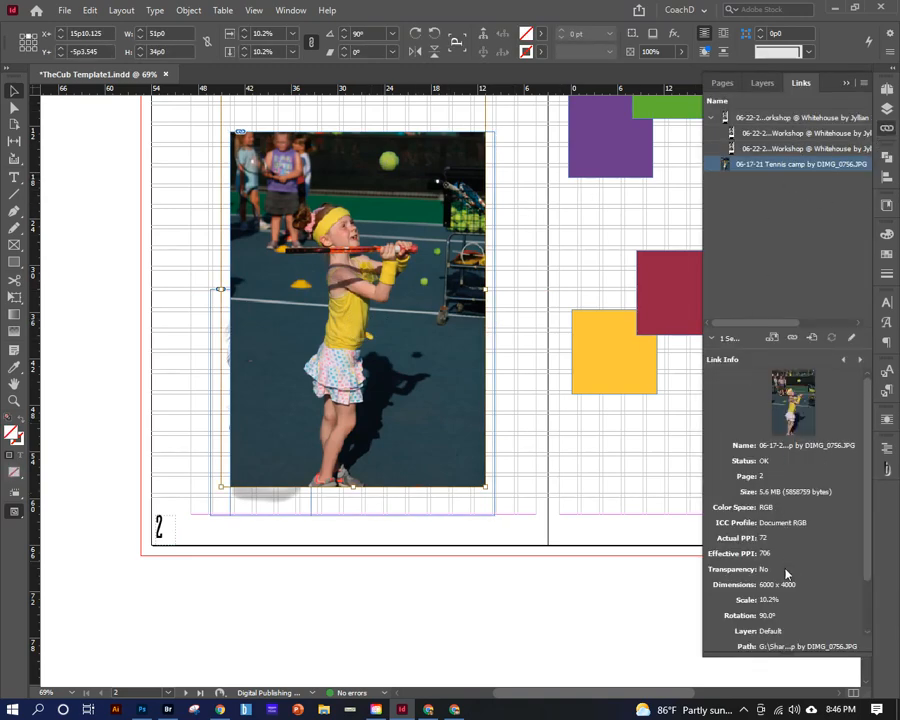
# Step: Open the linked 06-17-21 Tennis camp photo for editing in Adobe Photoshop 2021
pyautogui.scroll(-1, 775, 628)
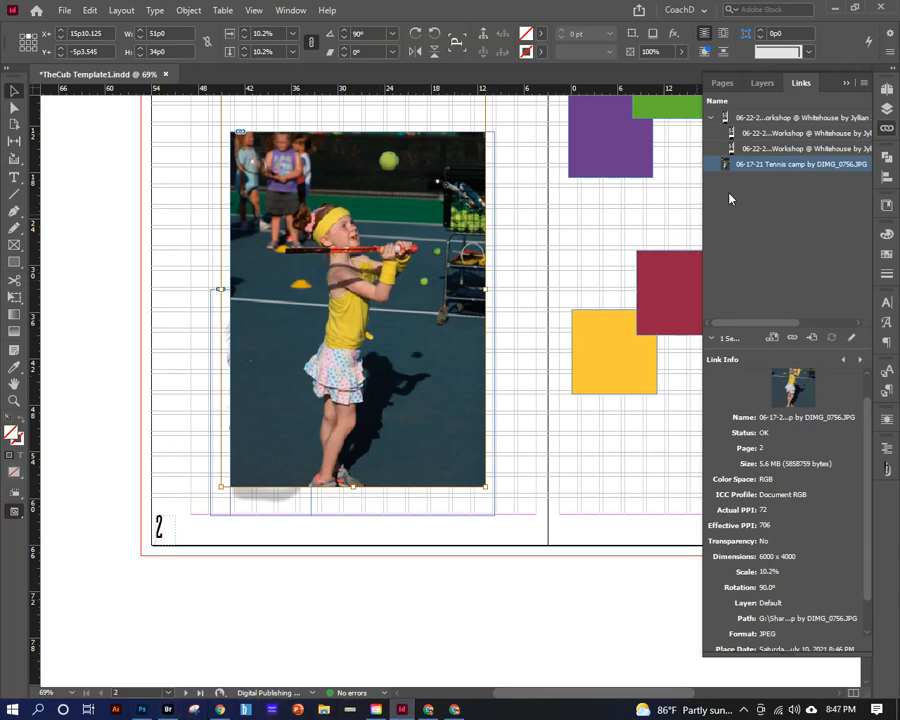
pyautogui.rightClick(820, 168)
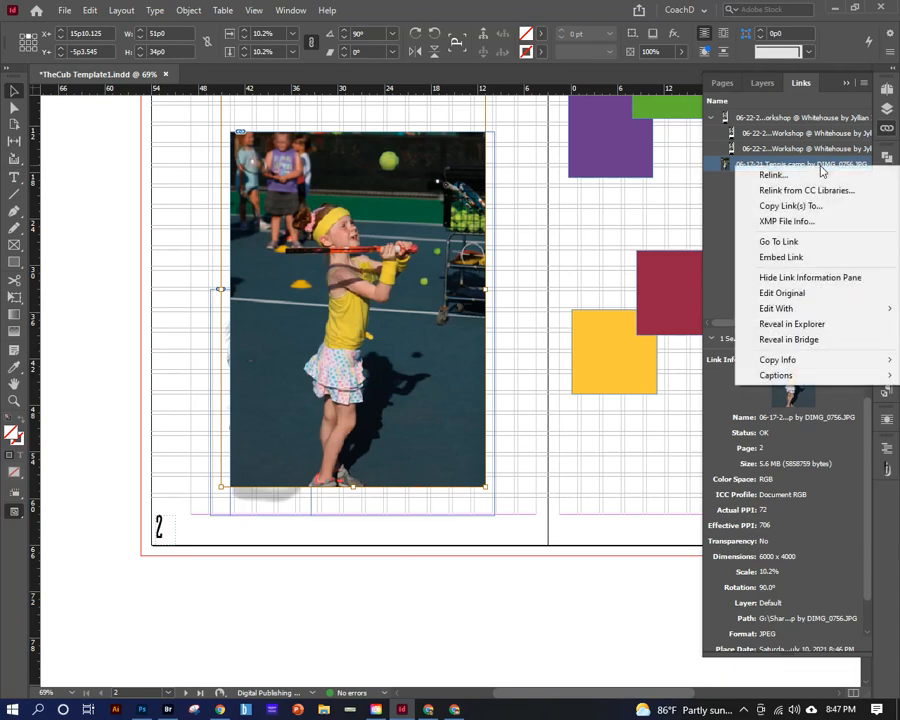
pyautogui.moveTo(778, 308)
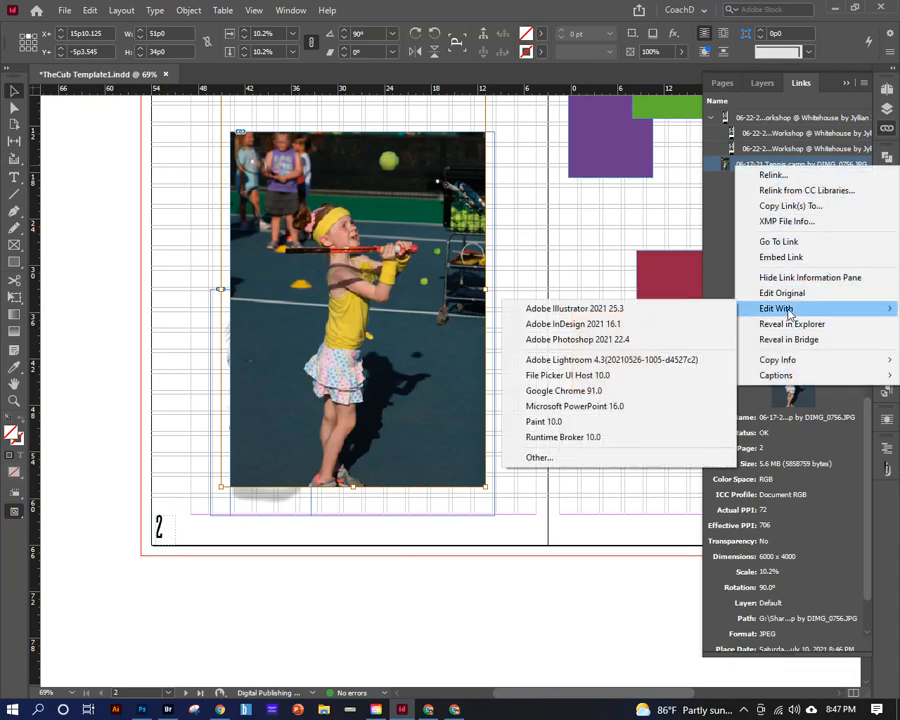
pyautogui.click(568, 339)
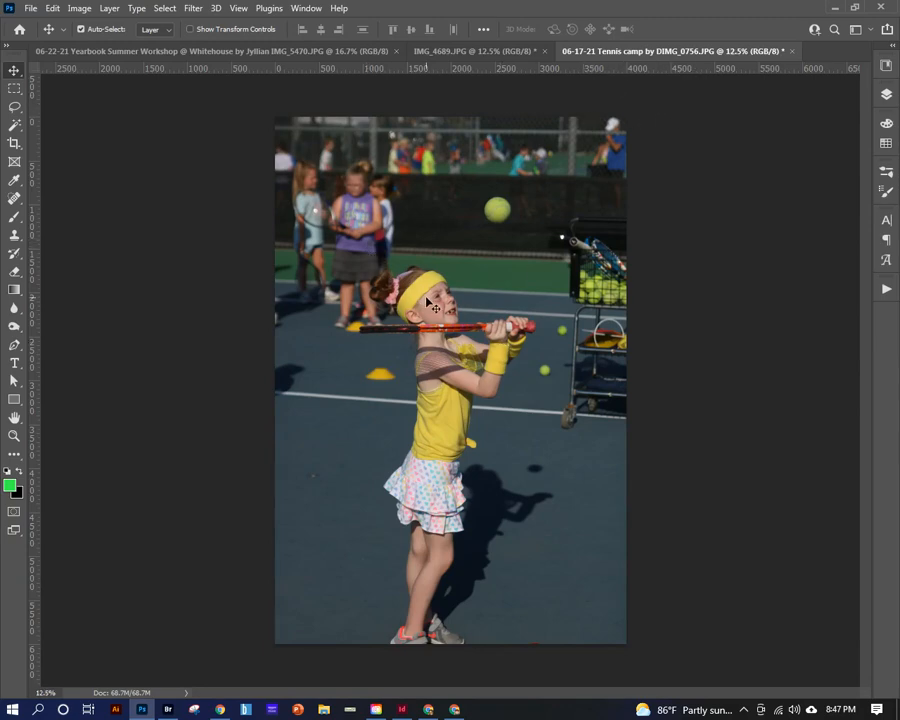
# Step: Use Levels to pull in the highlights of the tennis photo's Red, Green and Blue channels, with the Blue white input at 227
pyautogui.hotkey('ctrl', 'l')
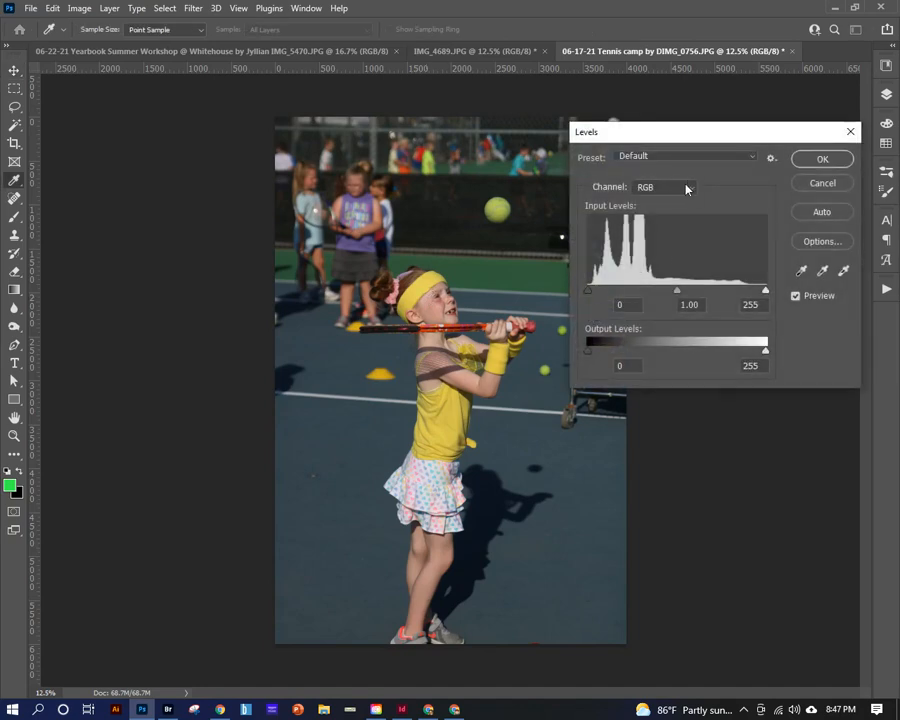
pyautogui.click(686, 188)
pyautogui.click(650, 208)
pyautogui.moveTo(766, 291); pyautogui.dragTo(747, 292)
pyautogui.click(688, 190)
pyautogui.click(653, 221)
pyautogui.click(686, 188)
pyautogui.click(675, 240)
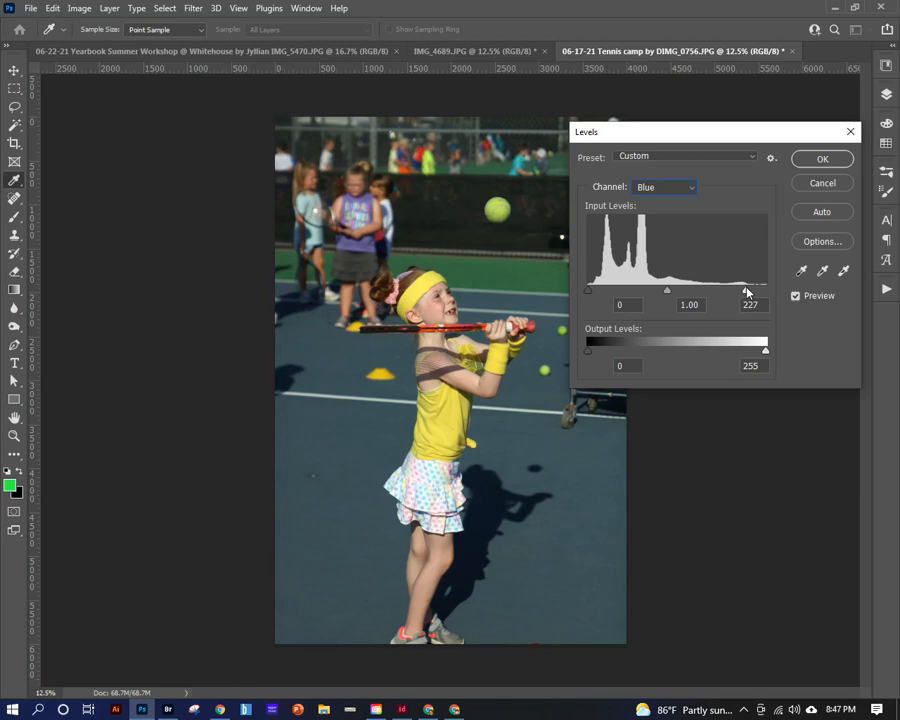
# Step: Brighten the midtones of the combined RGB channel to 1.15 and apply the Levels adjustment
pyautogui.click(668, 188)
pyautogui.click(660, 198)
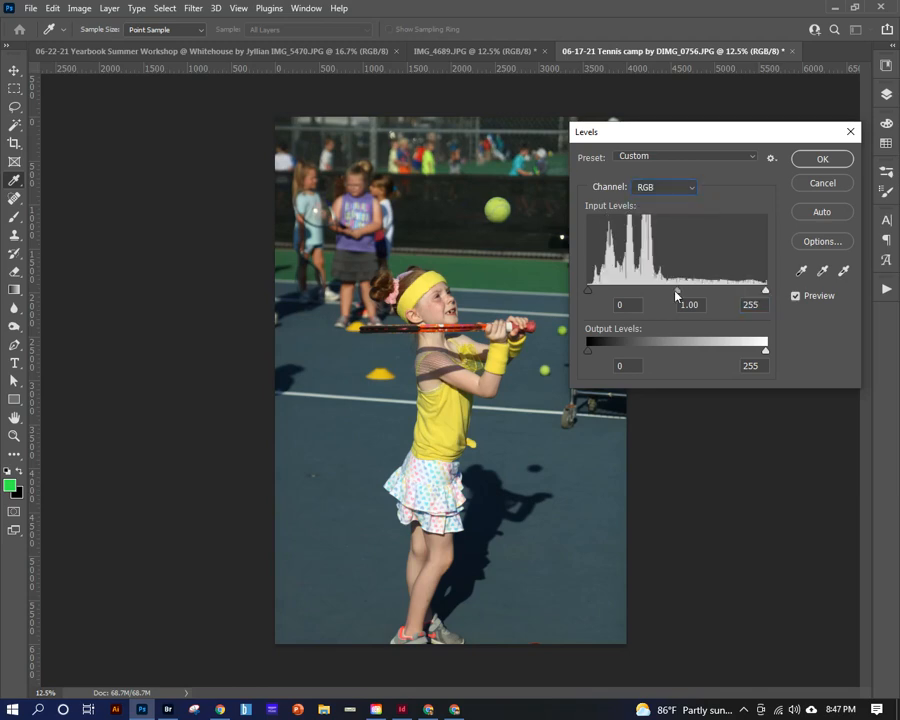
pyautogui.moveTo(676, 292); pyautogui.dragTo(669, 293)
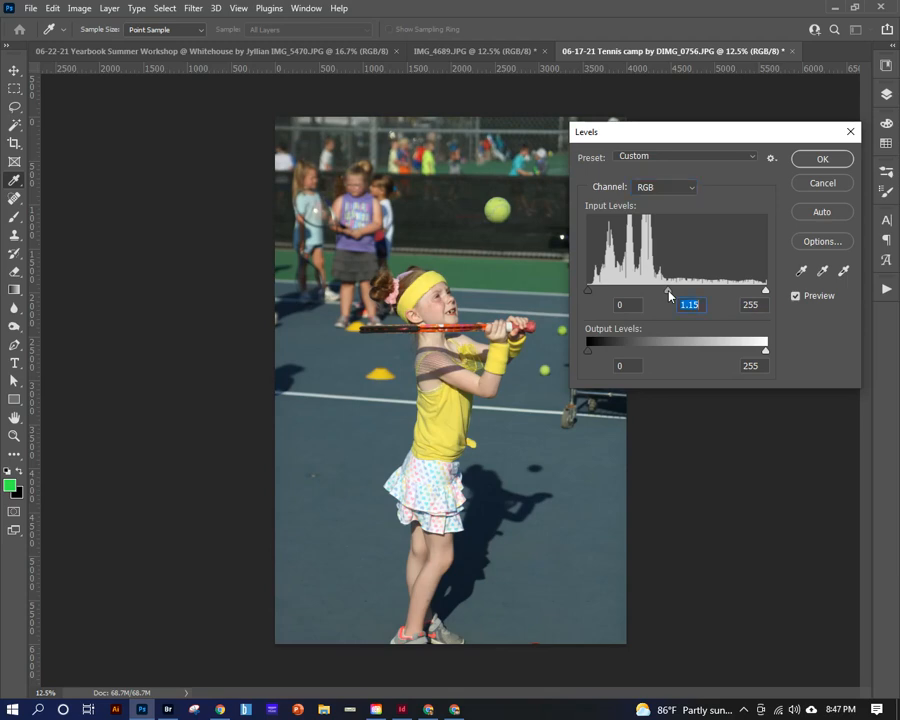
pyautogui.click(800, 162)
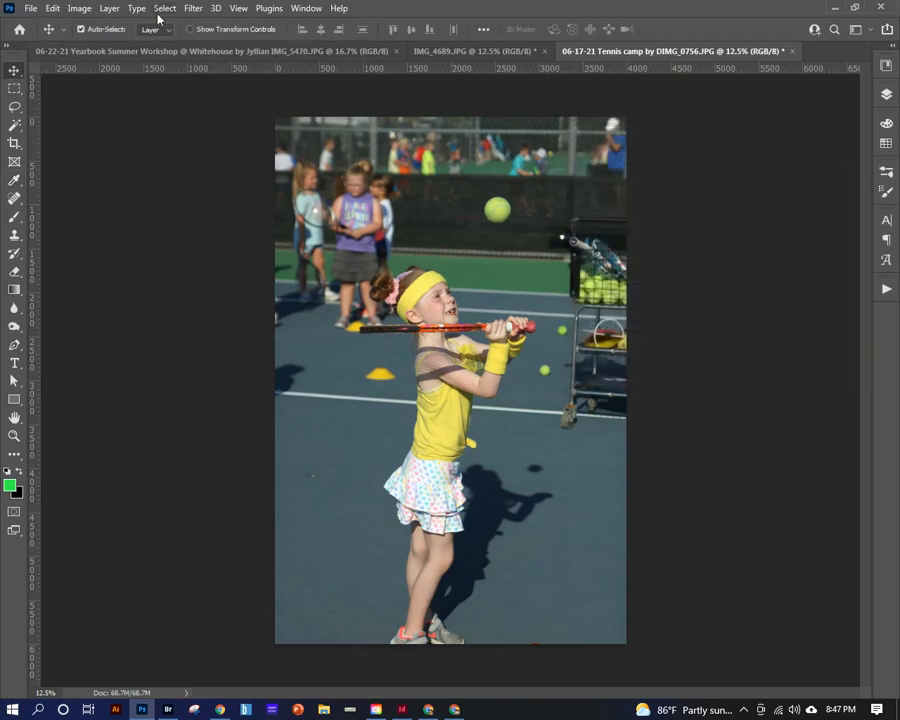
# Step: Sharpen the tennis photo with Unsharp Mask at amount 16%, radius 1.2 pixels and threshold 12 levels
pyautogui.click(194, 11)
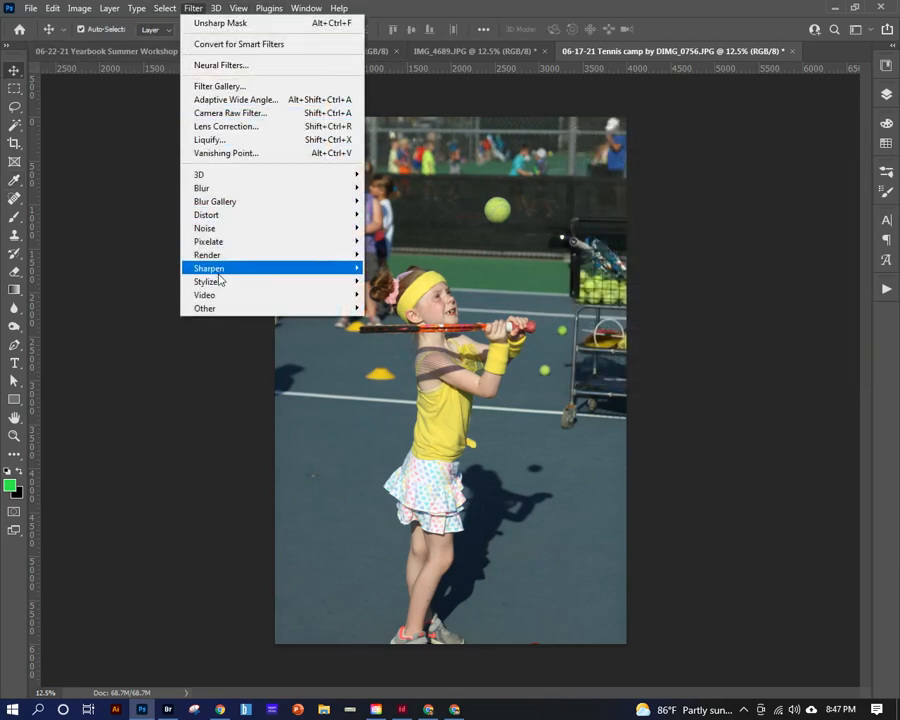
pyautogui.moveTo(231, 268)
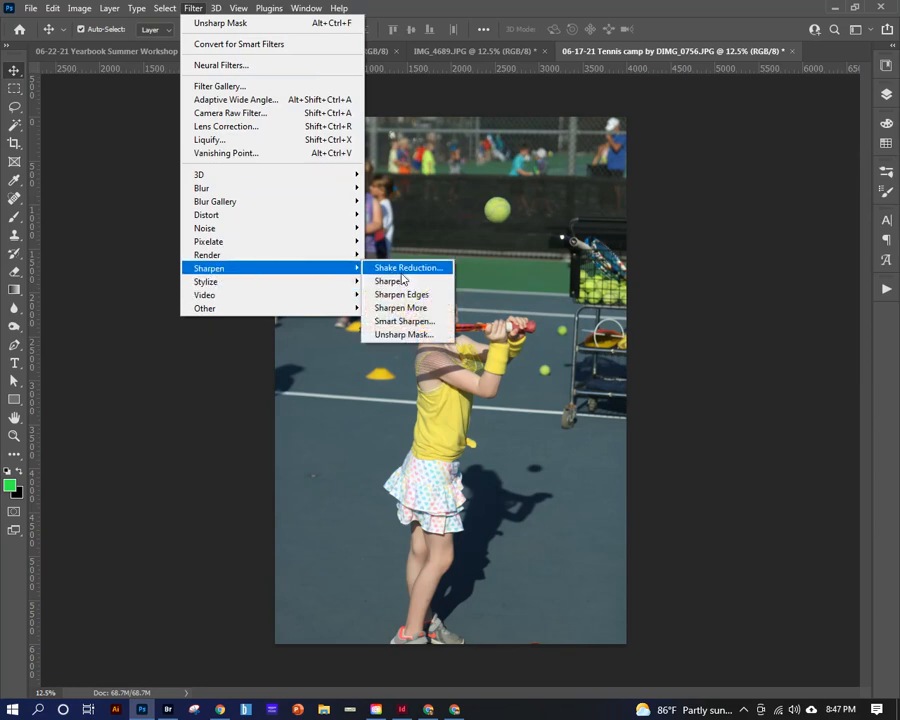
pyautogui.click(393, 342)
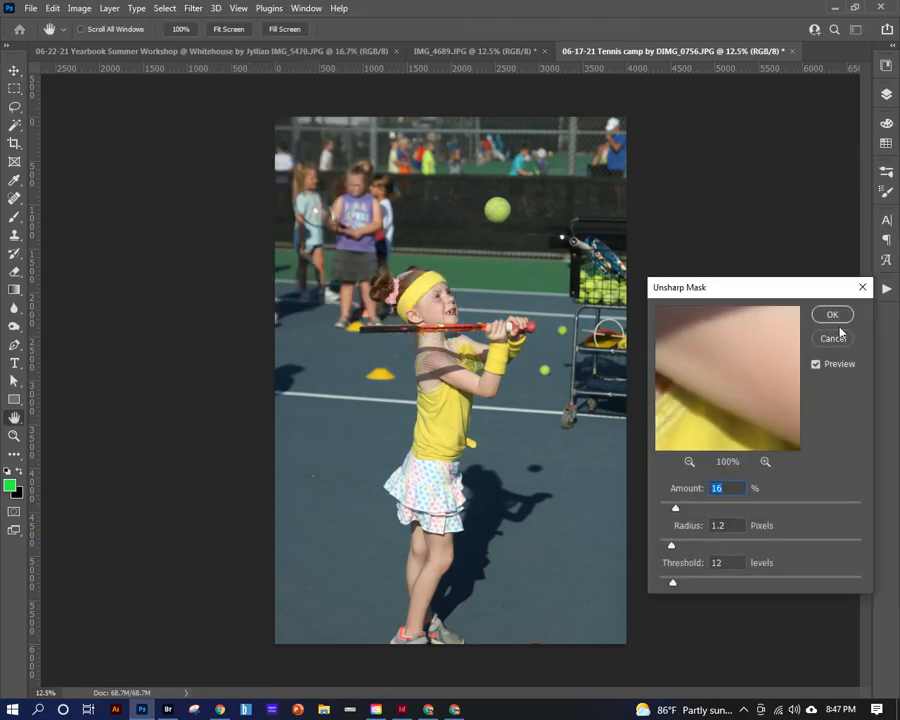
pyautogui.click(834, 316)
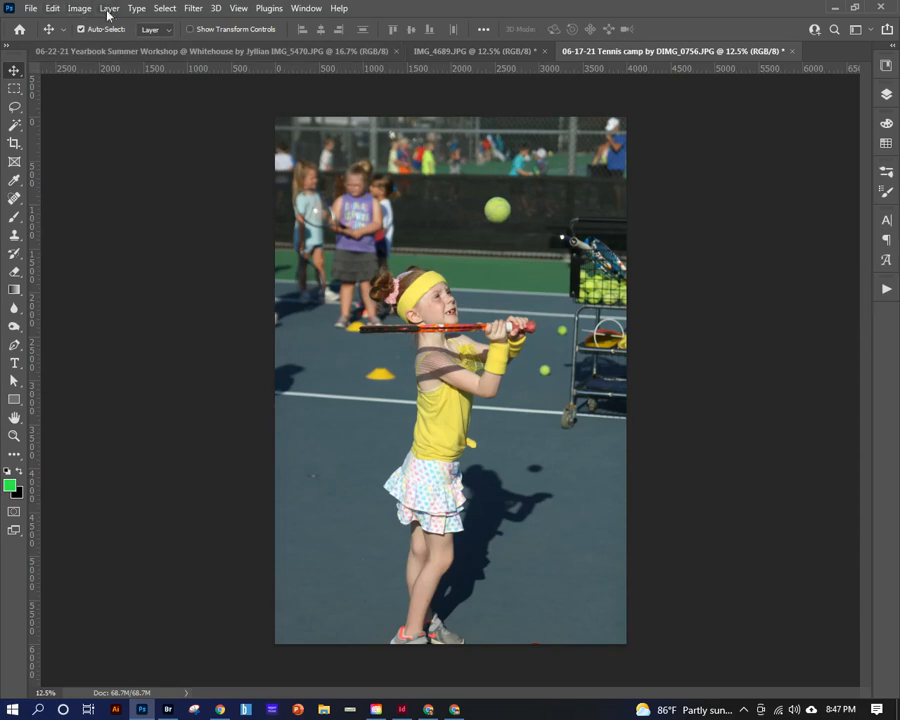
# Step: Set the tennis photo's resolution to 300 pixels/inch with resampling turned off
pyautogui.click(78, 9)
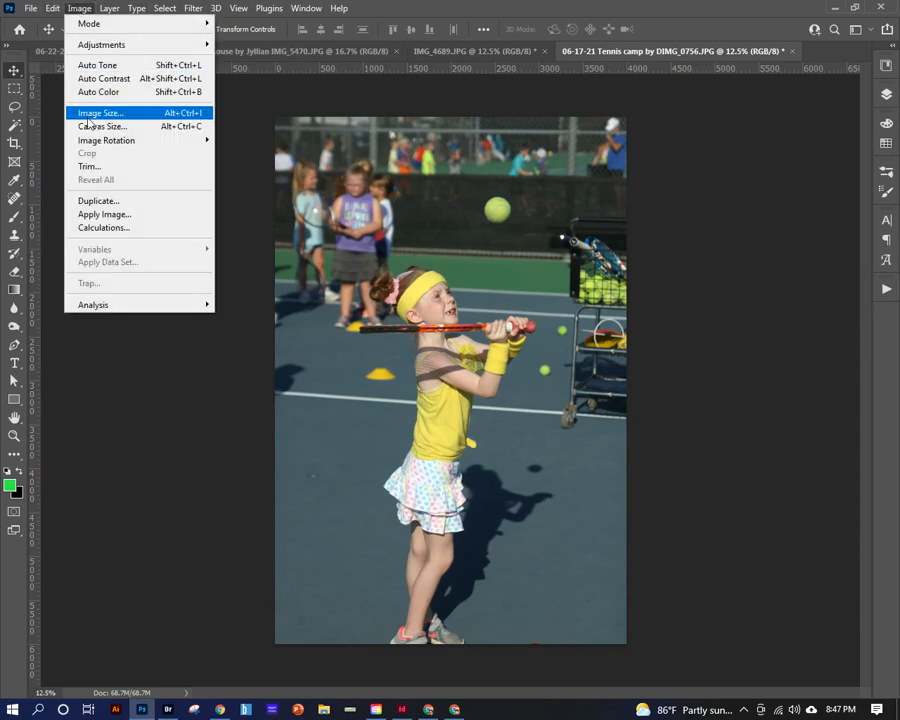
pyautogui.click(100, 113)
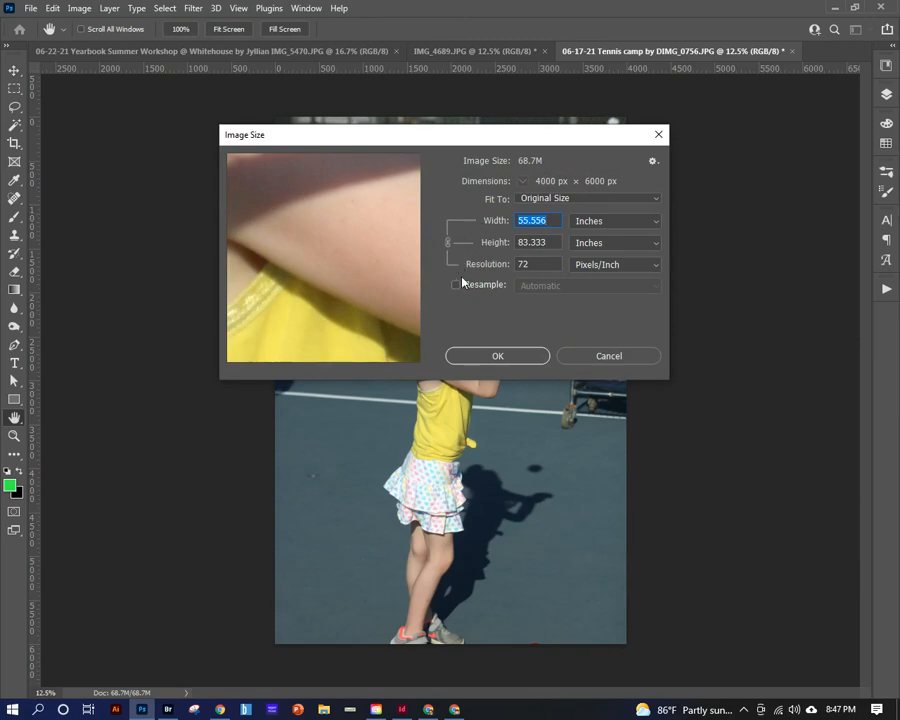
pyautogui.click(457, 285)
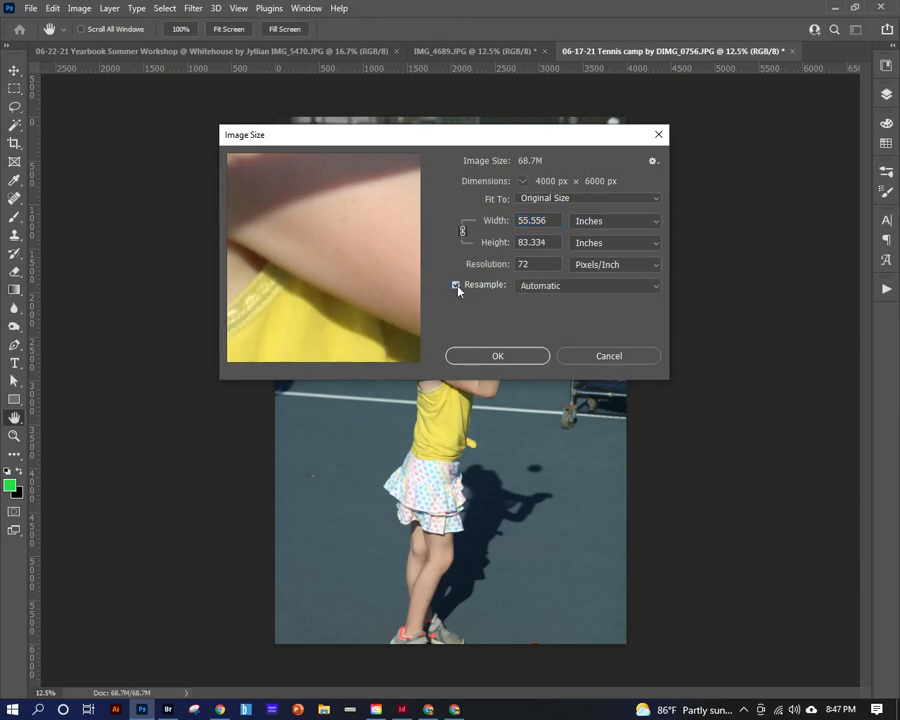
pyautogui.click(456, 286)
pyautogui.click(505, 264)
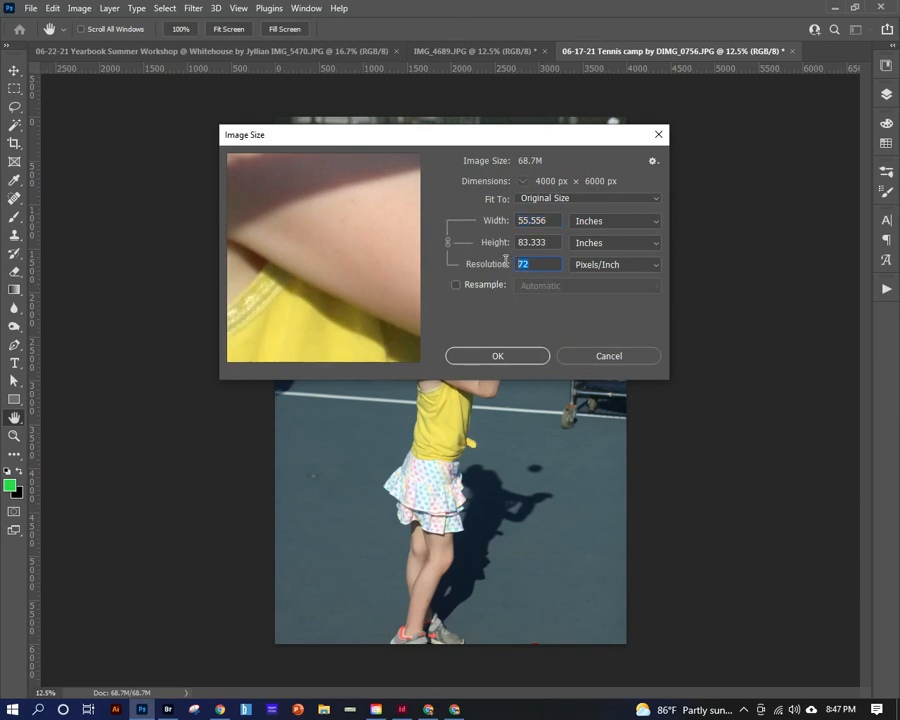
pyautogui.write('300')
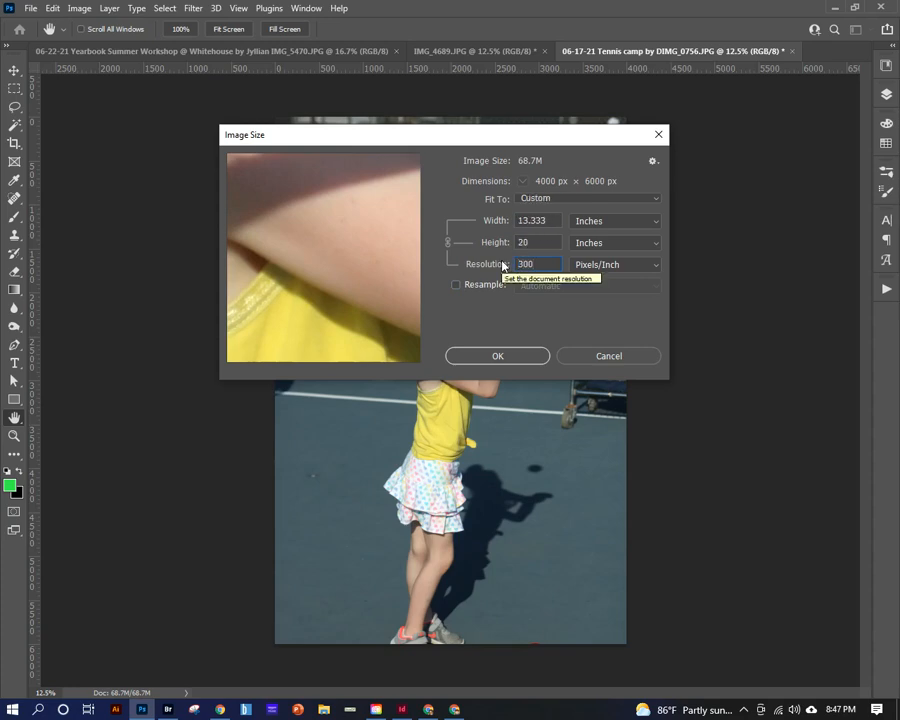
pyautogui.click(507, 357)
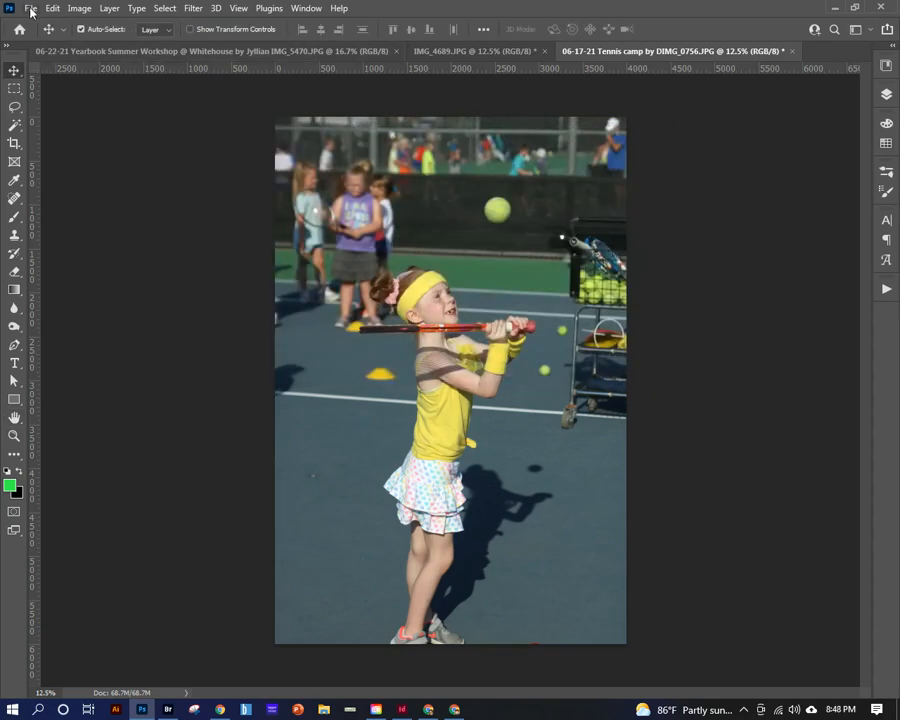
# Step: Save the tennis photo as a progressive JPEG with 3 scans at Maximum quality 12
pyautogui.click(24, 9)
pyautogui.click(61, 165)
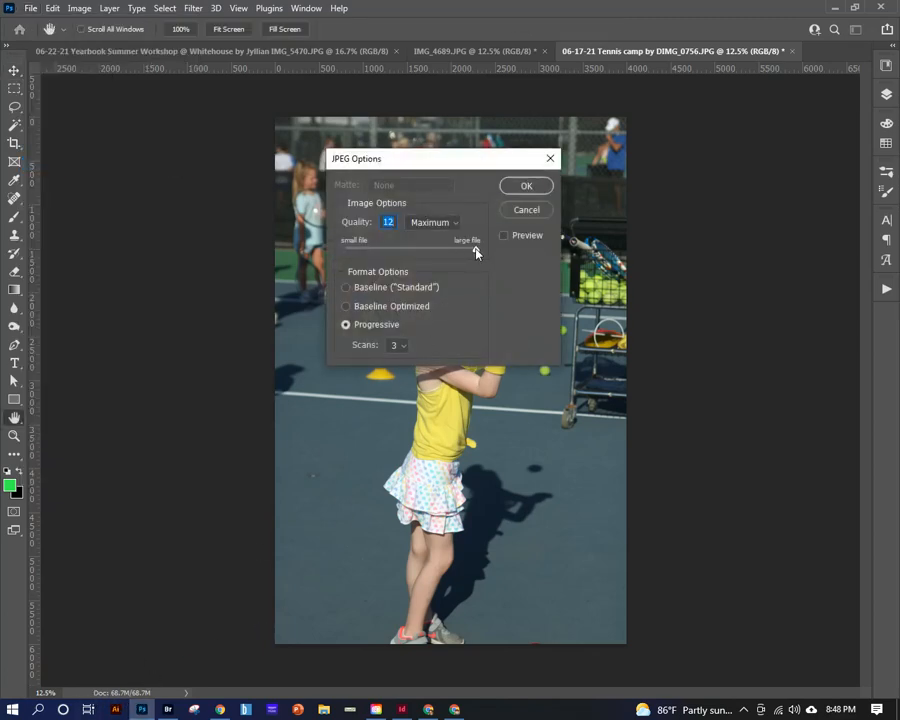
pyautogui.click(522, 186)
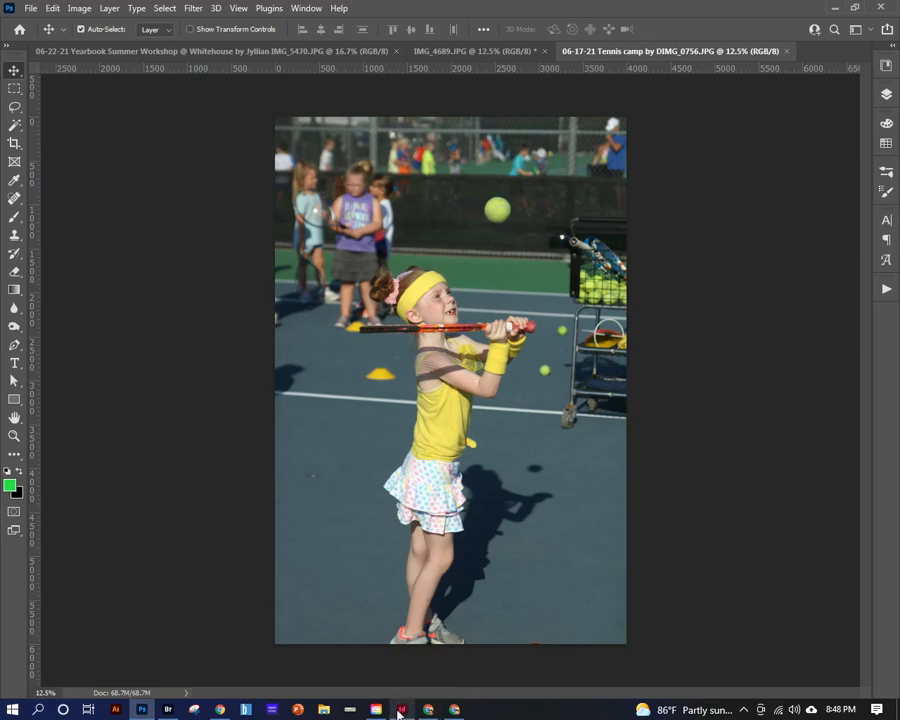
# Step: Switch back to InDesign and check the edited tennis photo on page 2, its link entry and its thumbnail in folder p002-003
pyautogui.click(401, 709)
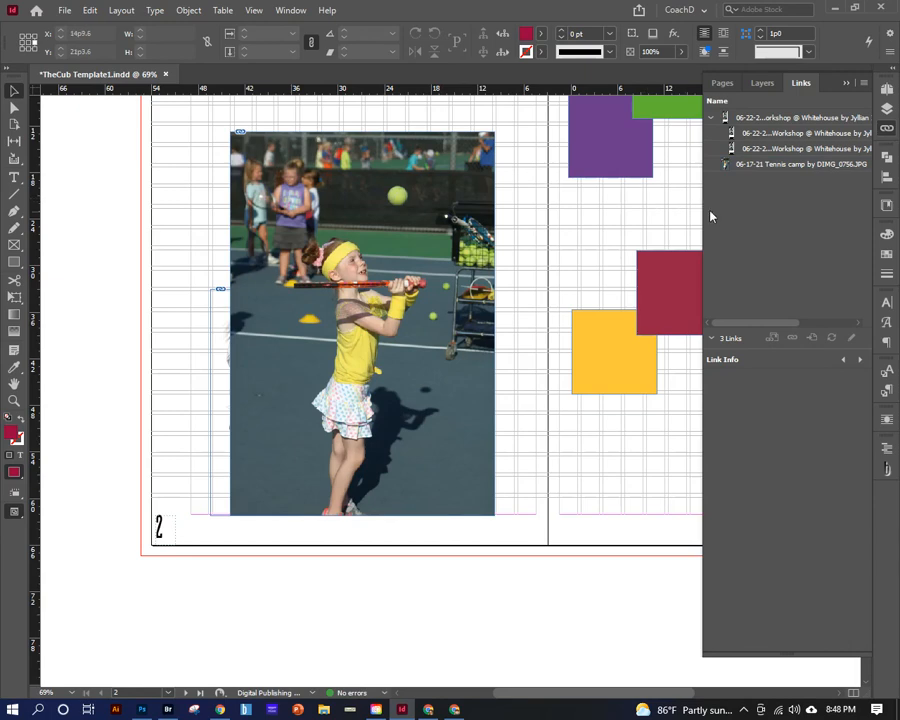
pyautogui.moveTo(705, 215); pyautogui.dragTo(613, 218)
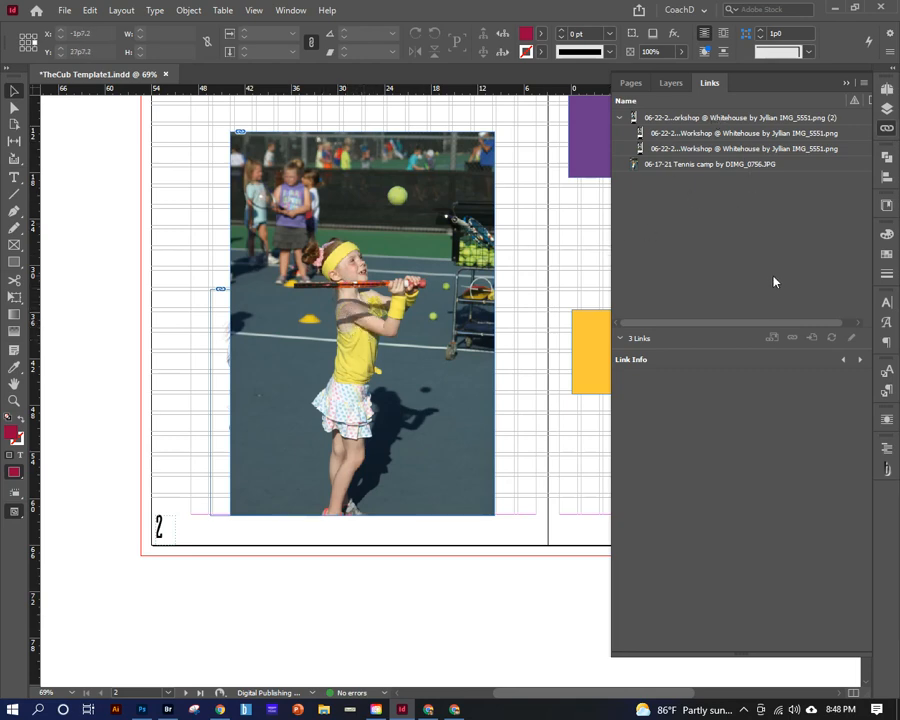
pyautogui.click(888, 470)
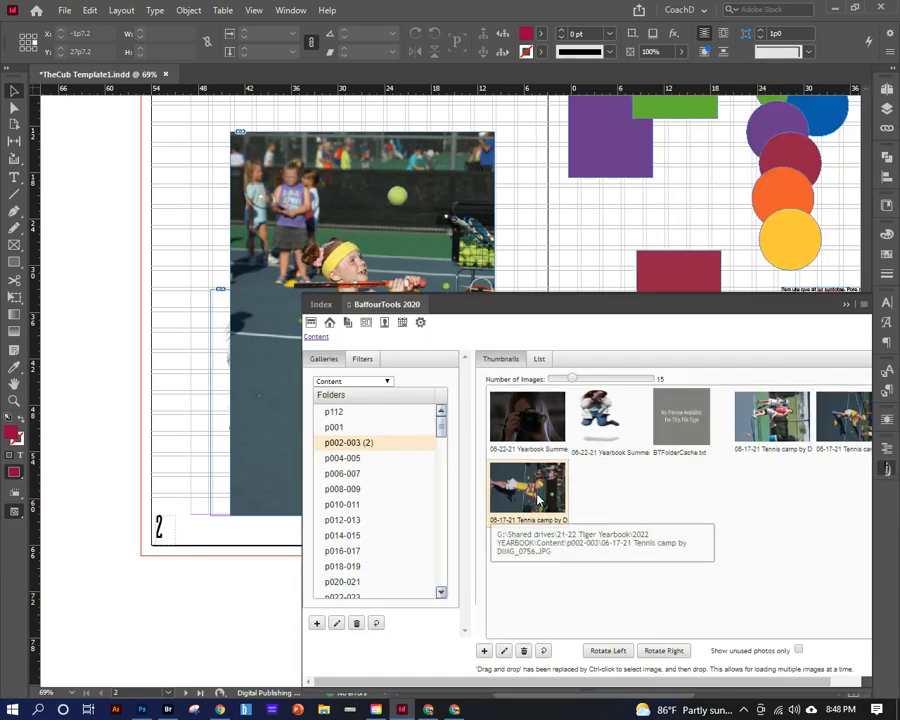
pyautogui.click(849, 305)
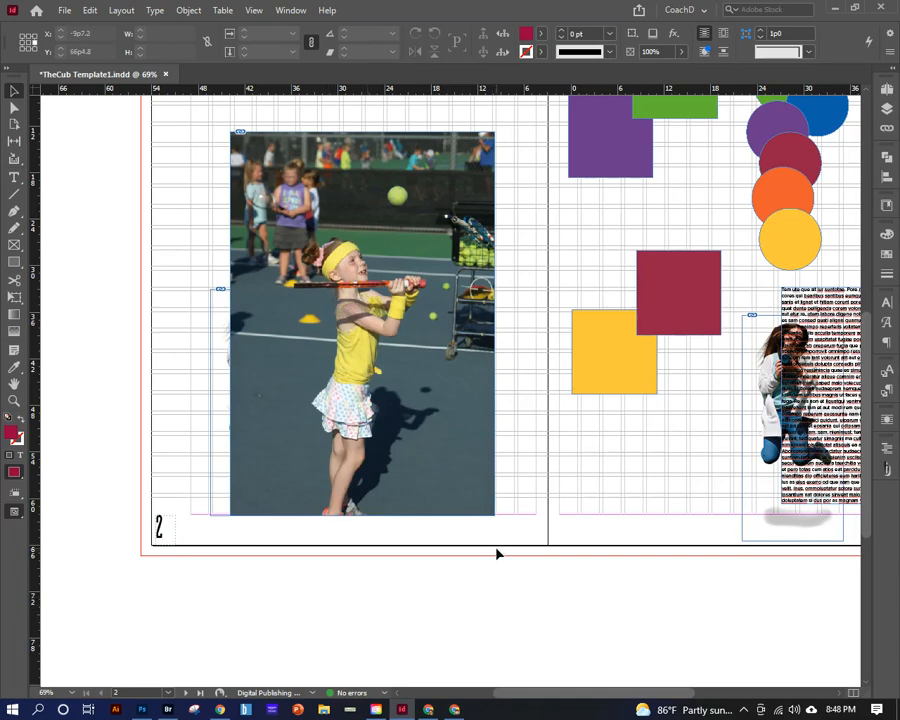
pyautogui.click(348, 316)
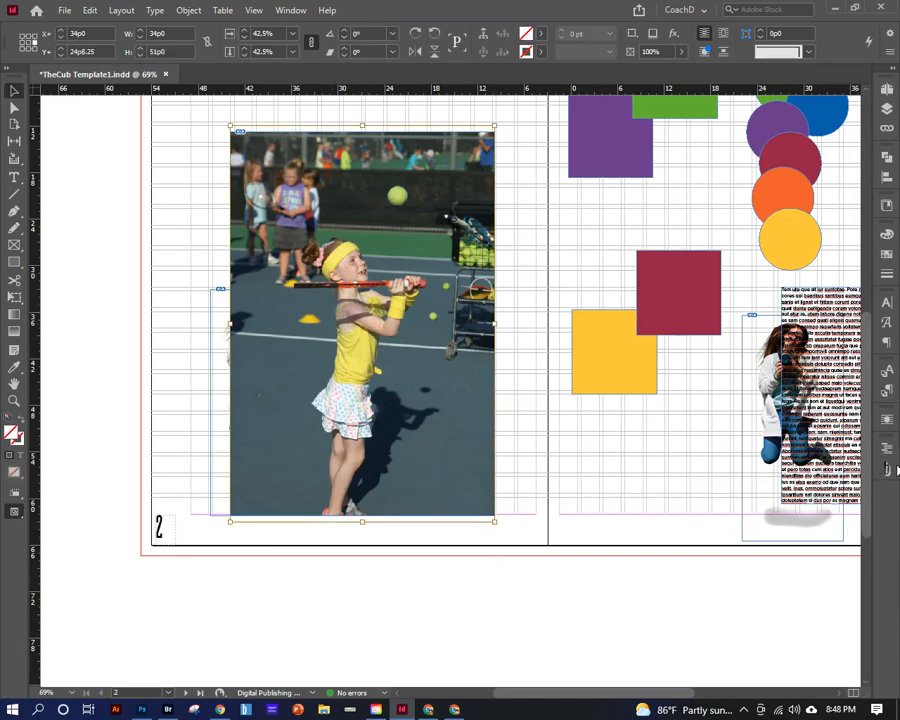
# Step: Unite the overlapping green and purple squares near the top of page 3 into one shape with Pathfinder
pyautogui.click(634, 436)
pyautogui.moveTo(633, 358); pyautogui.dragTo(392, 474)
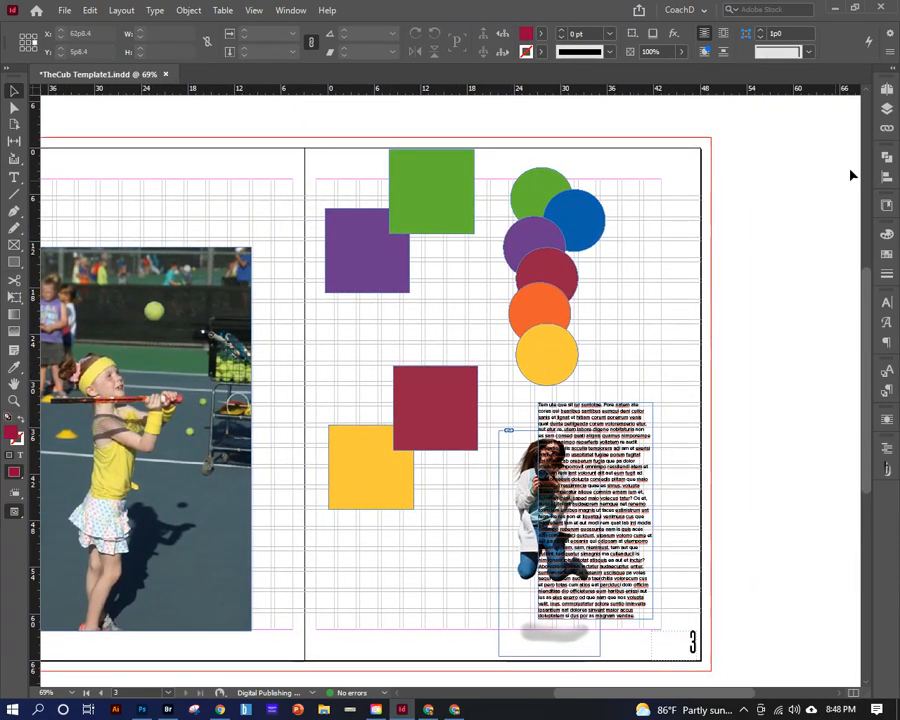
pyautogui.click(886, 128)
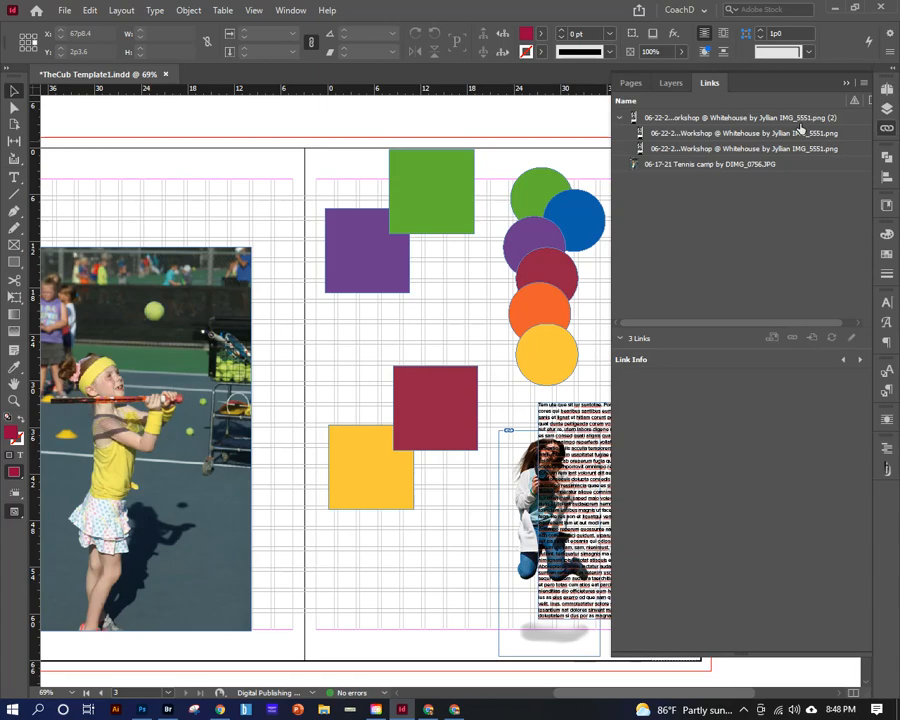
pyautogui.click(845, 83)
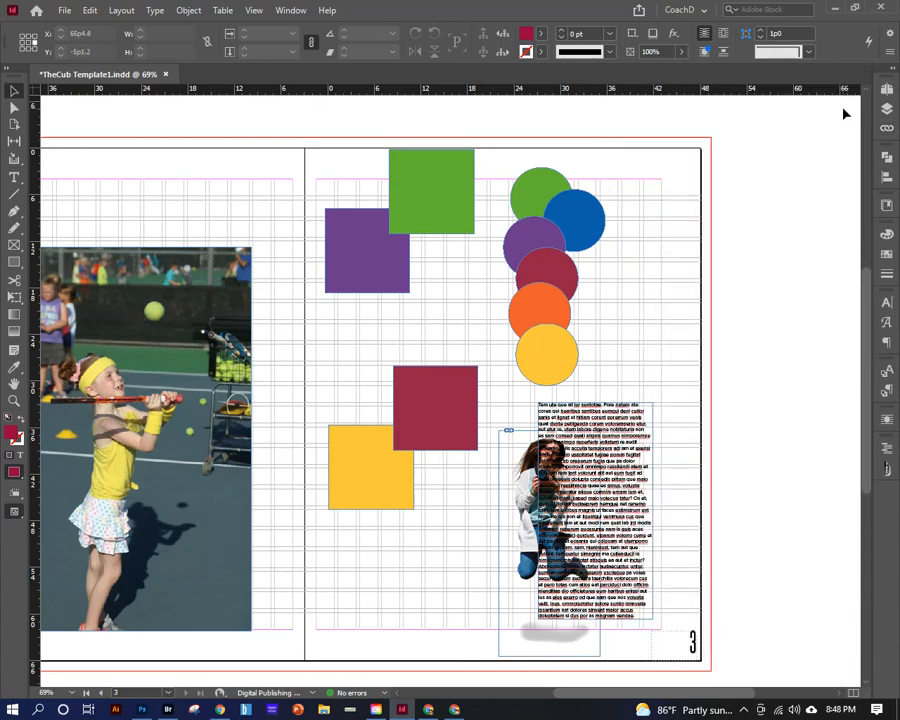
pyautogui.click(887, 158)
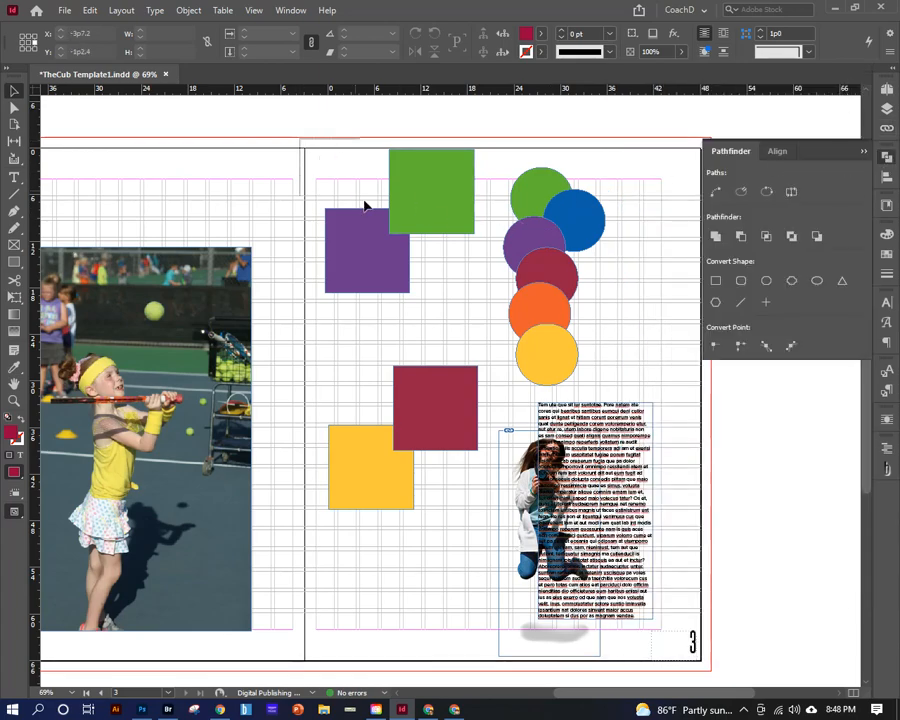
pyautogui.moveTo(366, 205); pyautogui.dragTo(454, 317)
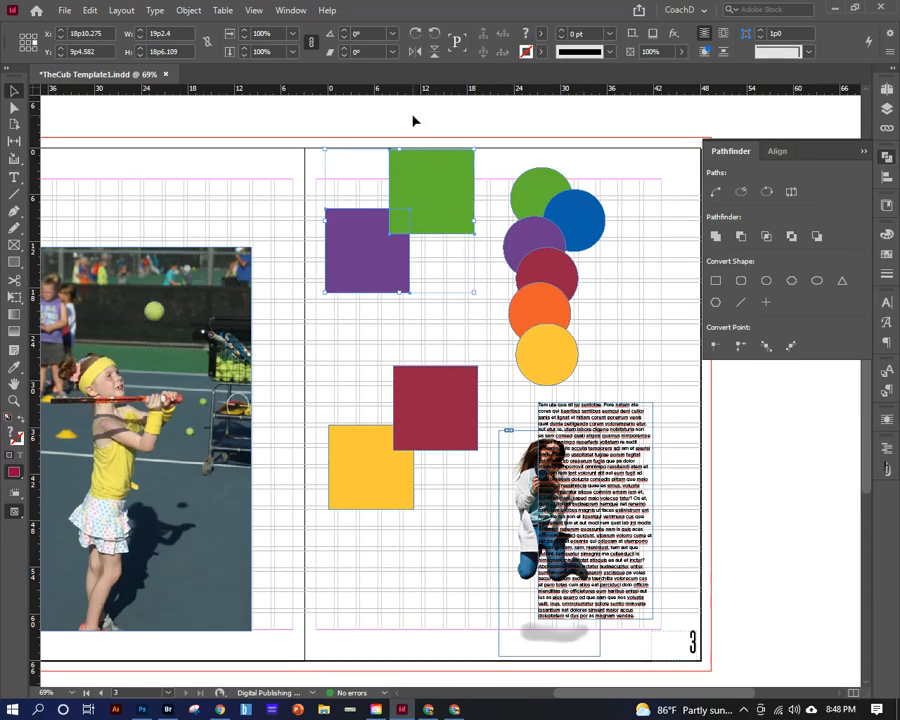
pyautogui.click(535, 160)
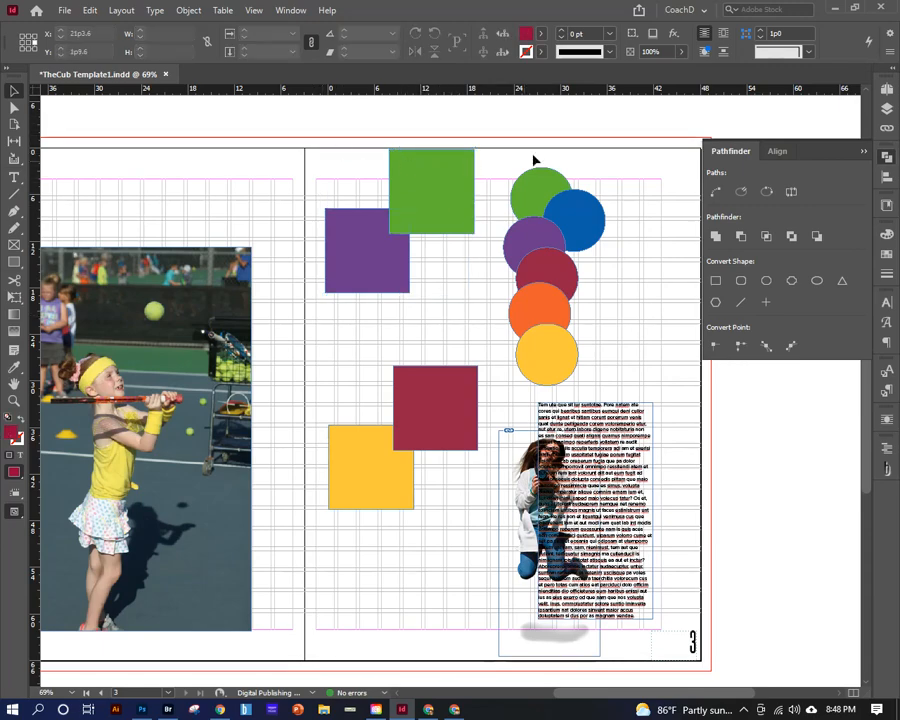
pyautogui.moveTo(535, 160); pyautogui.dragTo(611, 388)
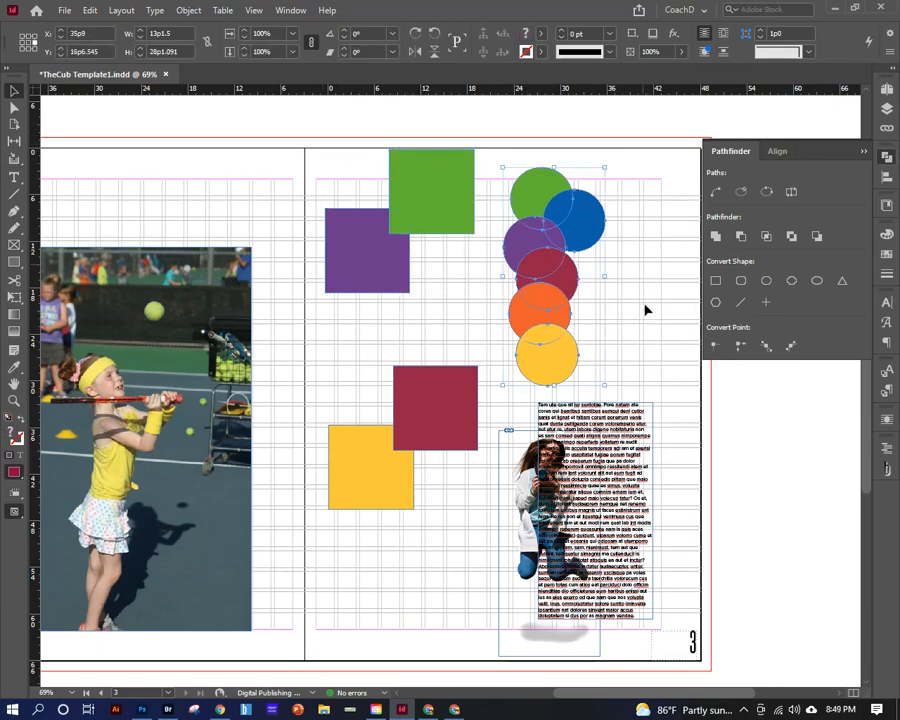
pyautogui.moveTo(299, 135); pyautogui.dragTo(445, 290)
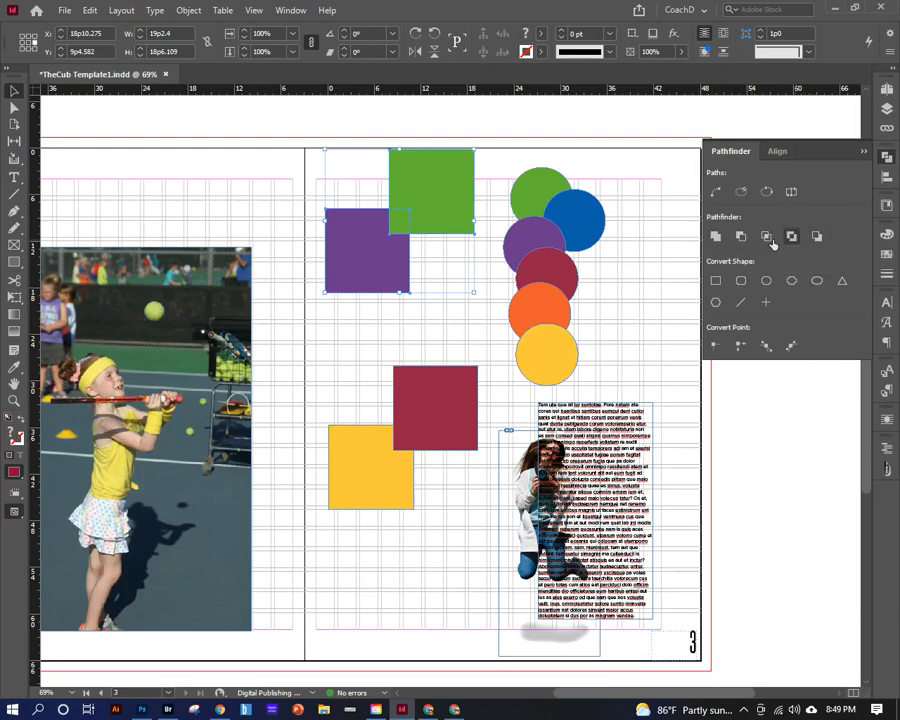
pyautogui.click(715, 236)
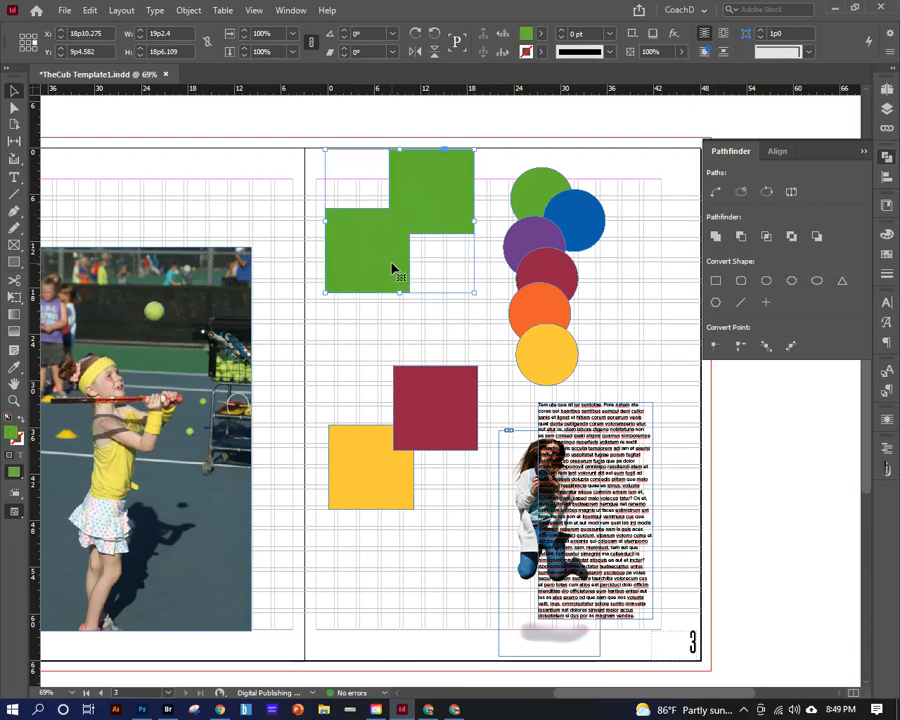
# Step: Undo the unite and try Pathfinder's Subtract and Intersect on the green and purple squares, undoing each one
pyautogui.hotkey('ctrl', 'z')
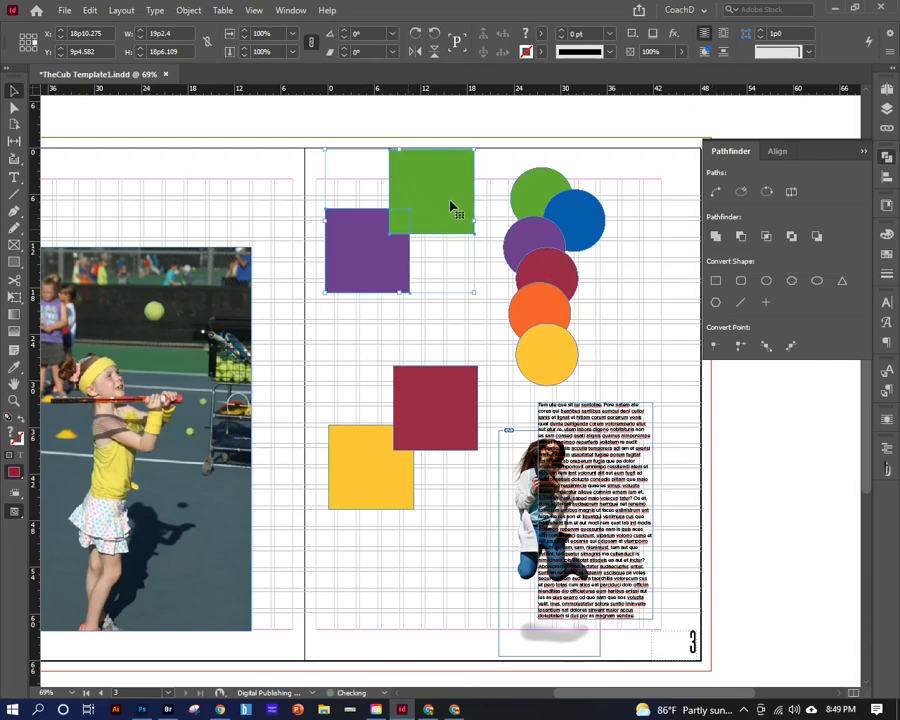
pyautogui.click(741, 237)
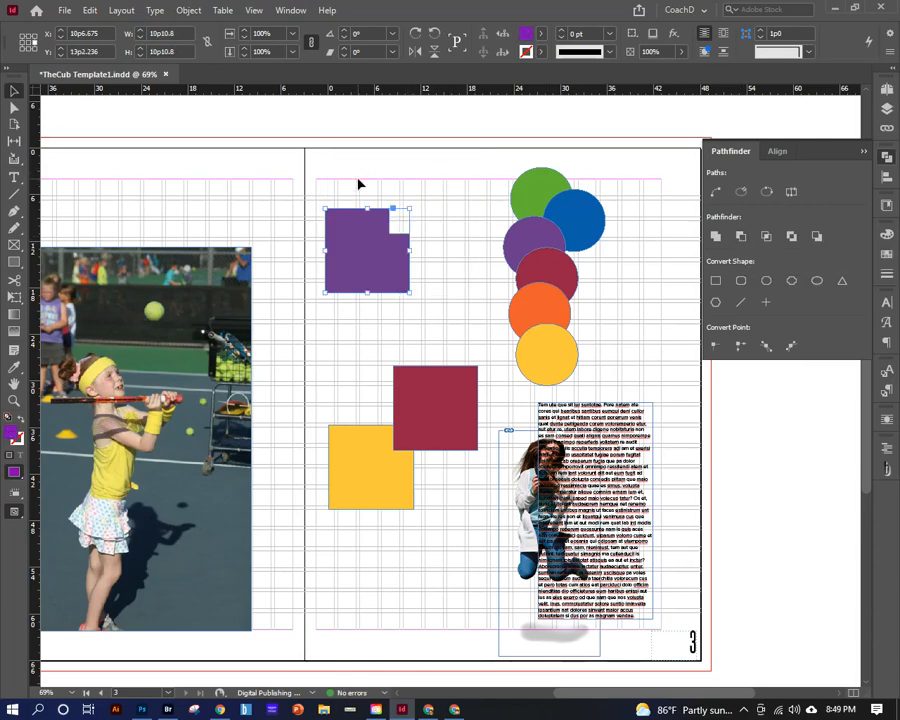
pyautogui.hotkey('ctrl', 'z')
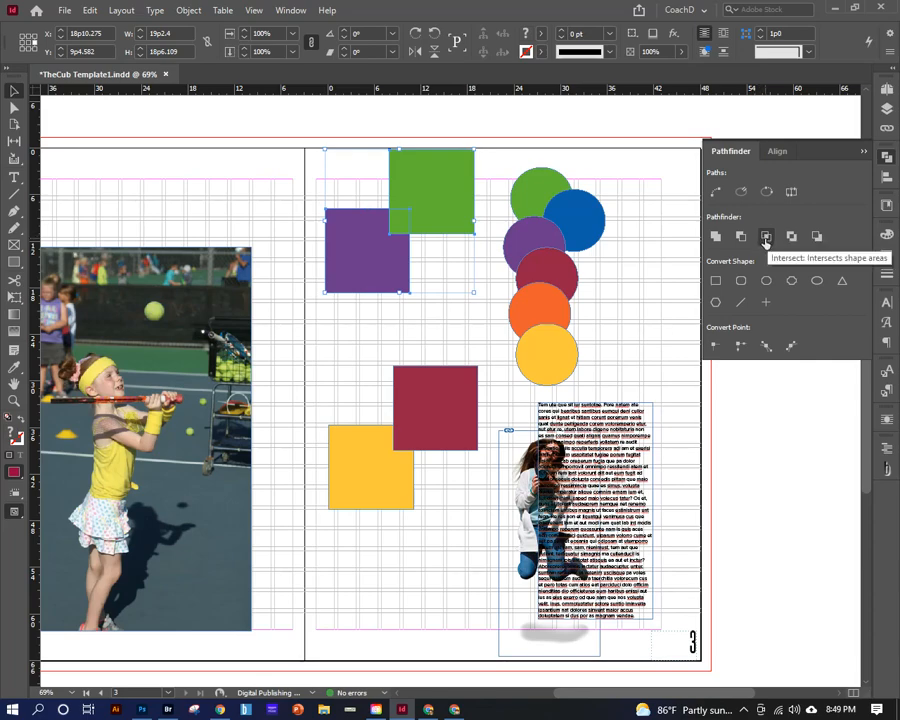
pyautogui.click(766, 236)
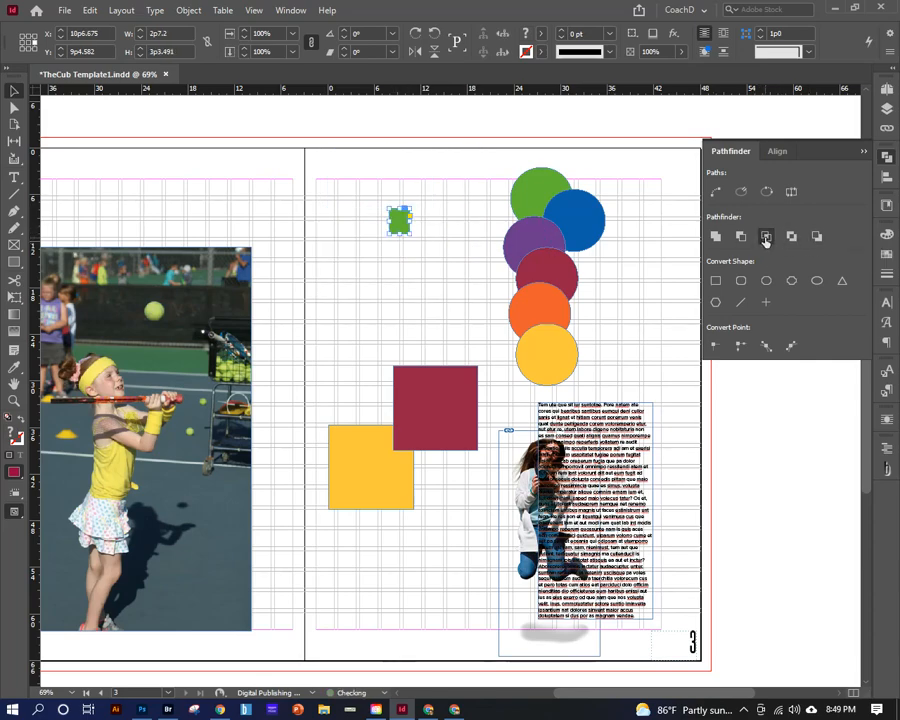
pyautogui.hotkey('ctrl', 'z')
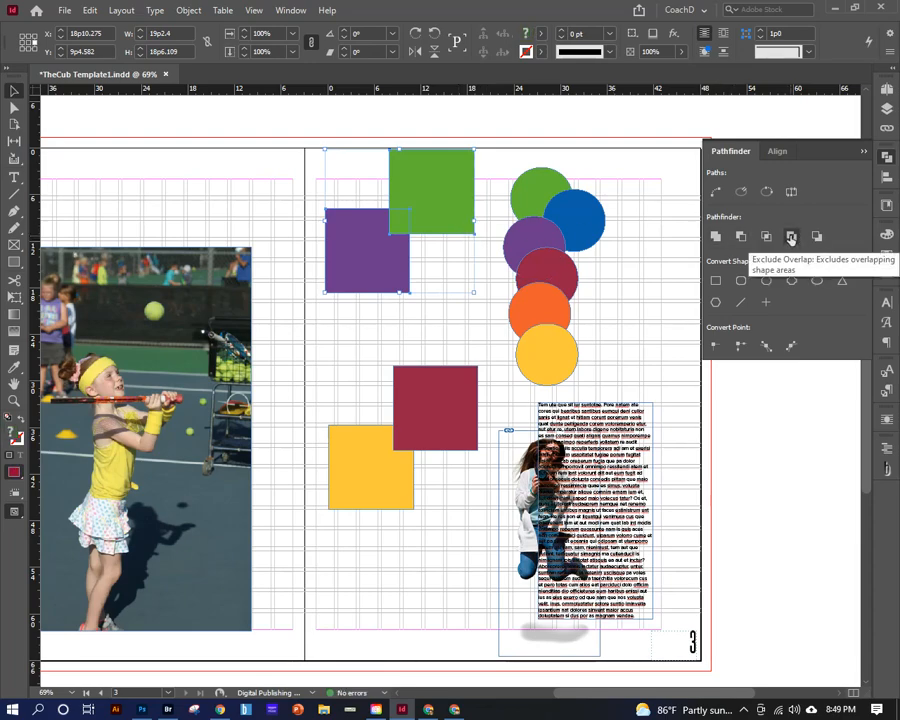
# Step: Try Pathfinder's Exclude Overlap and Minus Back on the green and purple squares, undoing each one
pyautogui.click(791, 237)
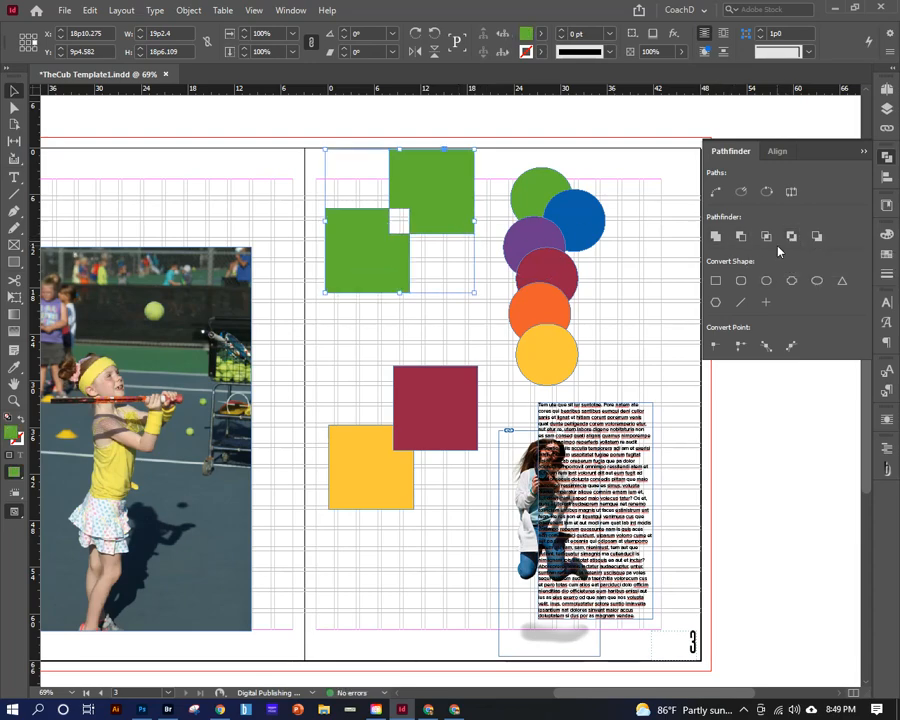
pyautogui.hotkey('ctrl', 'z')
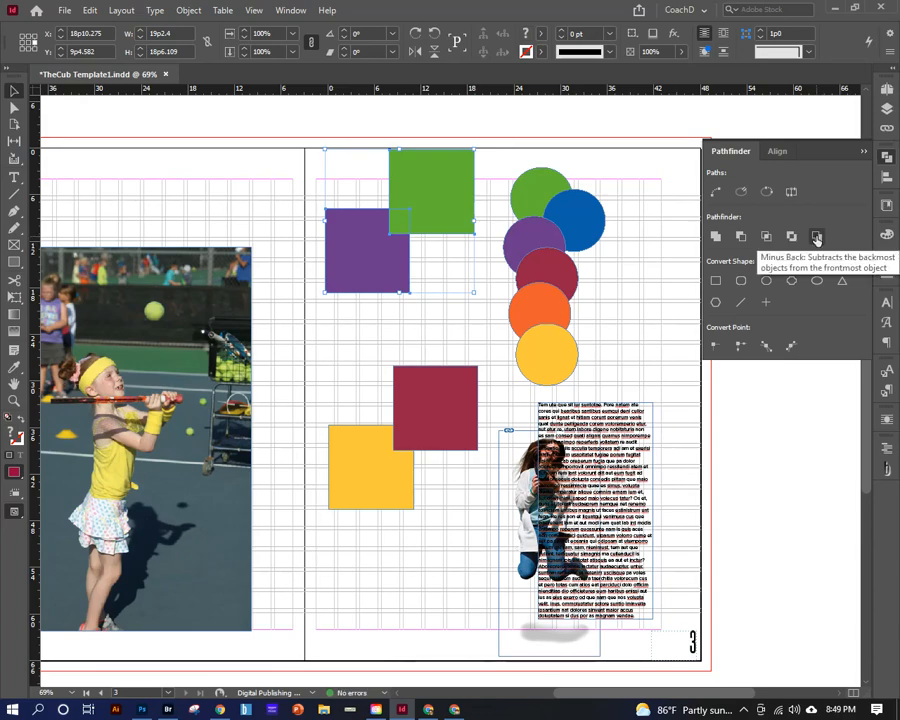
pyautogui.click(816, 237)
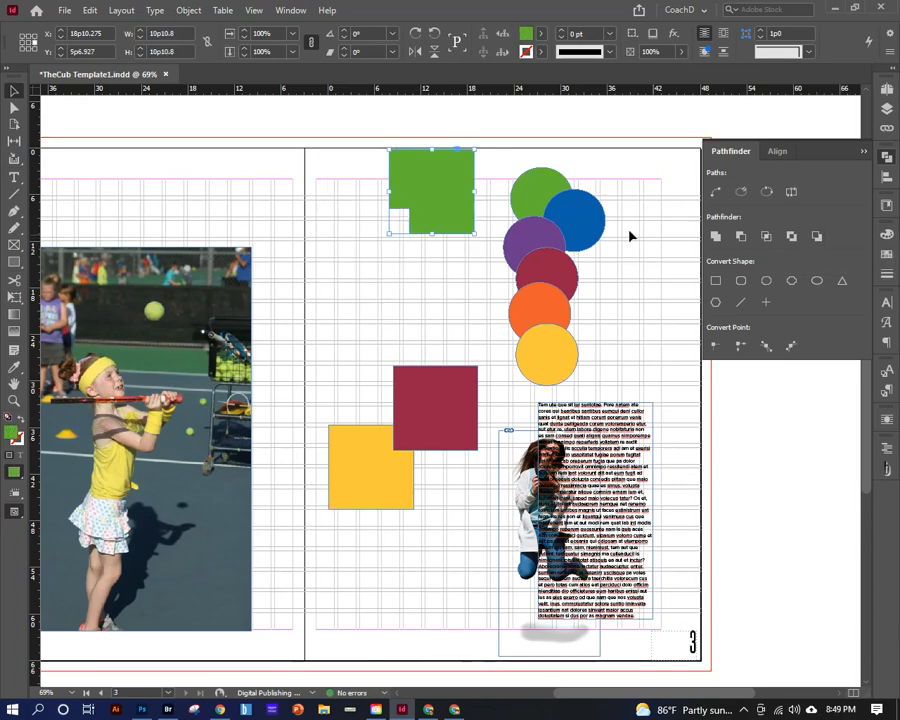
pyautogui.hotkey('ctrl', 'z')
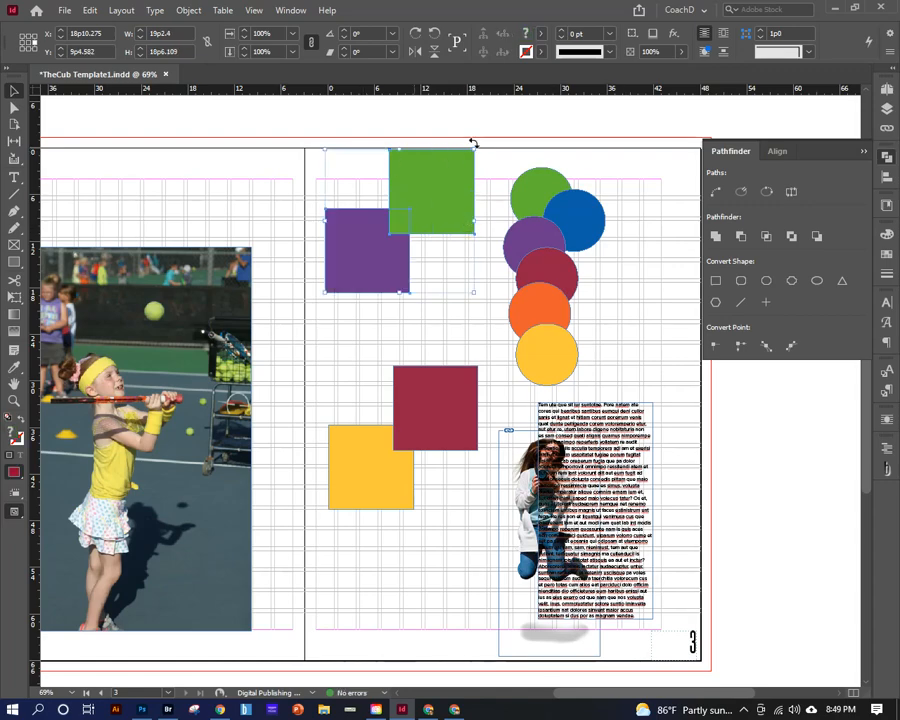
# Step: Delete the overlapping green and purple squares near the top of page 3
pyautogui.click(490, 139)
pyautogui.moveTo(336, 163); pyautogui.dragTo(434, 249)
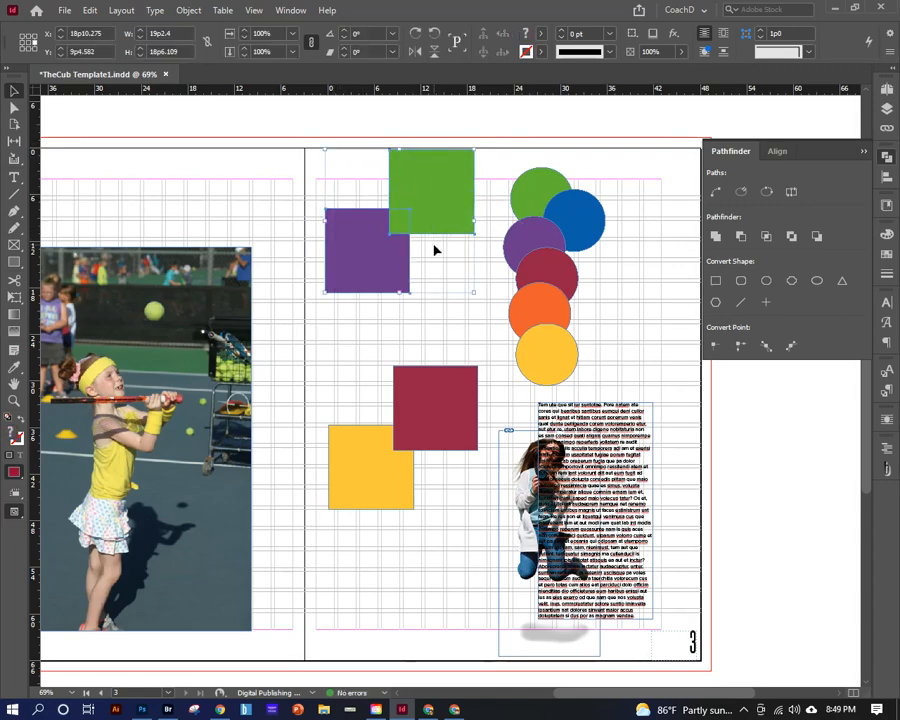
pyautogui.press('Delete')
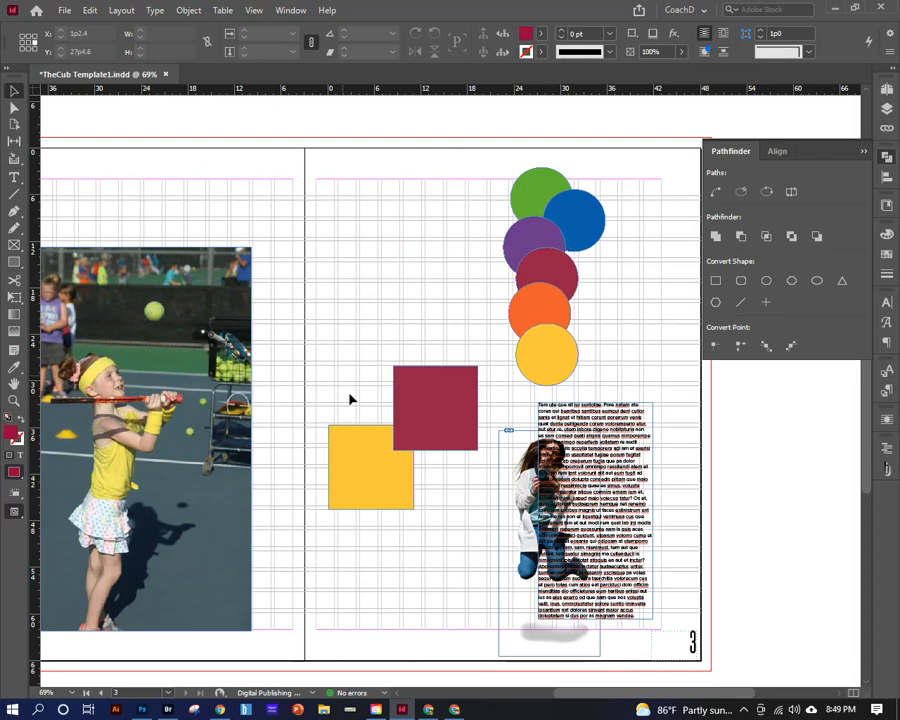
# Step: Move the overlapping red and yellow squares together straight down to the lower part of page 3
pyautogui.moveTo(434, 467); pyautogui.dragTo(437, 500)
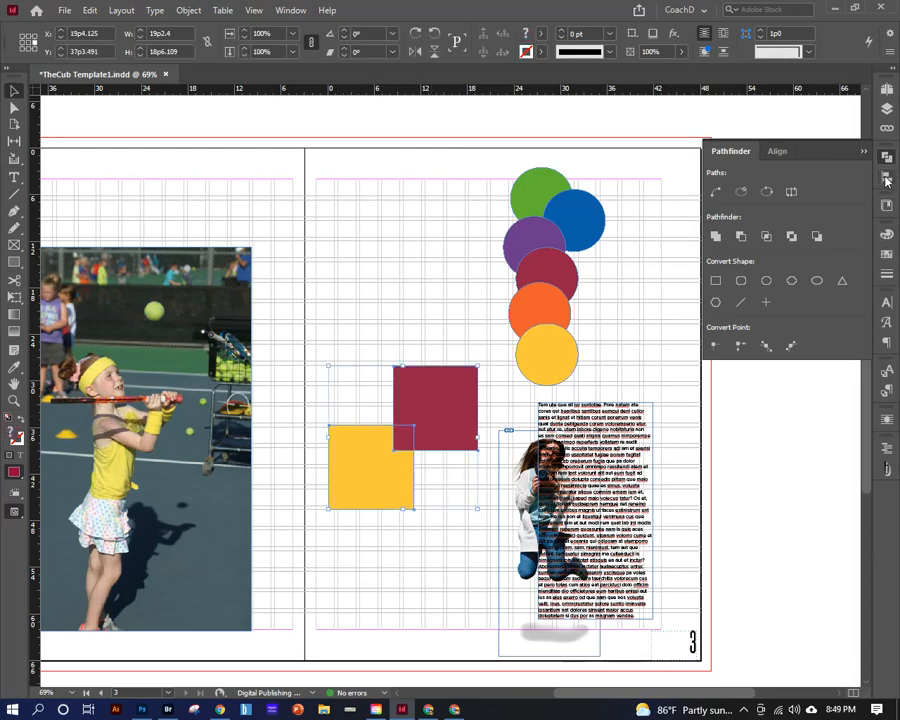
pyautogui.click(445, 162)
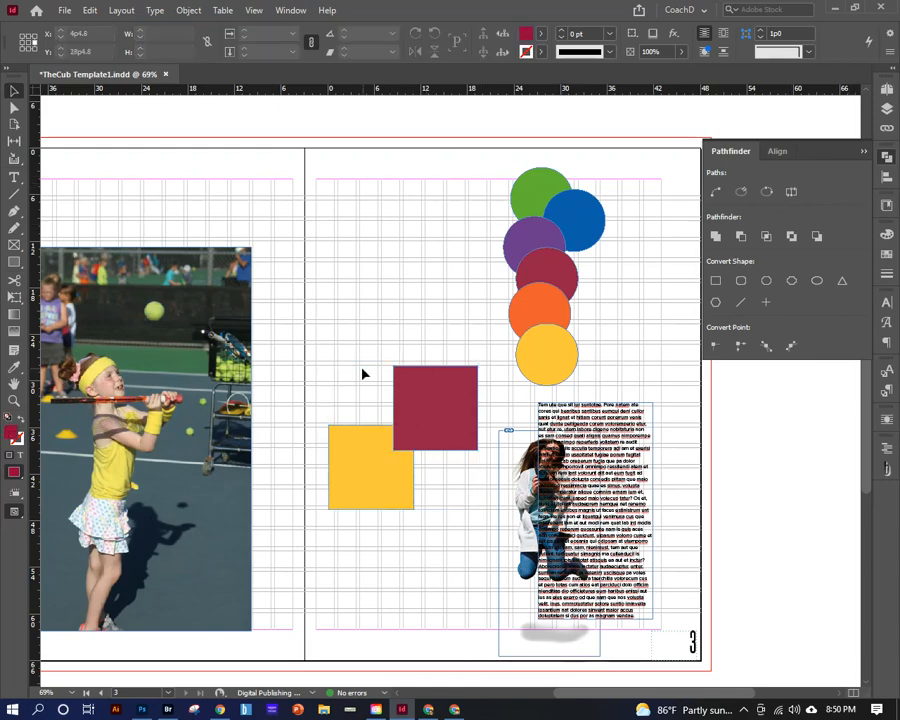
pyautogui.moveTo(363, 372); pyautogui.dragTo(437, 571)
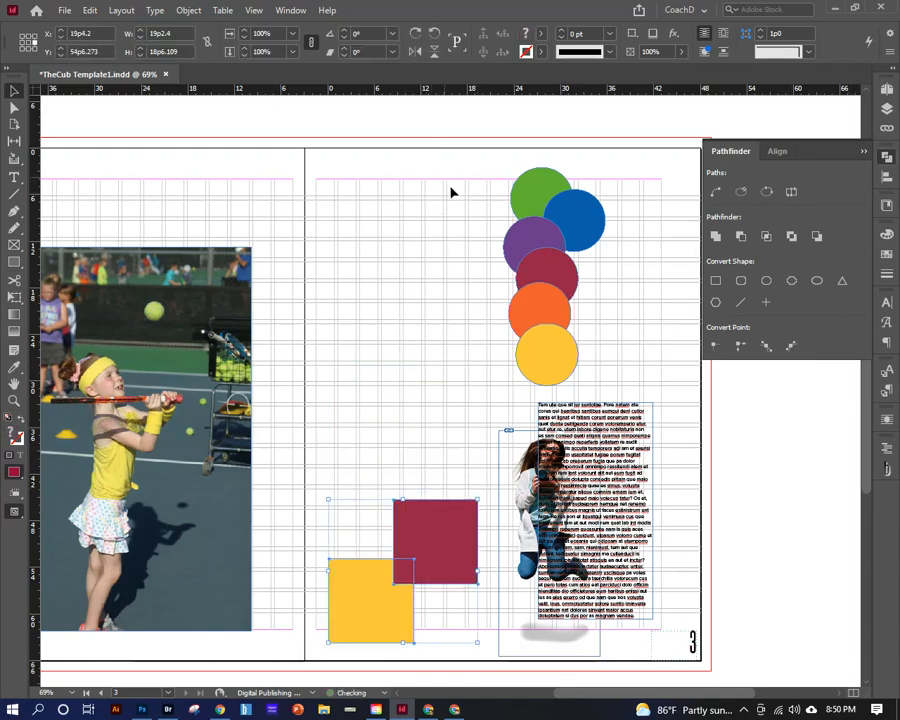
# Step: Move the six overlapping circles toward the inner side of page 3 and pull them apart from each other
pyautogui.moveTo(447, 177); pyautogui.dragTo(612, 385)
pyautogui.moveTo(562, 362); pyautogui.dragTo(388, 438)
pyautogui.click(474, 329)
pyautogui.moveTo(396, 321); pyautogui.dragTo(397, 360)
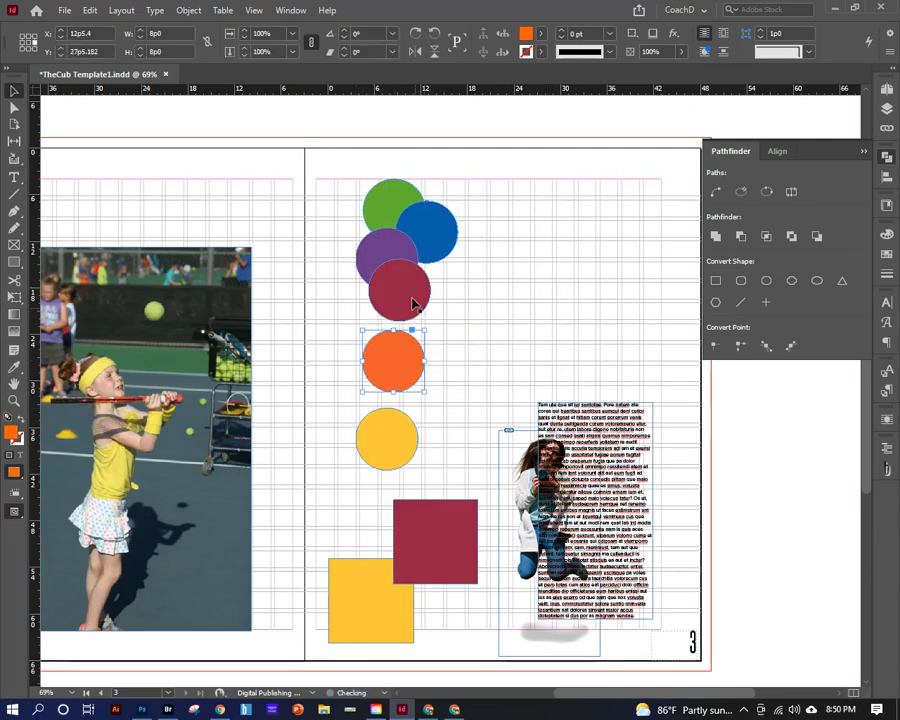
pyautogui.moveTo(413, 303); pyautogui.dragTo(427, 353)
pyautogui.moveTo(388, 275); pyautogui.dragTo(363, 295)
pyautogui.moveTo(444, 257); pyautogui.dragTo(463, 293)
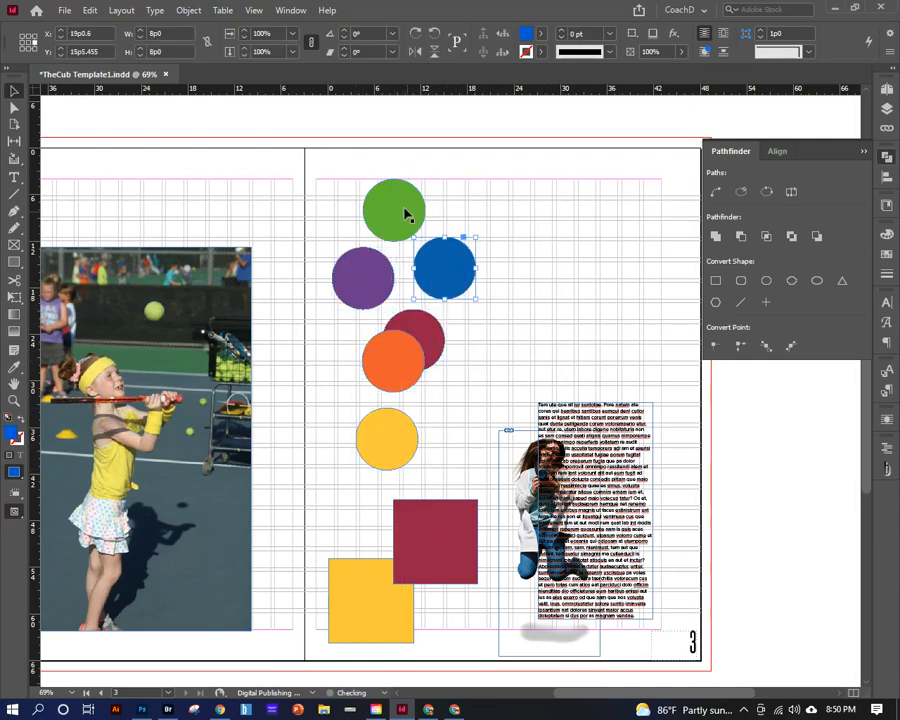
# Step: Arrange the circles in two loose rows across page 3: green, blue and purple above orange, red and yellow
pyautogui.click(407, 214)
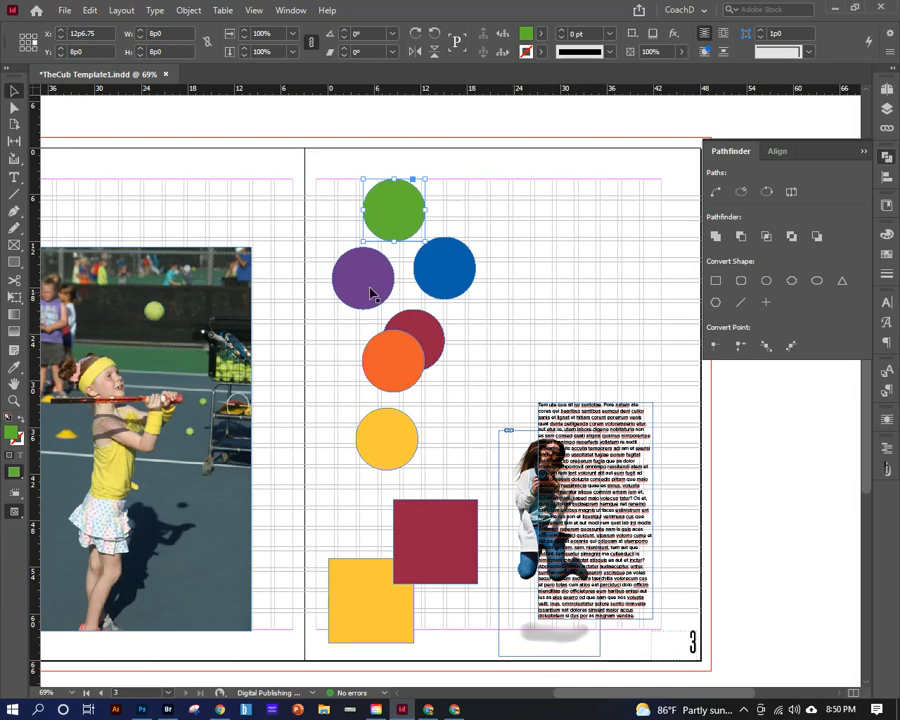
pyautogui.moveTo(449, 271); pyautogui.dragTo(507, 223)
pyautogui.moveTo(372, 279); pyautogui.dragTo(640, 211)
pyautogui.moveTo(398, 352); pyautogui.dragTo(431, 285)
pyautogui.moveTo(402, 423); pyautogui.dragTo(582, 262)
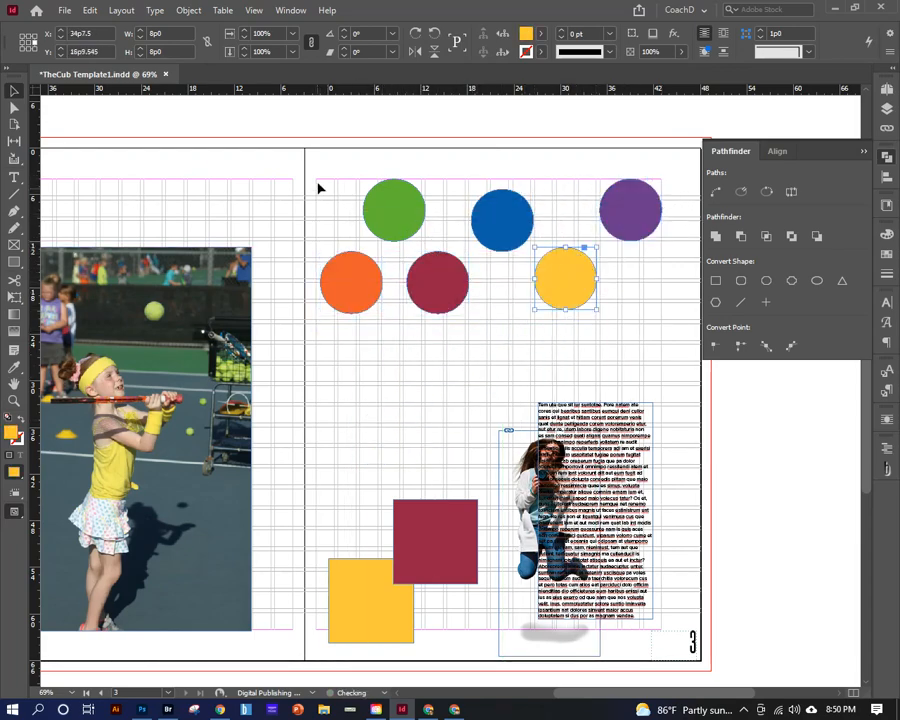
# Step: Try aligning the left edges of all six circles, and undo the alignment
pyautogui.moveTo(321, 191); pyautogui.dragTo(677, 309)
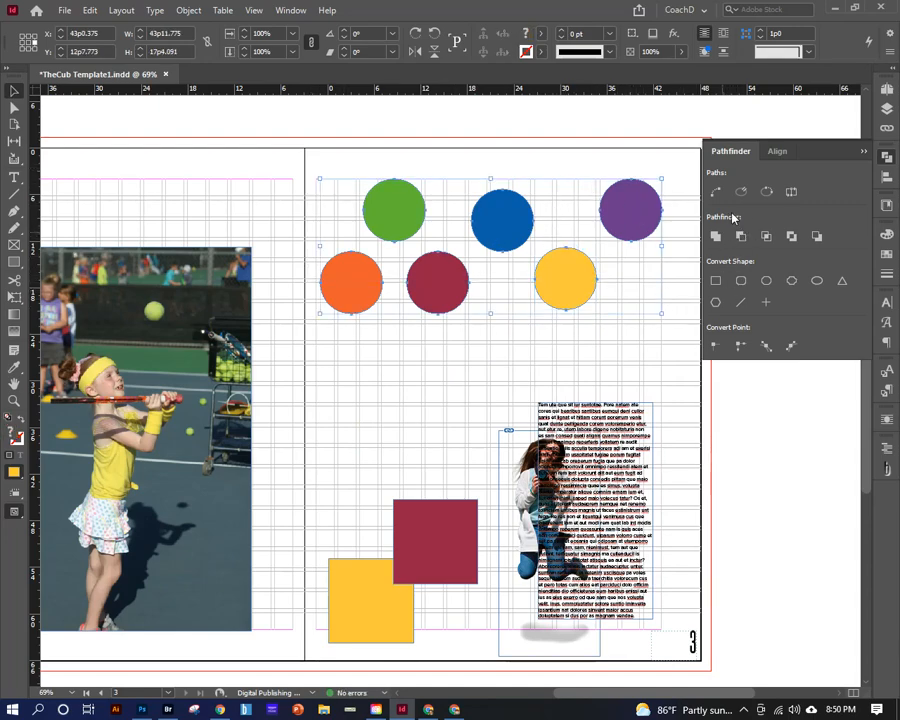
pyautogui.click(777, 151)
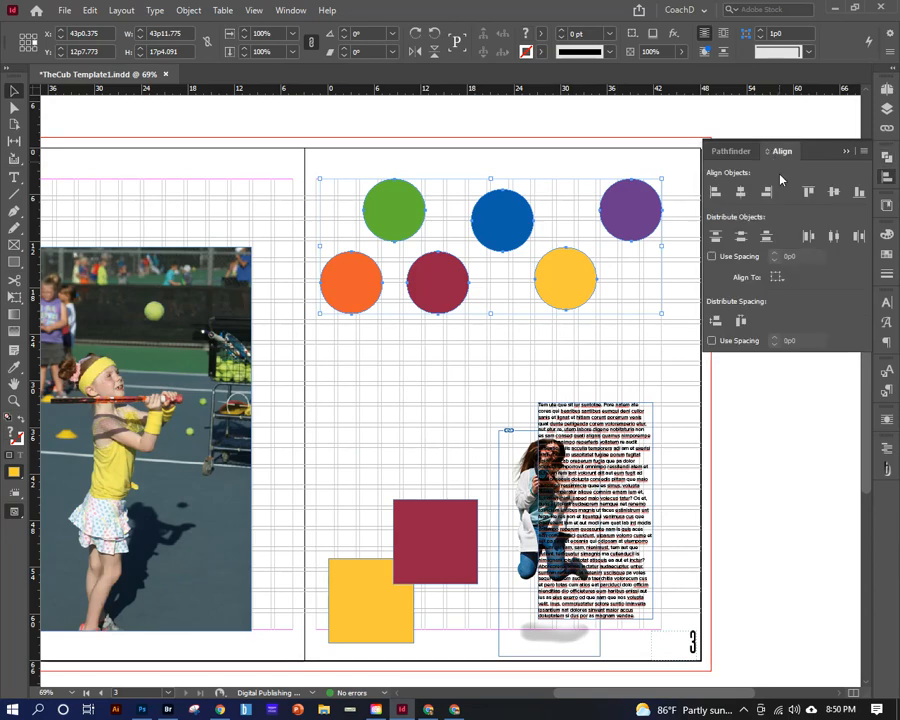
pyautogui.click(715, 193)
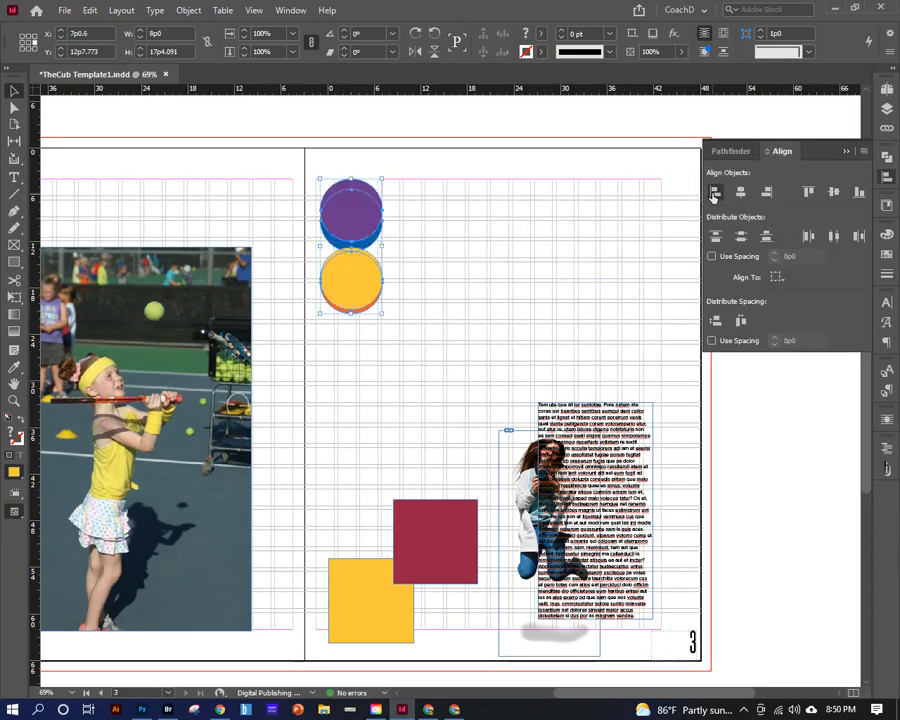
pyautogui.hotkey('ctrl', 'z')
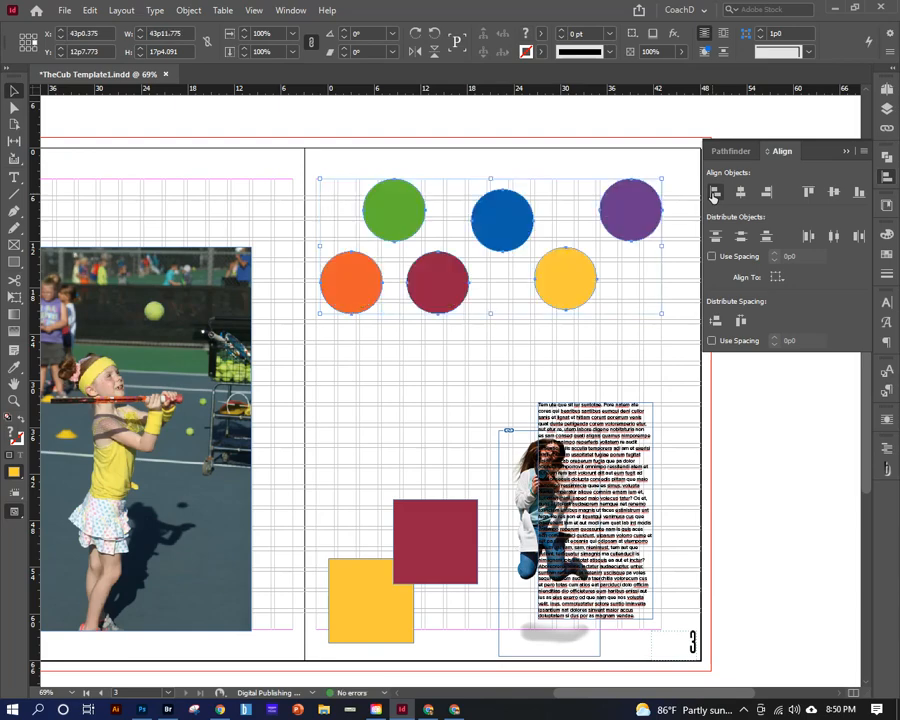
# Step: Move the red square up so it no longer overlaps the yellow square
pyautogui.click(421, 489)
pyautogui.moveTo(421, 517); pyautogui.dragTo(420, 476)
# Step: Try aligning the left edges of the red and yellow squares, and undo the alignment
pyautogui.moveTo(347, 518); pyautogui.dragTo(430, 590)
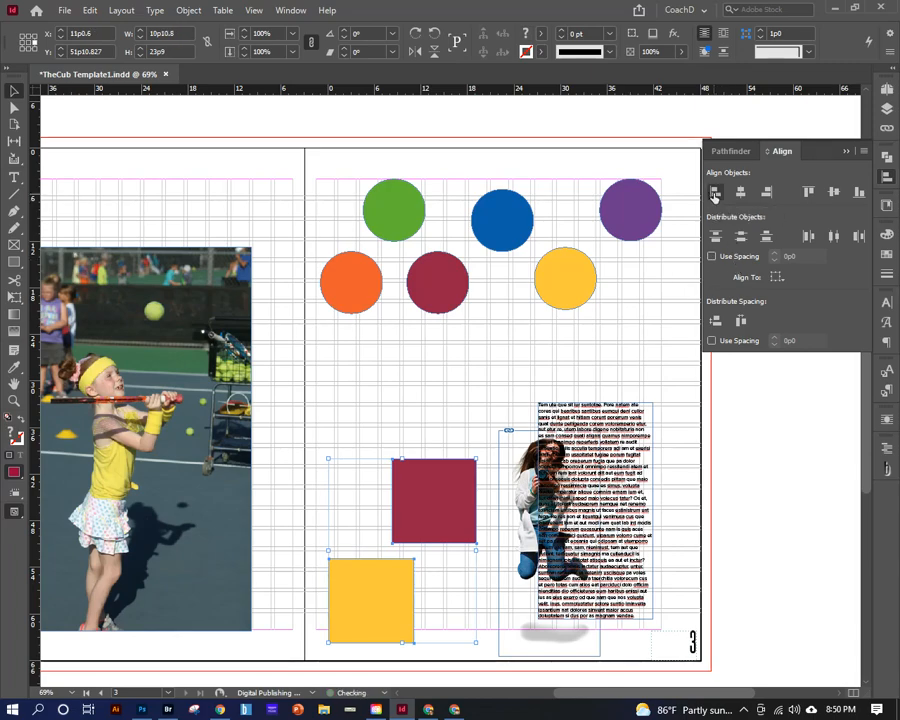
pyautogui.click(714, 194)
pyautogui.moveTo(370, 530); pyautogui.dragTo(358, 516)
pyautogui.hotkey('ctrl', 'z')
pyautogui.hotkey('ctrl', 'z')
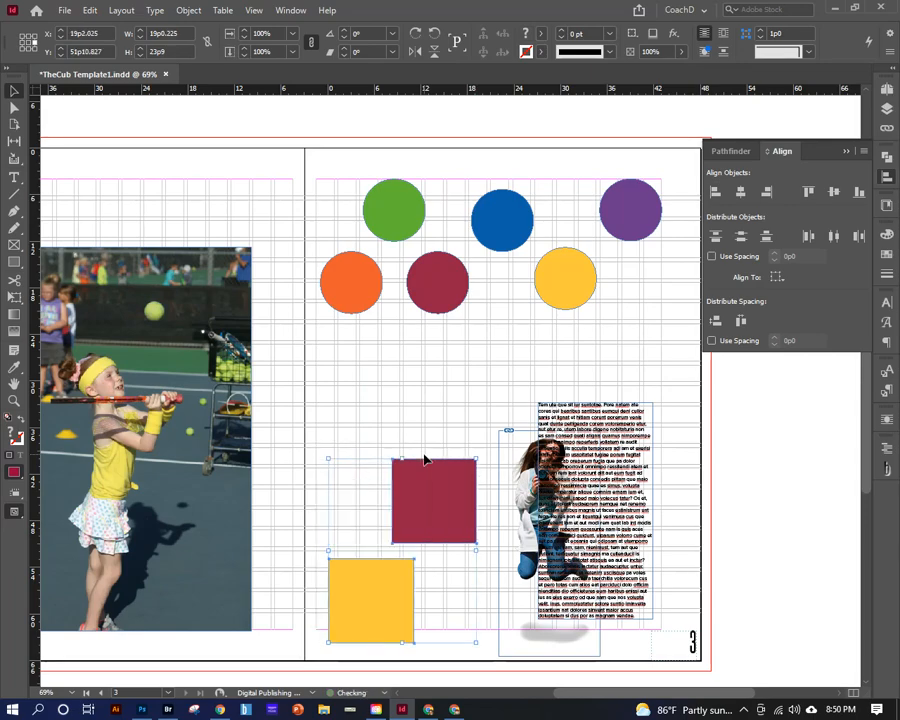
# Step: Try aligning the green circle and the red circle on their horizontal centers, and undo the alignment
pyautogui.click(350, 408)
pyautogui.moveTo(318, 167); pyautogui.dragTo(660, 214)
pyautogui.click(374, 164)
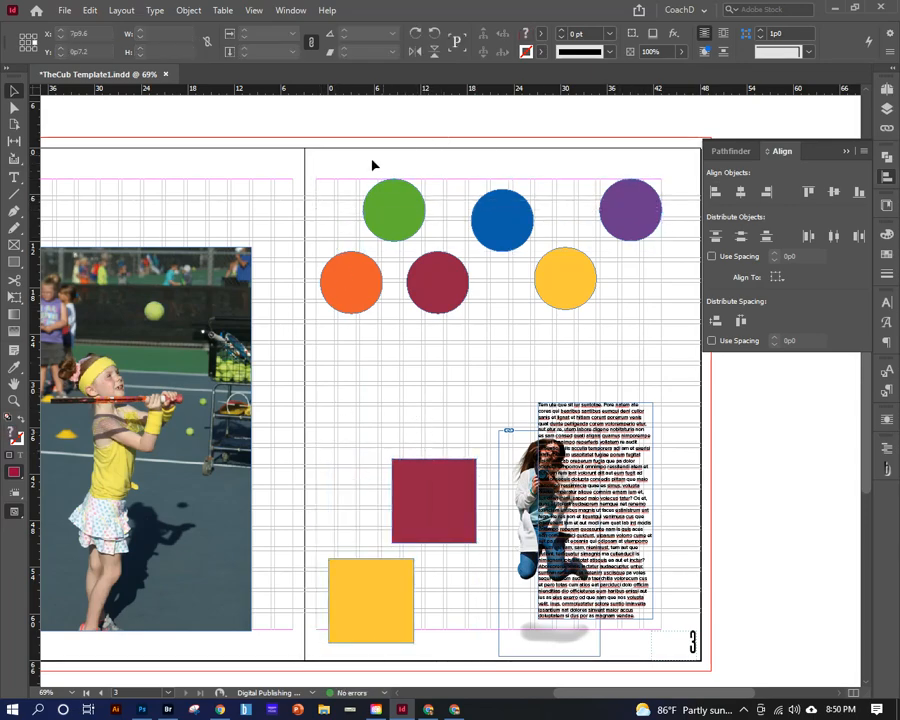
pyautogui.moveTo(395, 167); pyautogui.dragTo(446, 263)
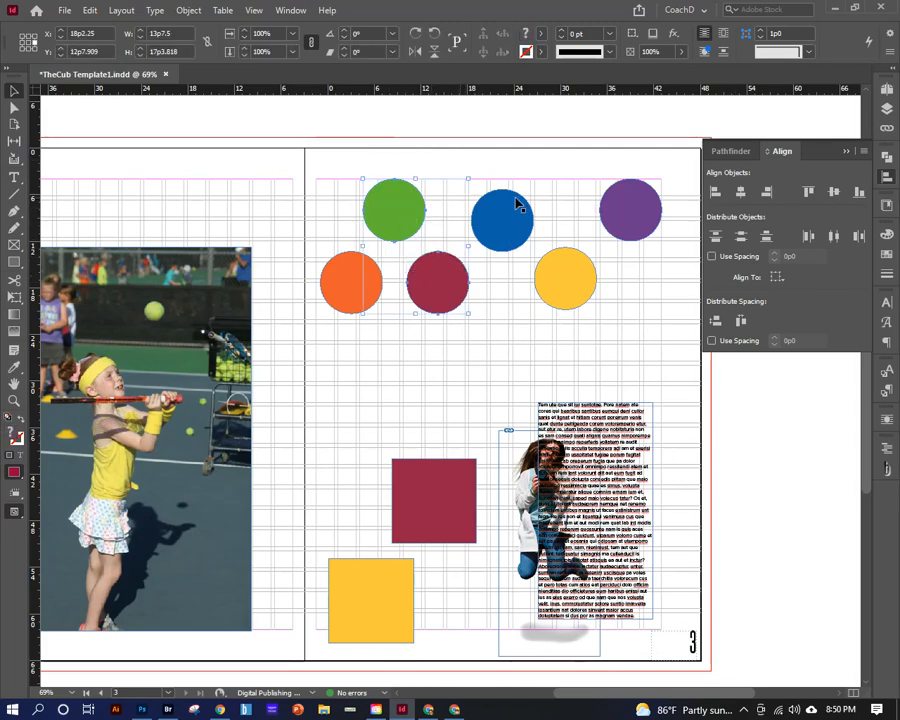
pyautogui.click(740, 193)
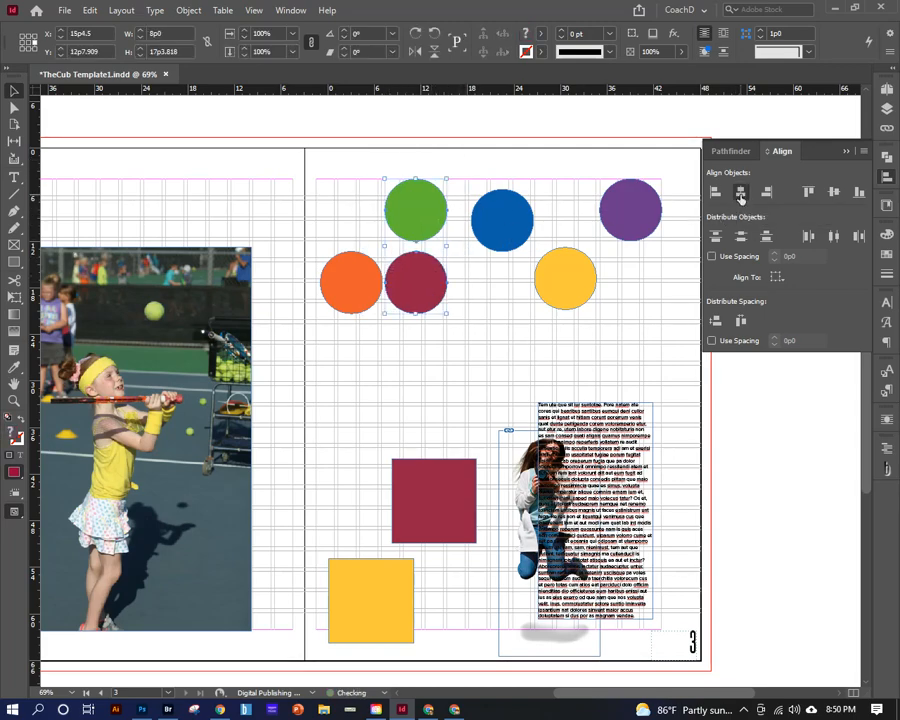
pyautogui.hotkey('ctrl', 'z')
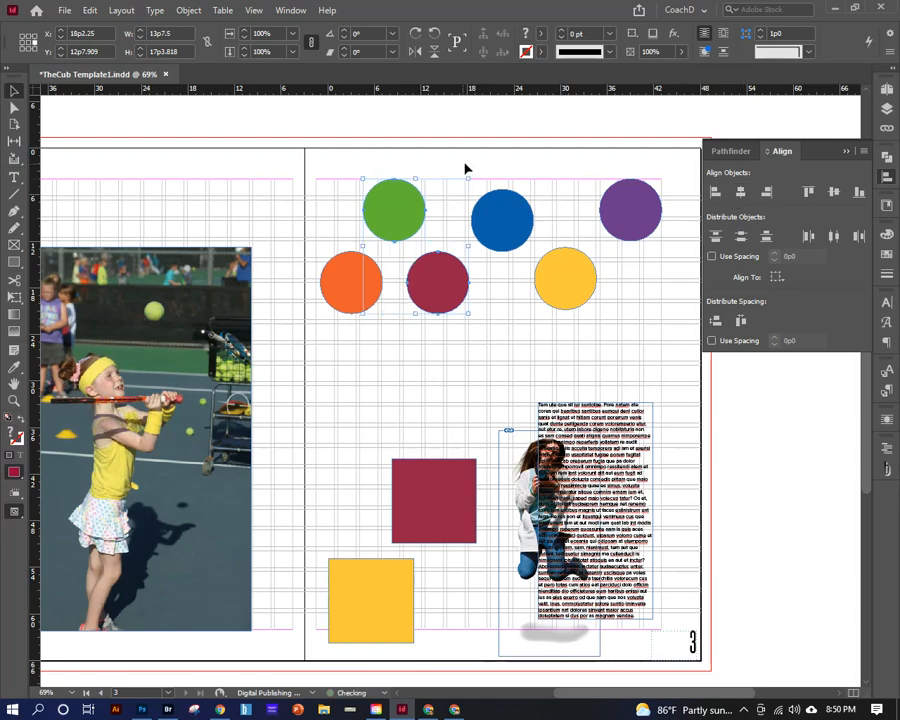
# Step: Try aligning the right edges of the yellow and purple circles, and undo the alignment
pyautogui.click(566, 281)
pyautogui.keyDown('shift'); pyautogui.click(630, 213); pyautogui.keyUp('shift')
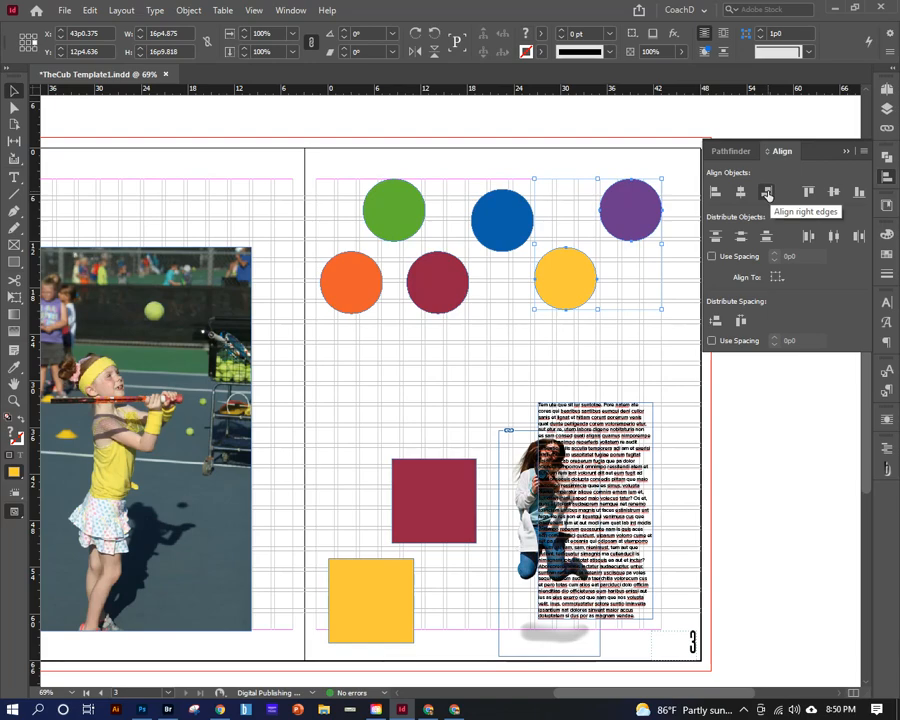
pyautogui.click(767, 192)
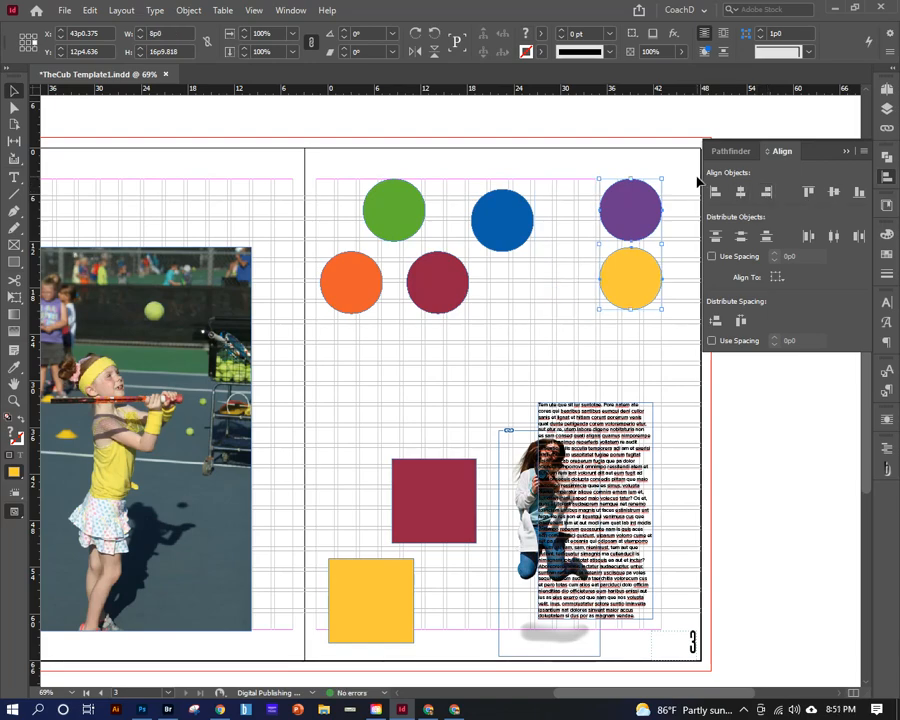
pyautogui.hotkey('ctrl', 'z')
pyautogui.click(591, 169)
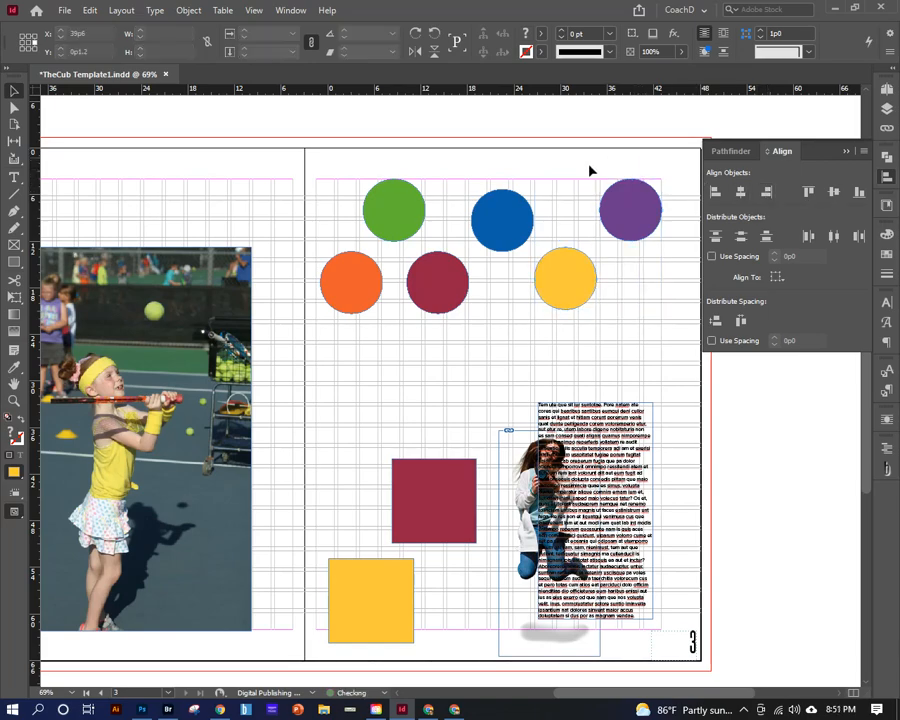
# Step: Try aligning the top edges of the green, blue and purple circles, and undo the alignment
pyautogui.moveTo(328, 155); pyautogui.dragTo(663, 215)
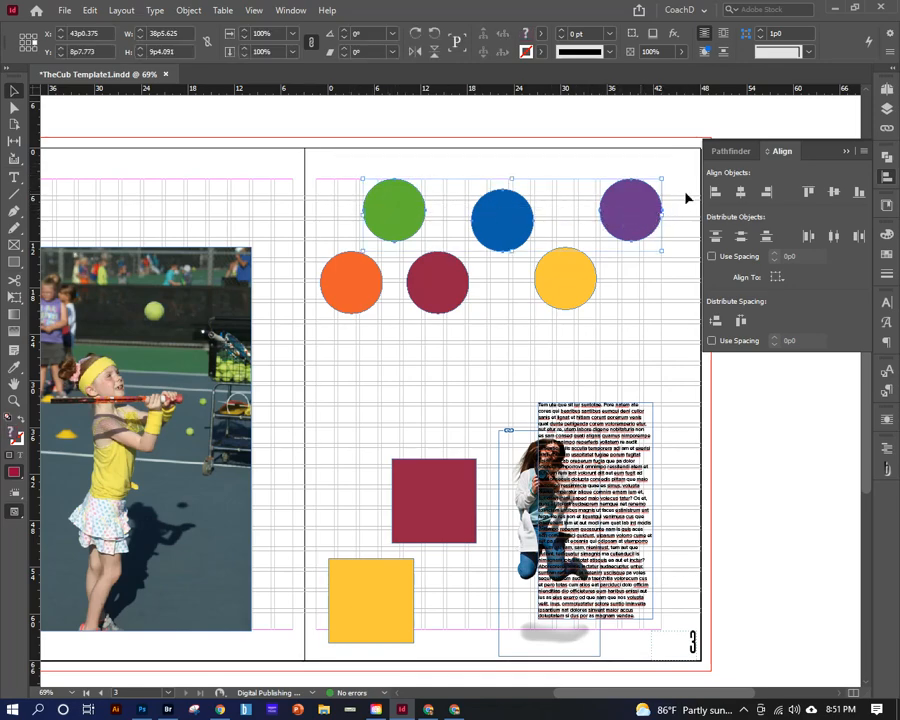
pyautogui.click(808, 192)
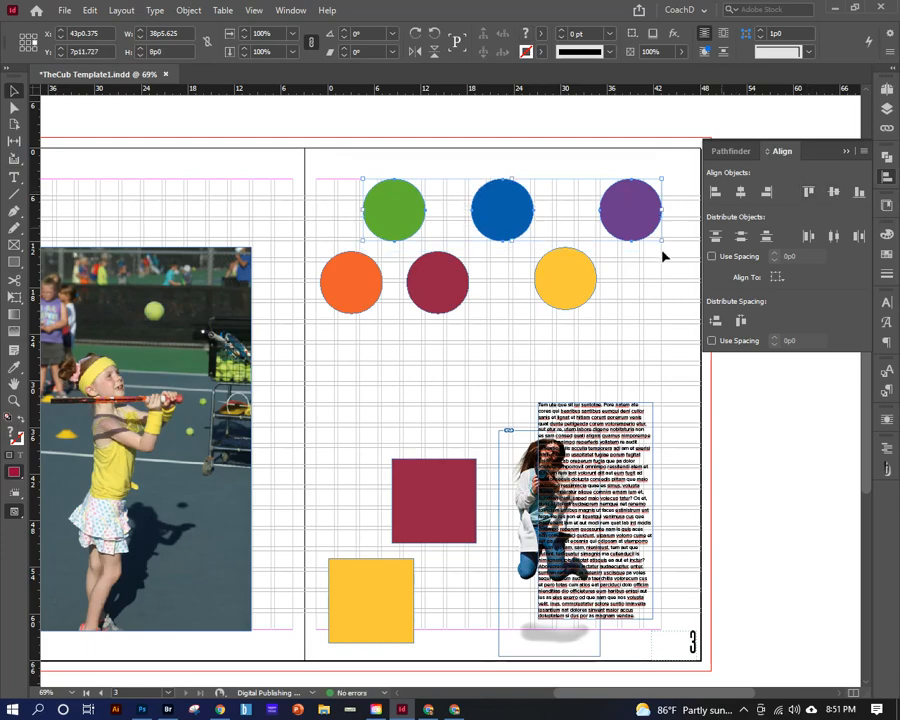
pyautogui.click(648, 292)
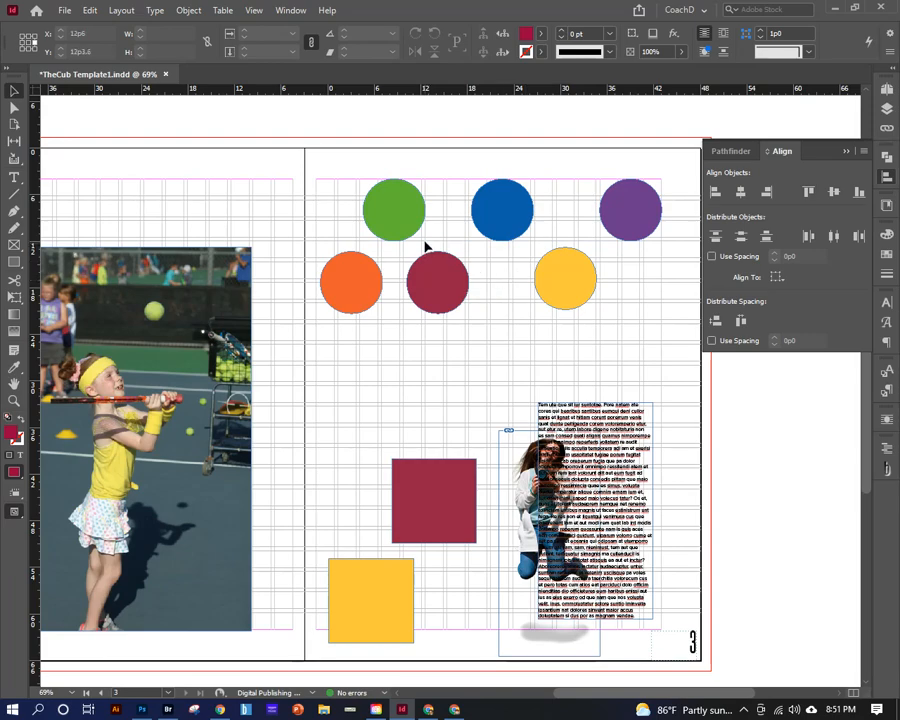
pyautogui.hotkey('ctrl', 'z')
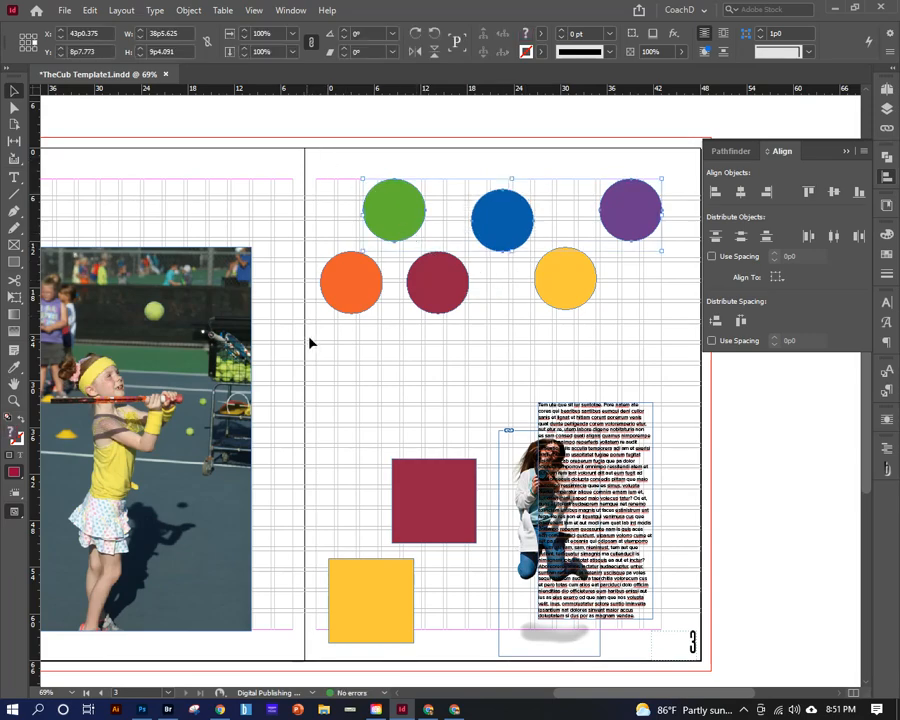
# Step: Try aligning the orange, red and yellow circles on their vertical centers, and undo the alignment
pyautogui.moveTo(310, 343); pyautogui.dragTo(588, 298)
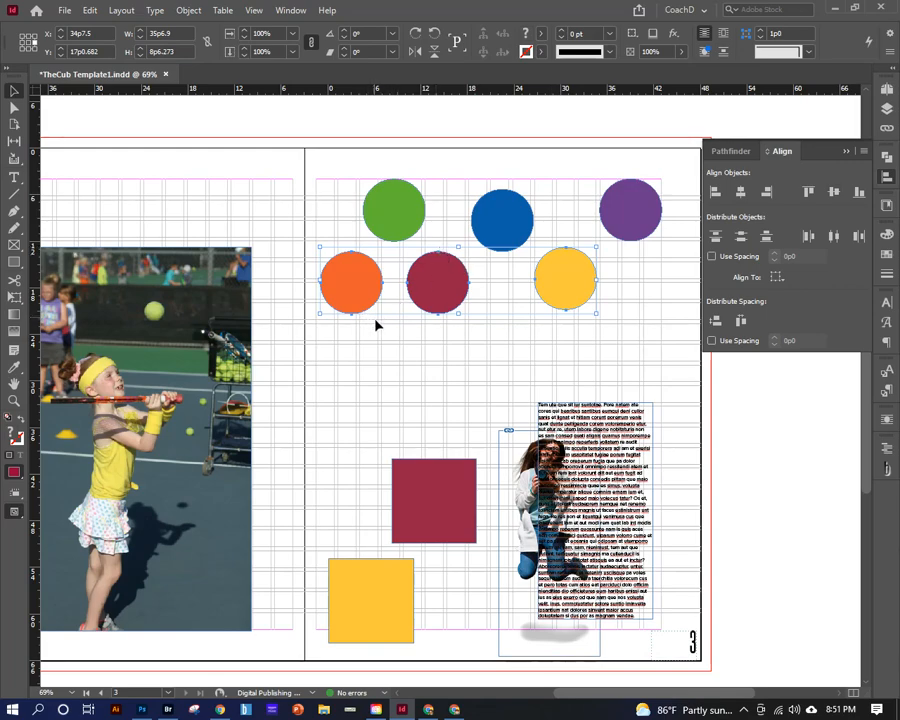
pyautogui.click(834, 193)
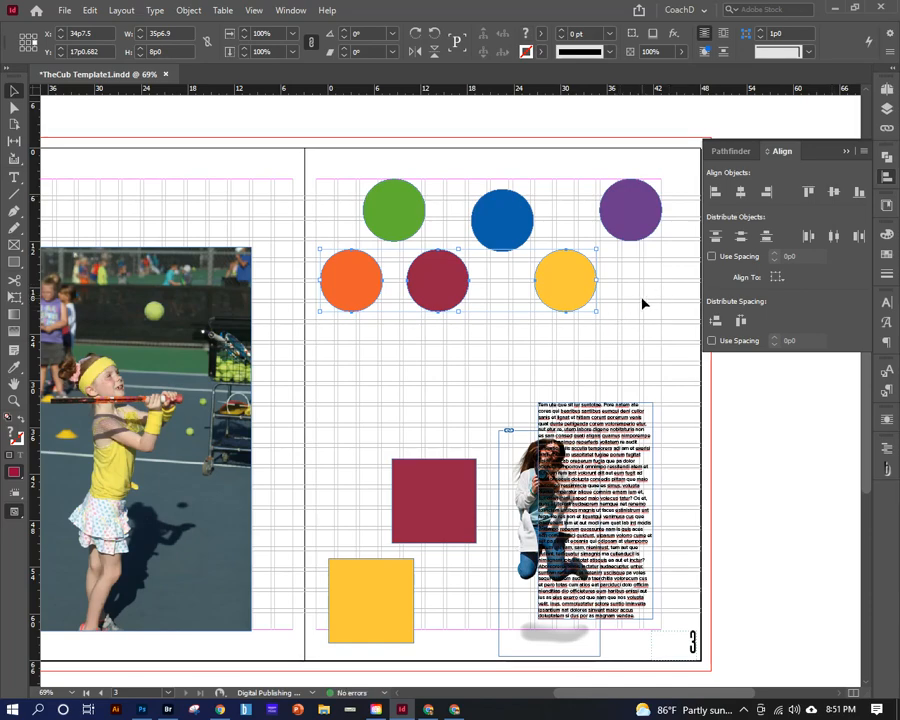
pyautogui.hotkey('ctrl', 'z')
# Step: Try aligning the bottom edges of all six circles, and undo the alignment
pyautogui.moveTo(305, 173); pyautogui.dragTo(660, 271)
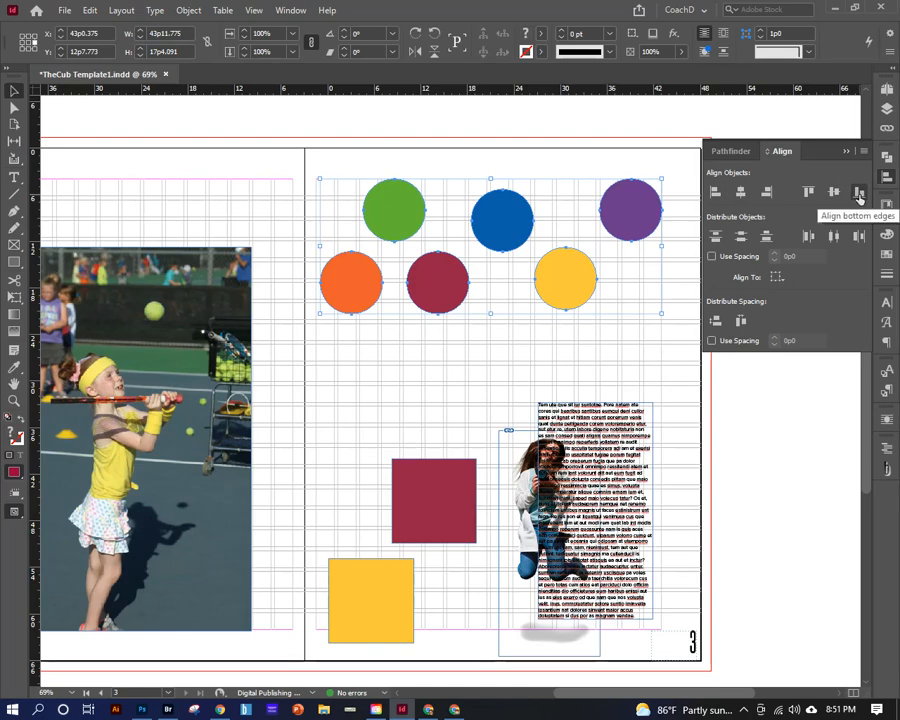
pyautogui.click(858, 192)
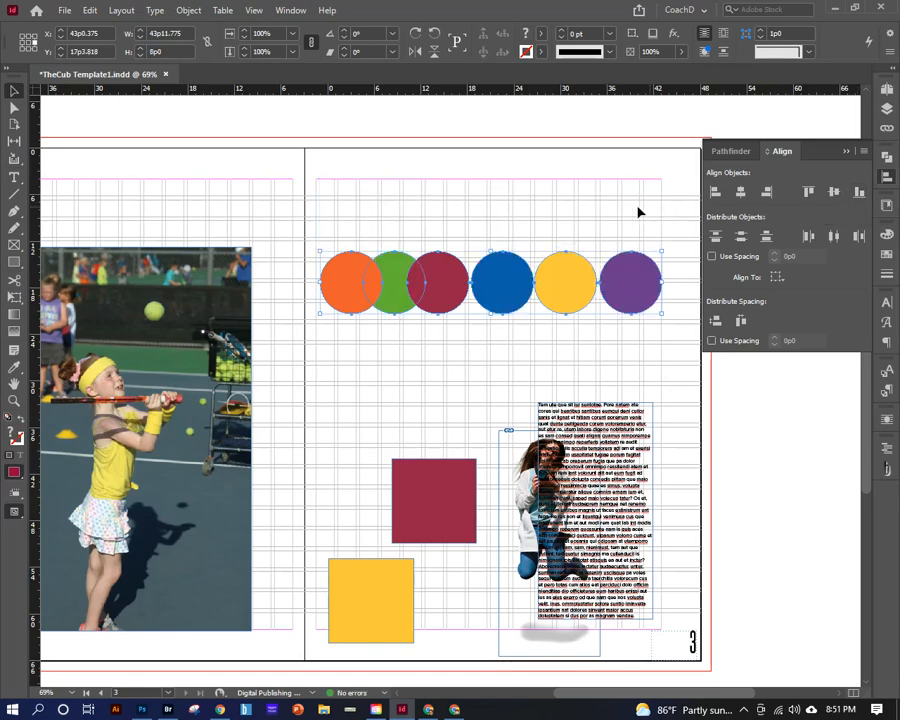
pyautogui.hotkey('ctrl', 'z')
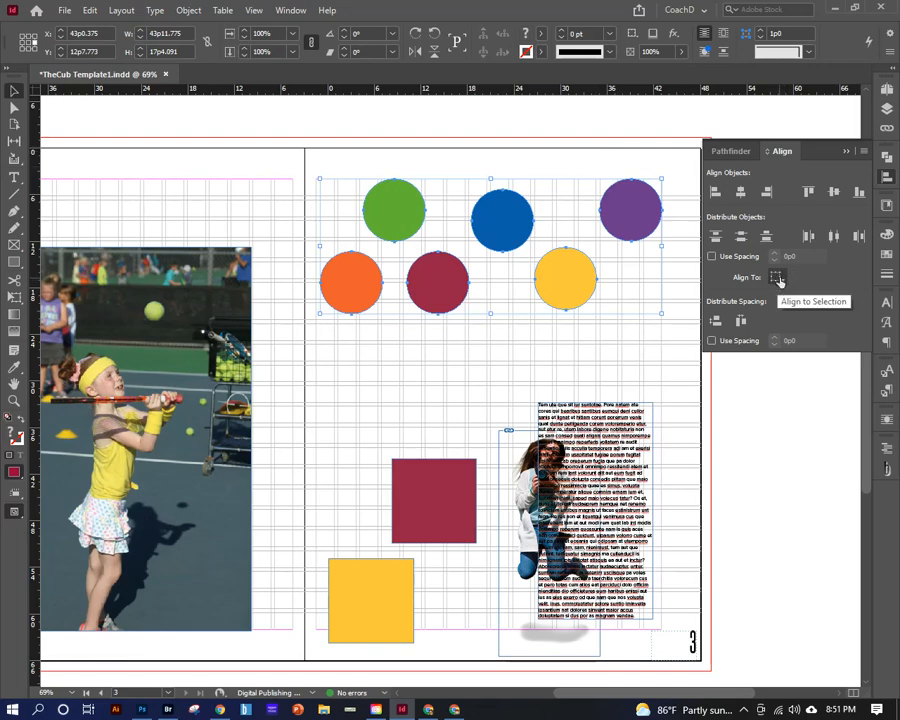
pyautogui.click(778, 281)
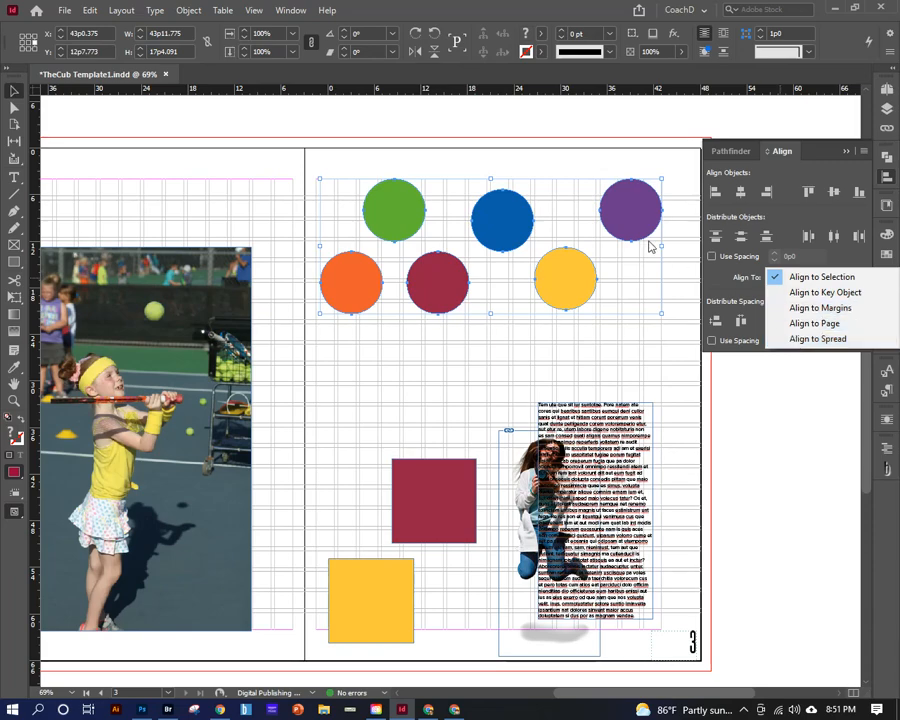
pyautogui.click(640, 152)
pyautogui.click(643, 145)
pyautogui.click(571, 275)
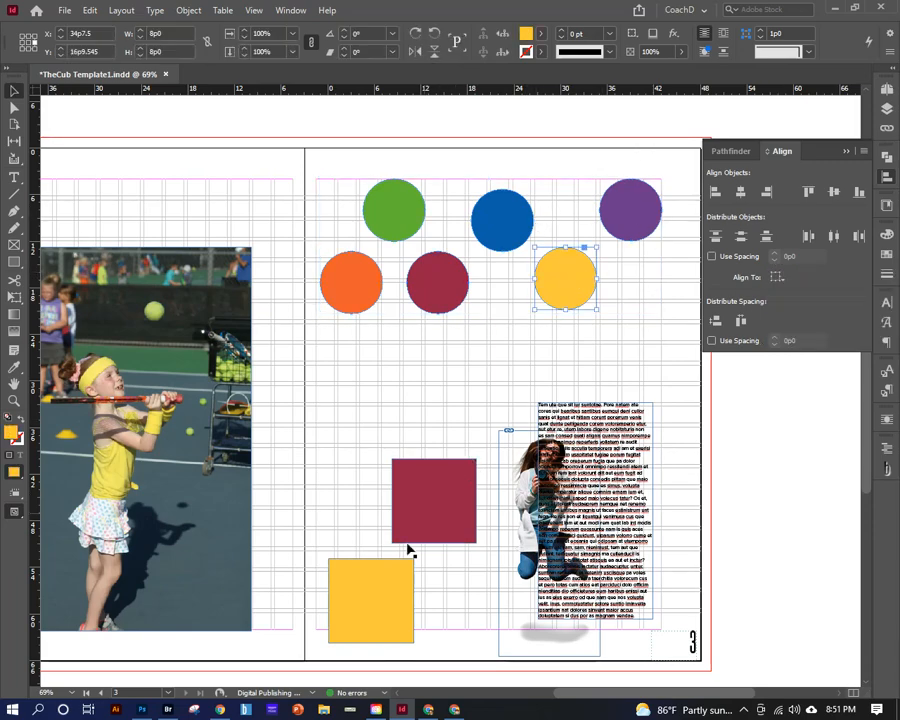
# Step: Align the left edge of the yellow square to the page margin using the Align to Margins option
pyautogui.click(400, 575)
pyautogui.click(779, 280)
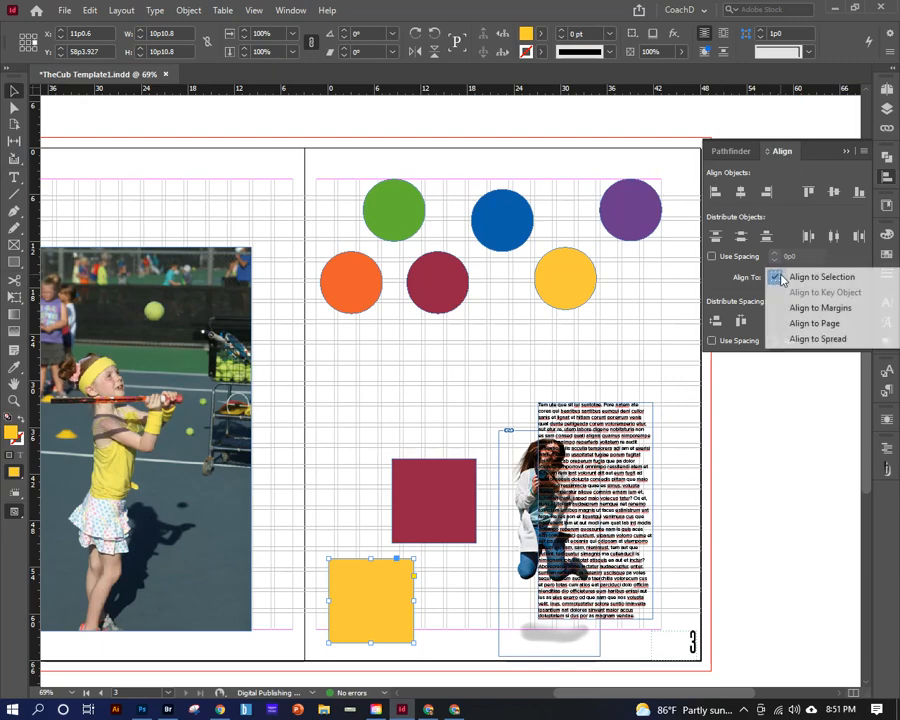
pyautogui.click(748, 306)
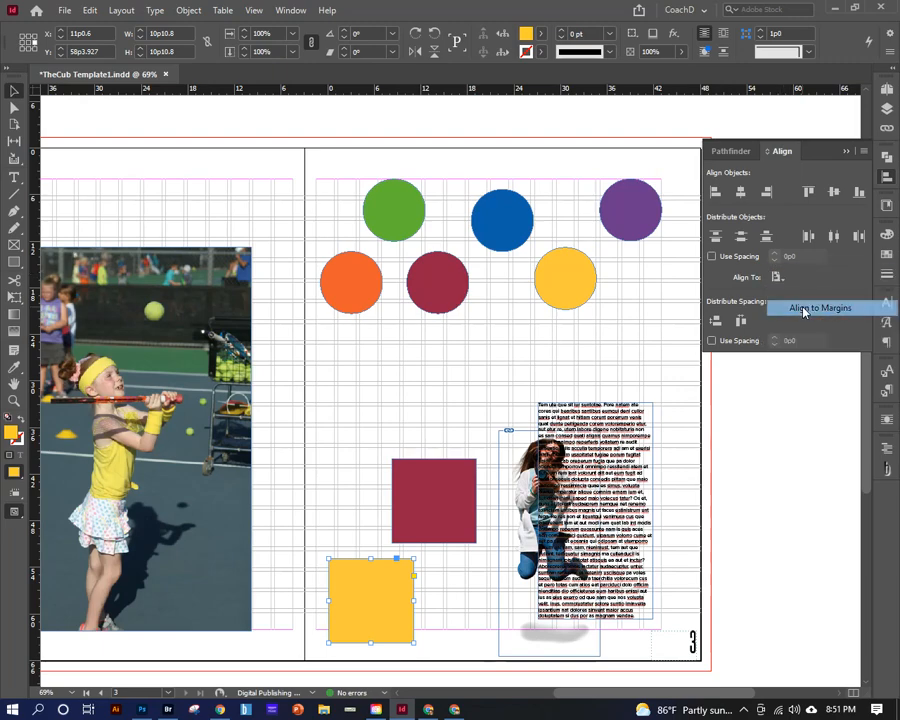
pyautogui.click(714, 194)
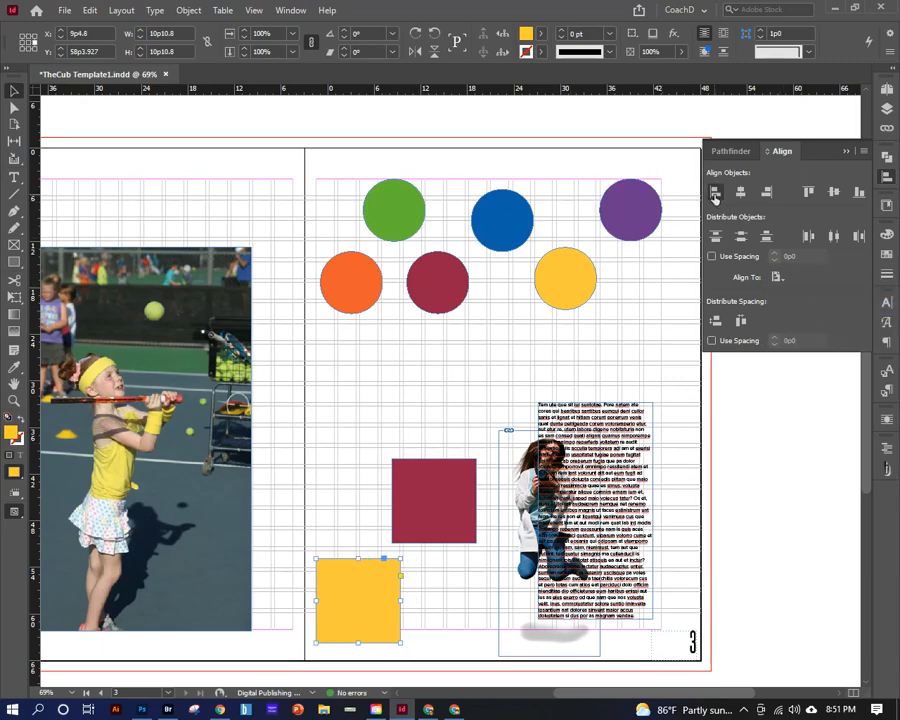
# Step: Try aligning the yellow square to the top margin and to the bottom margin, and undo both alignments
pyautogui.click(808, 192)
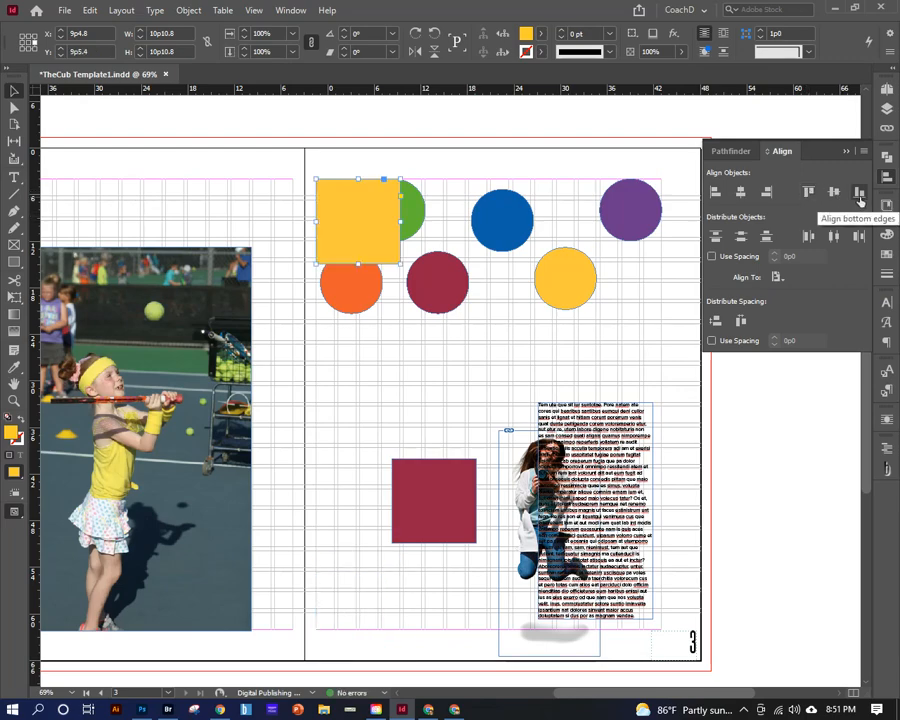
pyautogui.click(859, 192)
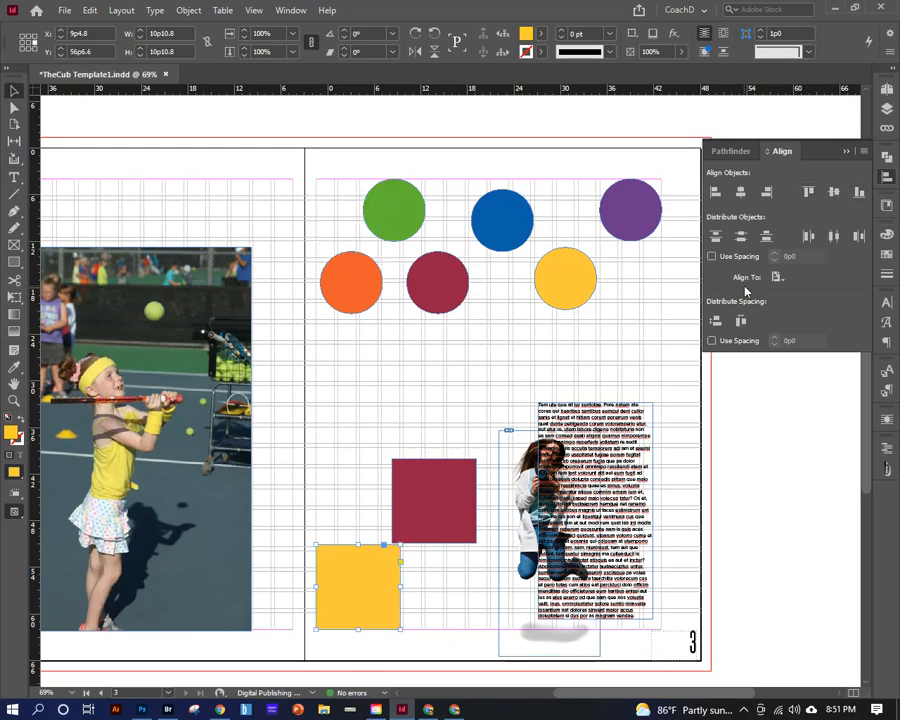
pyautogui.hotkey('ctrl', 'z')
pyautogui.hotkey('ctrl', 'z')
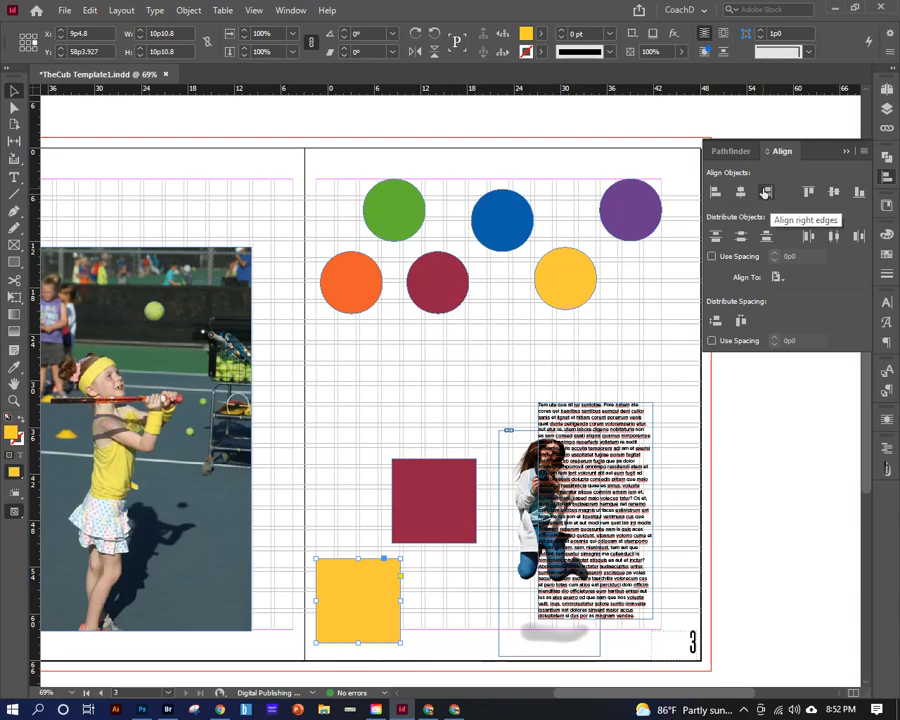
# Step: Align the yellow square's top edge to the top margin, followed by its bottom edge to the bottom margin
pyautogui.click(808, 193)
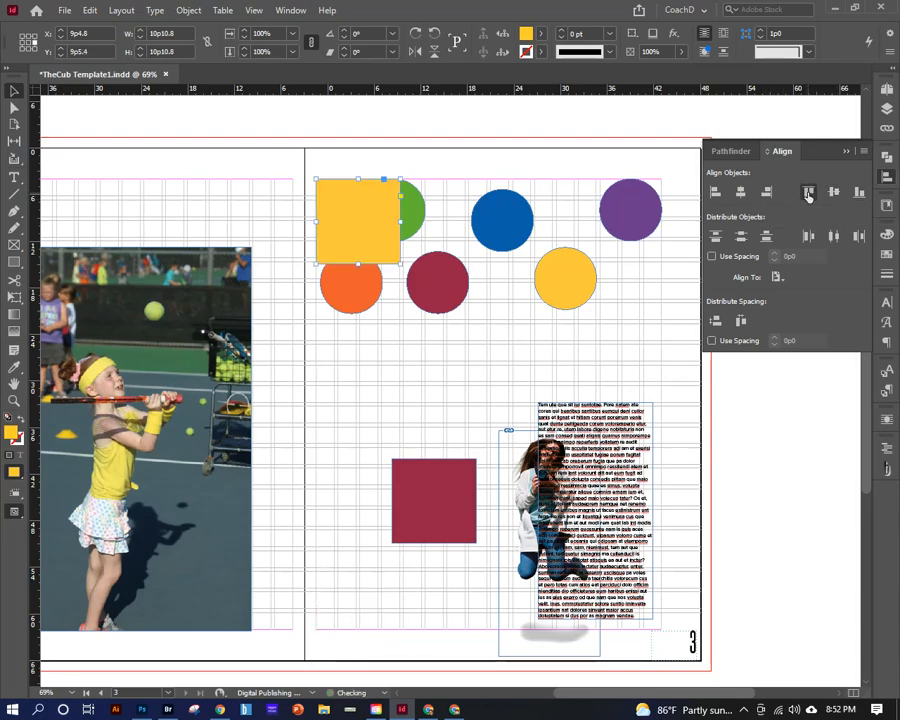
pyautogui.click(858, 193)
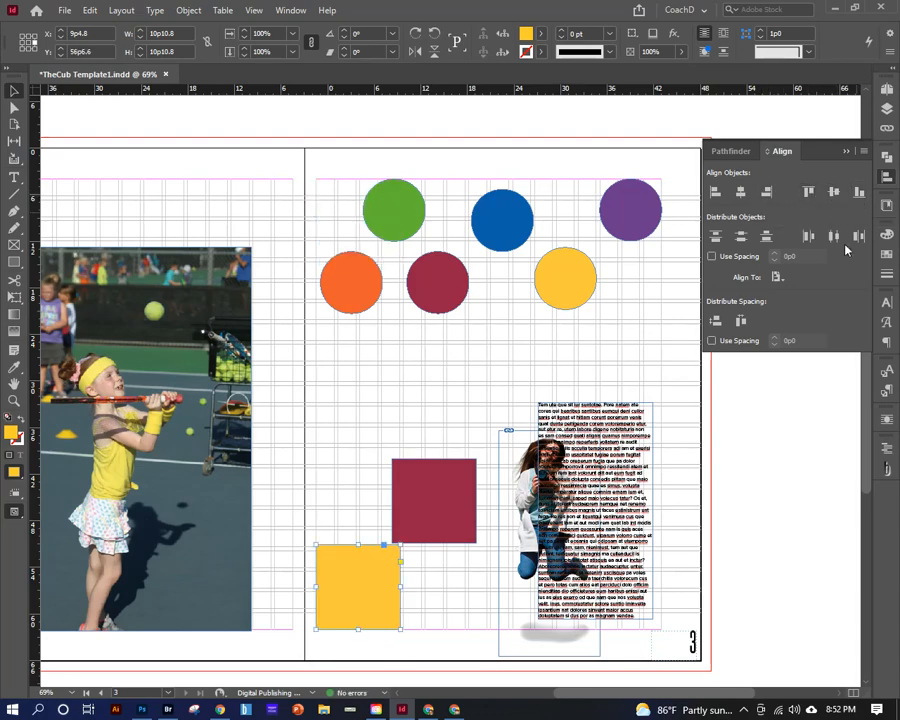
pyautogui.click(747, 435)
# Step: Narrow the yellow square slightly by pulling its right side in to the nearby column guide, and deselect it
pyautogui.click(350, 573)
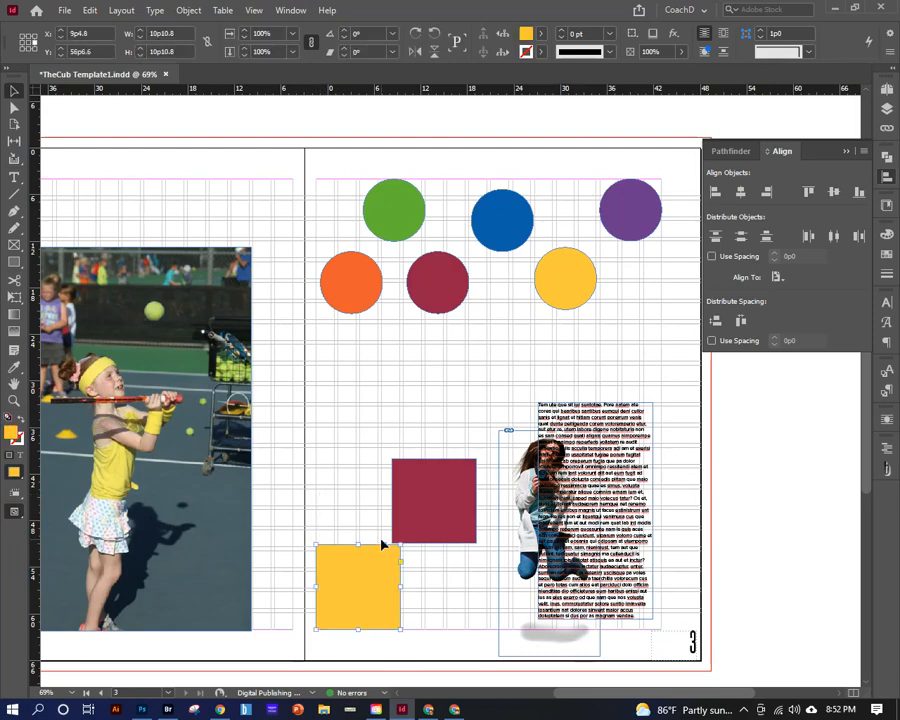
pyautogui.click(354, 519)
pyautogui.click(394, 585)
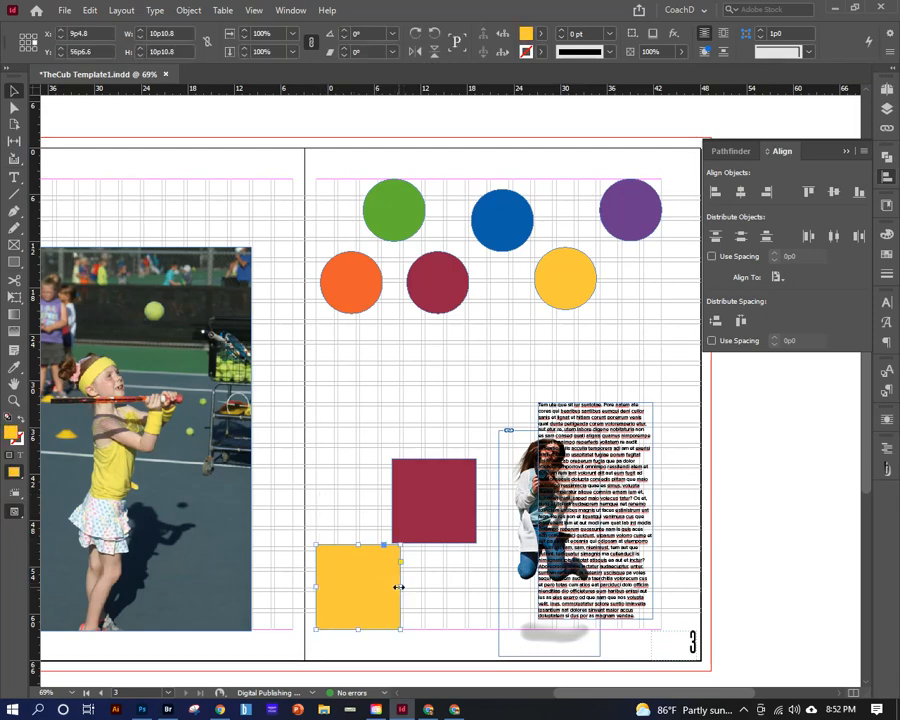
pyautogui.moveTo(401, 587); pyautogui.dragTo(390, 589)
pyautogui.click(366, 487)
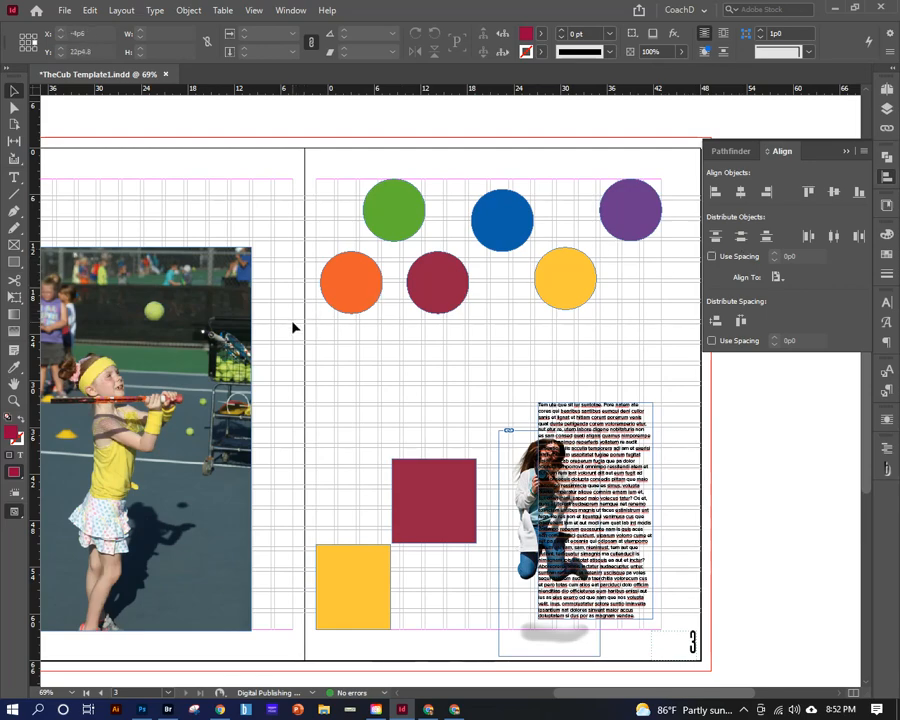
# Step: Move the orange circle down to the left margin above the yellow square, and shift the green circle down and left
pyautogui.moveTo(350, 285); pyautogui.dragTo(345, 456)
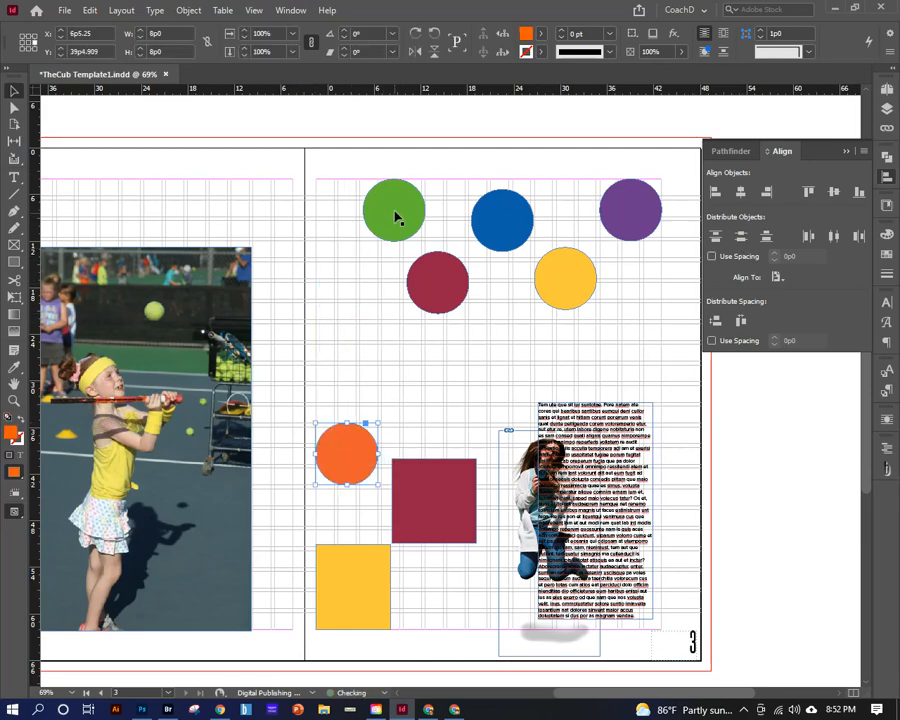
pyautogui.moveTo(395, 218); pyautogui.dragTo(362, 254)
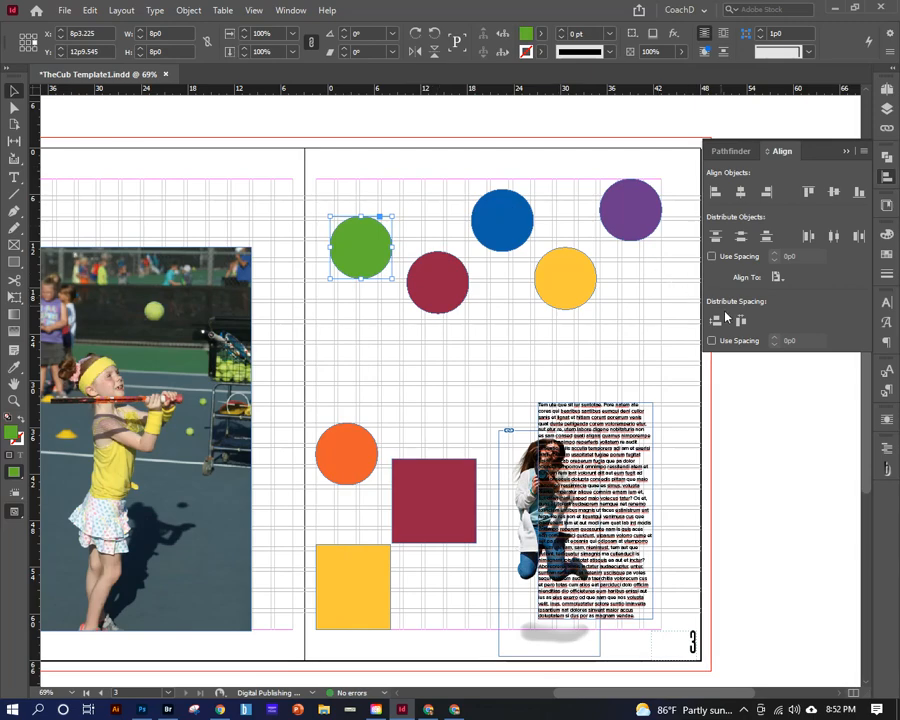
# Step: Set the alignment reference to Align to Selection and move the orange circle up along the left margin, just below the green circle
pyautogui.click(775, 278)
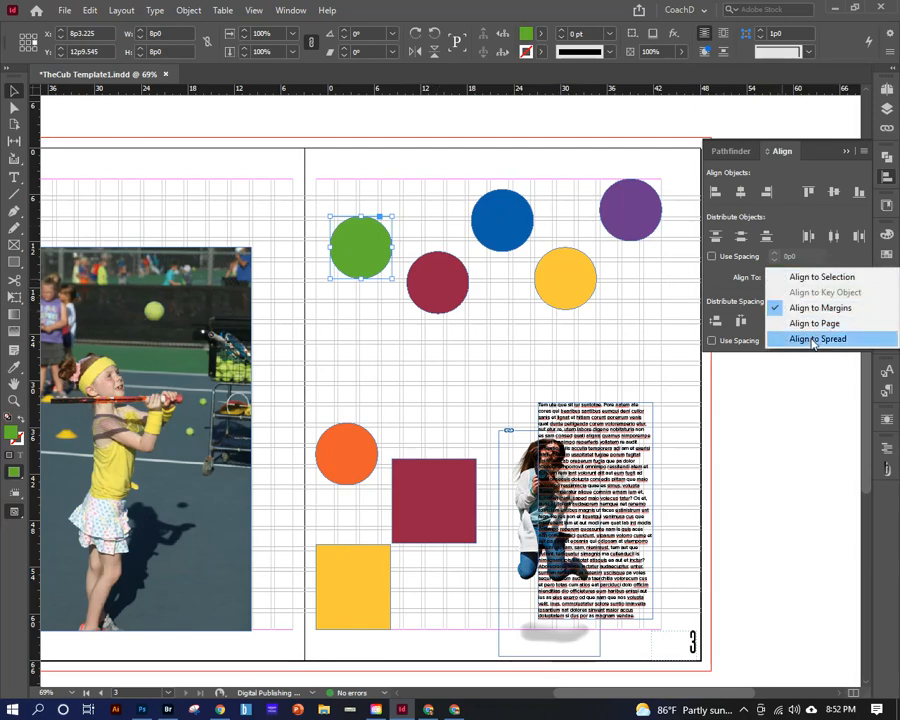
pyautogui.click(822, 277)
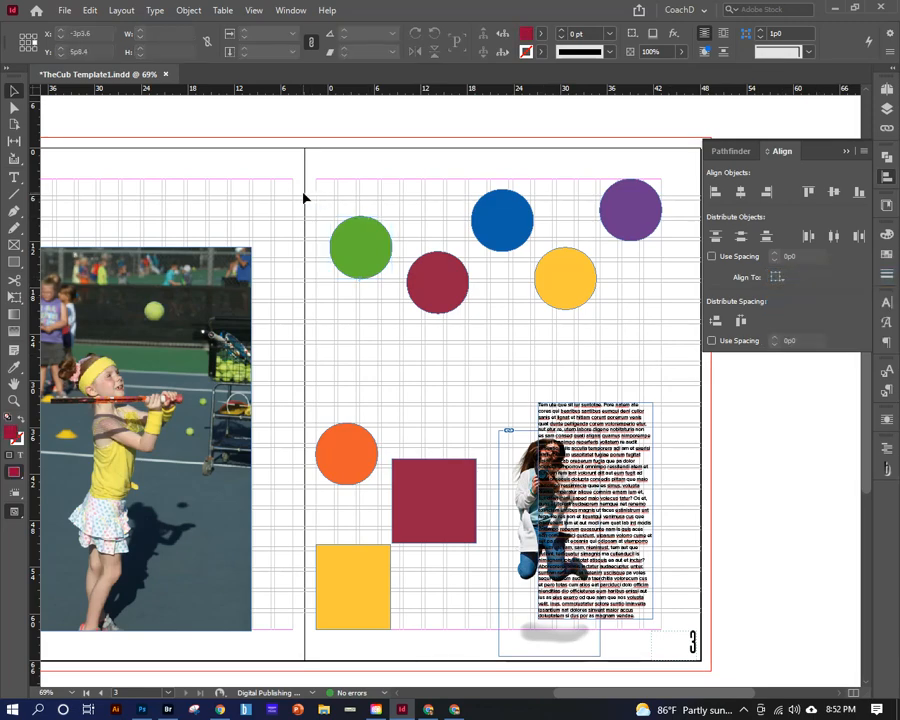
pyautogui.moveTo(297, 185); pyautogui.dragTo(613, 301)
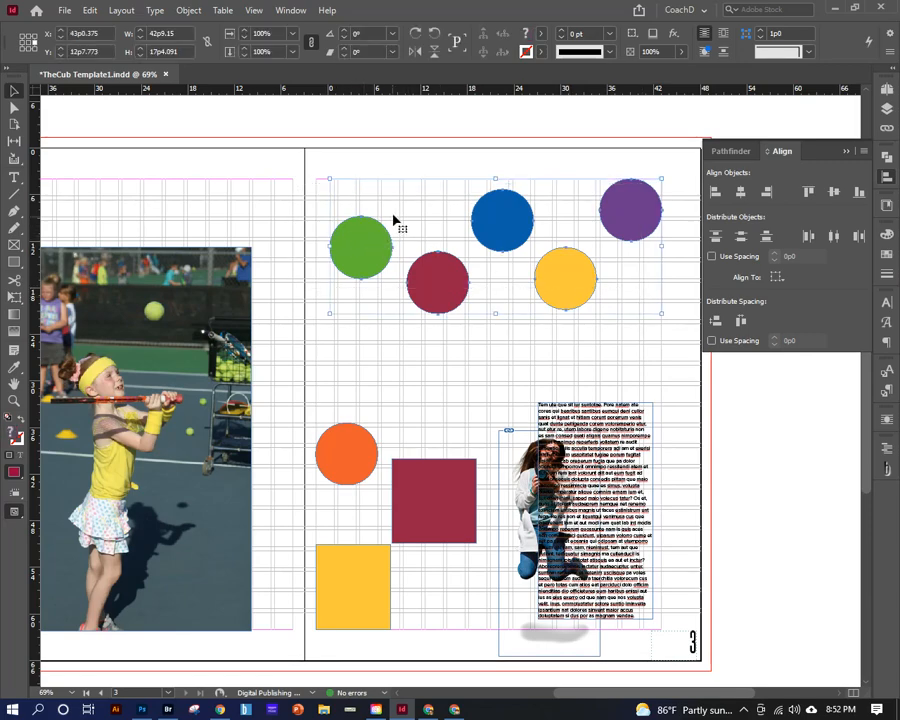
pyautogui.moveTo(347, 450); pyautogui.dragTo(347, 290)
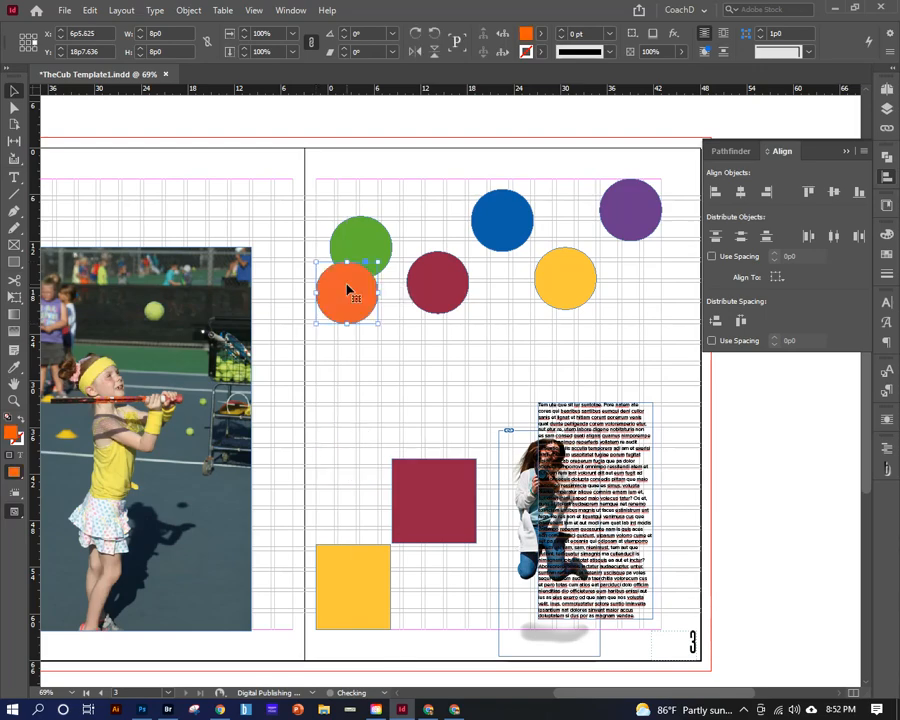
pyautogui.click(641, 210)
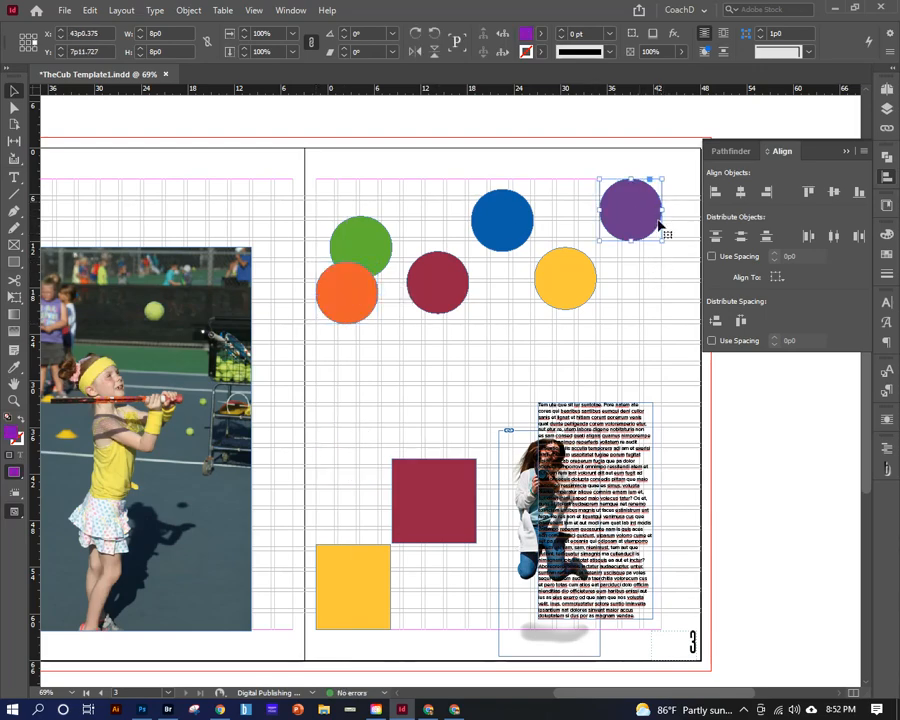
# Step: Distribute the horizontal spacing of all six circles evenly within the selection, and deselect them
pyautogui.moveTo(315, 175); pyautogui.dragTo(647, 328)
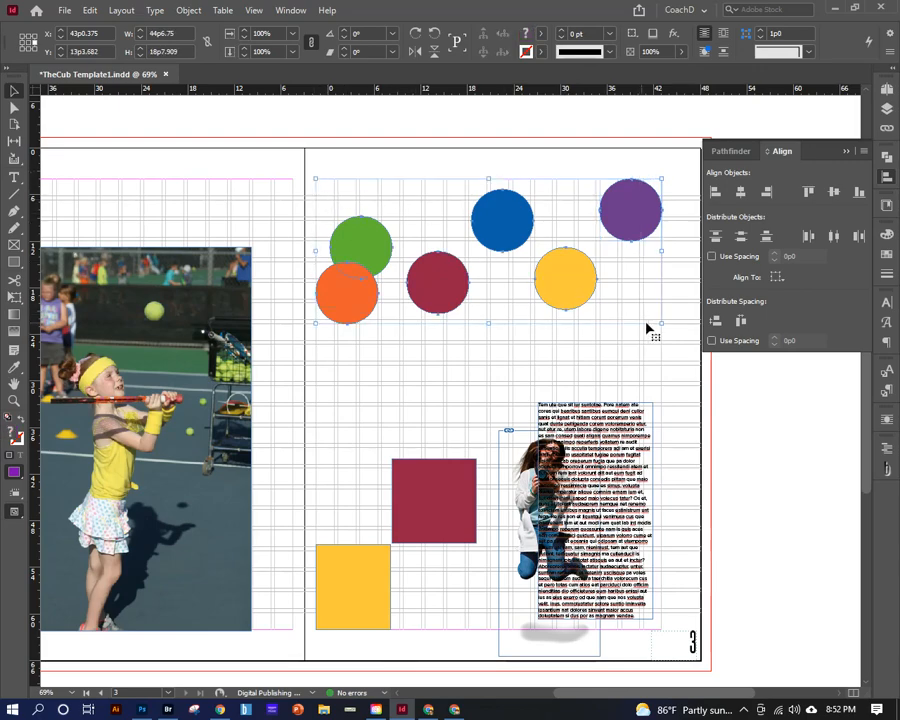
pyautogui.click(778, 277)
pyautogui.click(838, 278)
pyautogui.click(741, 321)
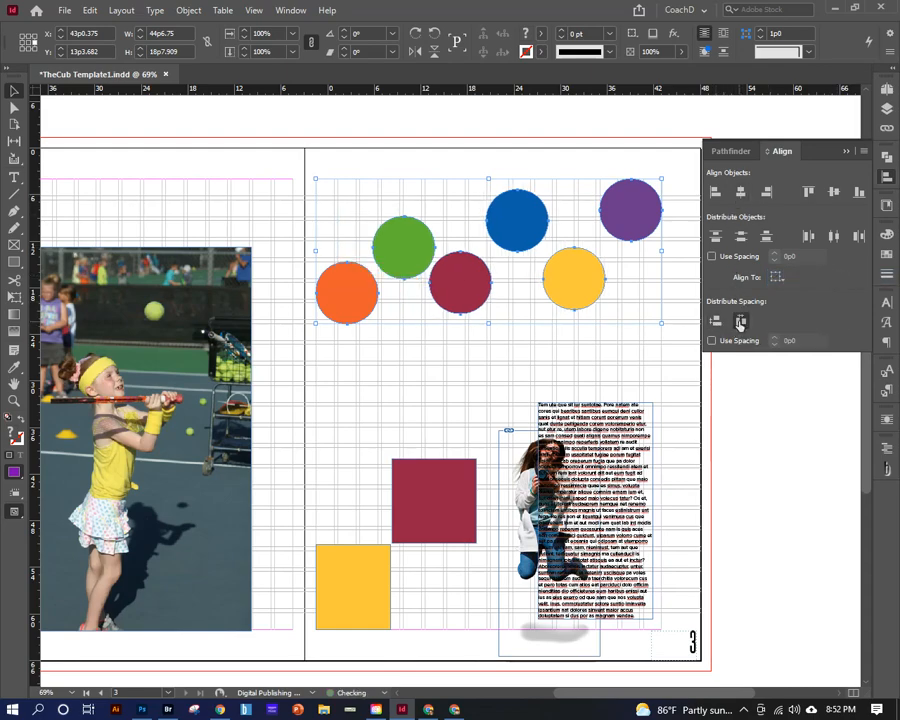
pyautogui.click(391, 312)
# Step: Select the green, blue and purple circles and align their top edges
pyautogui.click(404, 247)
pyautogui.keyDown('shift'); pyautogui.click(517, 220); pyautogui.keyUp('shift')
pyautogui.click(392, 204)
pyautogui.moveTo(379, 154); pyautogui.dragTo(647, 232)
pyautogui.click(406, 141)
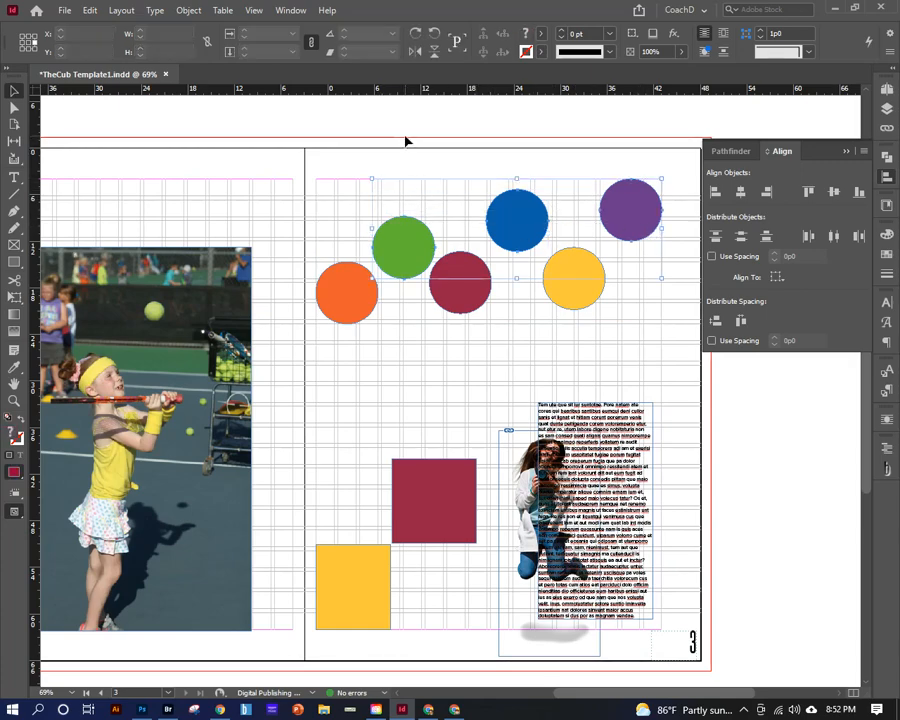
pyautogui.click(406, 241)
pyautogui.keyDown('shift'); pyautogui.click(517, 214); pyautogui.keyUp('shift')
pyautogui.keyDown('shift'); pyautogui.click(631, 208); pyautogui.keyUp('shift')
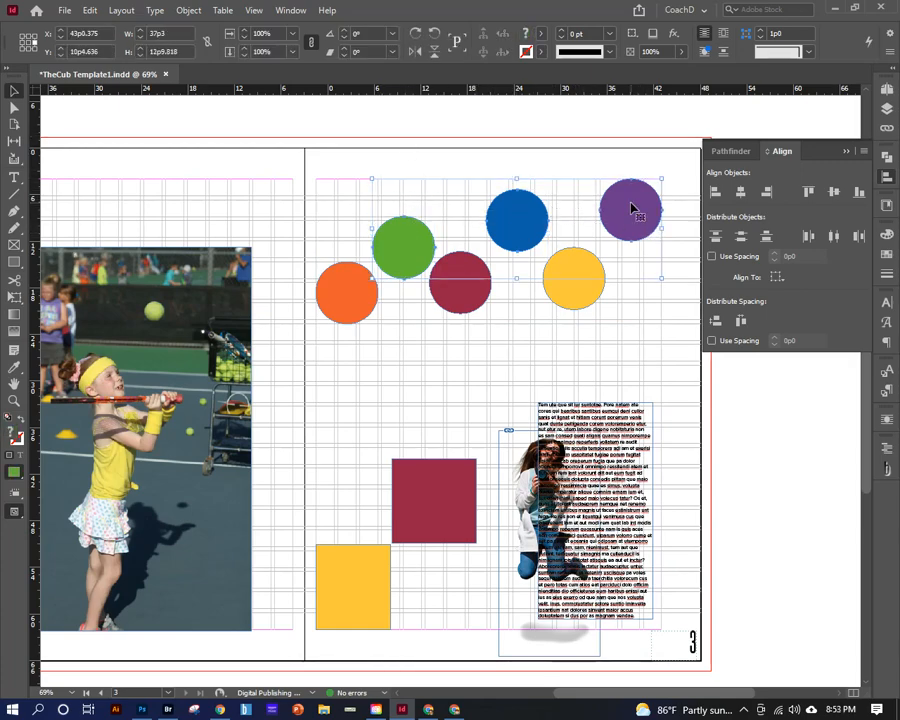
pyautogui.click(583, 143)
pyautogui.moveTo(389, 156); pyautogui.dragTo(648, 227)
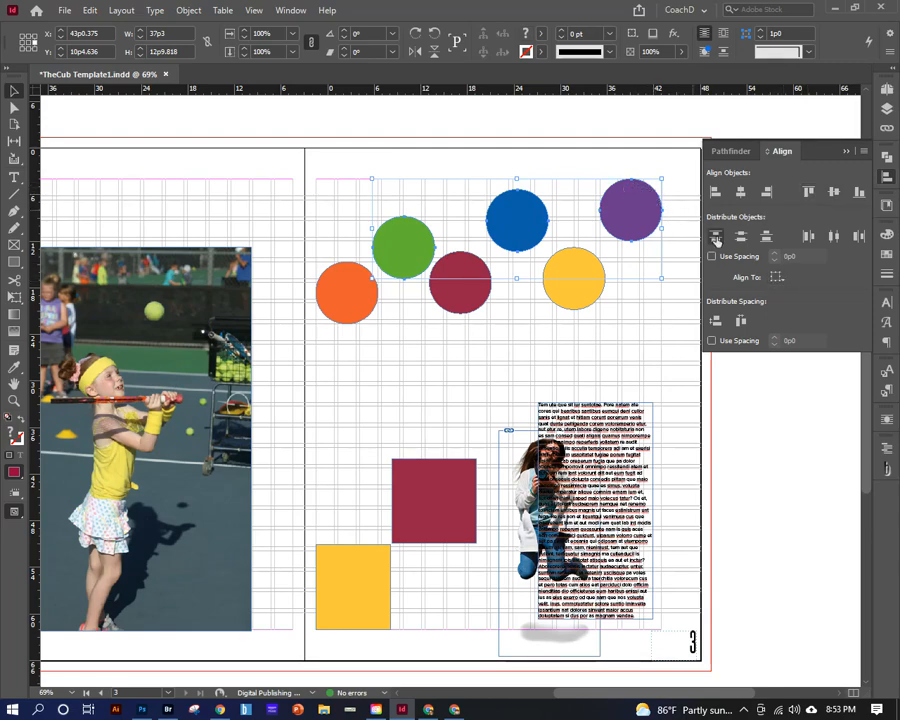
pyautogui.click(809, 193)
# Step: Select the orange, red and yellow circles and align their top edges
pyautogui.click(398, 346)
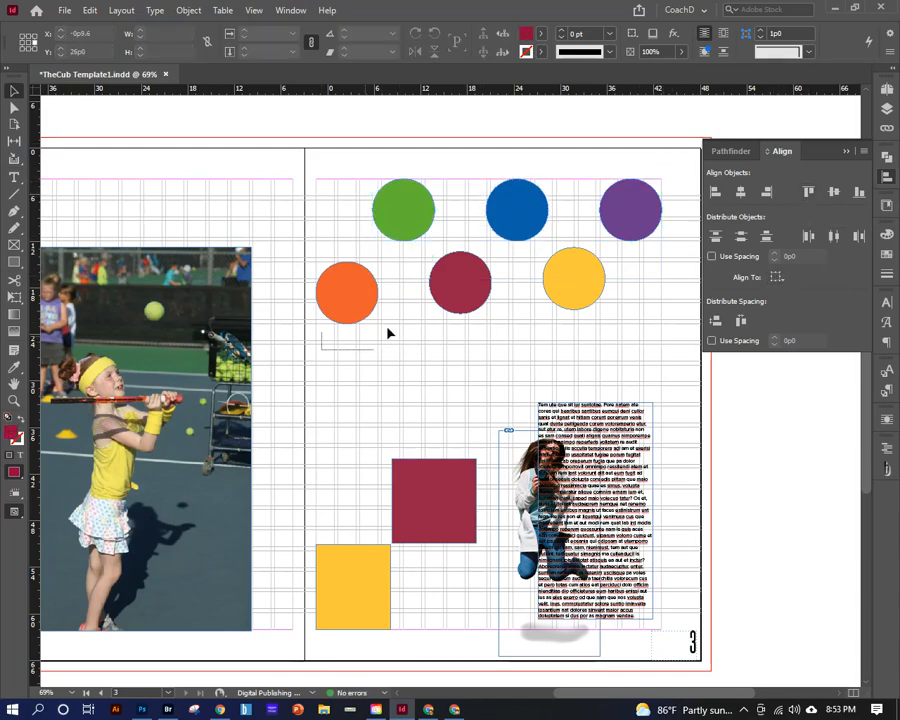
pyautogui.moveTo(390, 333); pyautogui.dragTo(605, 292)
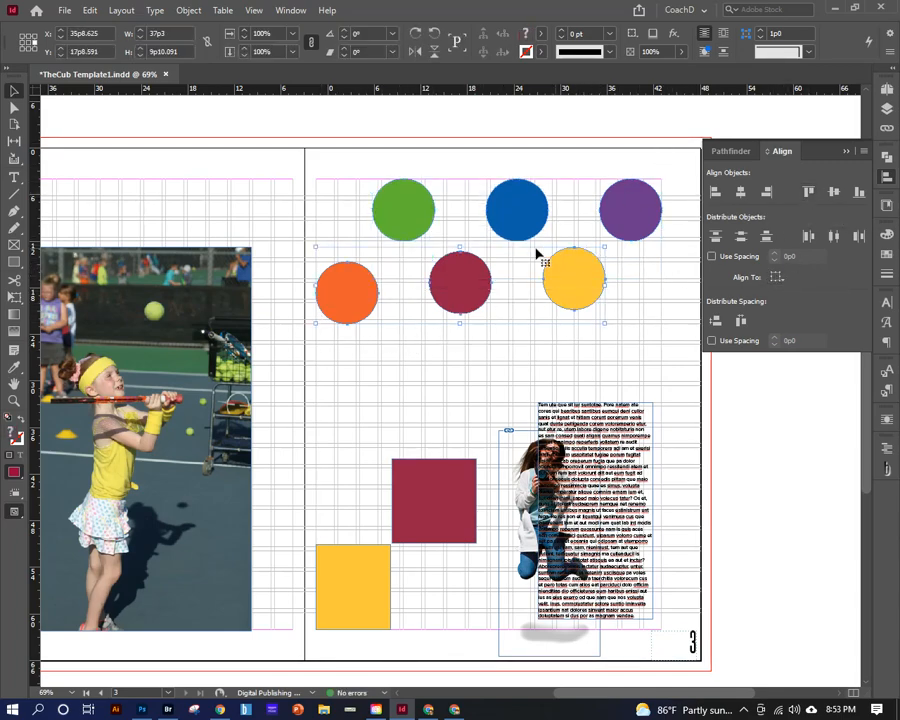
pyautogui.click(809, 193)
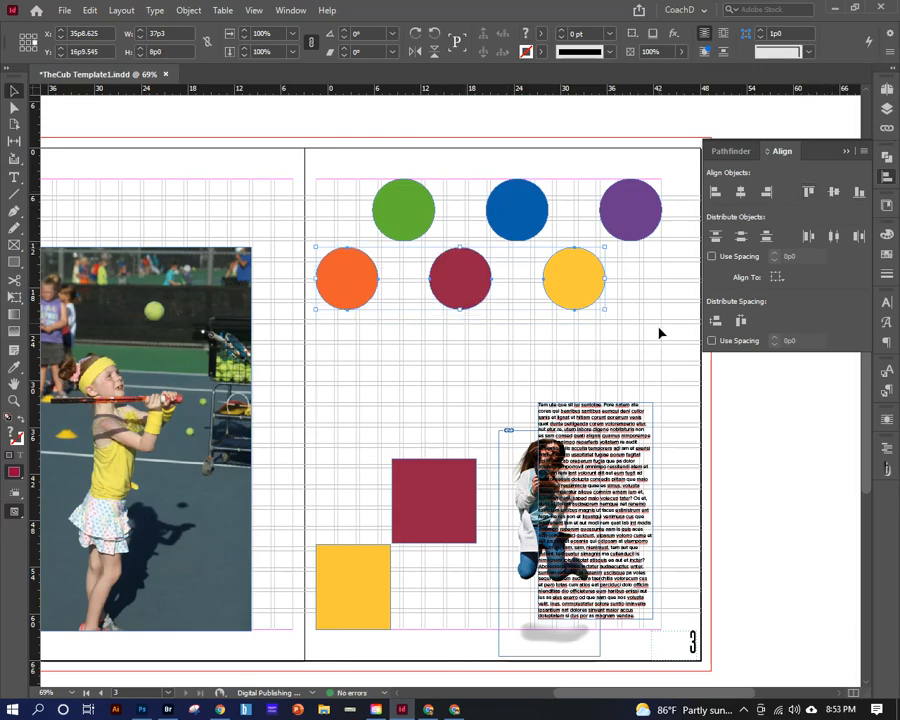
# Step: Deselect the circles and switch the spread to Preview mode without guides and frame edges
pyautogui.click(615, 268)
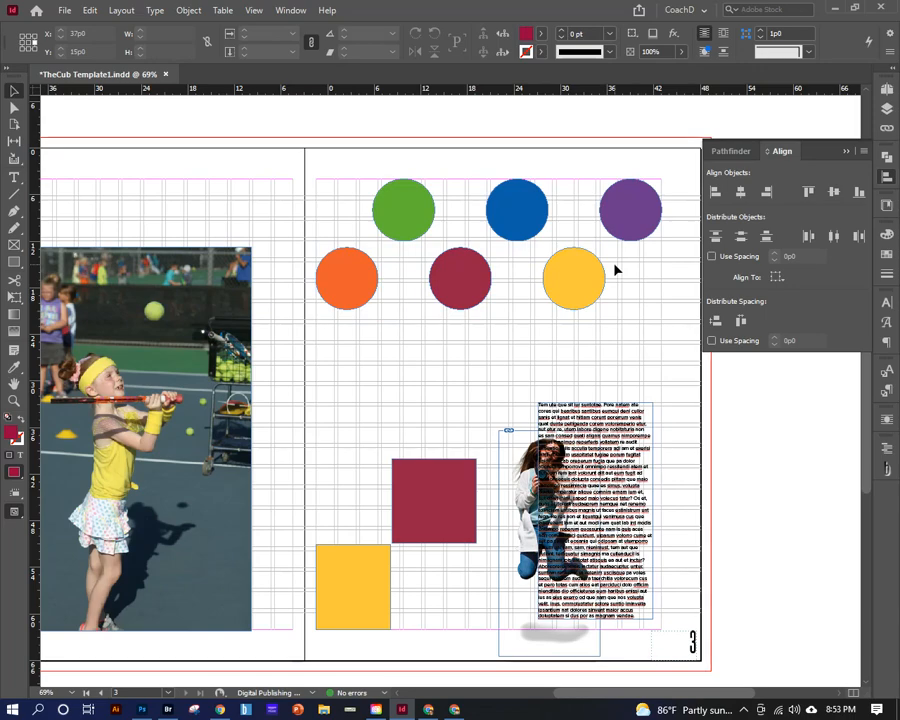
pyautogui.press('w')
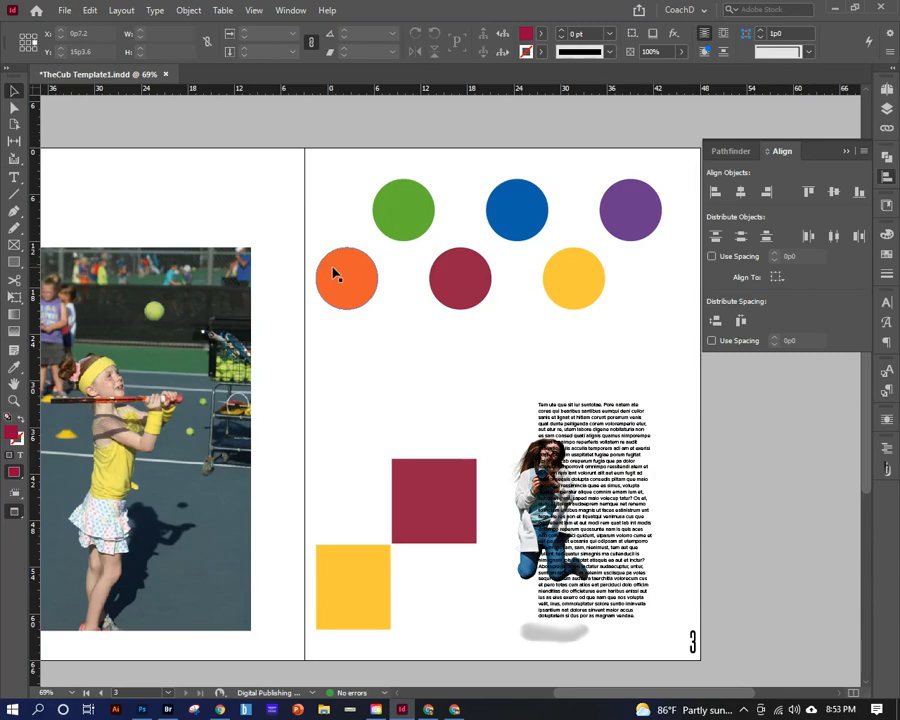
# Step: Return the spread to Normal mode with guides and frame edges showing
pyautogui.press('w')
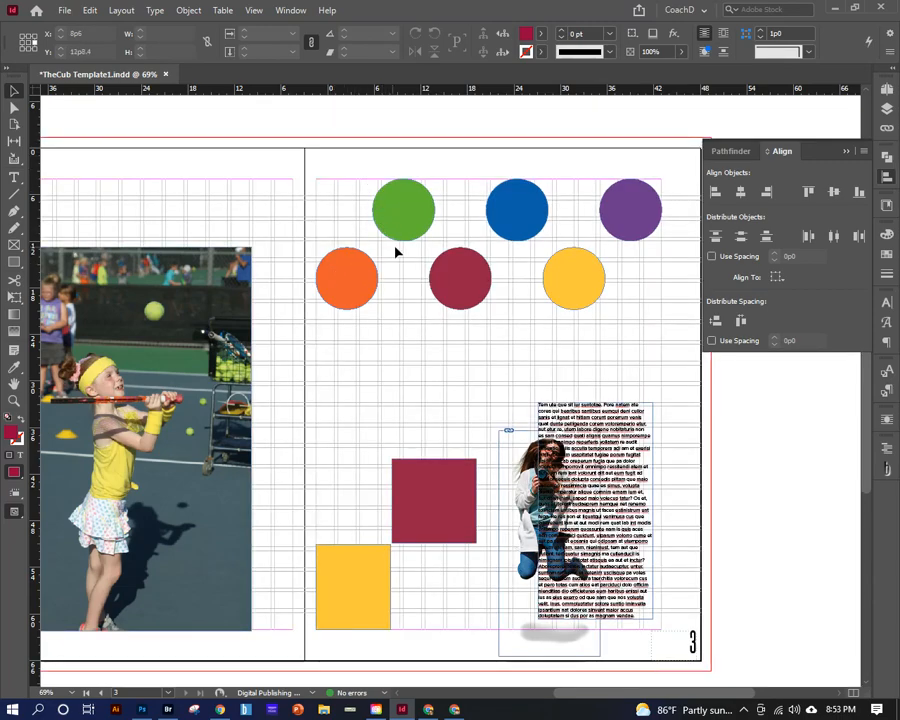
pyautogui.press('w')
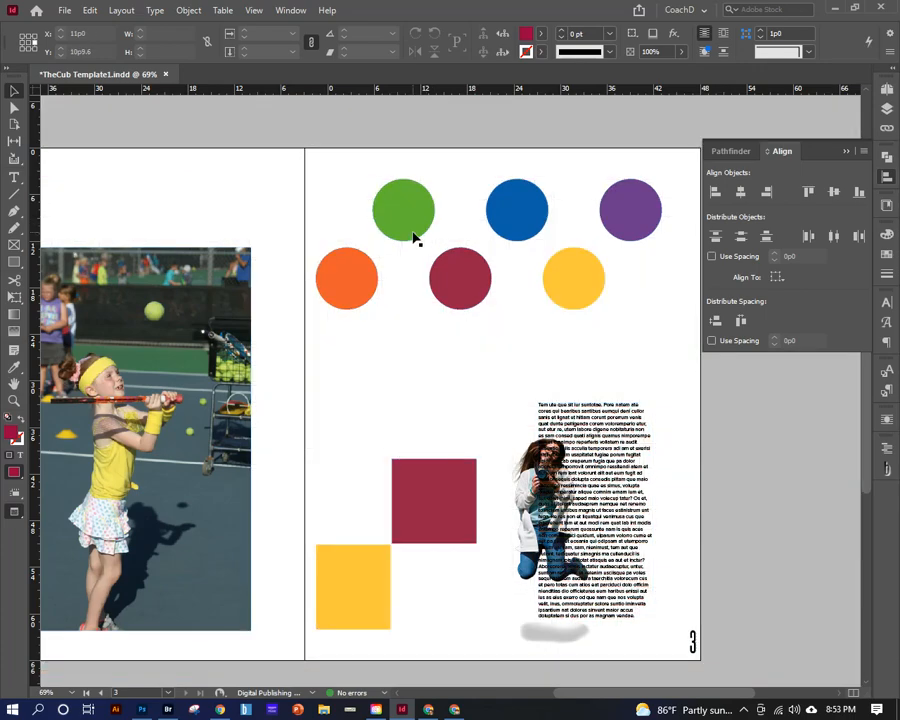
pyautogui.press('w')
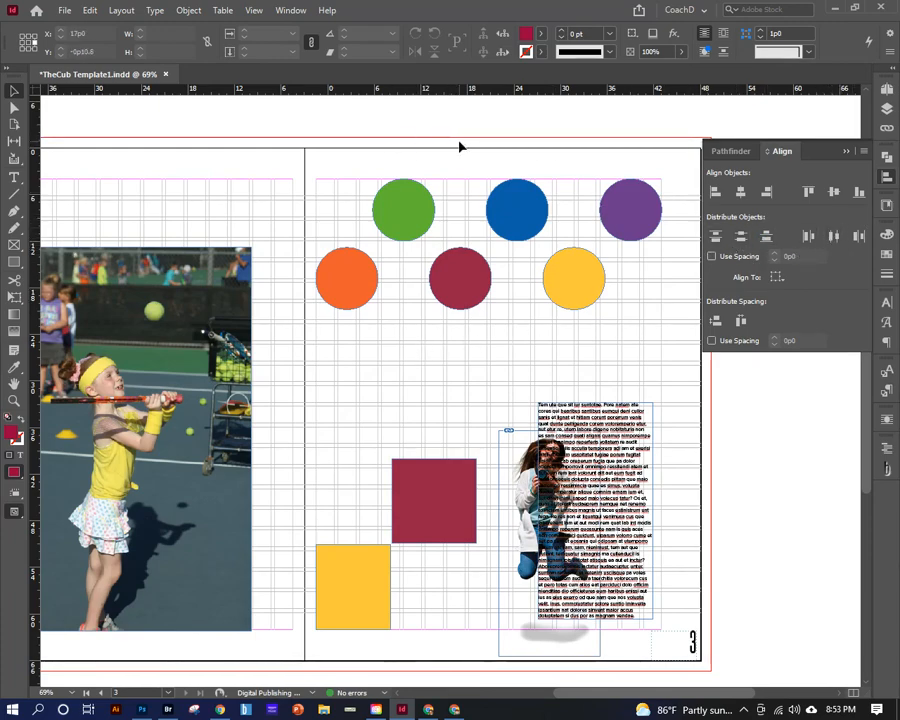
# Step: Distribute the vertical centers of the green, orange and red circles, and deselect them
pyautogui.moveTo(345, 161); pyautogui.dragTo(474, 315)
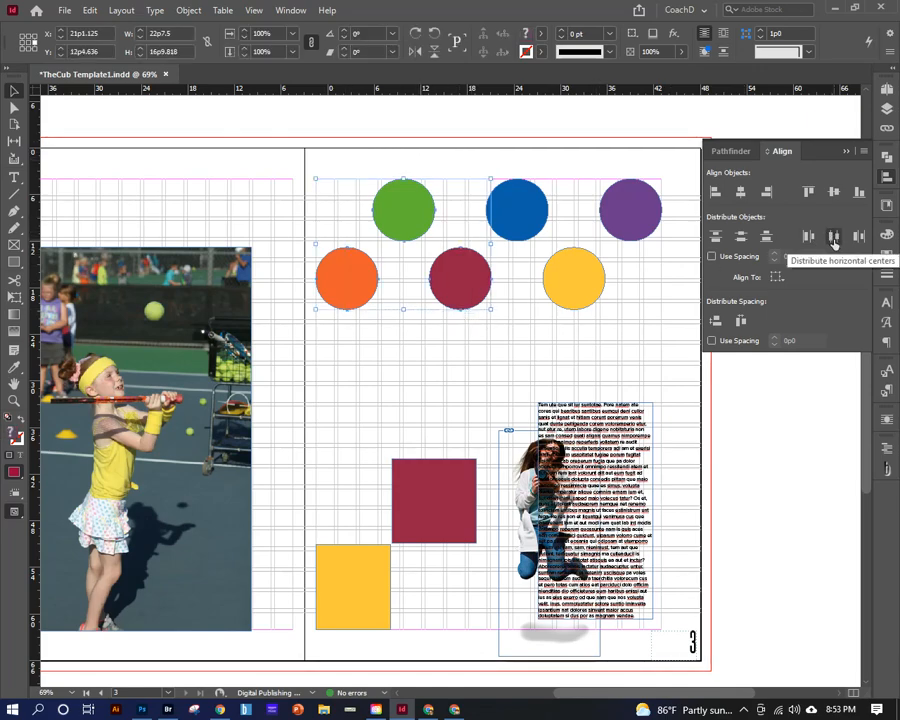
pyautogui.click(740, 238)
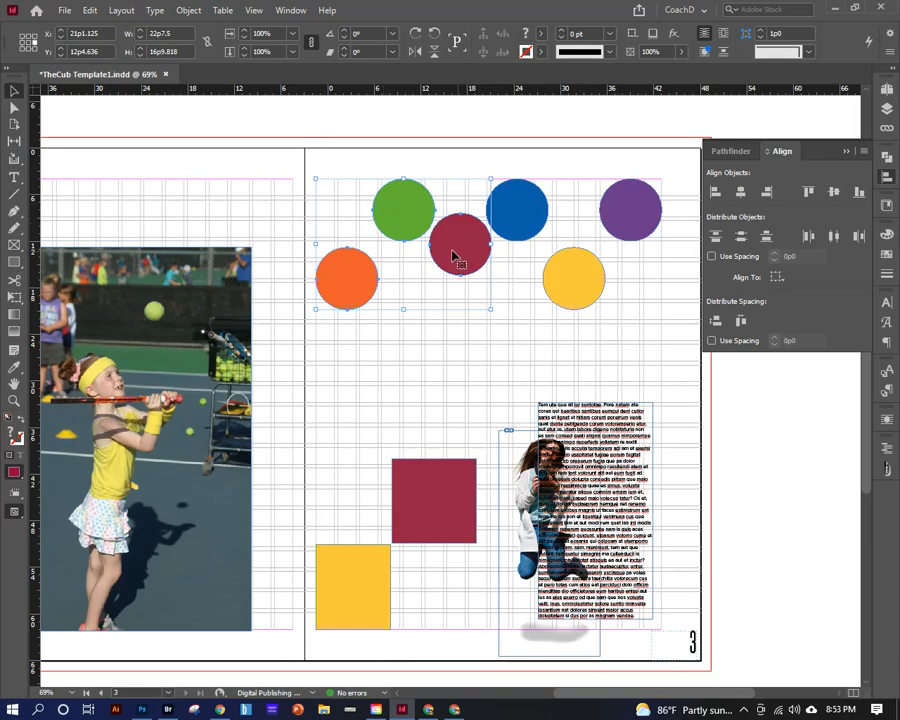
pyautogui.click(415, 375)
# Step: Move the orange and red circles to staggered positions below the green circle
pyautogui.moveTo(350, 290); pyautogui.dragTo(403, 367)
pyautogui.moveTo(452, 242); pyautogui.dragTo(389, 312)
# Step: Distribute the vertical spacing and horizontal centers of the green, red and orange circles, and deselect them
pyautogui.click(410, 218)
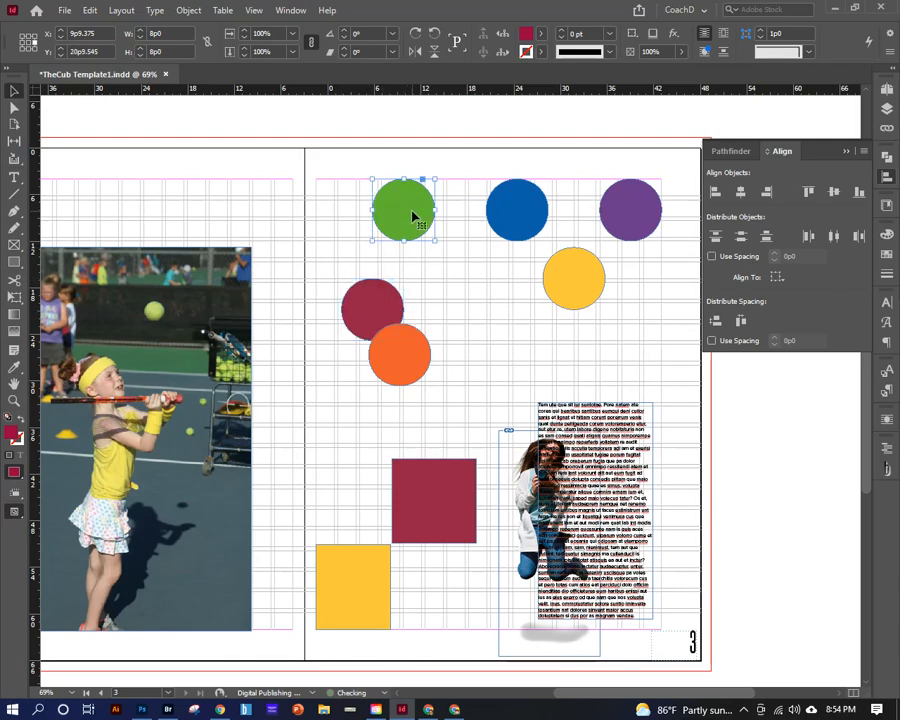
pyautogui.keyDown('shift'); pyautogui.click(383, 310); pyautogui.keyUp('shift')
pyautogui.keyDown('shift'); pyautogui.click(416, 361); pyautogui.keyUp('shift')
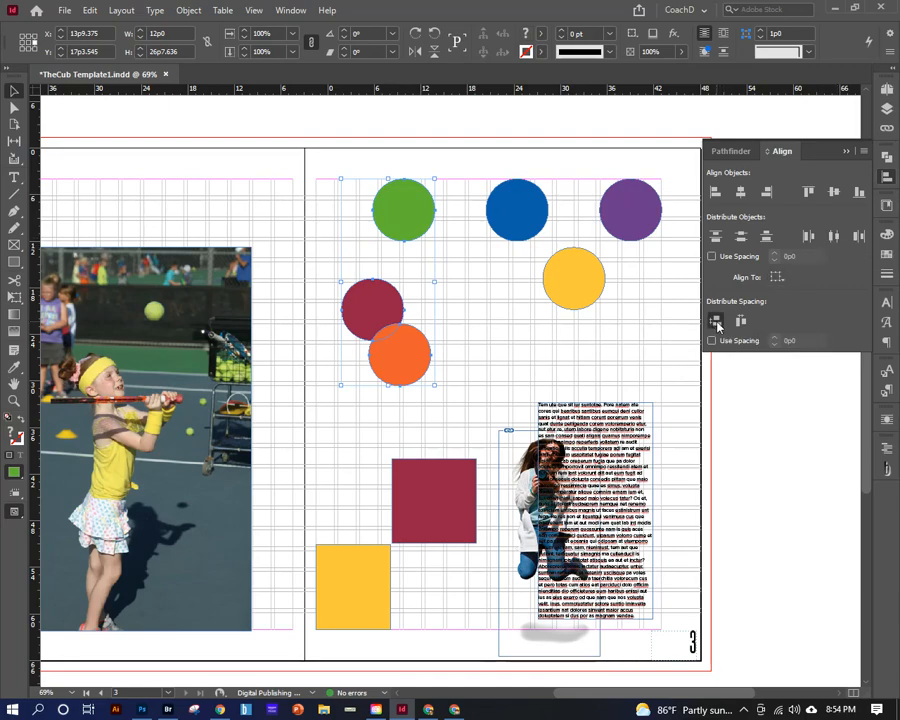
pyautogui.click(716, 321)
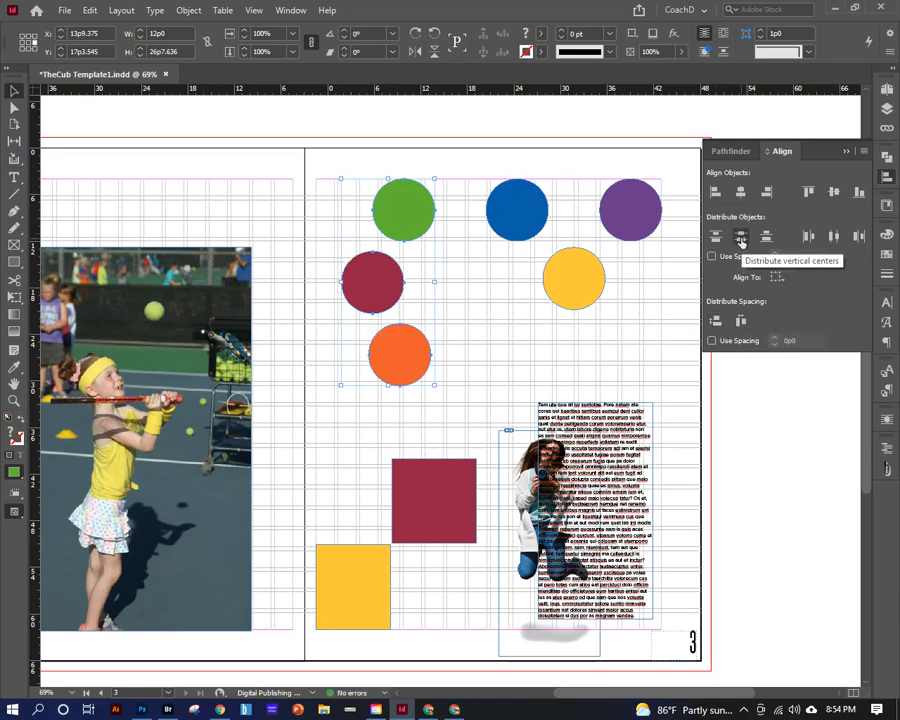
pyautogui.click(834, 237)
pyautogui.click(404, 152)
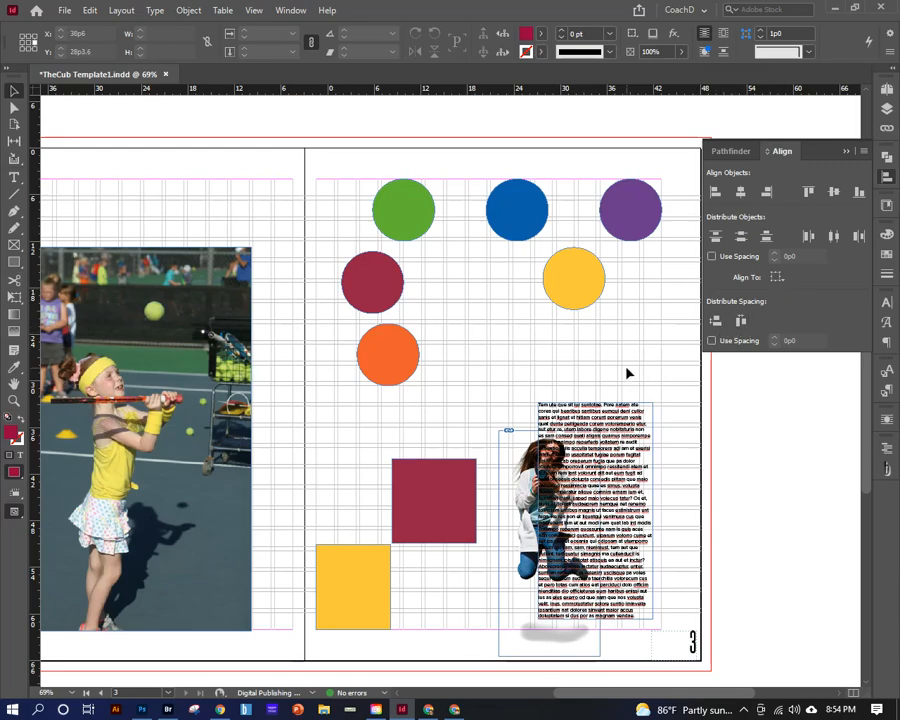
# Step: Put away the Align options and open the Cub2021 library in CC Libraries
pyautogui.click(846, 152)
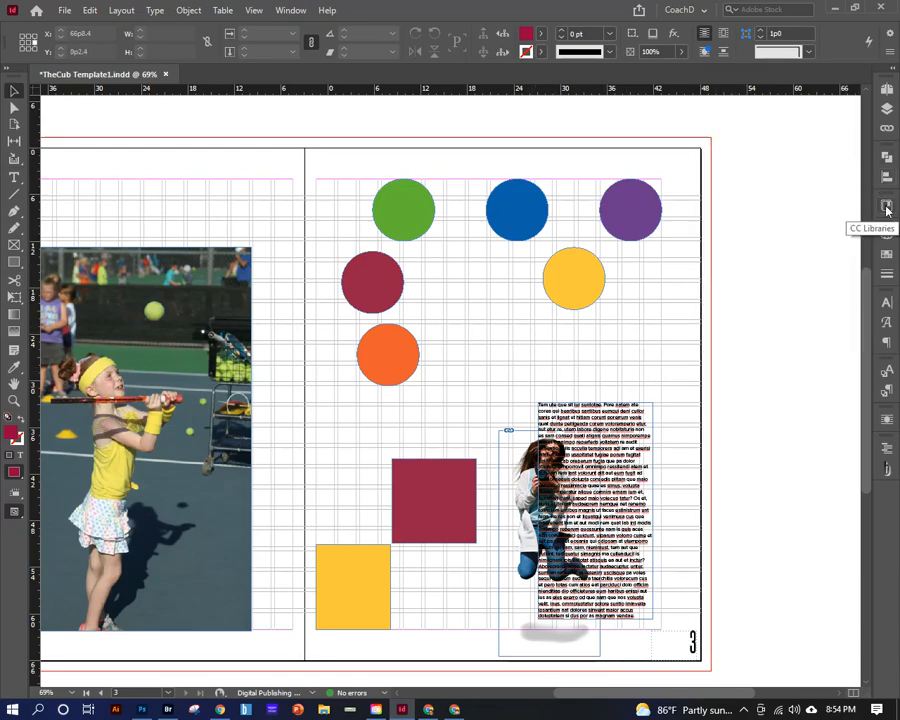
pyautogui.click(886, 206)
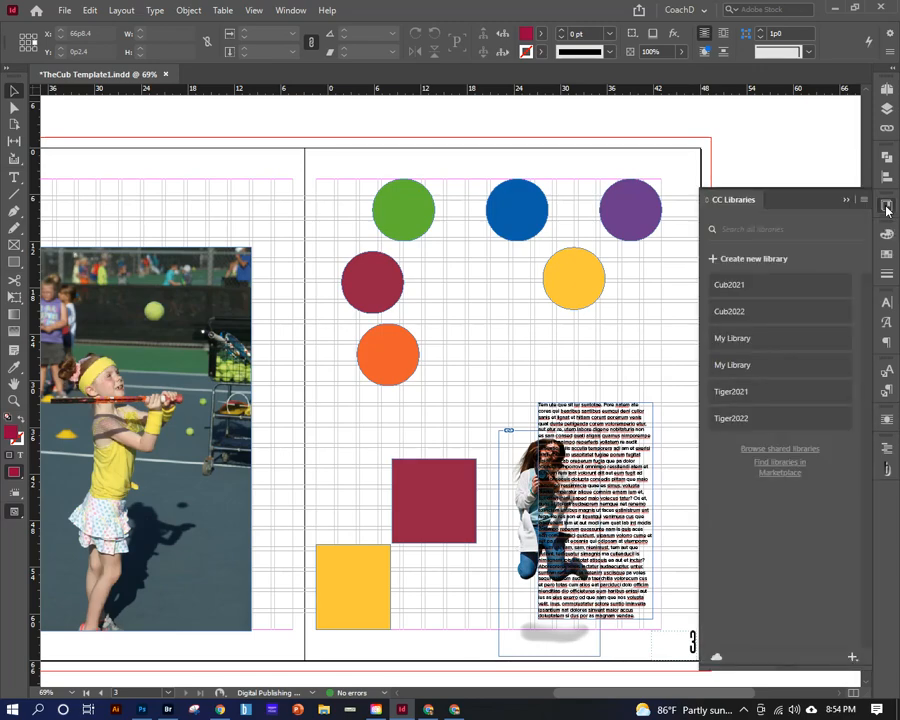
pyautogui.click(731, 285)
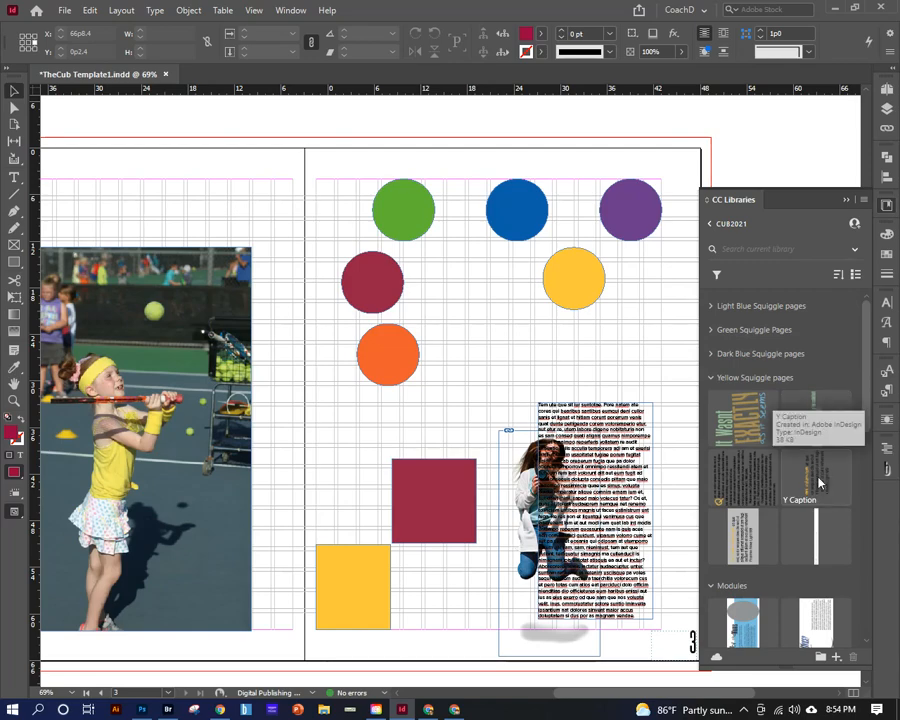
# Step: Place the Y Caption item from Yellow Squiggle pages on page 3, rotated to 0° at the right margin above the body text
pyautogui.moveTo(818, 483); pyautogui.dragTo(318, 422)
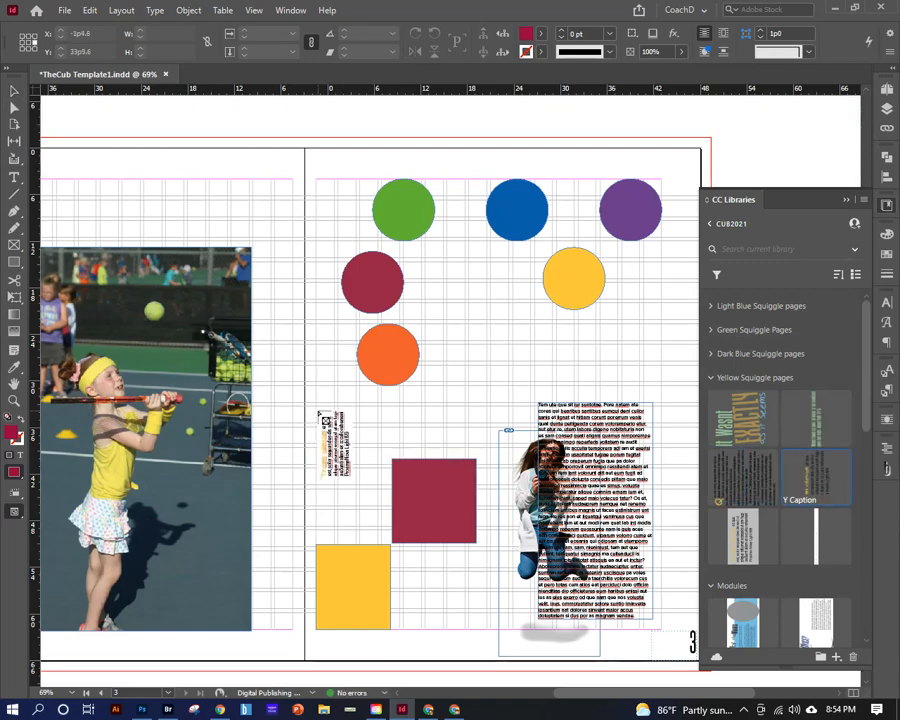
pyautogui.click(314, 412)
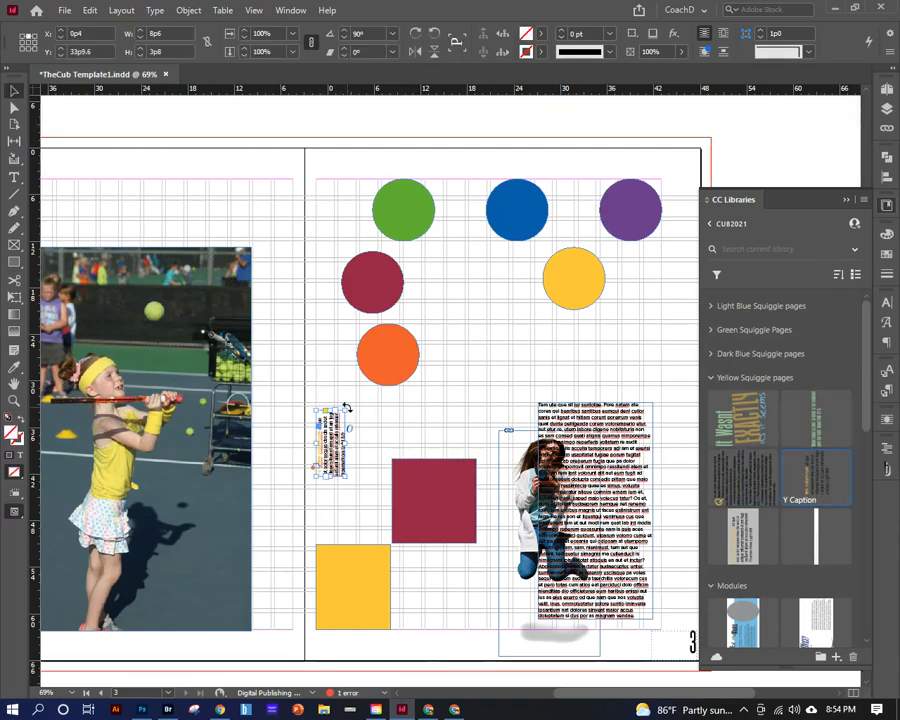
pyautogui.moveTo(346, 408); pyautogui.dragTo(628, 365)
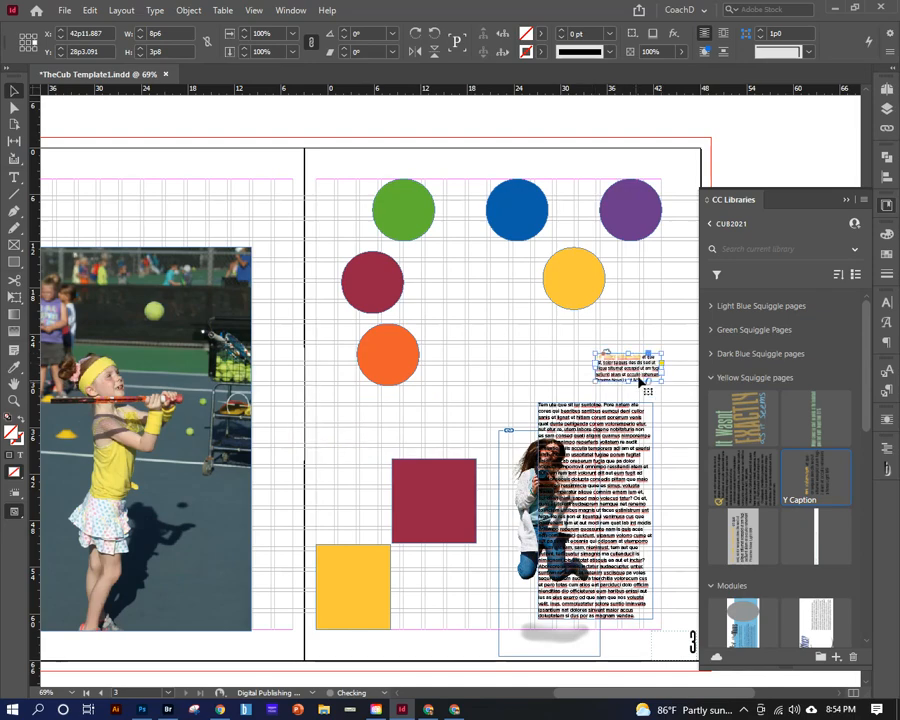
pyautogui.click(675, 326)
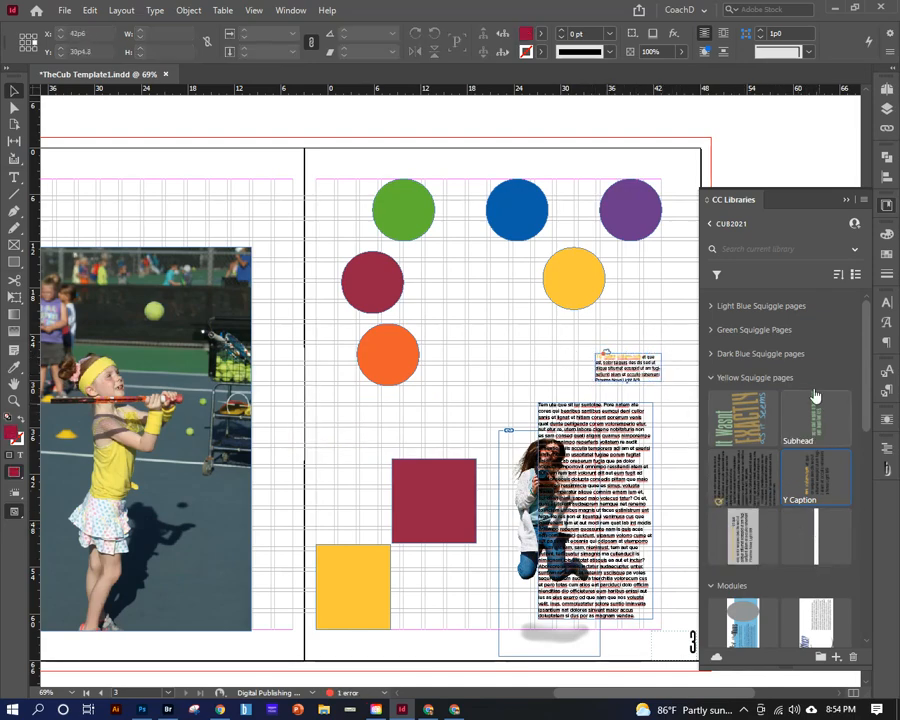
# Step: Place the Artwork 30 module across the middle row of circles and the Artwork 31 module above the yellow square
pyautogui.click(714, 381)
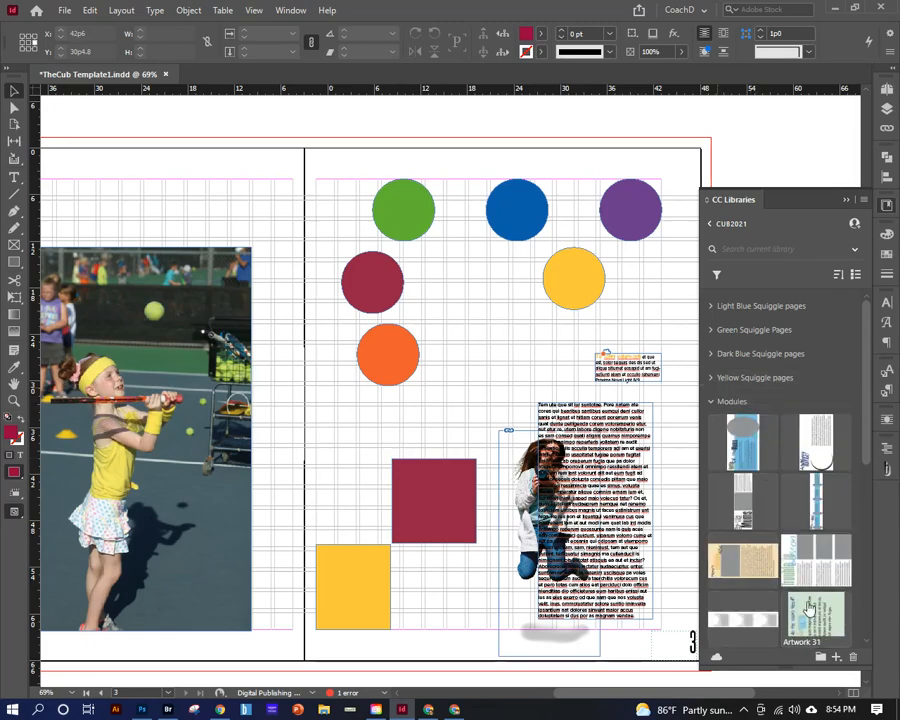
pyautogui.scroll(-1, 815, 590)
pyautogui.scroll(-3, 815, 590)
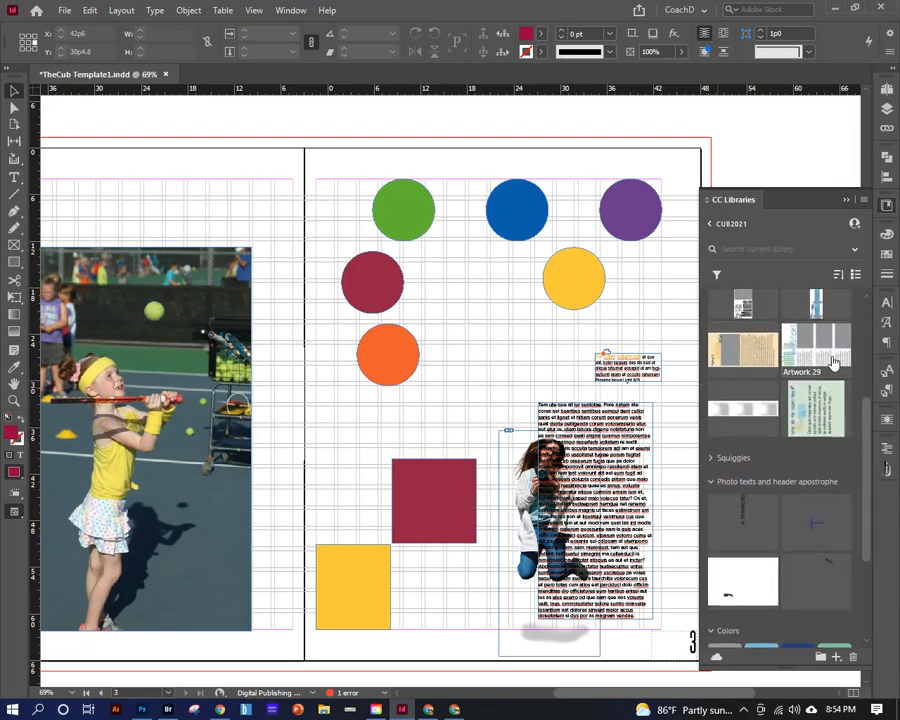
pyautogui.moveTo(738, 412); pyautogui.dragTo(284, 238)
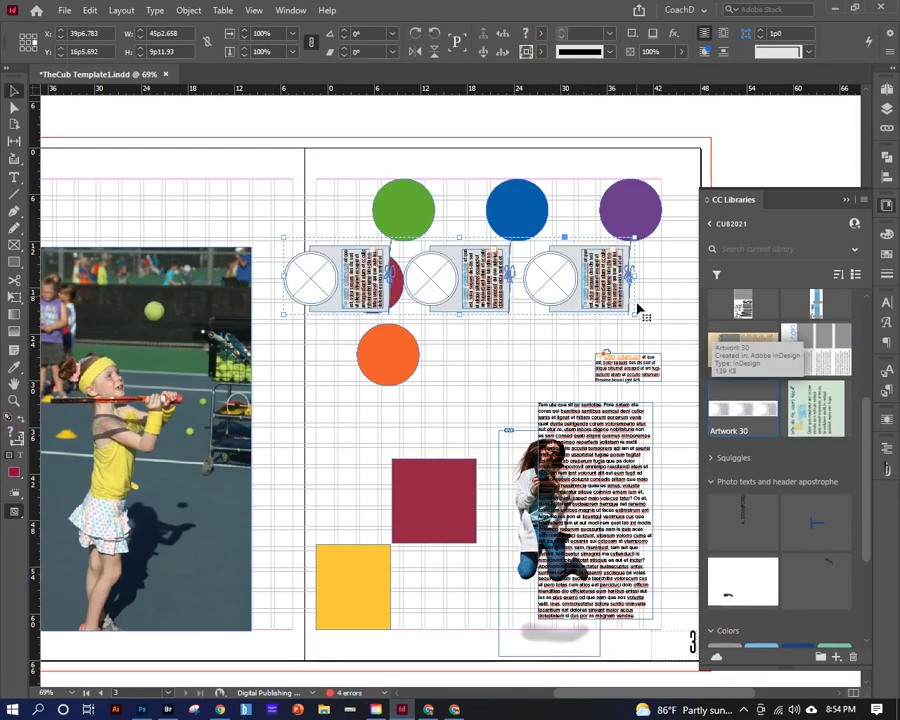
pyautogui.moveTo(830, 422); pyautogui.dragTo(320, 412)
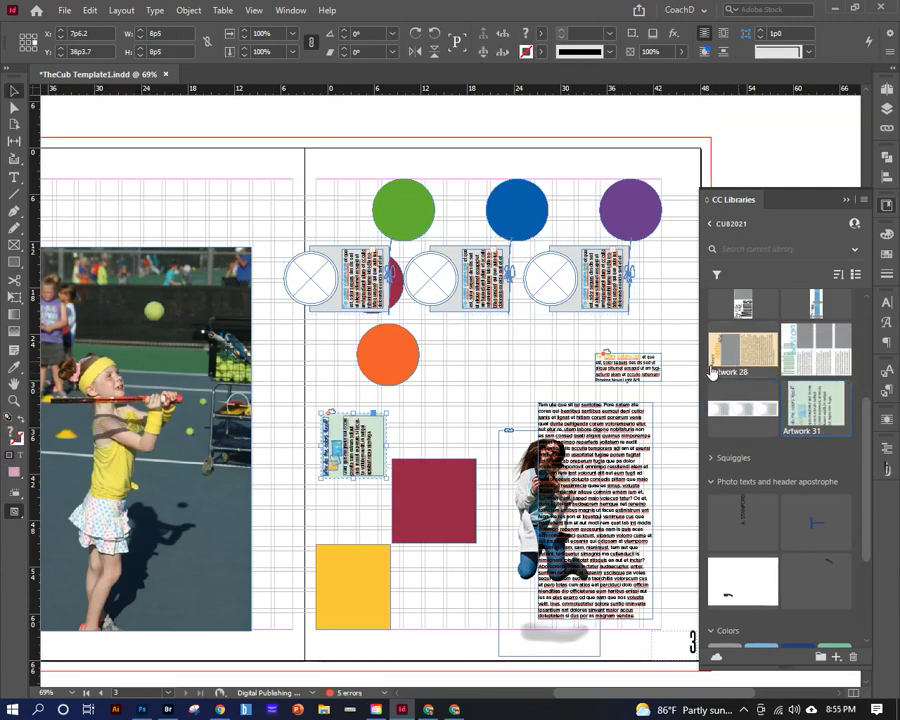
# Step: Place the Artwork 27 module on the spread, rotate it to -90° and move it across the top of both pages
pyautogui.scroll(5, 790, 360)
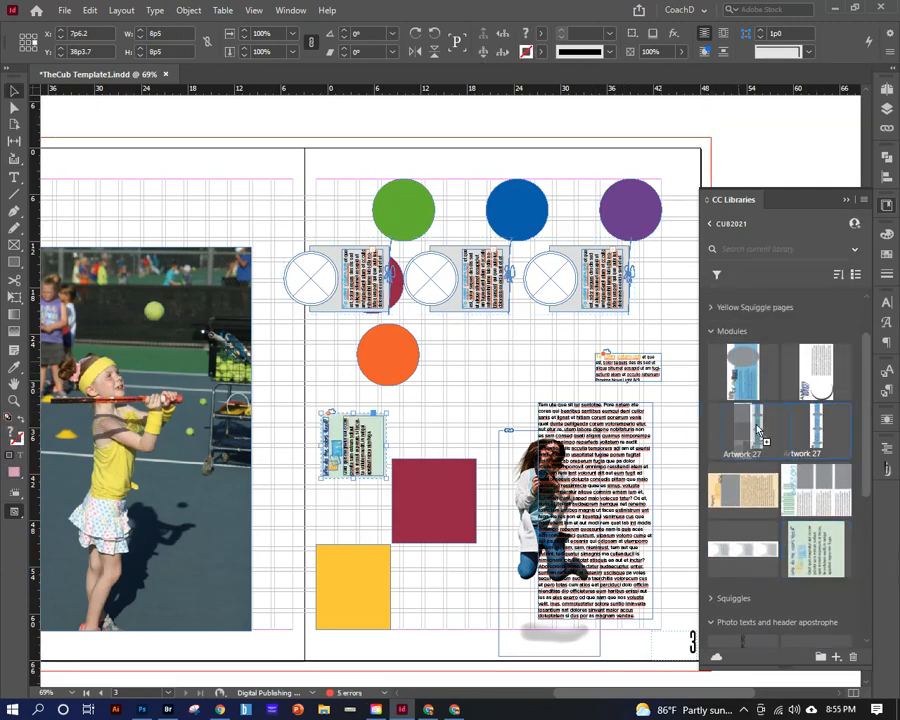
pyautogui.click(294, 366)
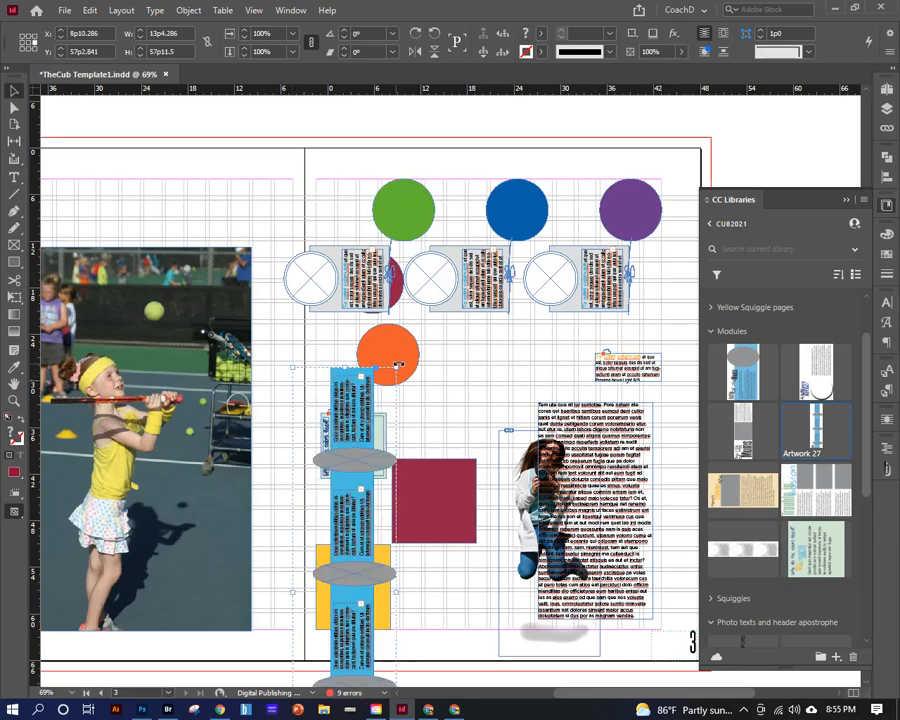
pyautogui.moveTo(476, 581); pyautogui.dragTo(477, 608)
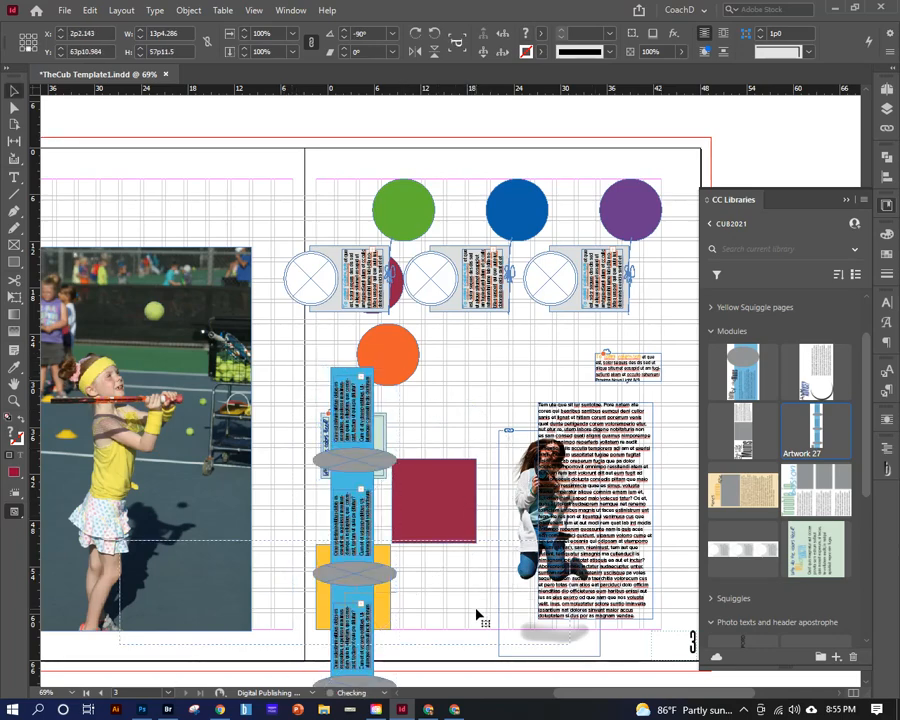
pyautogui.moveTo(405, 603); pyautogui.dragTo(371, 236)
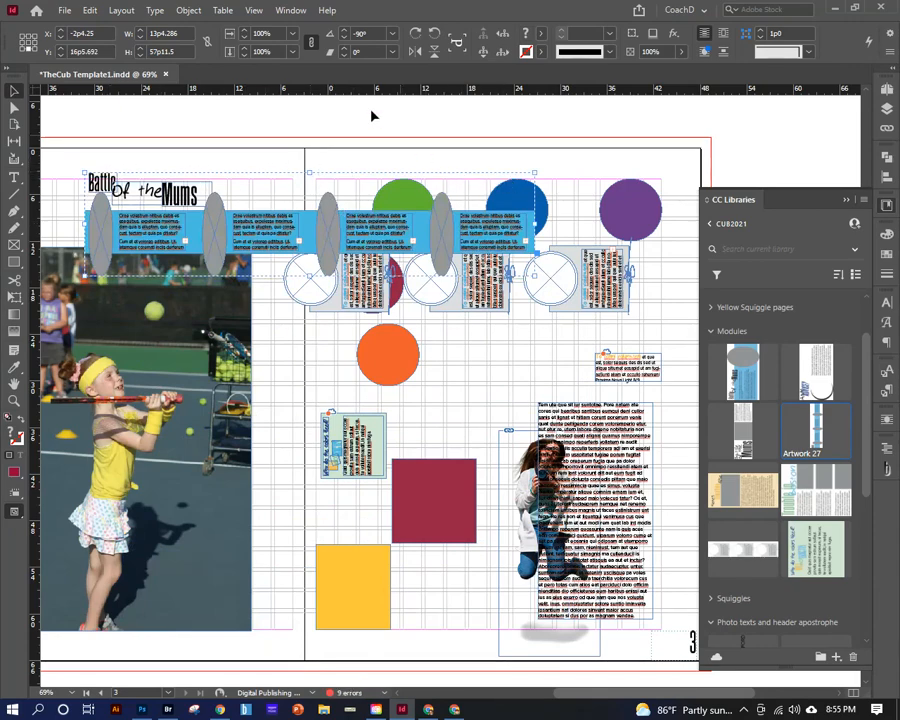
# Step: Ungroup the Artwork 27 module, select one of its sections and deselect it
pyautogui.click(189, 11)
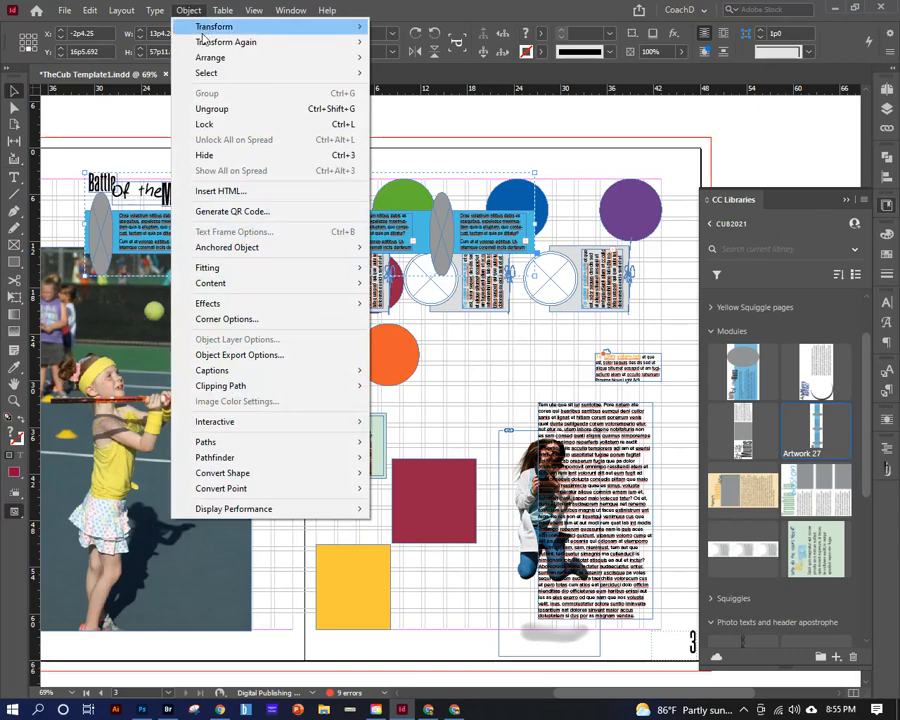
pyautogui.click(235, 109)
pyautogui.click(350, 227)
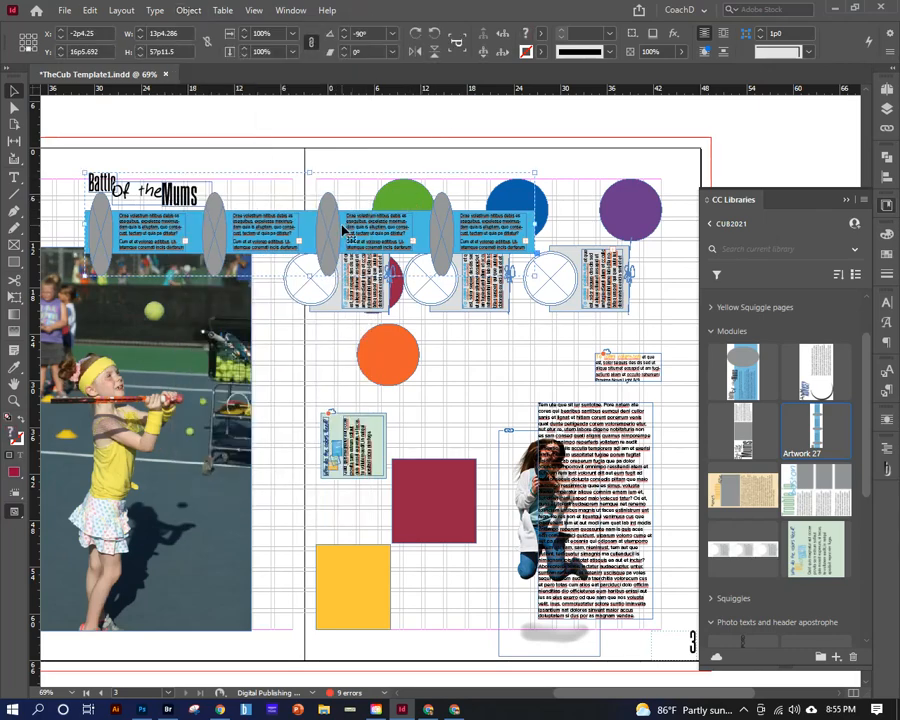
pyautogui.hotkey('ctrl', 'shift', 'g')
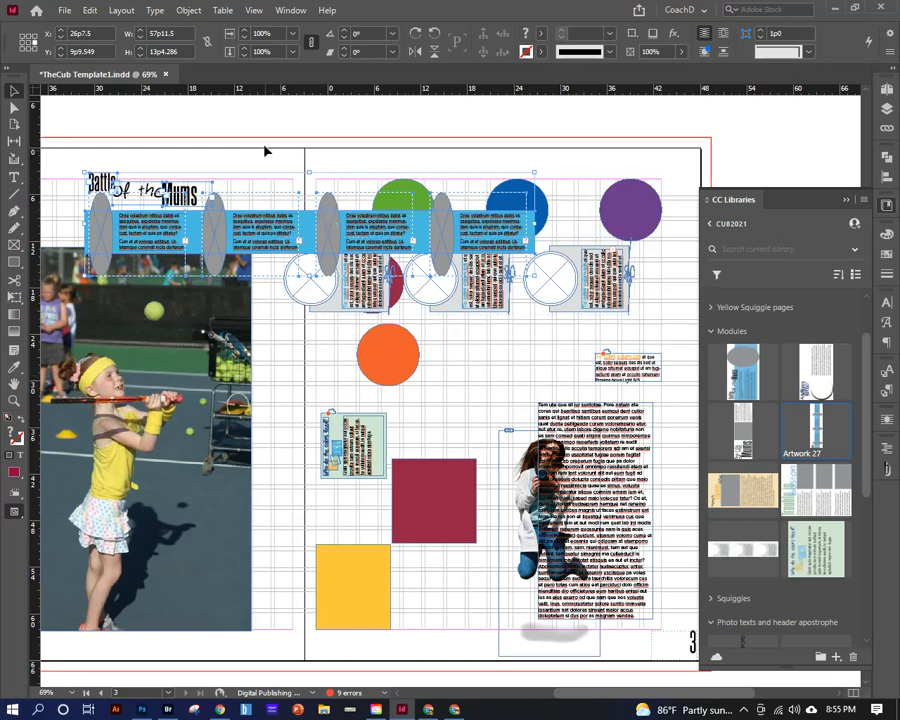
pyautogui.click(236, 236)
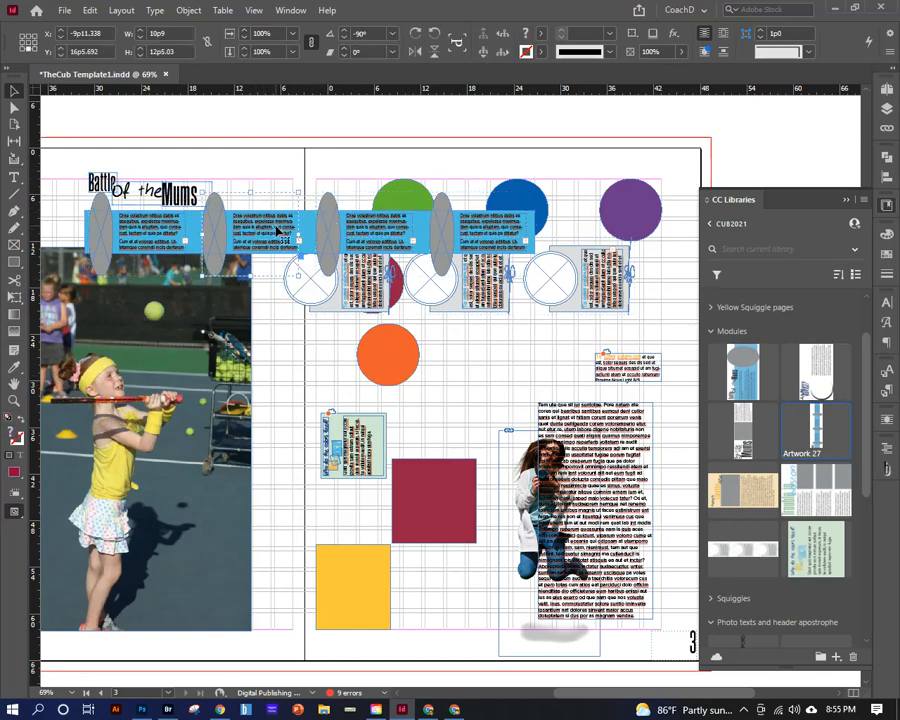
pyautogui.click(267, 126)
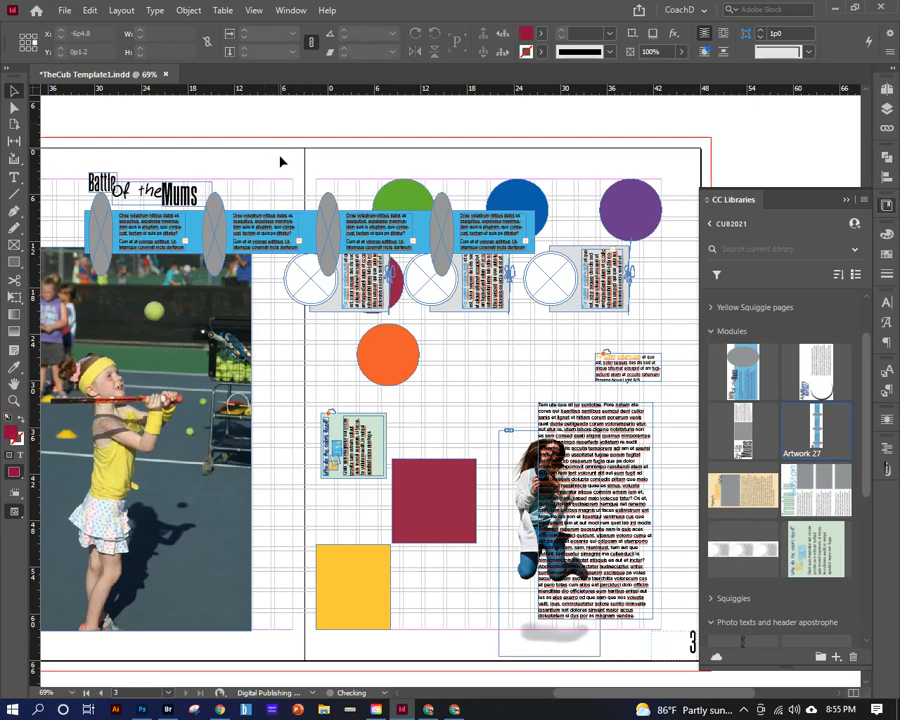
# Step: Undo the ungrouping and the placement of the Artwork 27, 31 and 30 modules
pyautogui.hotkey('ctrl', 'z')
pyautogui.hotkey('ctrl', 'z')
pyautogui.hotkey('ctrl', 'z')
pyautogui.hotkey('ctrl', 'z')
pyautogui.hotkey('ctrl', 'z')
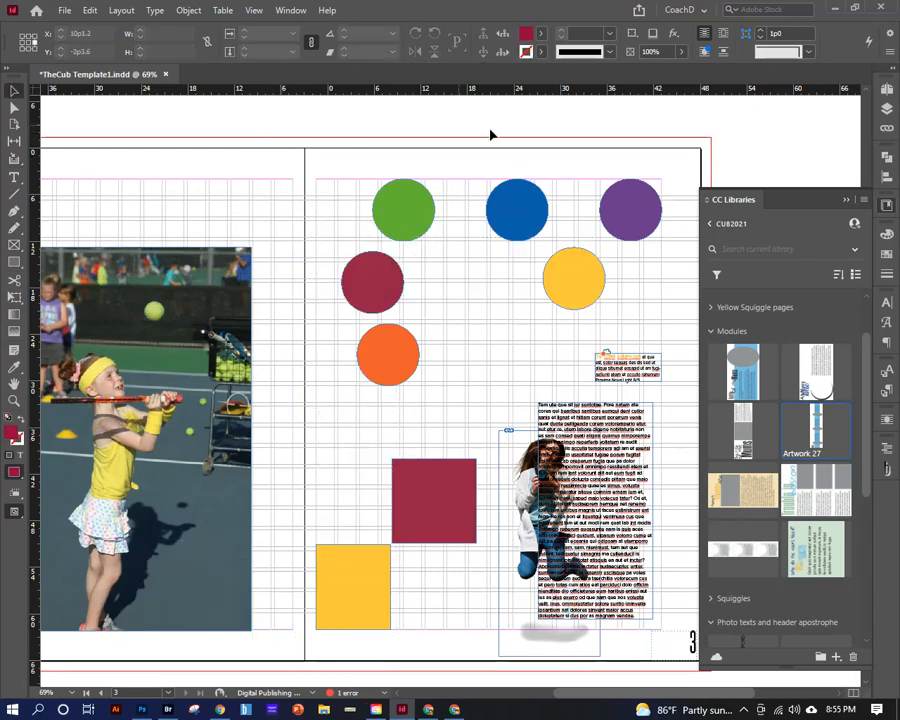
# Step: Close the library, select the purple circle and set its color model to RGB
pyautogui.click(846, 200)
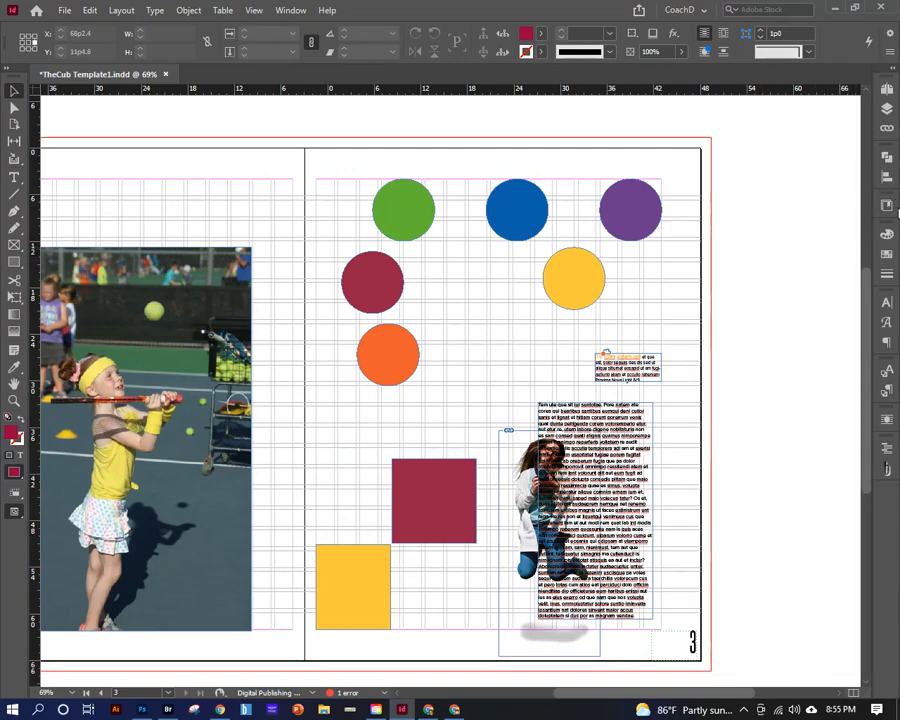
pyautogui.click(886, 233)
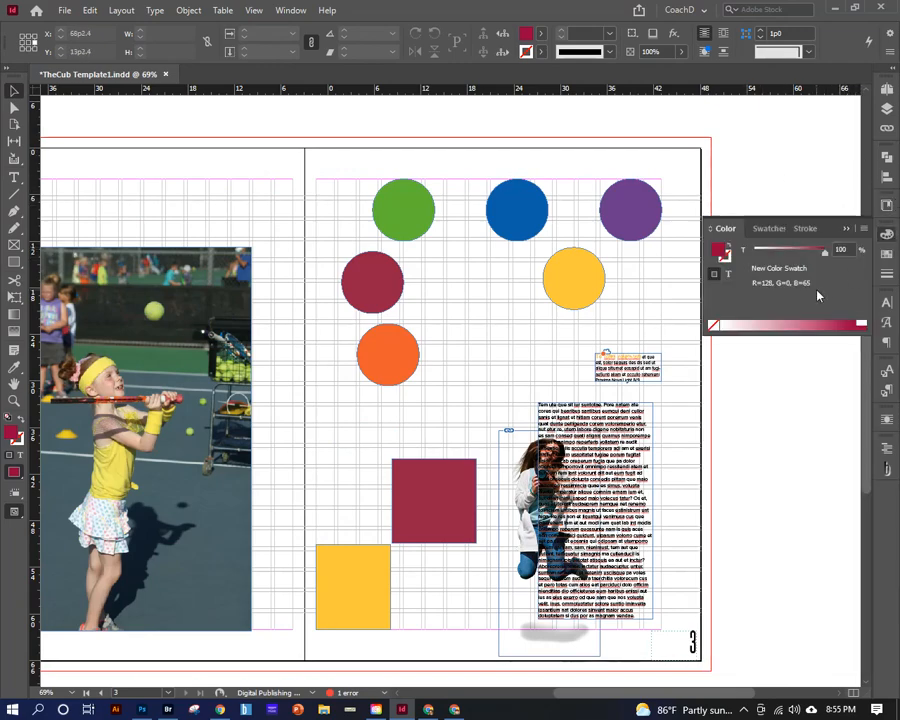
pyautogui.click(865, 230)
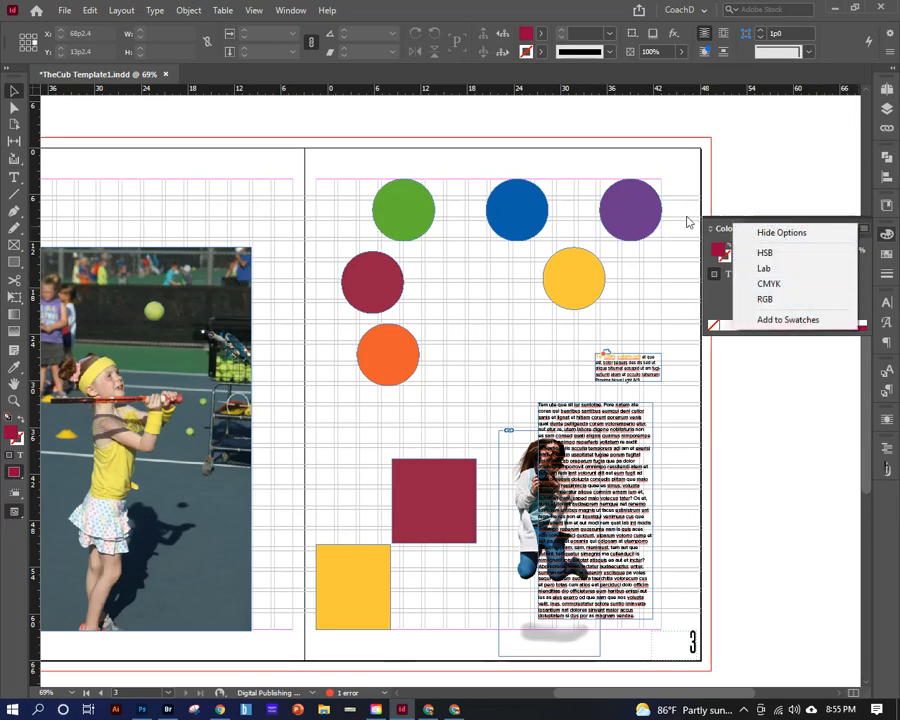
pyautogui.click(629, 207)
pyautogui.click(631, 209)
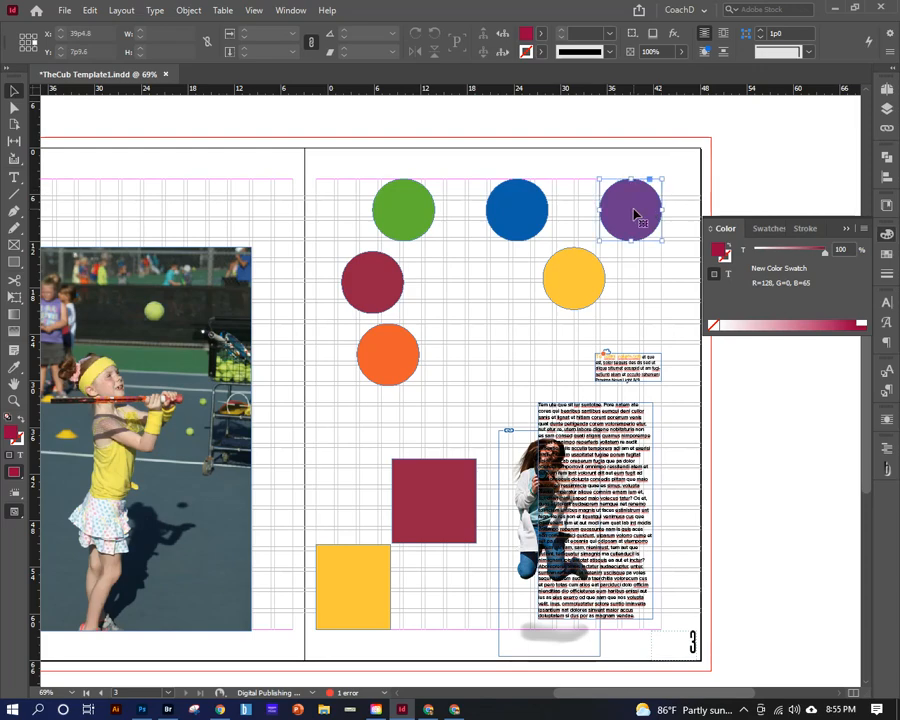
pyautogui.click(865, 230)
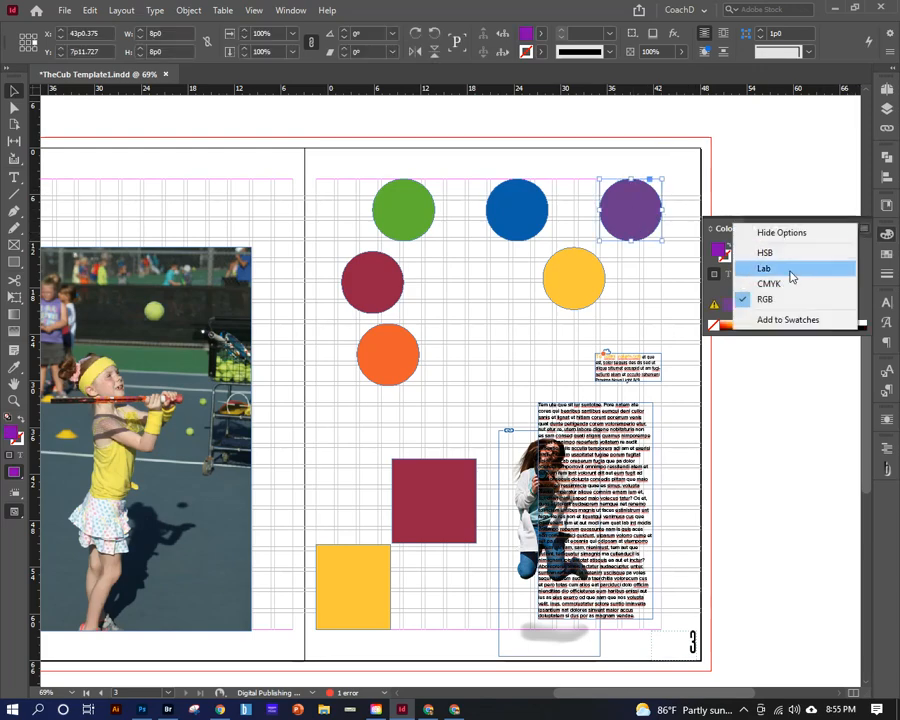
pyautogui.click(765, 299)
pyautogui.click(753, 180)
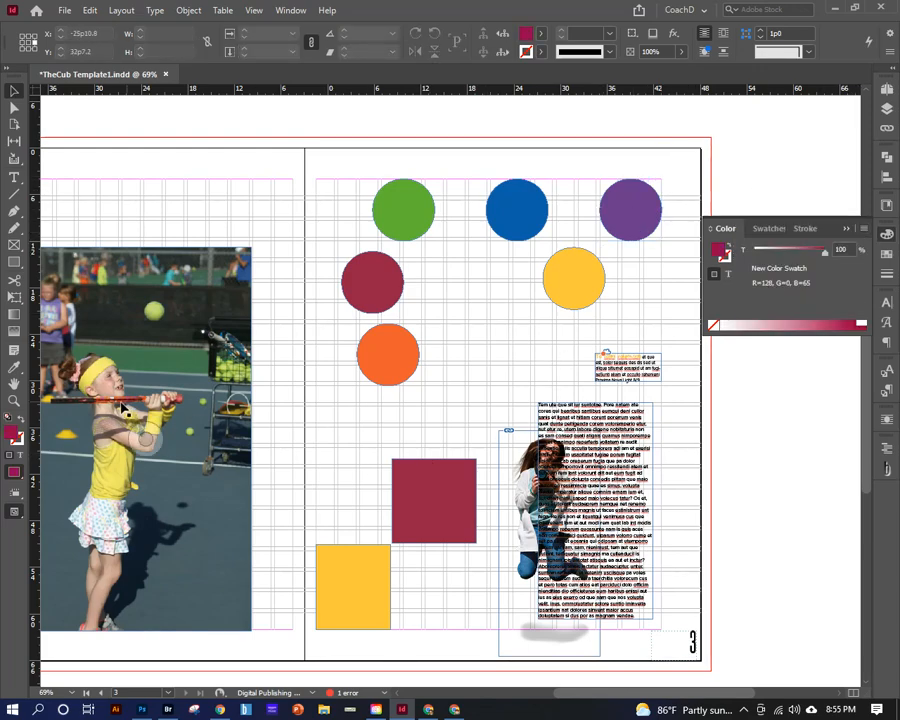
# Step: Select the tennis photo, the maroon circle and groups of circles to examine their color values, then deselect everything
pyautogui.click(143, 437)
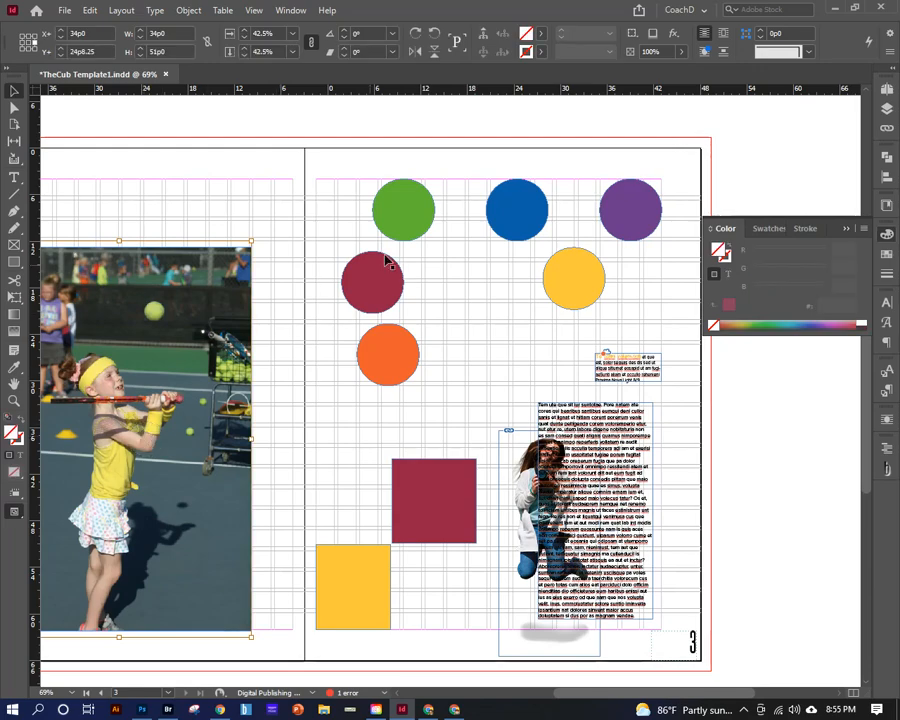
pyautogui.click(372, 289)
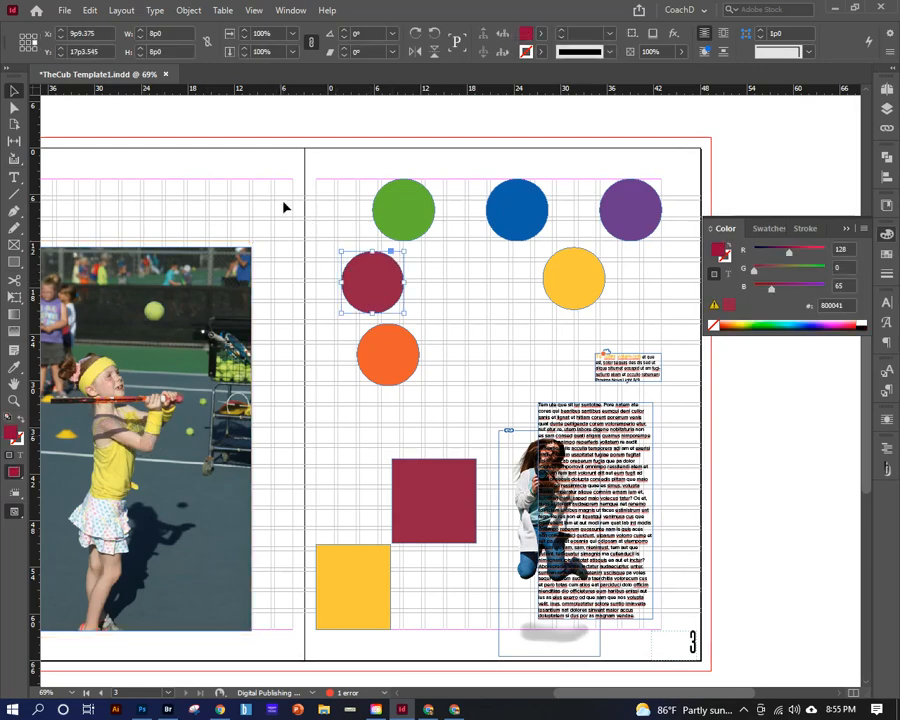
pyautogui.moveTo(172, 140); pyautogui.dragTo(724, 614)
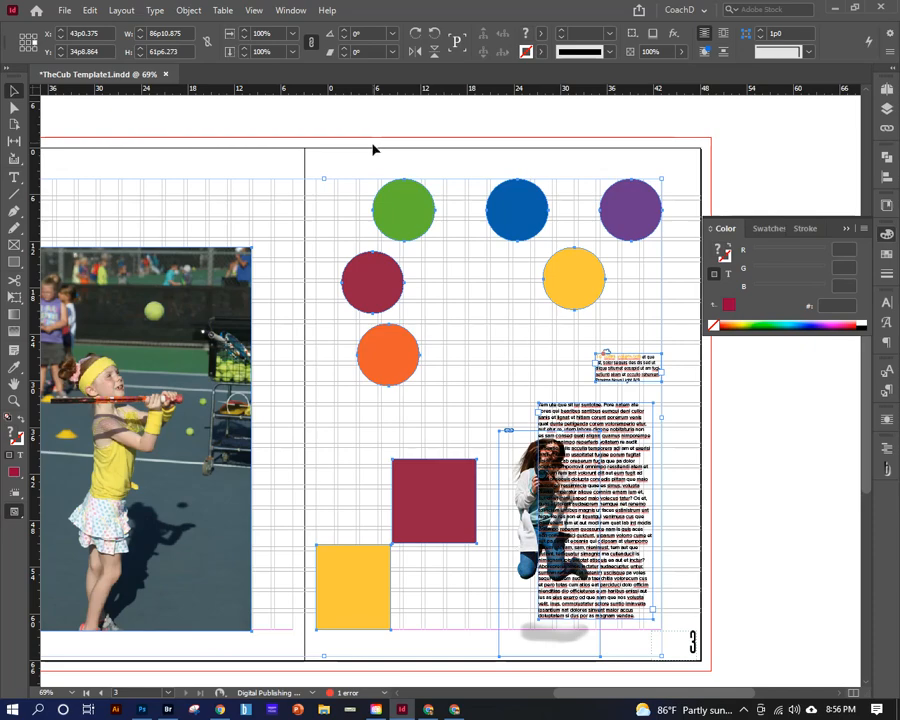
pyautogui.moveTo(242, 143); pyautogui.dragTo(520, 303)
pyautogui.moveTo(359, 148); pyautogui.dragTo(650, 336)
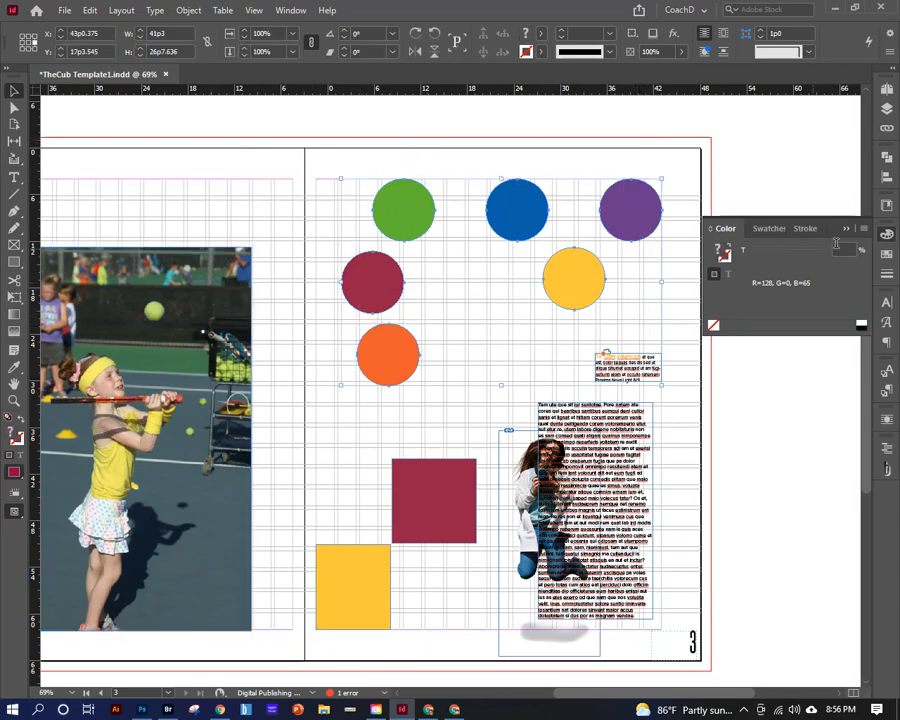
pyautogui.click(795, 406)
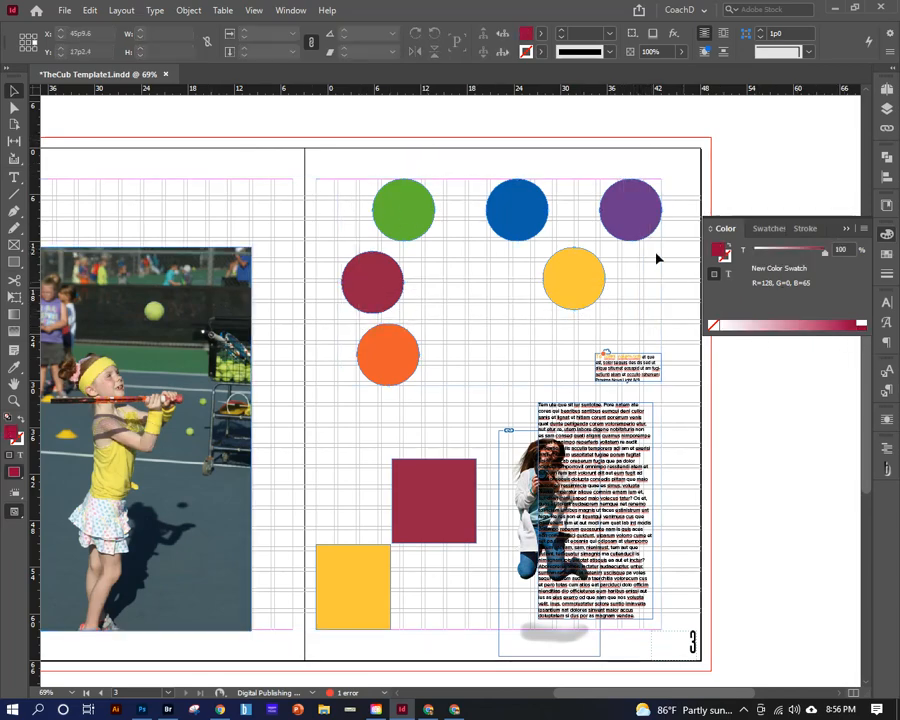
# Step: Add the purple circle's fill as a swatch in The Cub Page Colors group
pyautogui.click(644, 204)
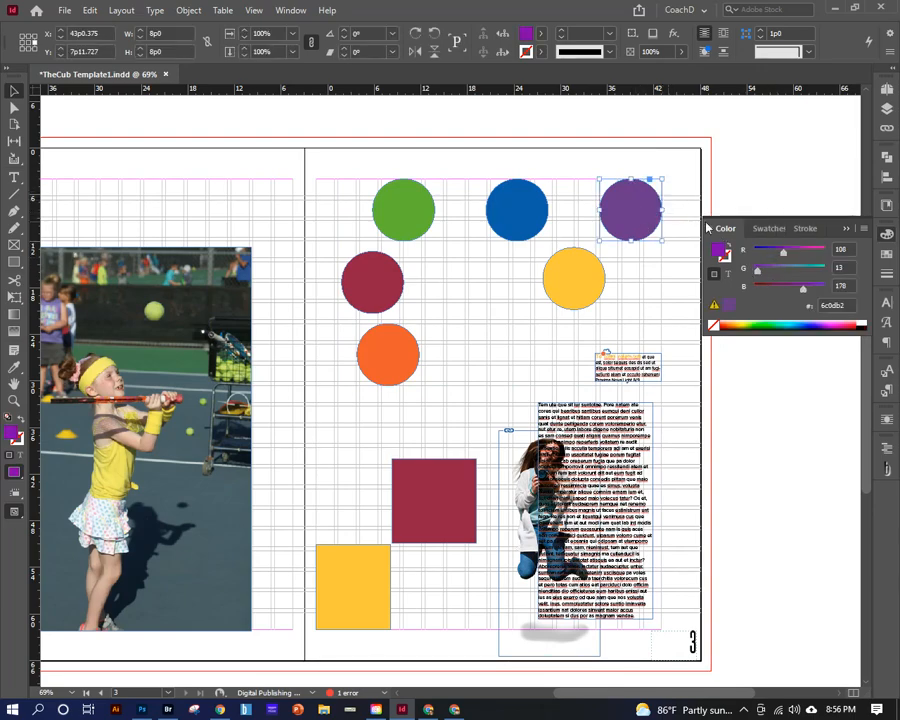
pyautogui.click(887, 258)
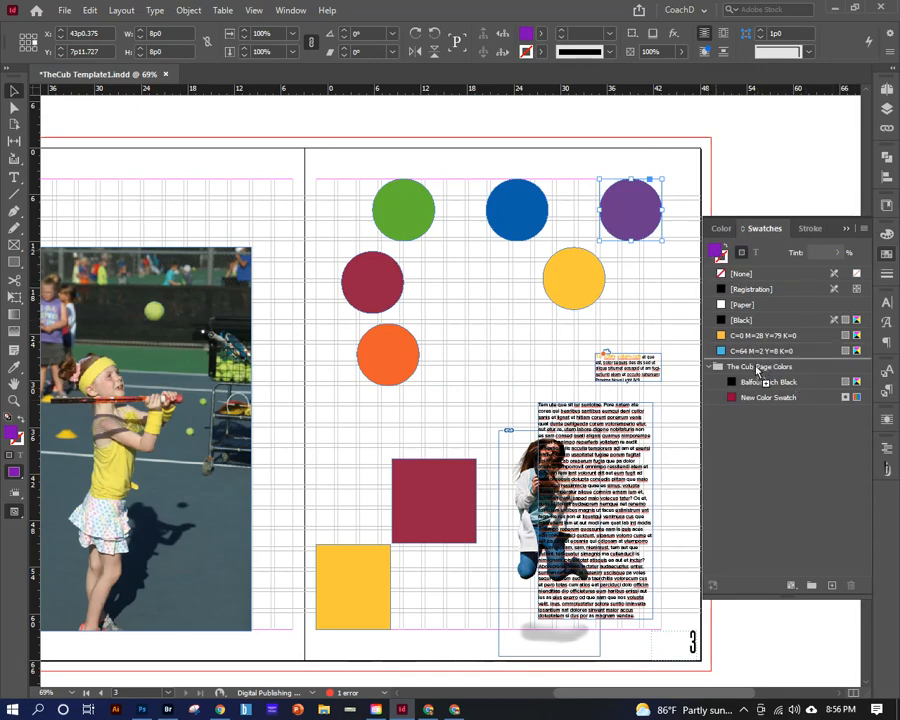
pyautogui.moveTo(757, 371); pyautogui.dragTo(758, 370)
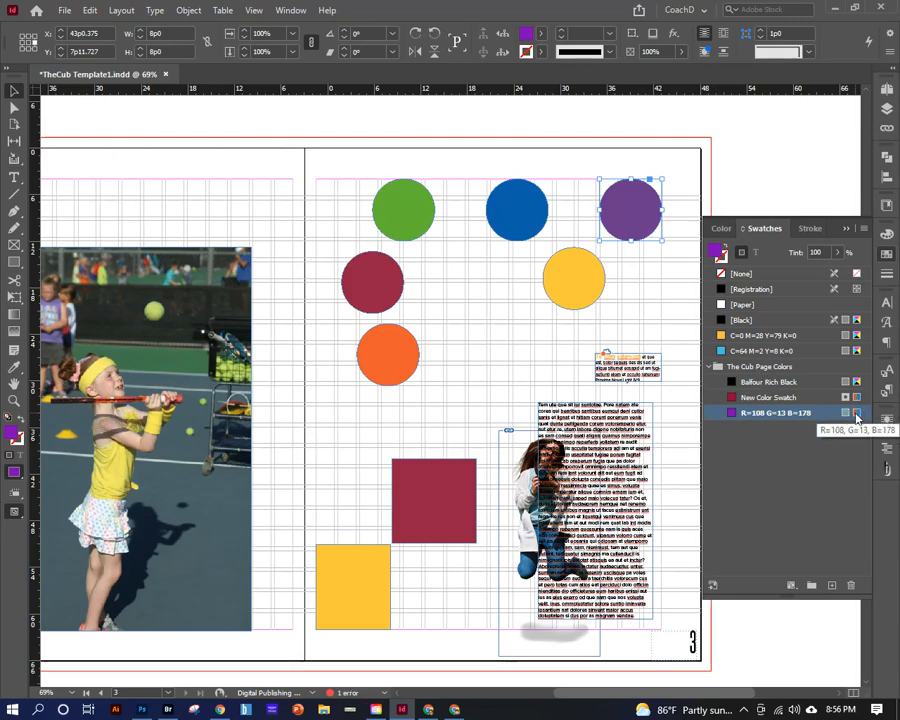
# Step: Try a 46% tint and the New Color Swatch fill on the purple circle, and undo both changes
pyautogui.click(838, 252)
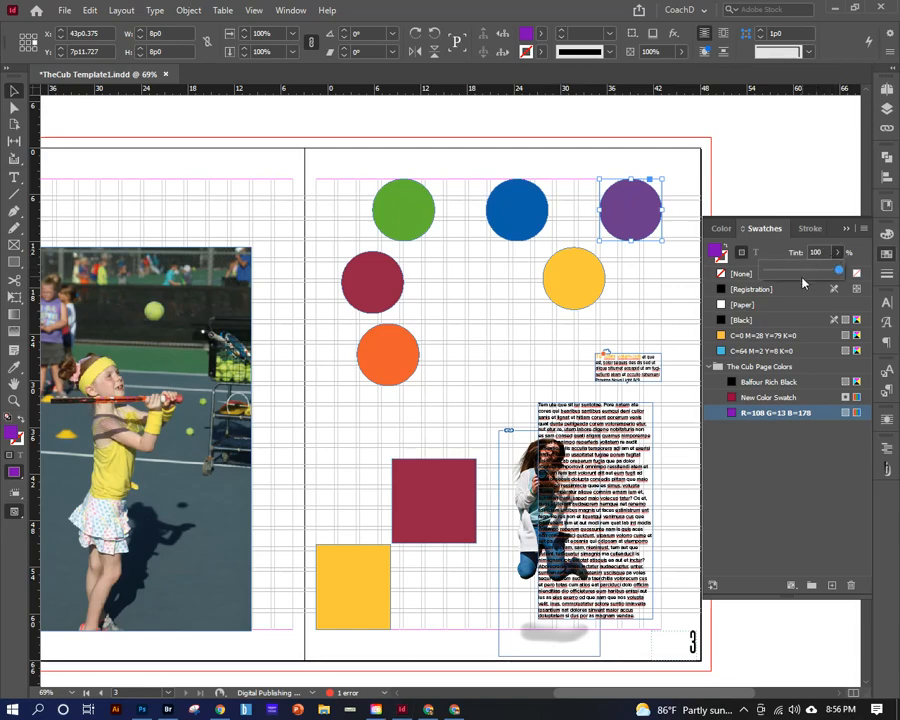
pyautogui.click(798, 273)
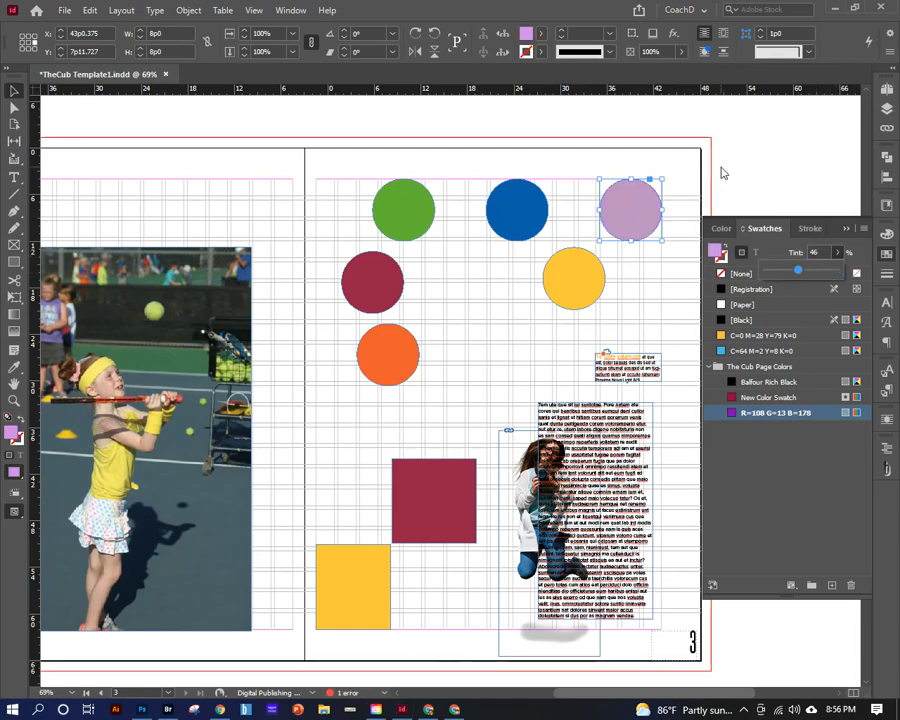
pyautogui.click(760, 397)
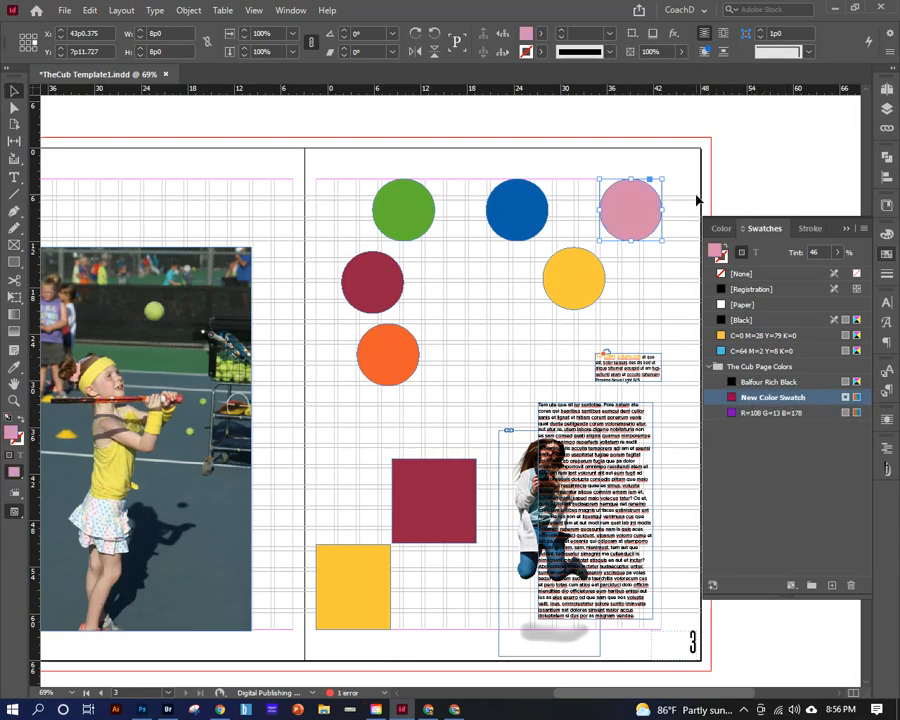
pyautogui.hotkey('ctrl', 'z')
pyautogui.hotkey('ctrl', 'z')
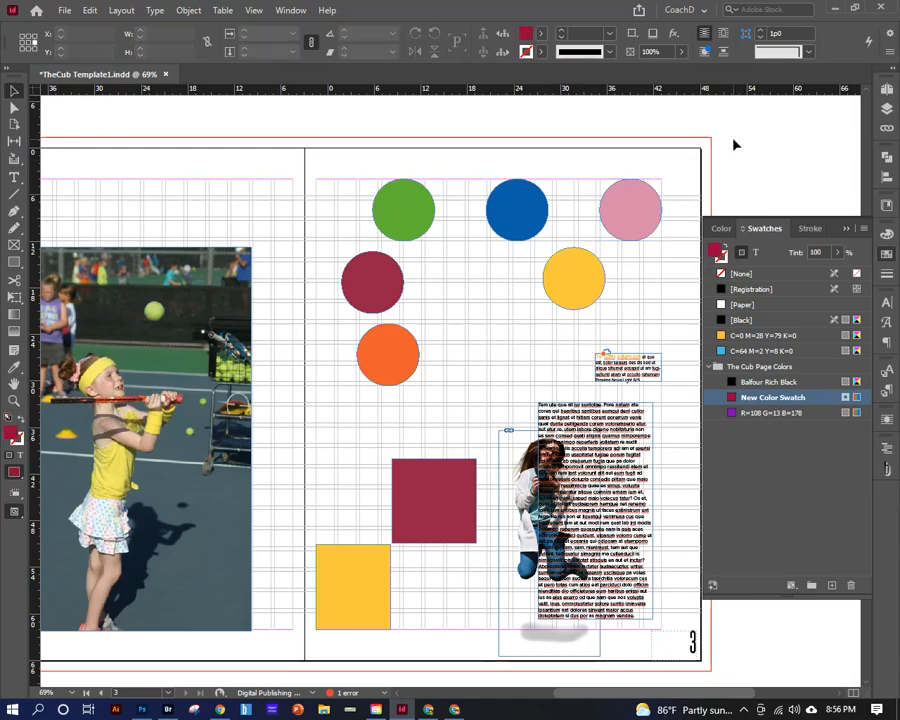
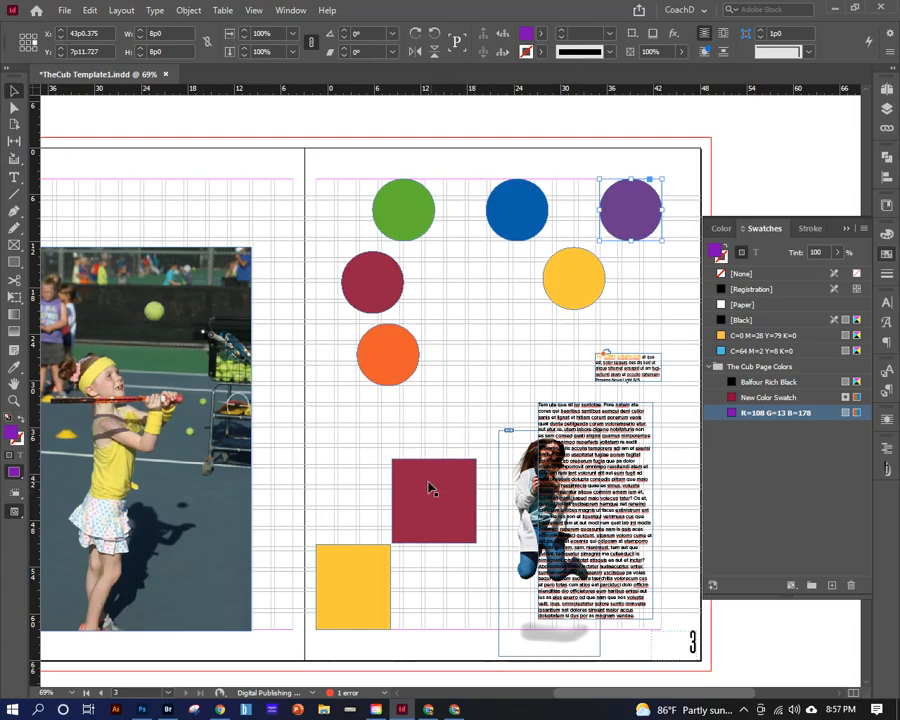
# Step: Move the yellow square so it overlaps the maroon square, and set the maroon square's tint to 31%
pyautogui.moveTo(364, 578)
pyautogui.mouseDown()
pyautogui.moveTo(396, 562)
pyautogui.moveTo(392, 550)
pyautogui.moveTo(372, 564)
pyautogui.moveTo(373, 556)
pyautogui.mouseUp()
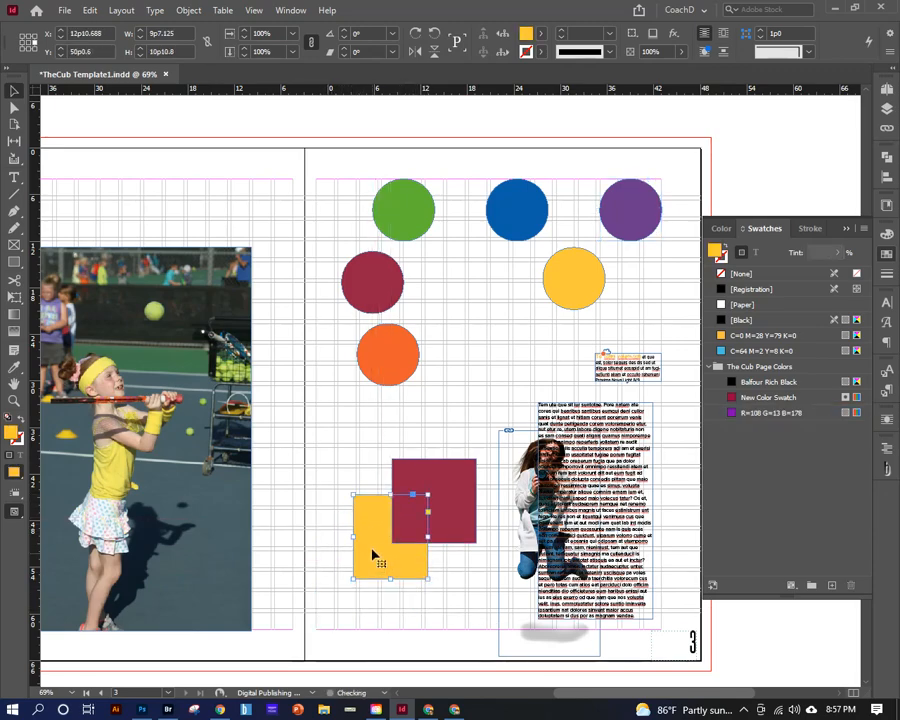
pyautogui.click(450, 468)
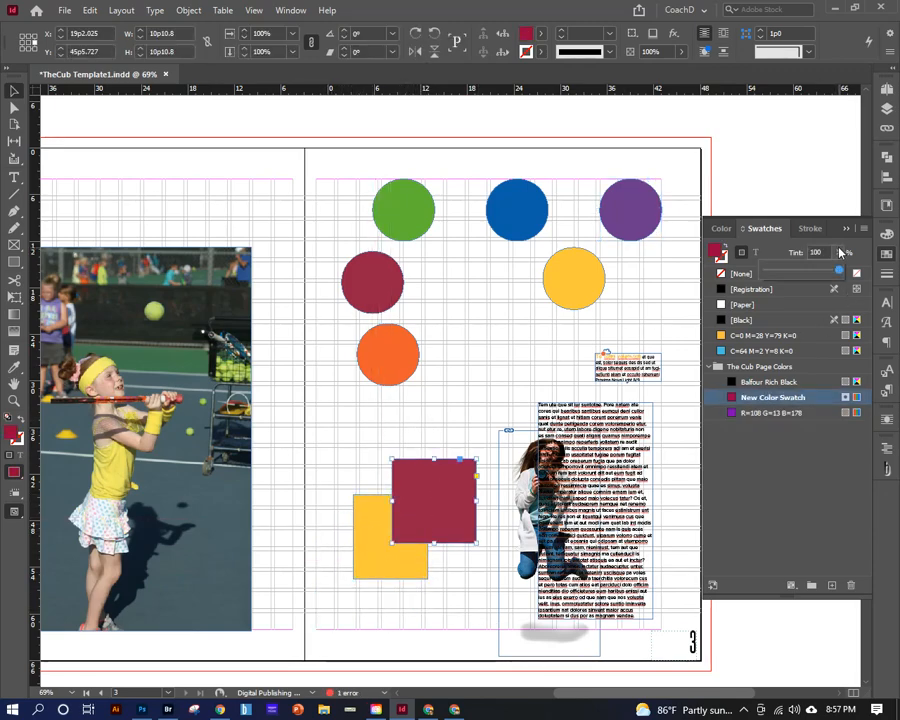
pyautogui.click(838, 252)
pyautogui.moveTo(797, 272); pyautogui.dragTo(788, 271)
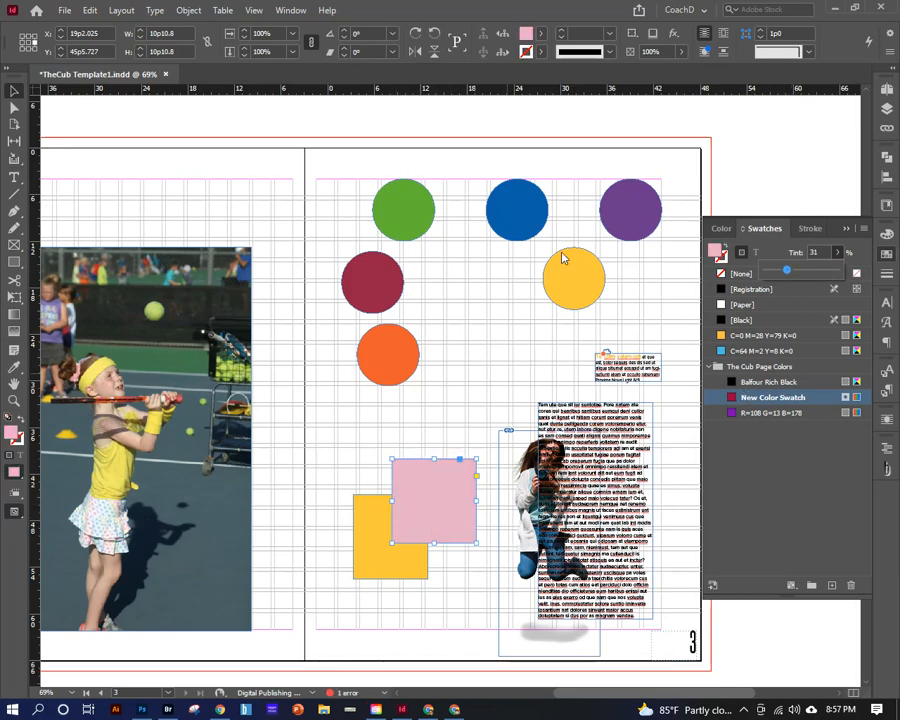
# Step: Set the tinted square's opacity to 31% and deselect it
pyautogui.click(681, 51)
pyautogui.moveTo(683, 69); pyautogui.dragTo(630, 69)
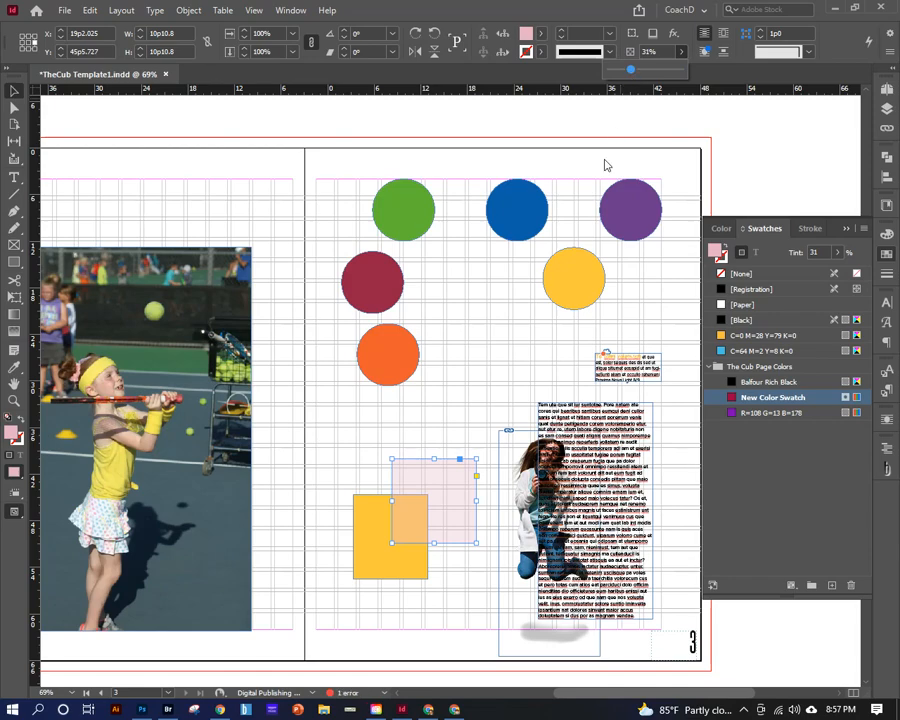
pyautogui.click(341, 484)
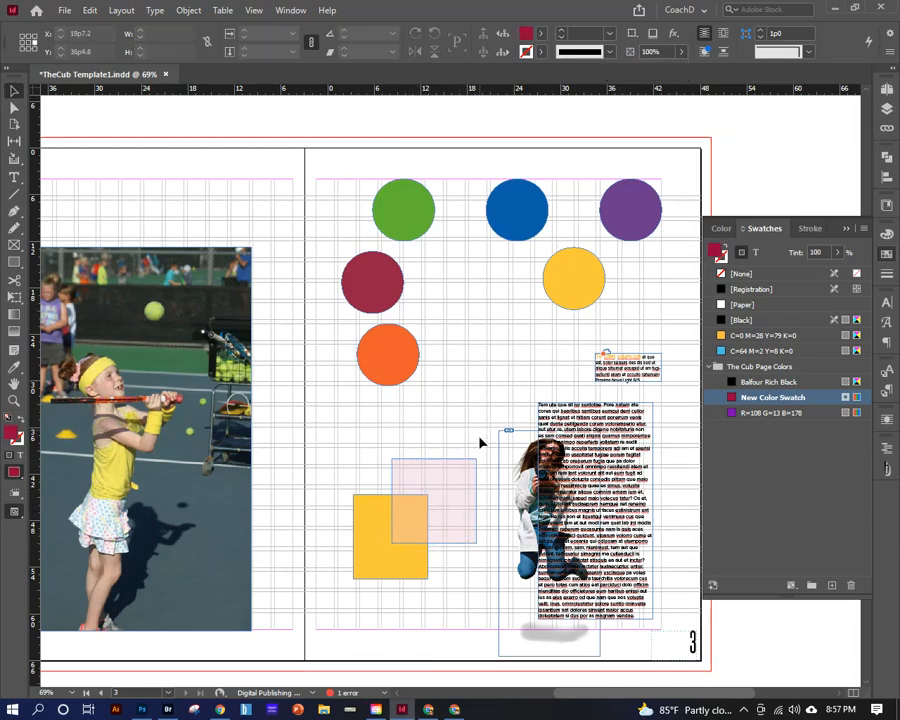
# Step: Restore the tinted square's opacity to 100%, keep its tint value and deselect it
pyautogui.click(457, 485)
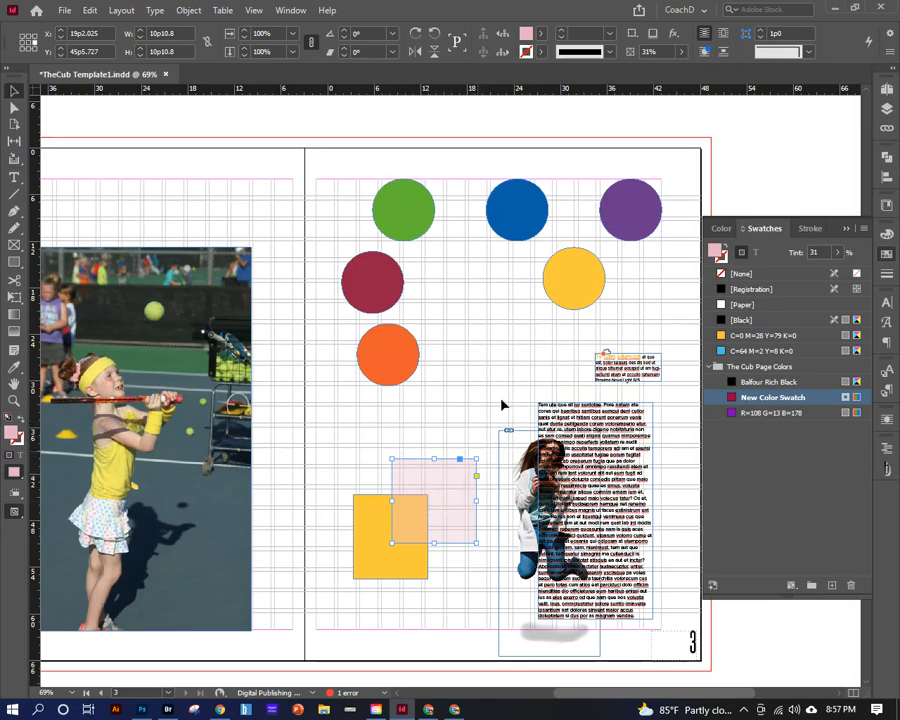
pyautogui.click(681, 51)
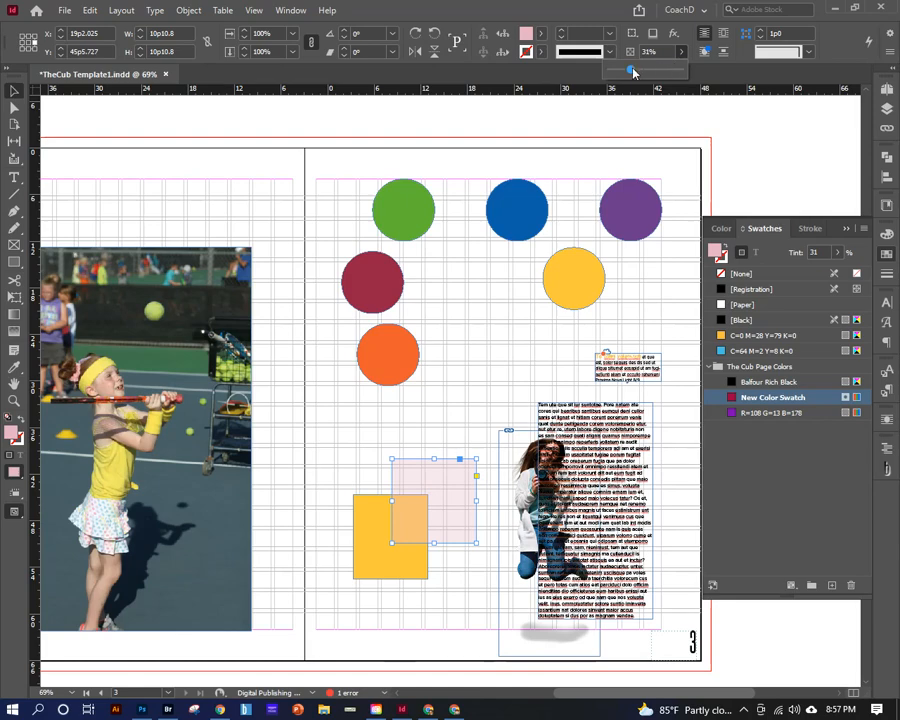
pyautogui.moveTo(633, 73); pyautogui.dragTo(688, 73)
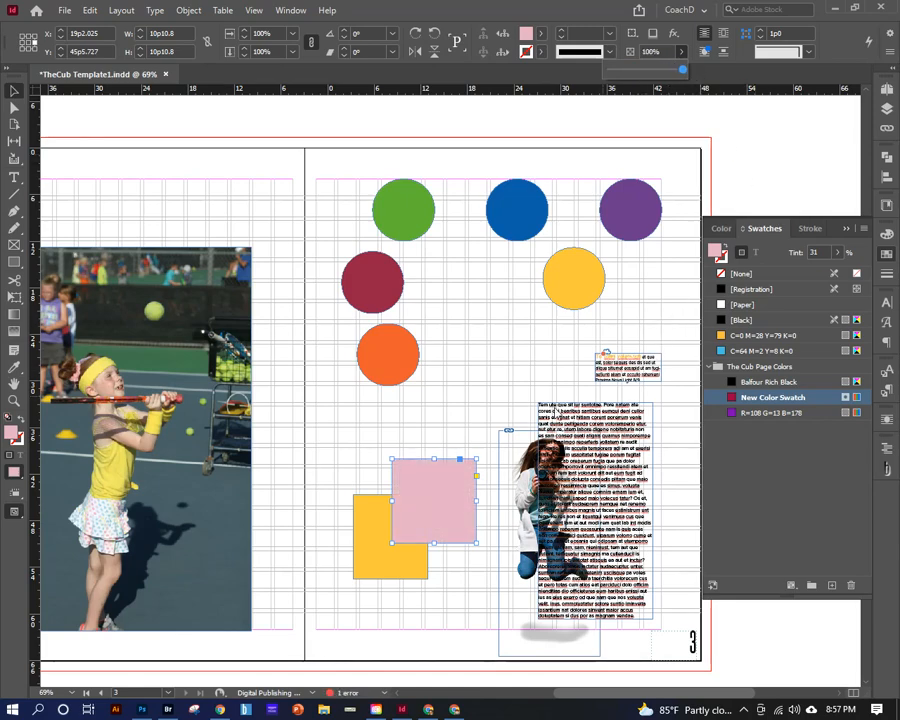
pyautogui.click(820, 253)
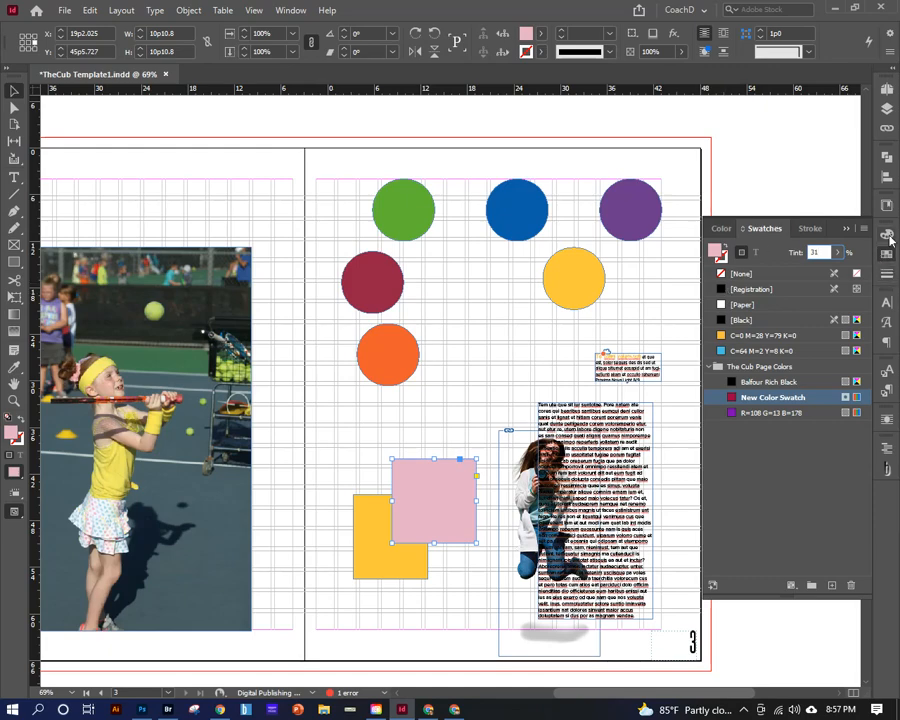
pyautogui.click(590, 155)
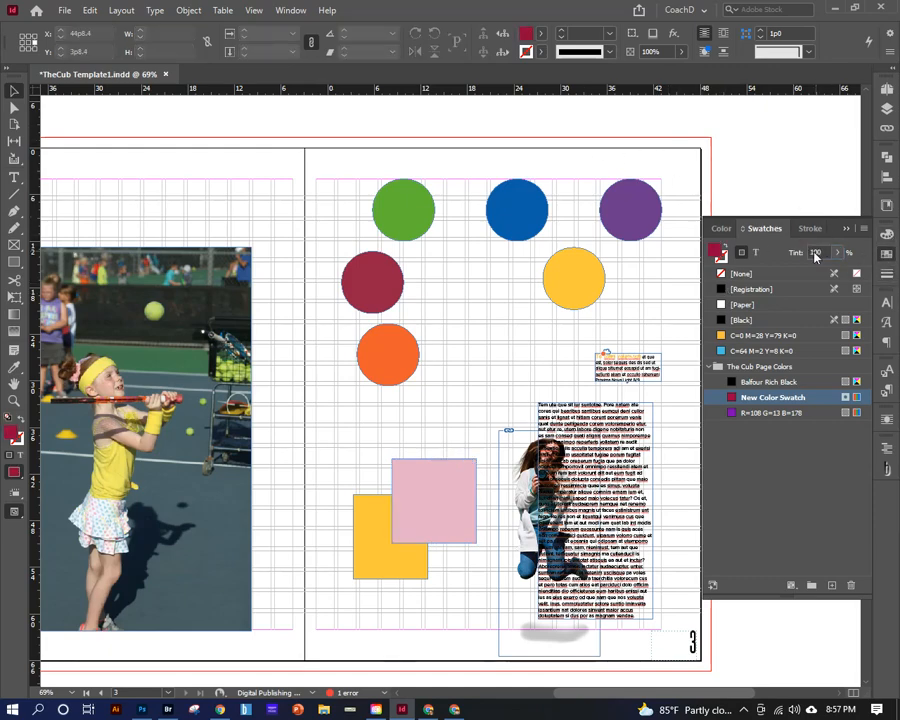
# Step: Add the yellow circle's fill as a swatch in The Cub Page Colors group
pyautogui.click(889, 238)
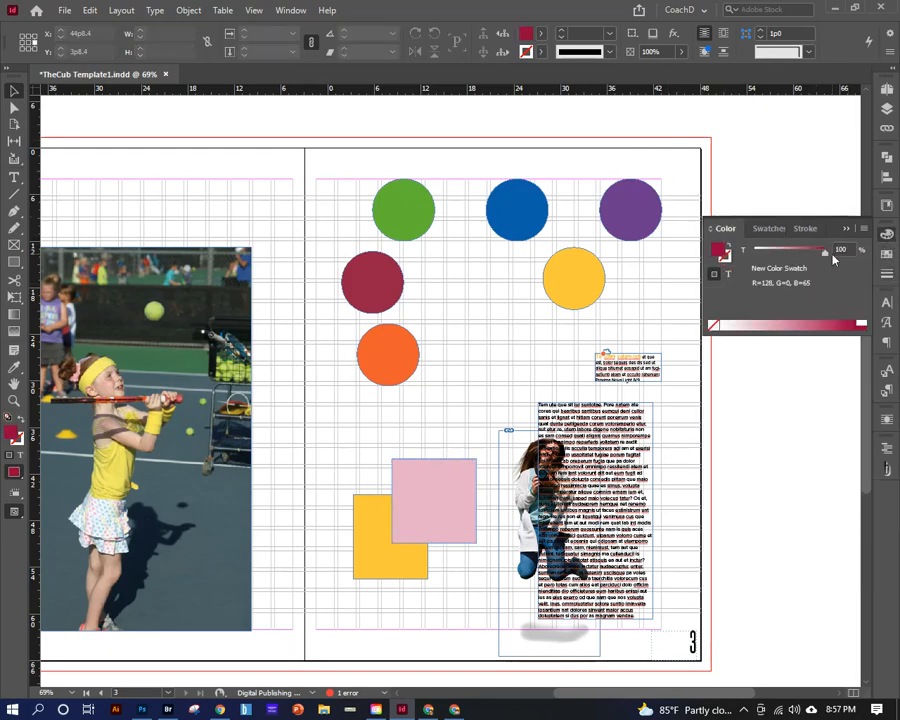
pyautogui.click(571, 286)
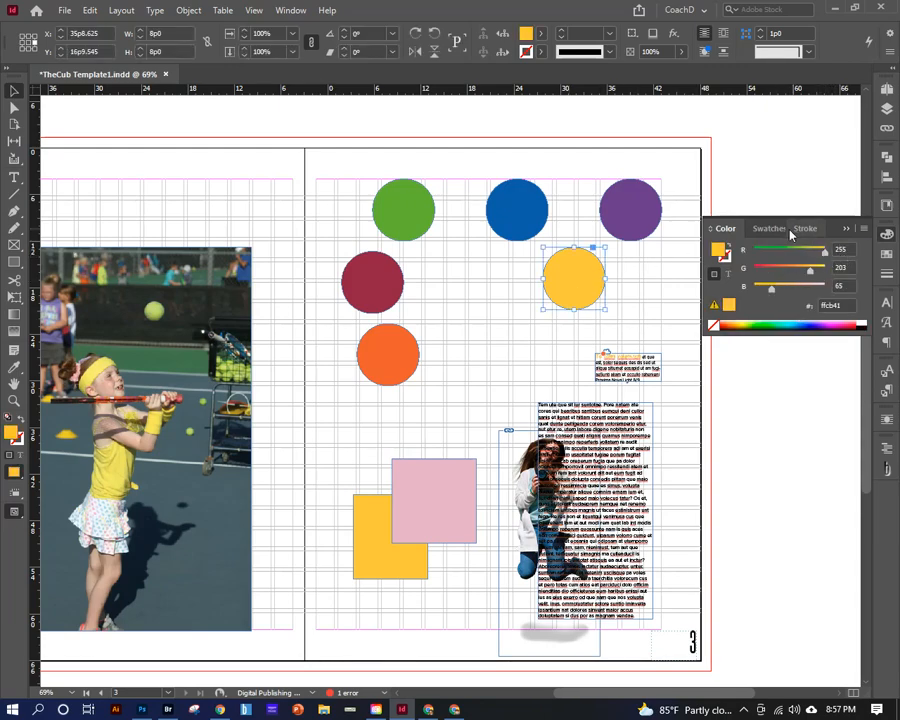
pyautogui.click(884, 257)
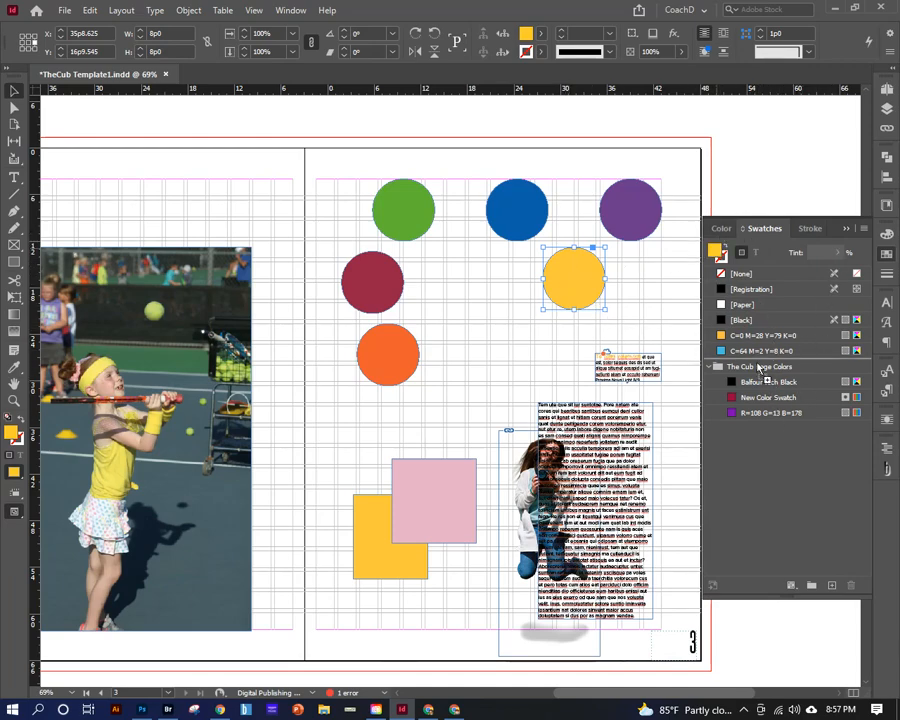
pyautogui.moveTo(762, 370); pyautogui.dragTo(763, 376)
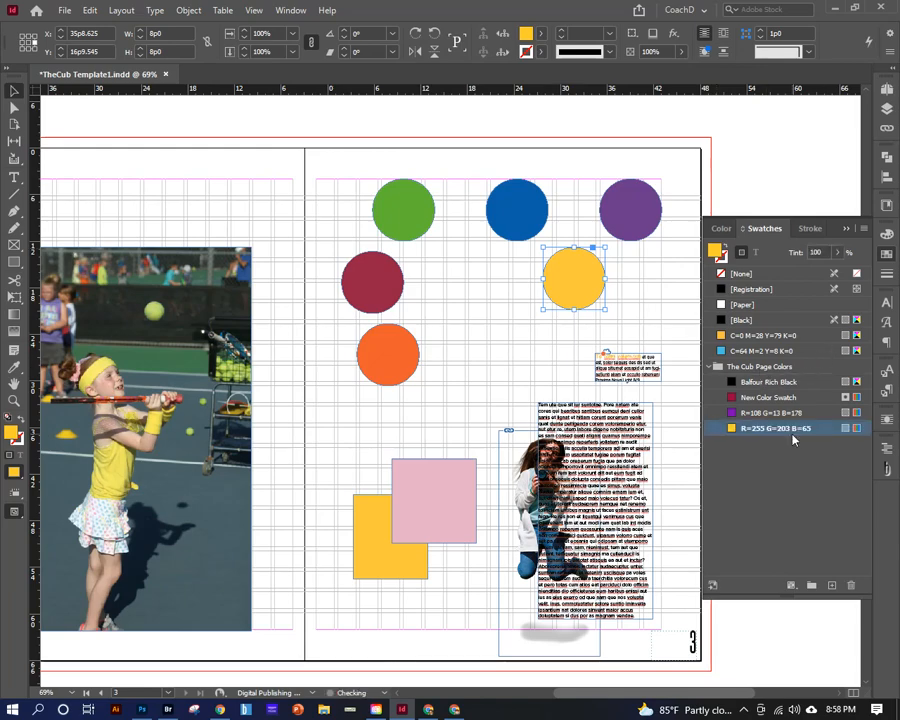
# Step: Set the yellow circle's tint to 58% and show the tint in the Color settings
pyautogui.click(838, 252)
pyautogui.moveTo(848, 270); pyautogui.dragTo(807, 271)
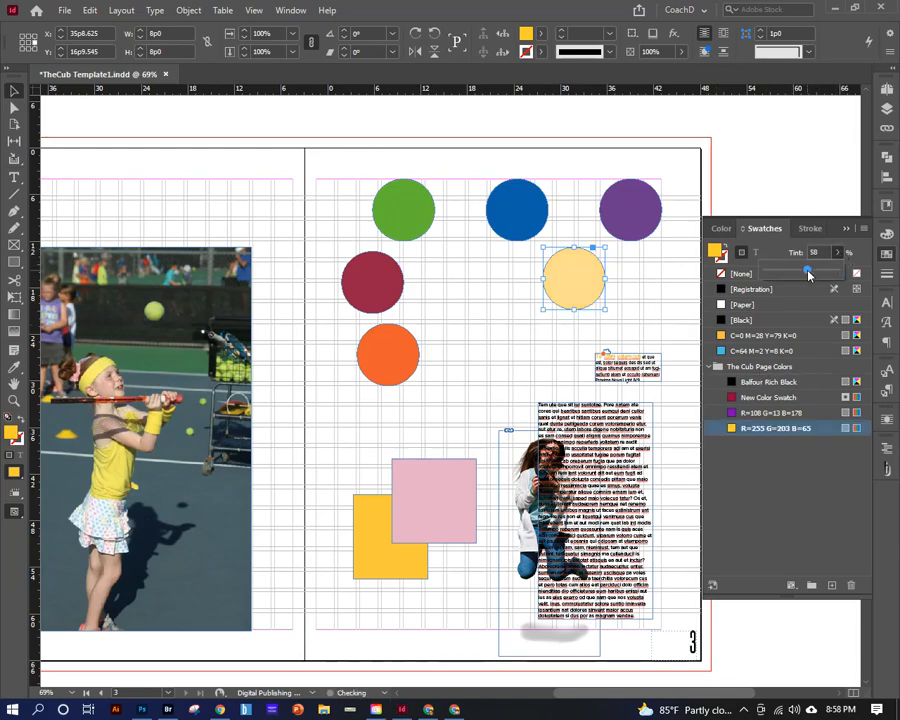
pyautogui.click(719, 229)
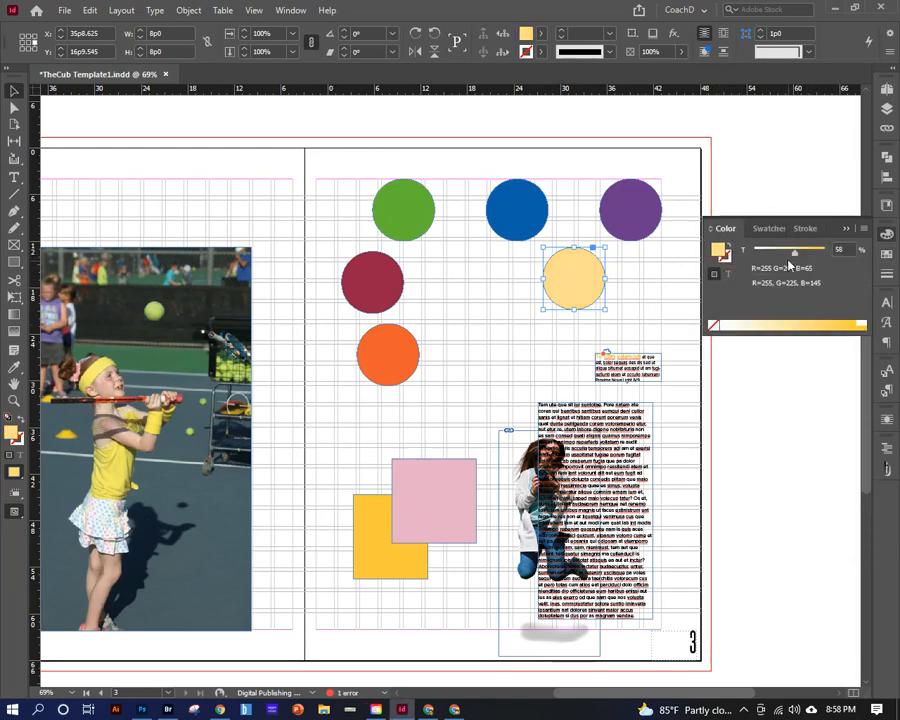
# Step: Show the document's swatches, deselect the yellow circle and choose New Color Swatch from The Cub Page Colors as the default fill
pyautogui.click(765, 229)
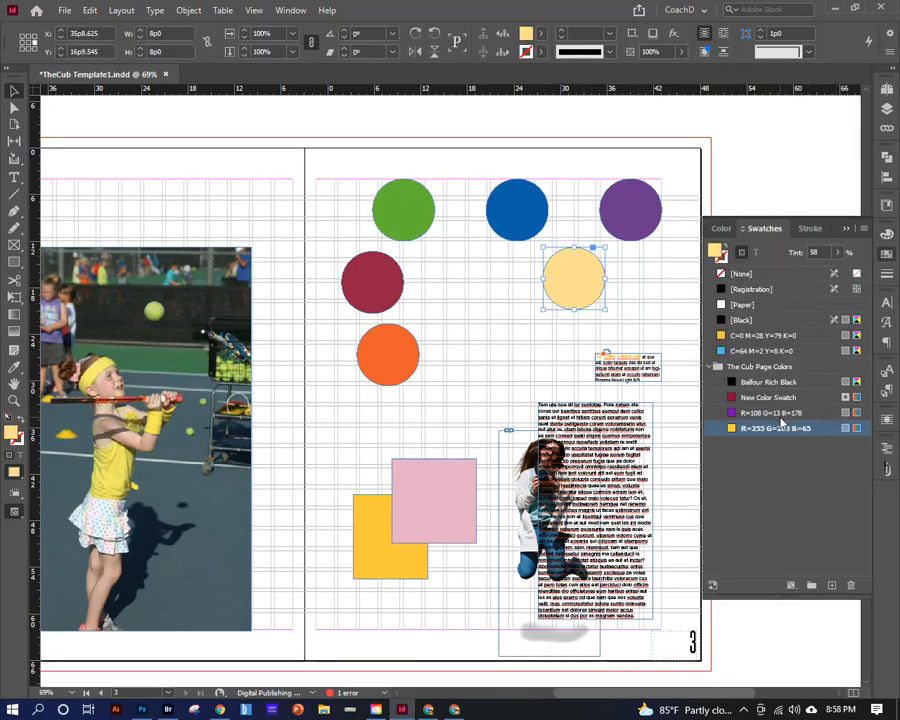
pyautogui.click(703, 181)
pyautogui.click(772, 397)
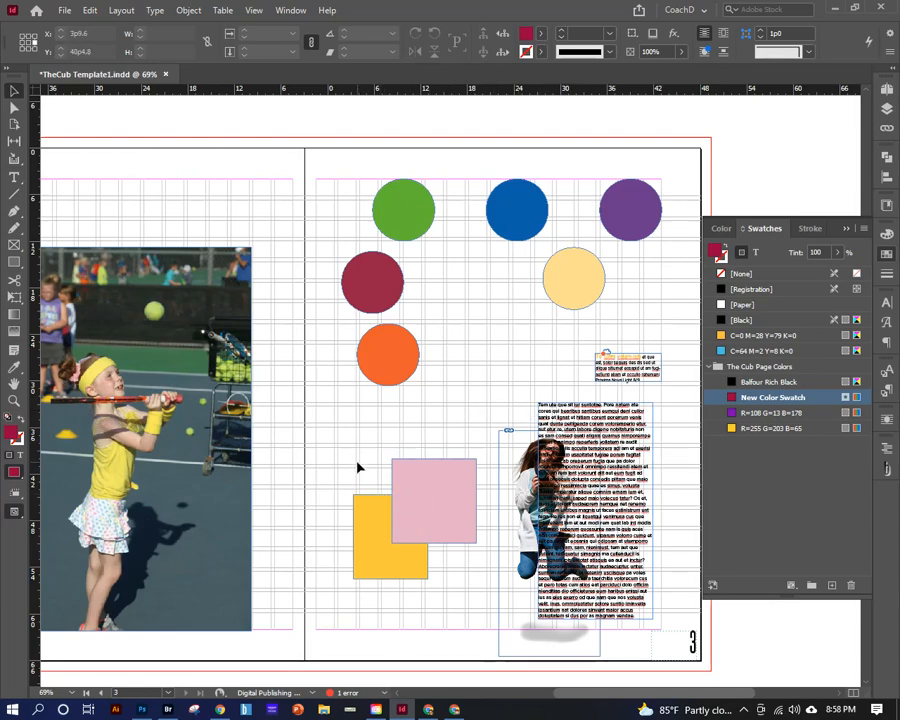
# Step: Move the pink tinted square off the yellow square onto the lower corner of the tennis photo, beside the girl's legs
pyautogui.click(410, 484)
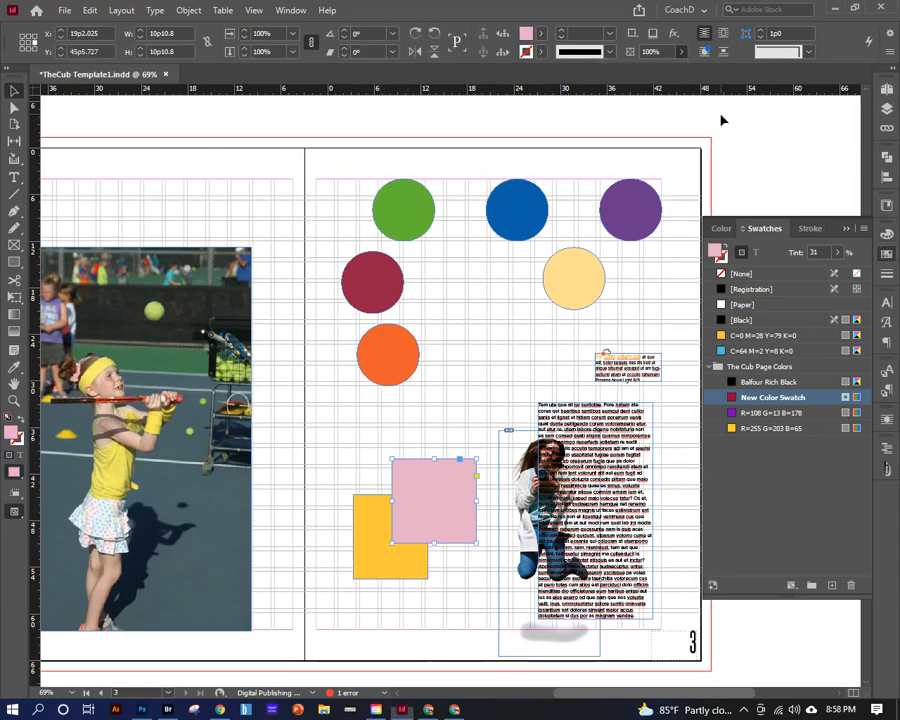
pyautogui.click(245, 535)
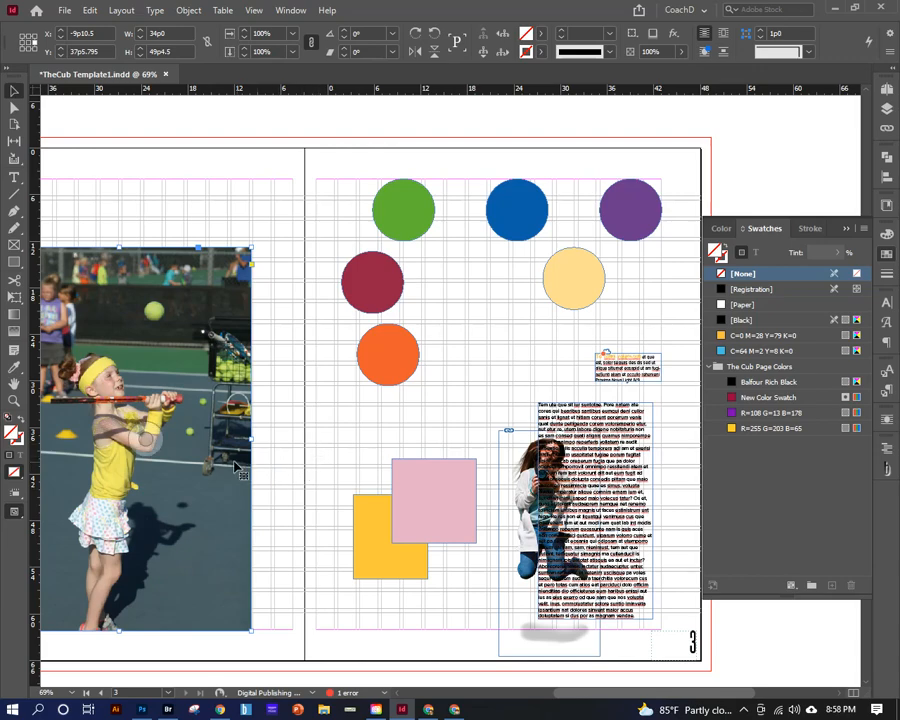
pyautogui.moveTo(442, 493); pyautogui.dragTo(206, 569)
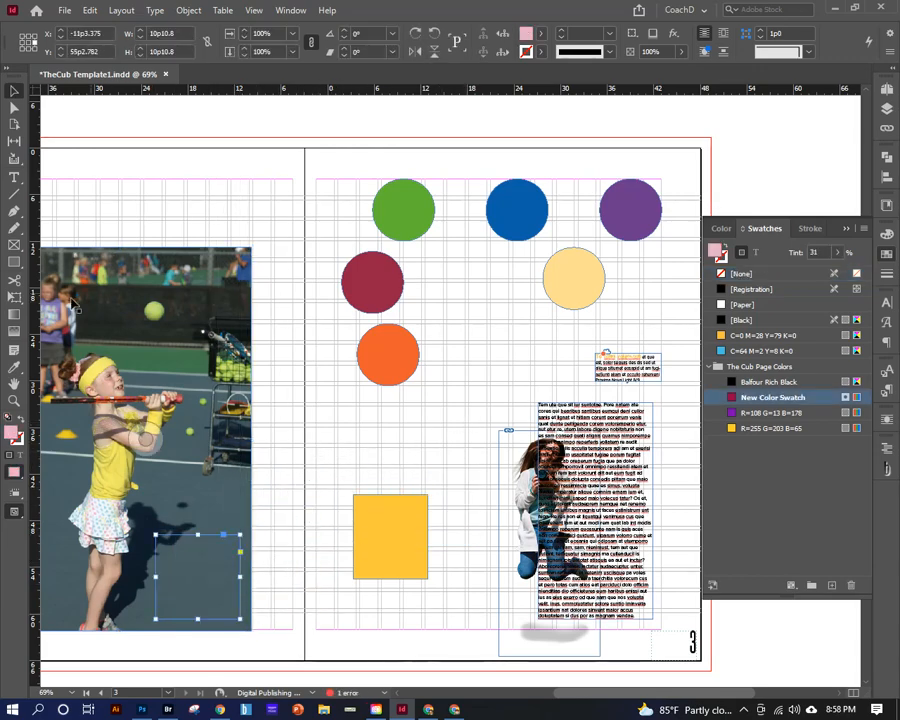
pyautogui.doubleClick(13, 441)
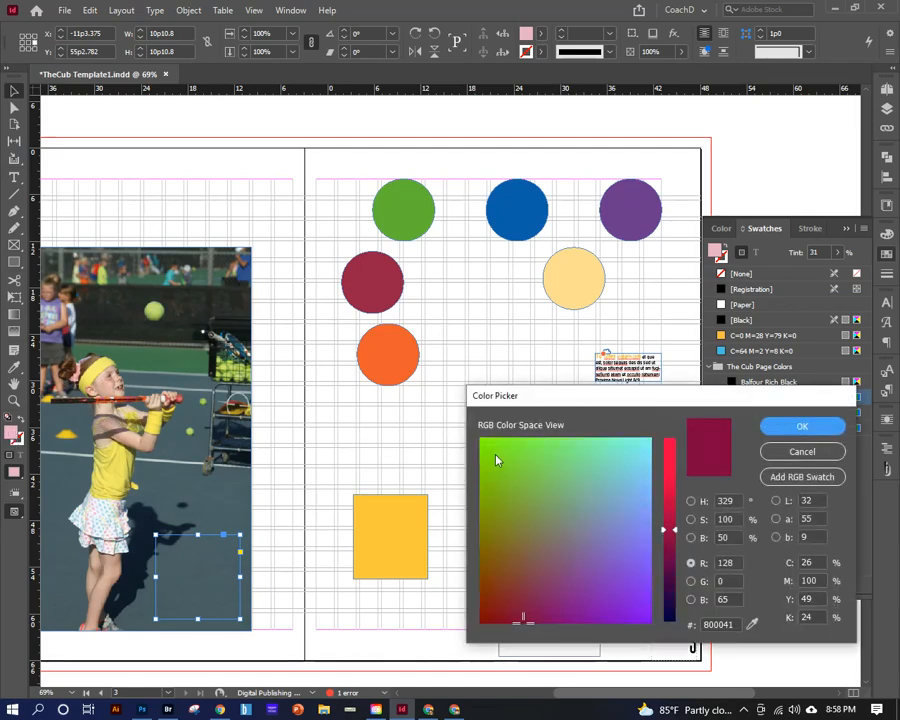
pyautogui.moveTo(572, 476); pyautogui.dragTo(434, 408)
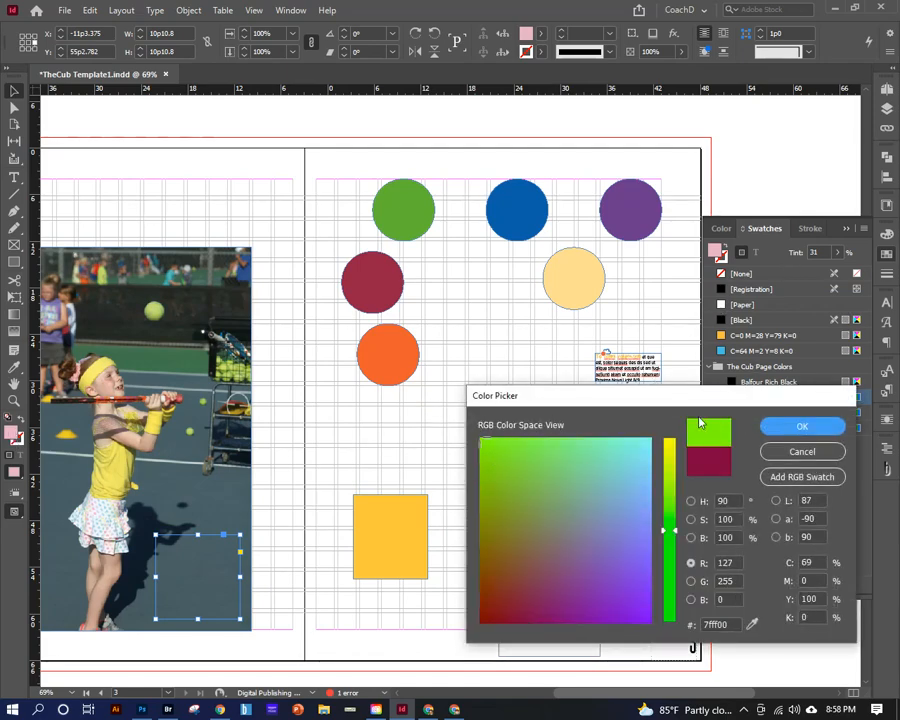
pyautogui.click(802, 451)
# Step: Fill the square on the tennis photo with the [Paper] swatch
pyautogui.click(540, 33)
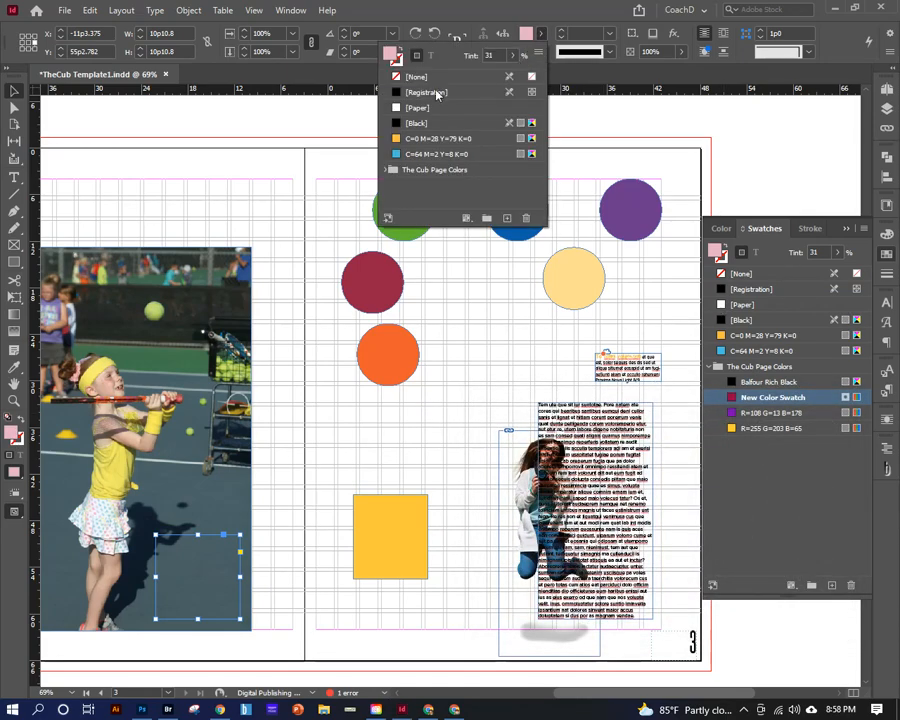
pyautogui.click(415, 107)
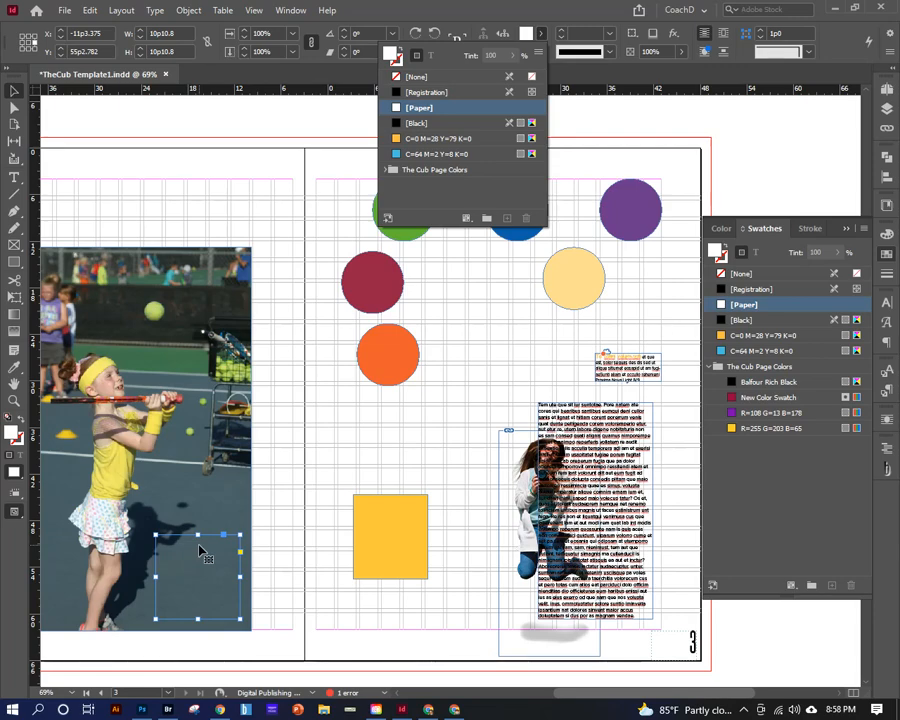
pyautogui.click(464, 8)
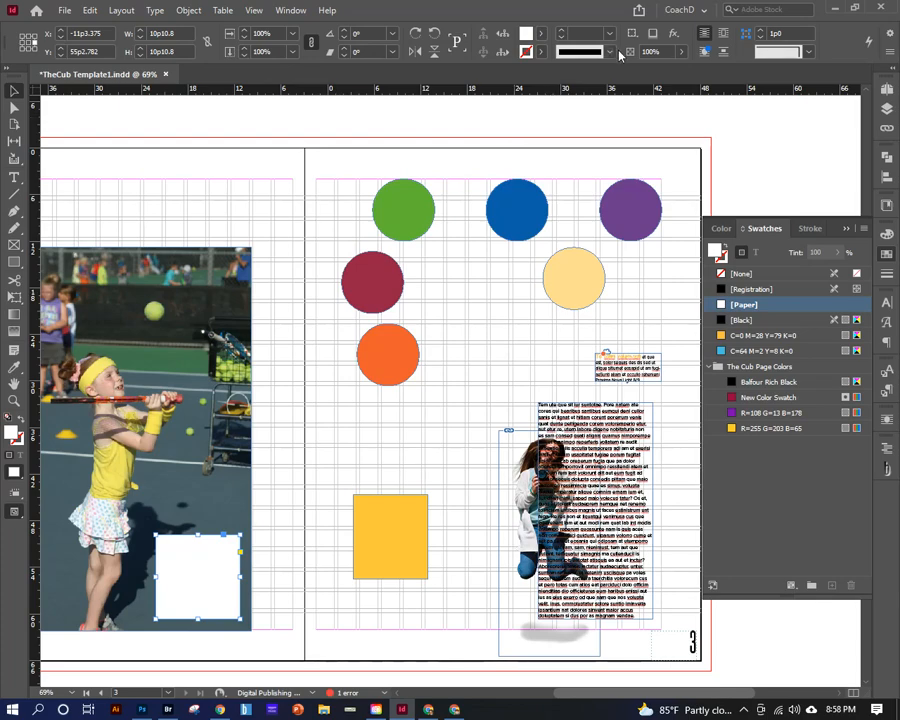
# Step: Set the white square's opacity to 75% and deselect it
pyautogui.click(681, 52)
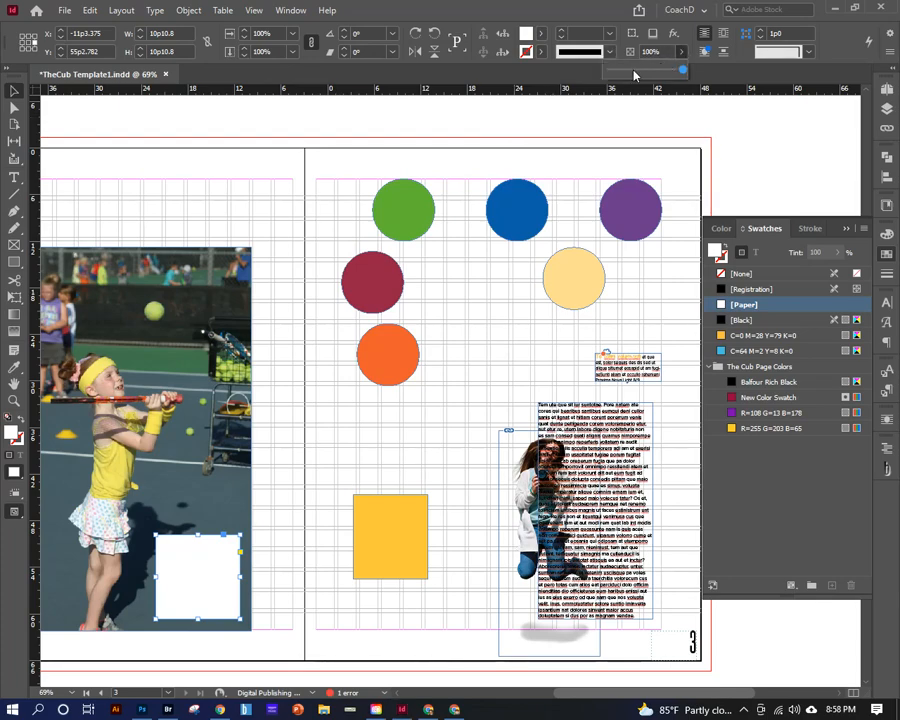
pyautogui.moveTo(634, 72); pyautogui.dragTo(662, 75)
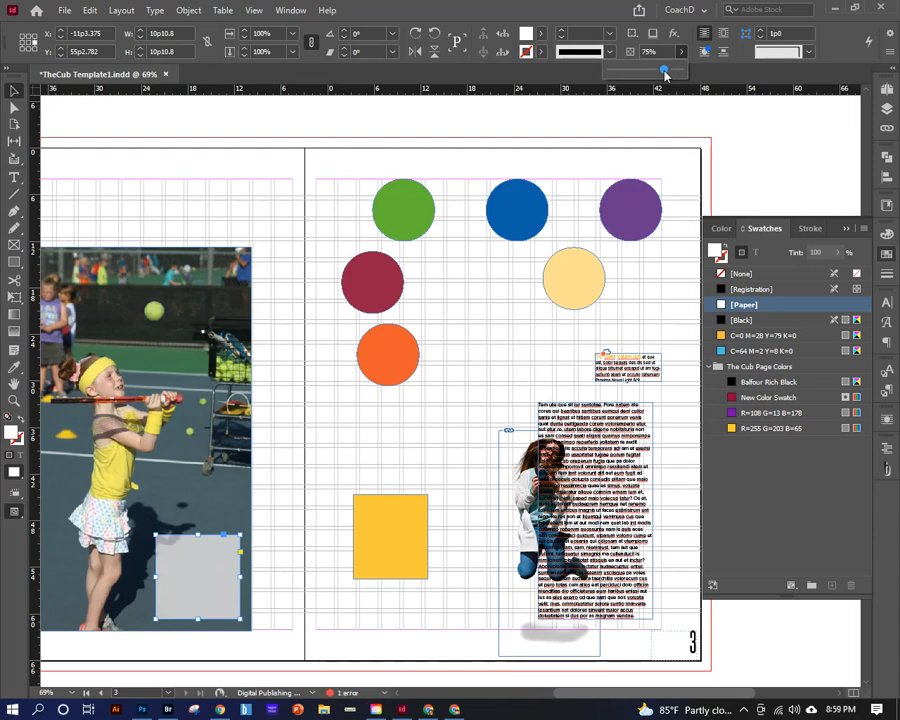
pyautogui.click(310, 162)
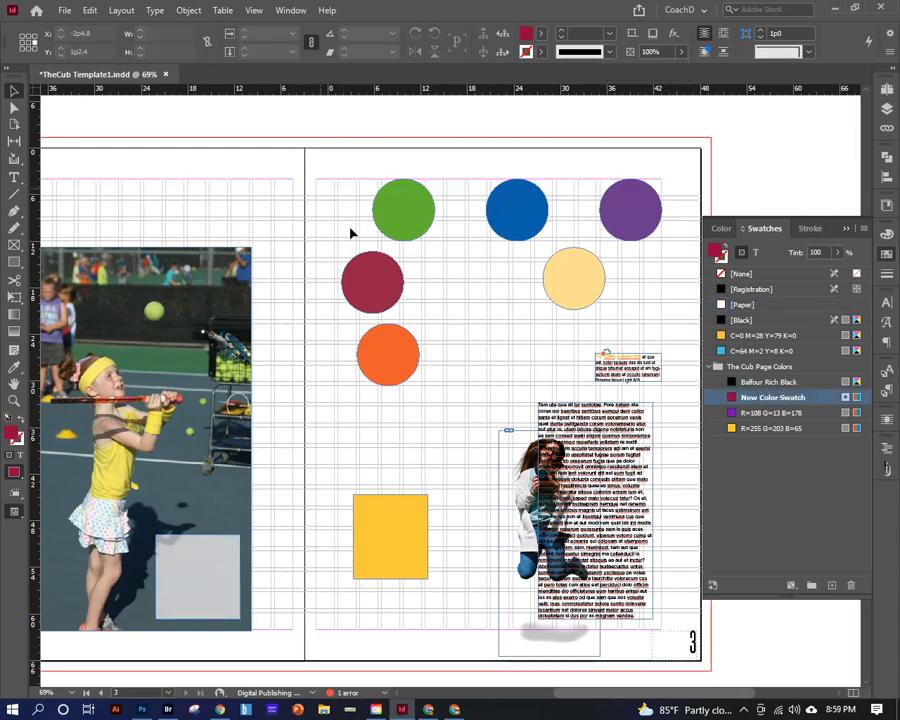
# Step: Move the small caption text frame from the facing page onto the translucent square on the tennis photo, and deselect it
pyautogui.click(235, 583)
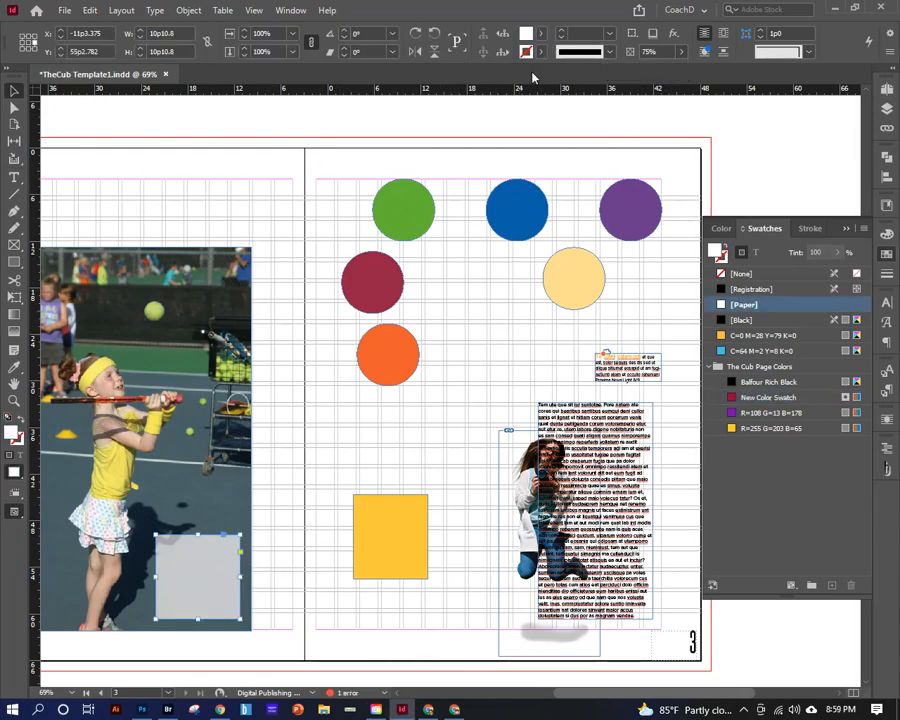
pyautogui.moveTo(637, 374); pyautogui.dragTo(204, 567)
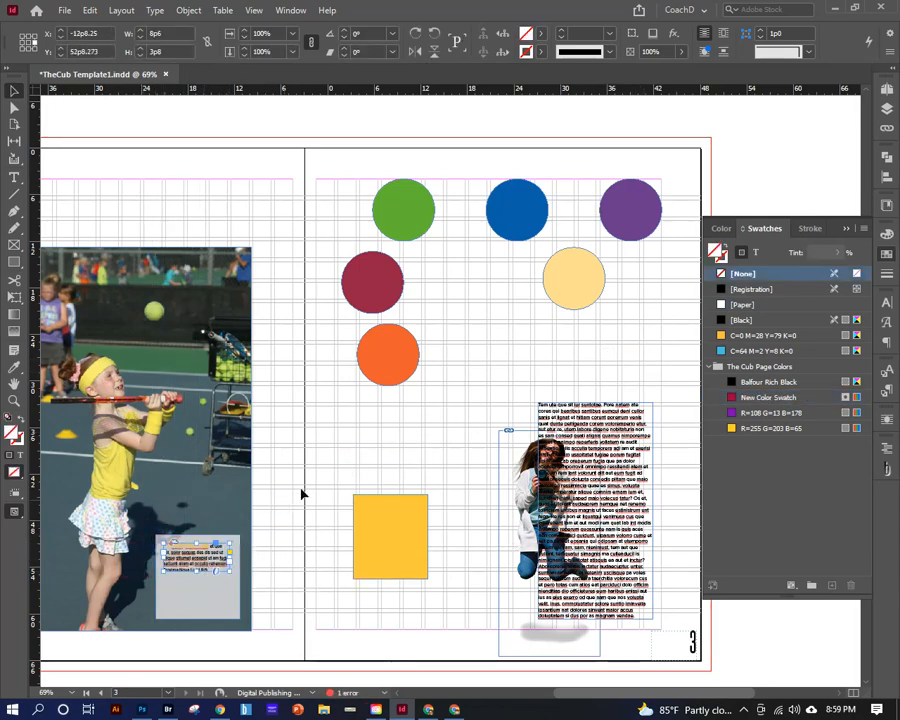
pyautogui.hotkey('ctrl', 'space')
pyautogui.moveTo(269, 637); pyautogui.dragTo(127, 526)
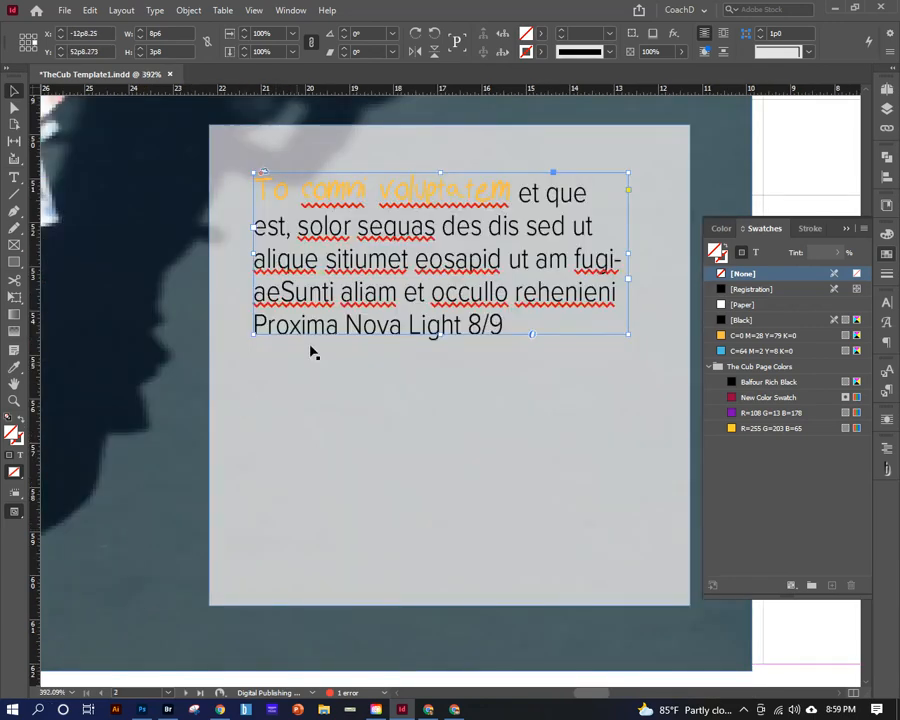
pyautogui.click(696, 122)
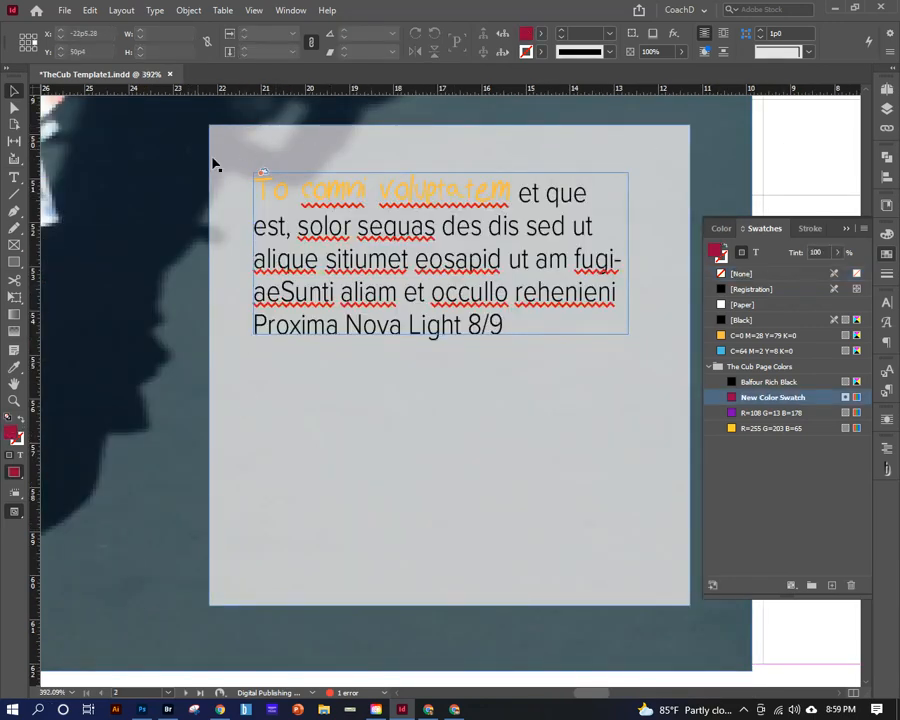
# Step: Shift the translucent square slightly and move the caption frame above it on the photo, to about X -13p0.48, Y 47p2
pyautogui.moveTo(285, 446); pyautogui.dragTo(331, 489)
pyautogui.click(505, 207)
pyautogui.moveTo(306, 276); pyautogui.dragTo(240, 512)
pyautogui.moveTo(276, 460); pyautogui.dragTo(261, 216)
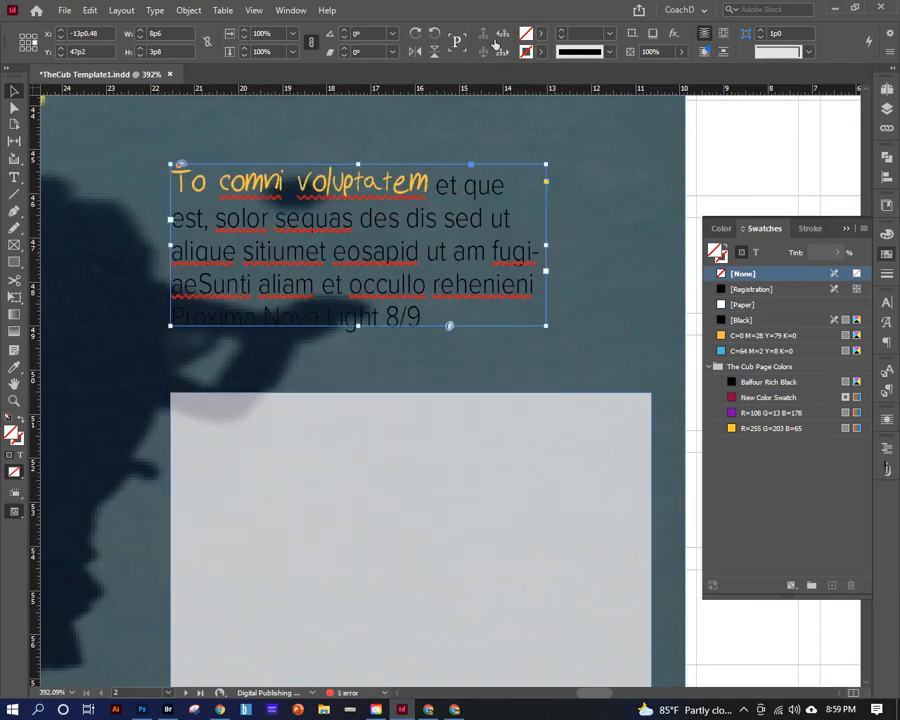
# Step: Fill the caption text frame itself with [Paper] and set the whole frame's opacity to 66%
pyautogui.click(541, 34)
pyautogui.click(419, 108)
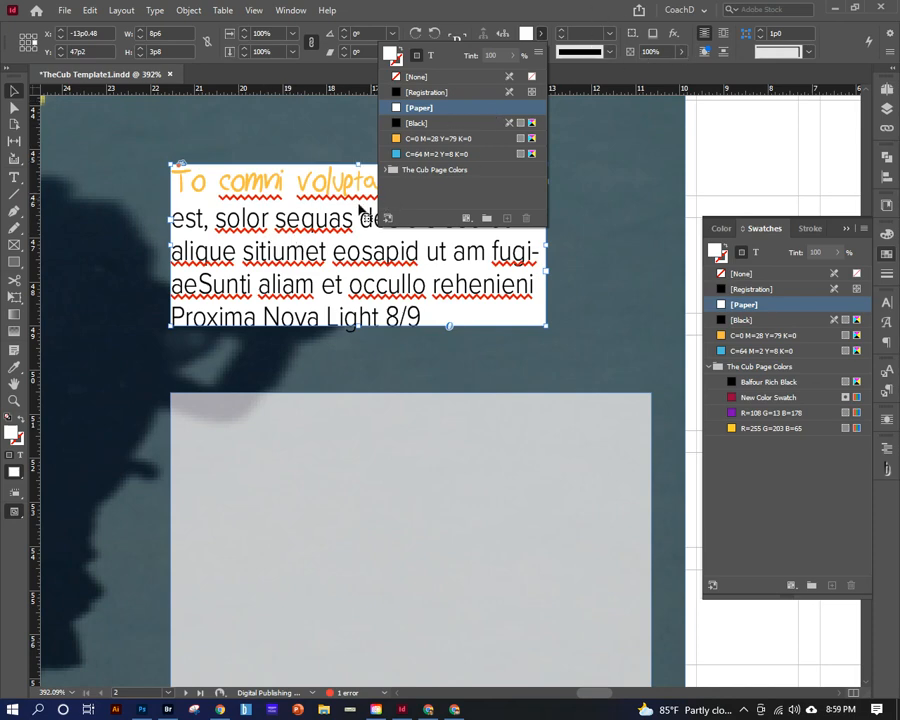
pyautogui.click(315, 212)
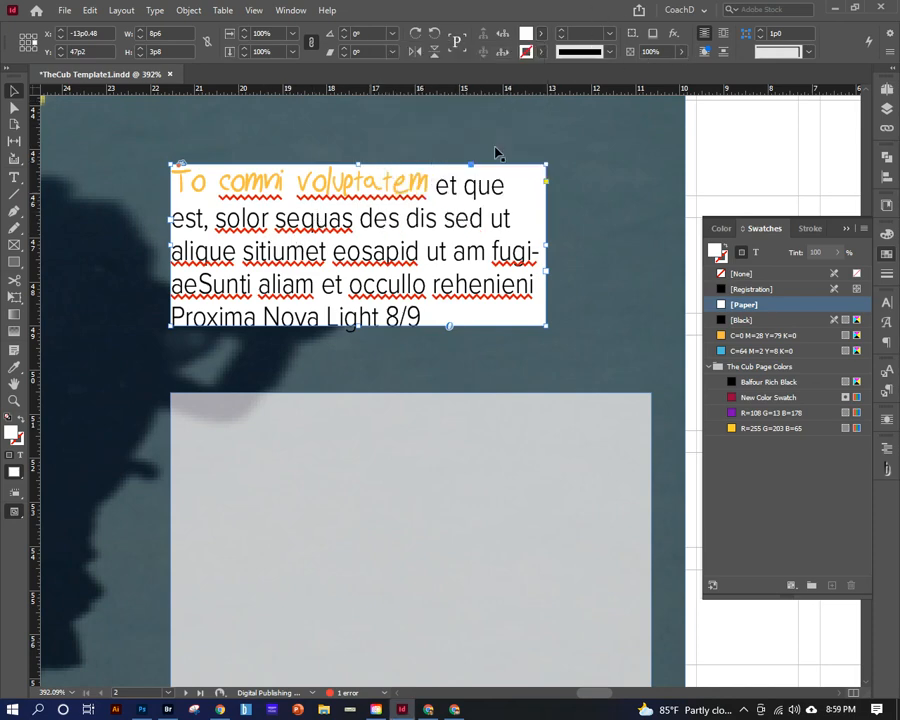
pyautogui.click(682, 53)
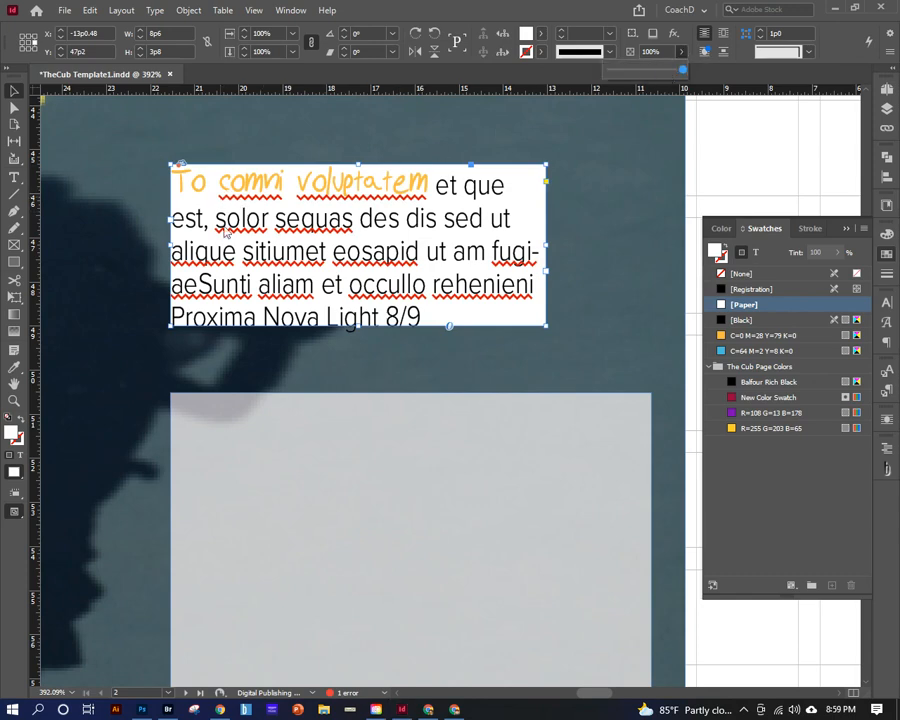
pyautogui.click(658, 72)
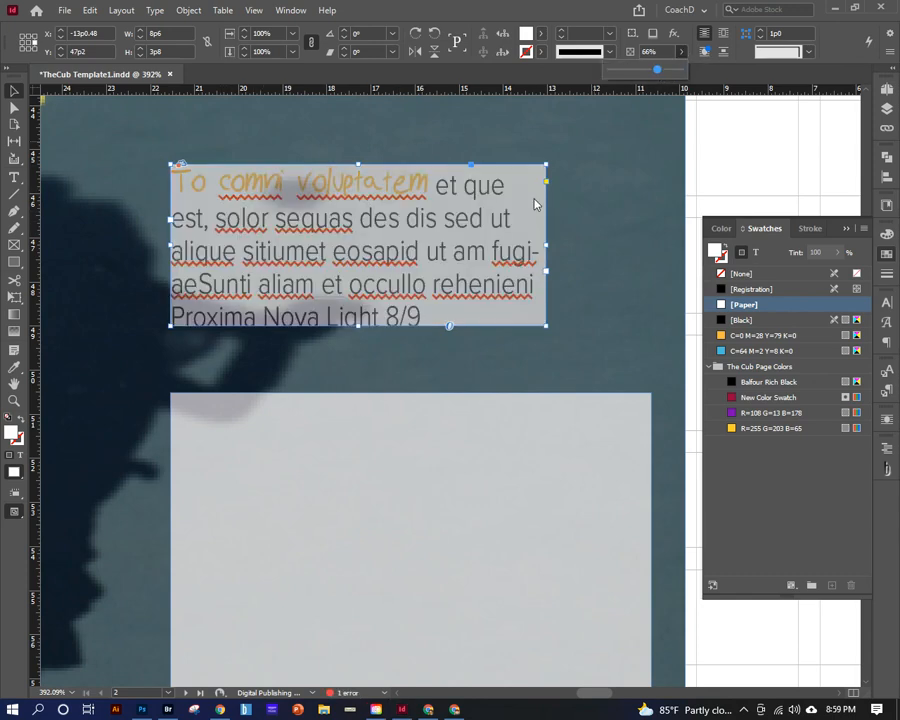
pyautogui.click(458, 474)
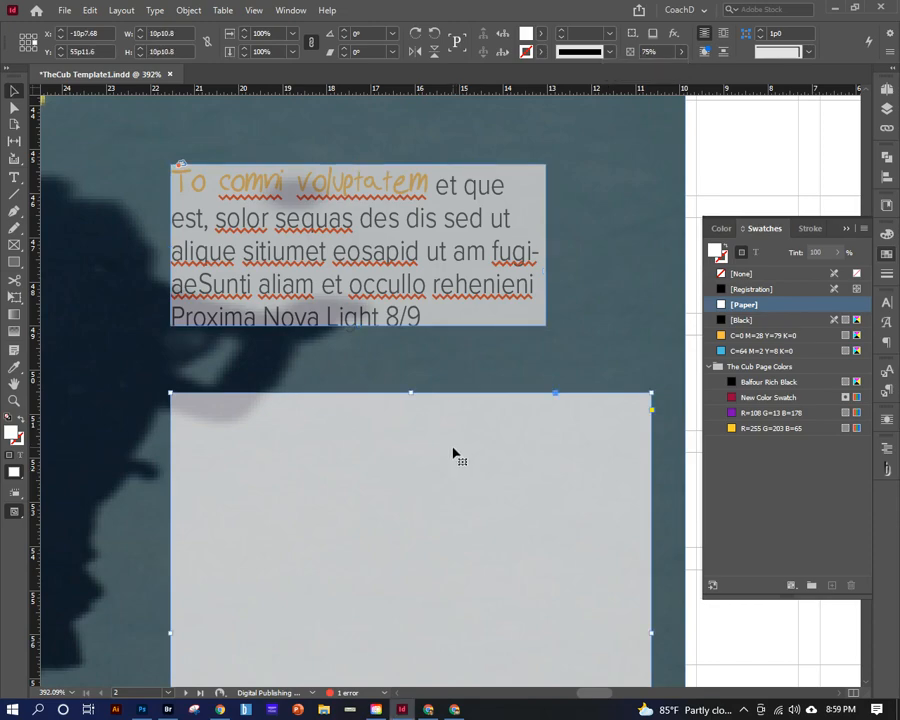
# Step: Undo the caption frame's opacity and fill changes
pyautogui.hotkey('ctrl', 'z')
pyautogui.hotkey('ctrl', 'z')
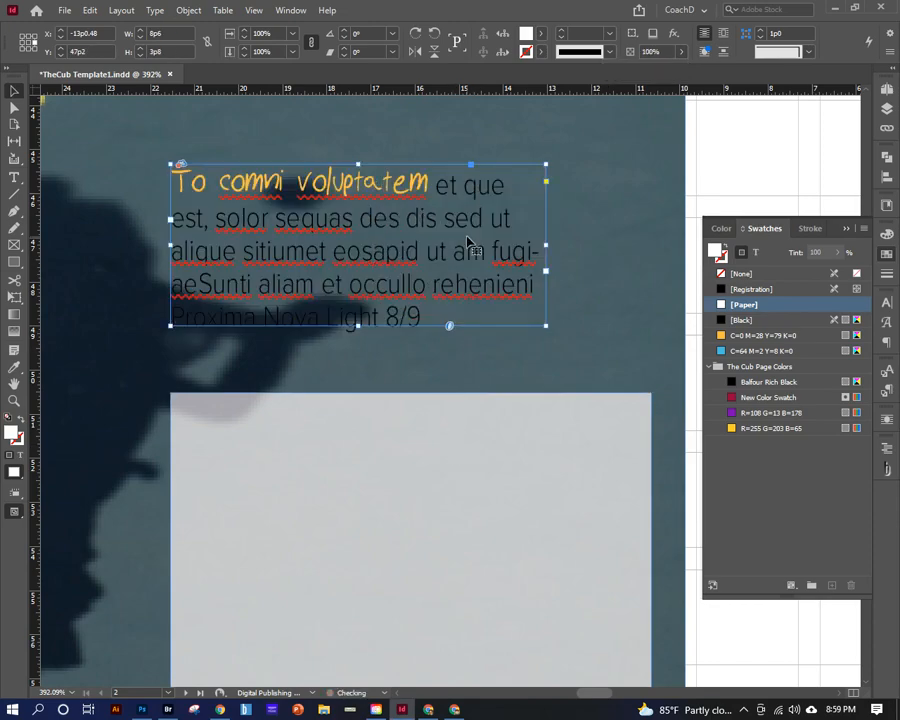
# Step: Move the caption frame back onto the translucent square, enlarge it to fit more of the square's area, and deselect it
pyautogui.moveTo(464, 246); pyautogui.dragTo(394, 436)
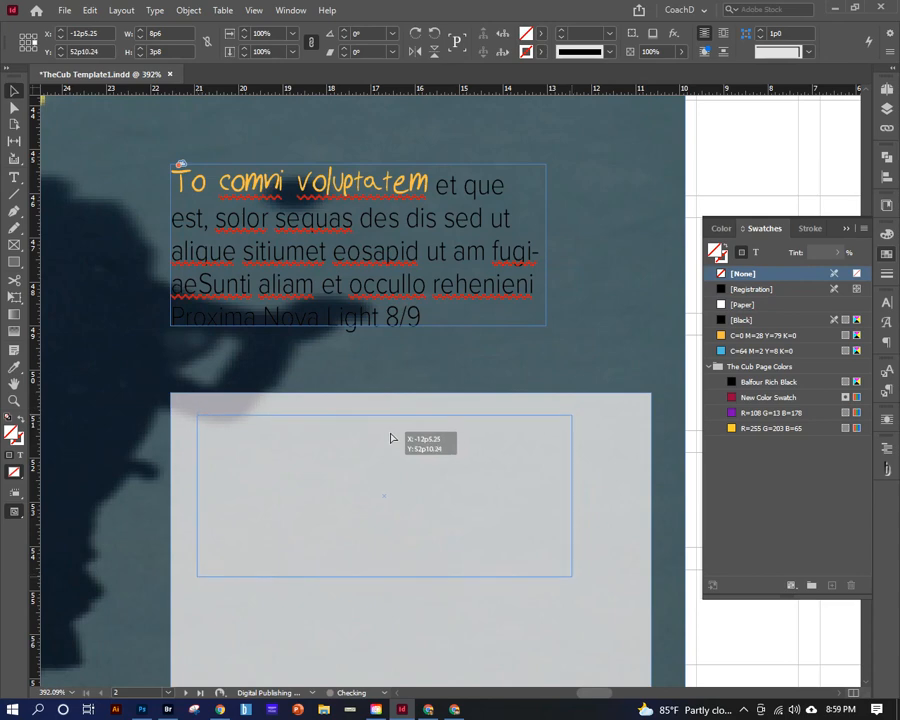
pyautogui.scroll(-3, 500, 380)
pyautogui.moveTo(566, 386); pyautogui.dragTo(608, 500)
pyautogui.click(748, 170)
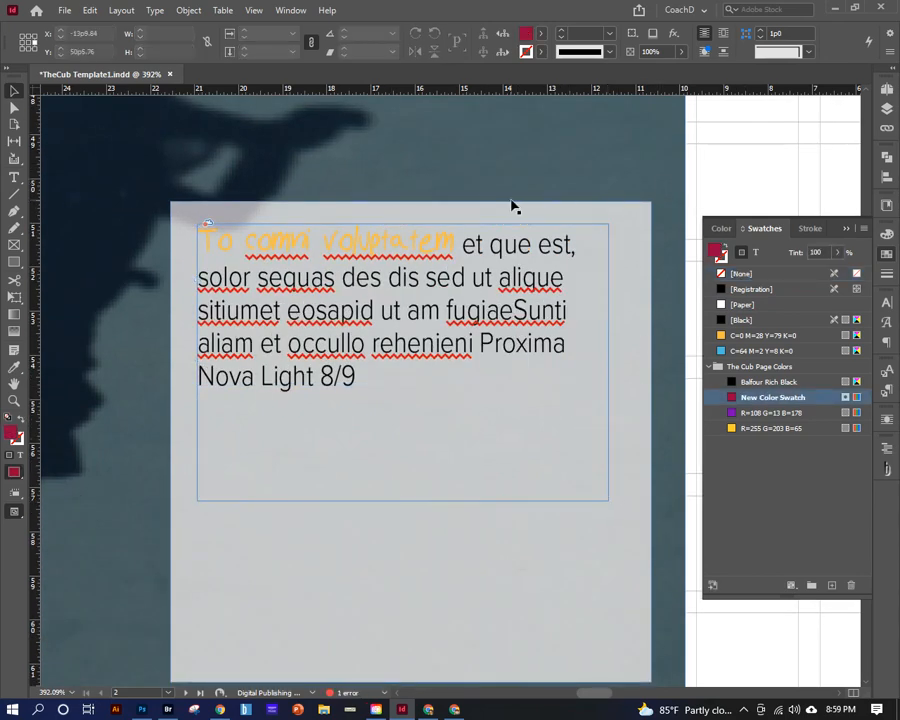
# Step: Review the Stroke settings and the Character settings, highlighting the font family name
pyautogui.hotkey('ctrl', 'alt', '0')
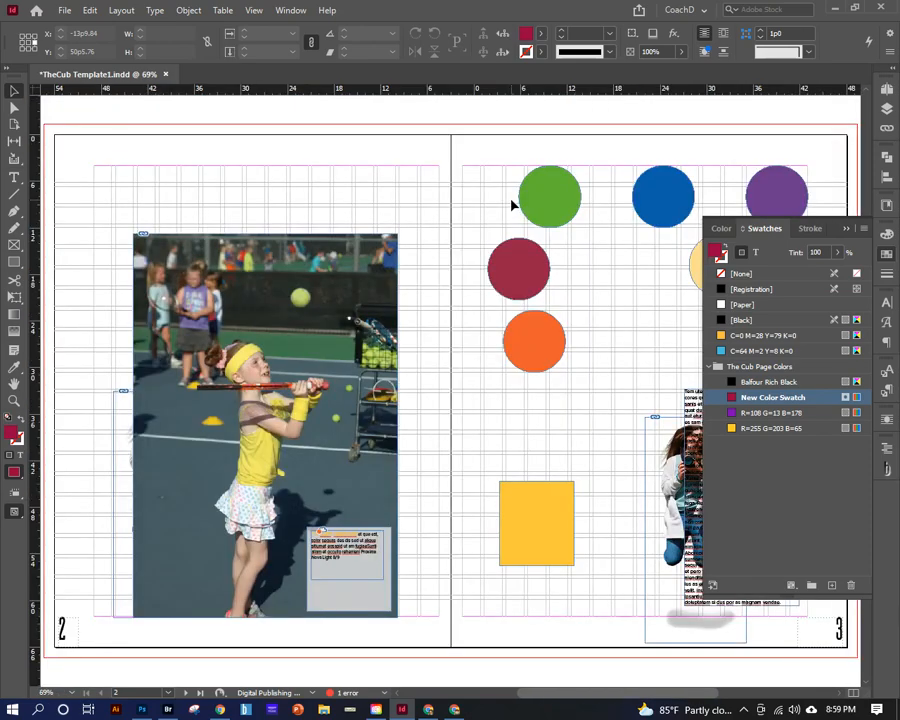
pyautogui.moveTo(592, 420); pyautogui.dragTo(379, 356)
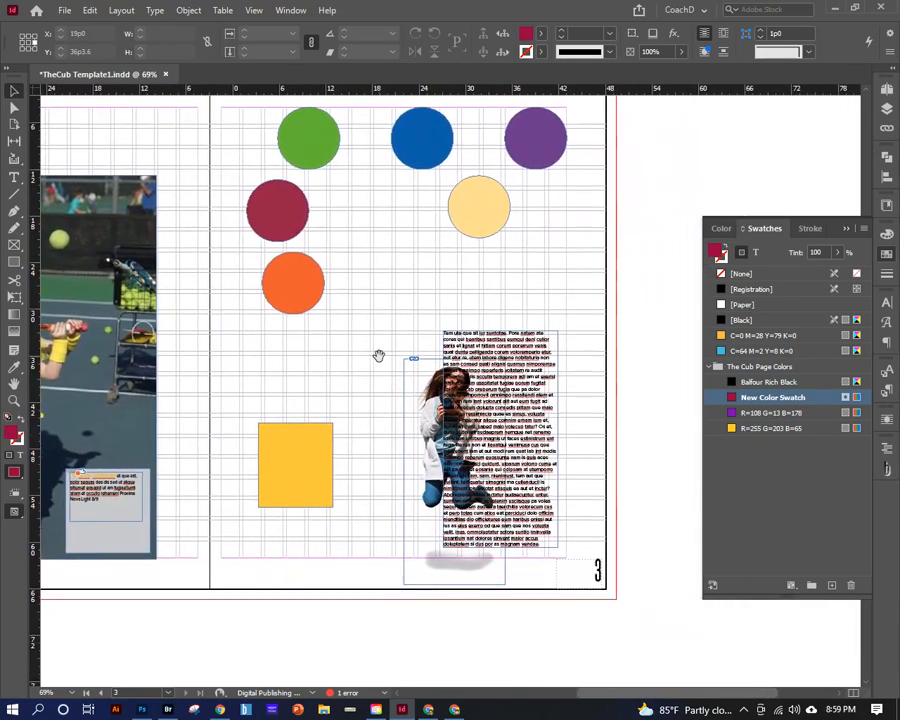
pyautogui.click(887, 275)
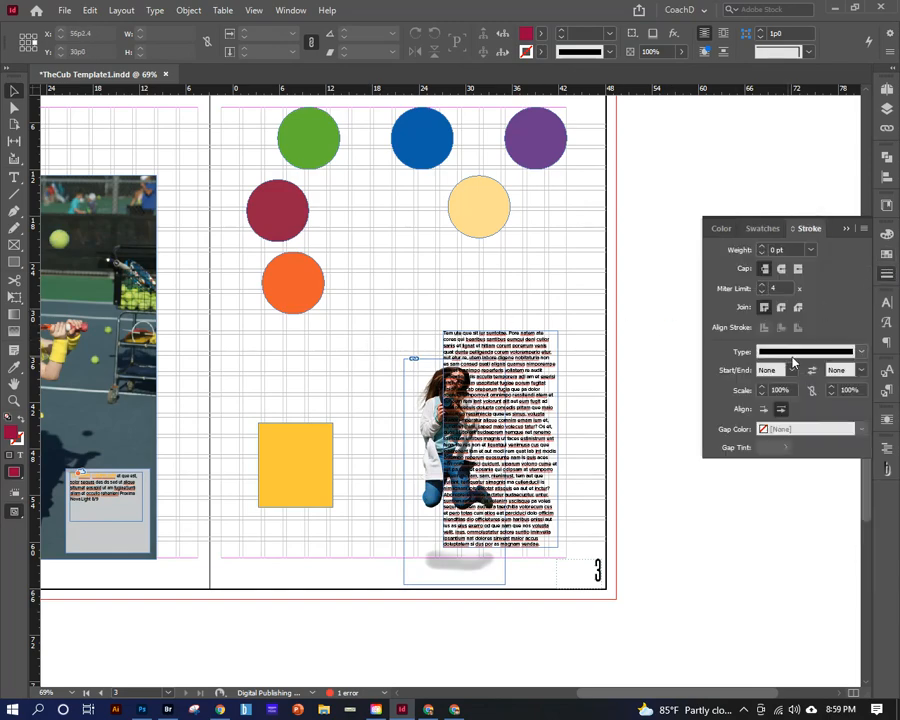
pyautogui.click(887, 308)
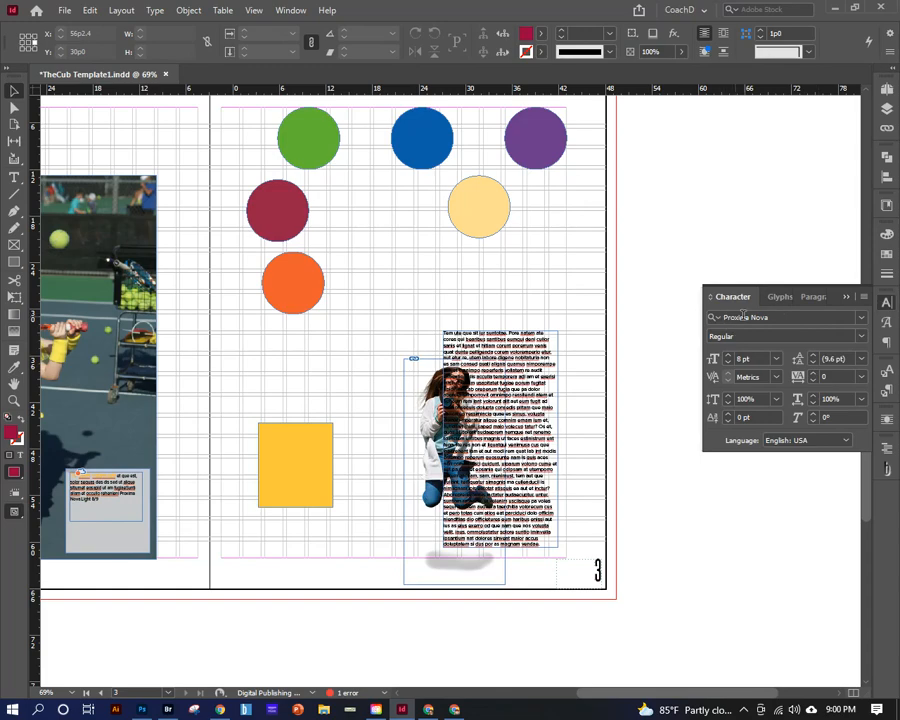
pyautogui.moveTo(772, 317); pyautogui.dragTo(706, 316)
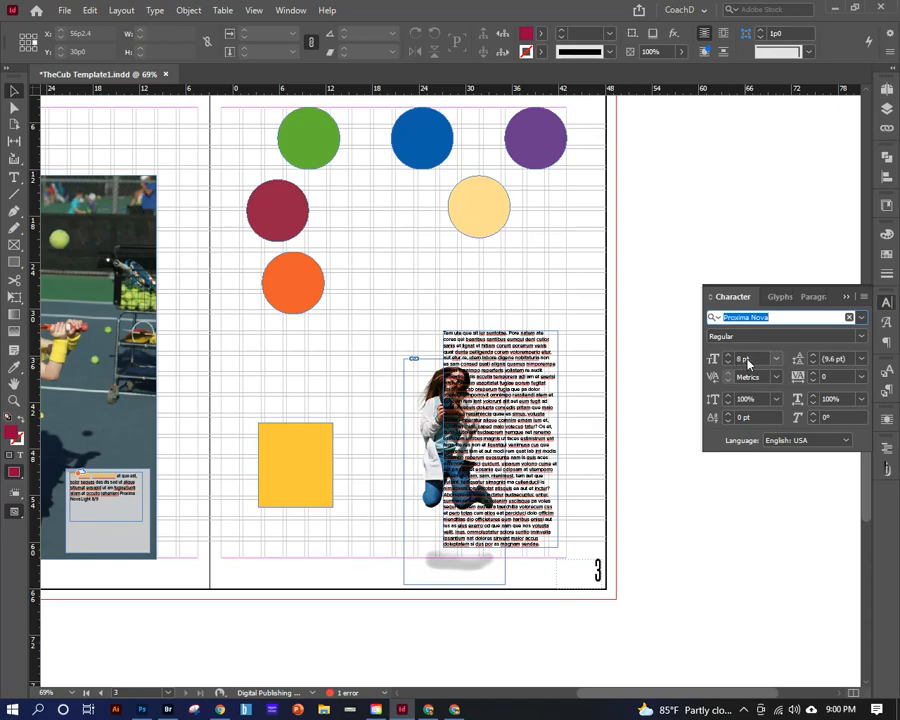
# Step: Select the body text passage from "bearibus" through "quat" and set its font size to 18 pt
pyautogui.hotkey('ctrl', 'space')
pyautogui.moveTo(430, 311); pyautogui.dragTo(512, 369)
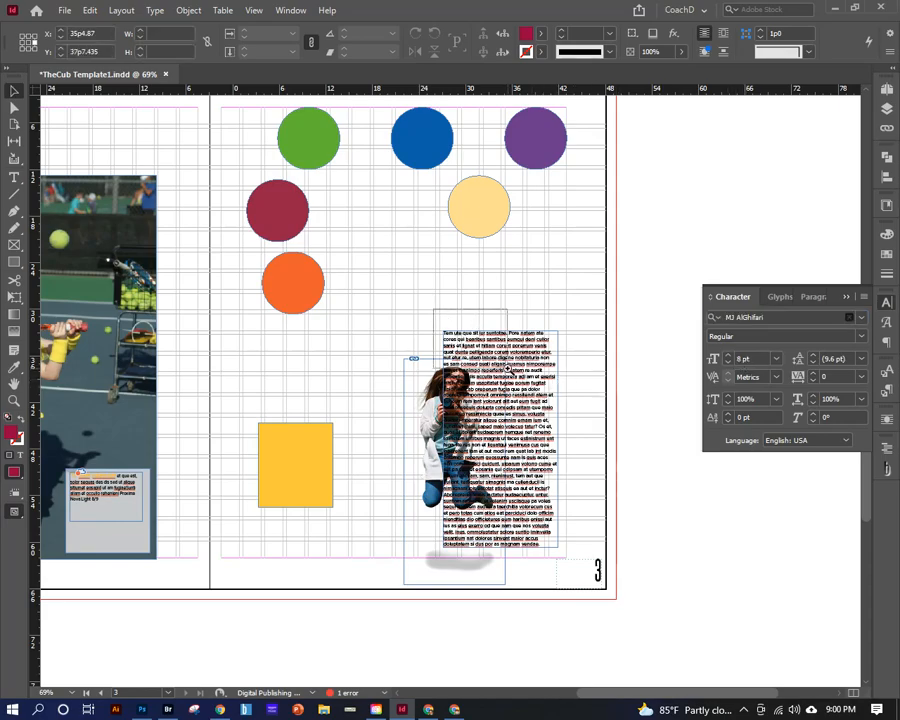
pyautogui.press('space')
pyautogui.moveTo(538, 454); pyautogui.dragTo(463, 256)
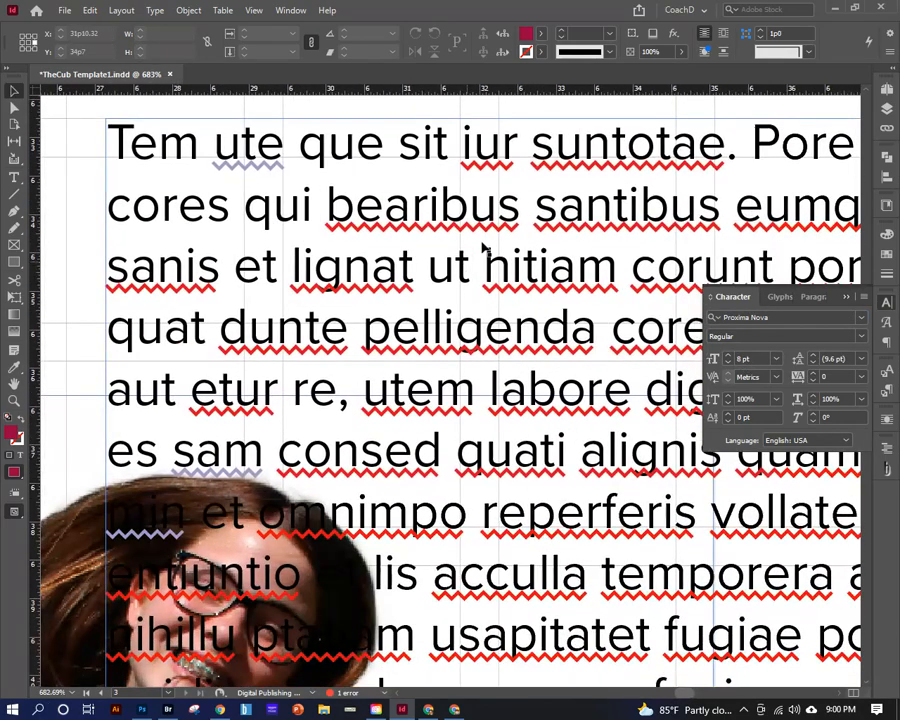
pyautogui.doubleClick(529, 205)
pyautogui.moveTo(327, 205); pyautogui.dragTo(556, 456)
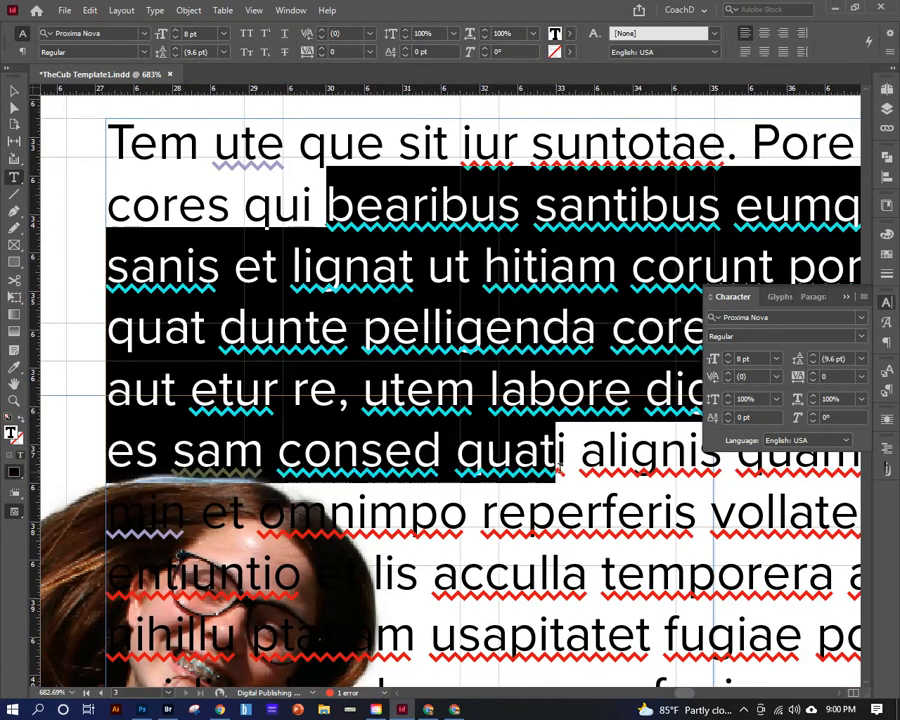
pyautogui.click(777, 359)
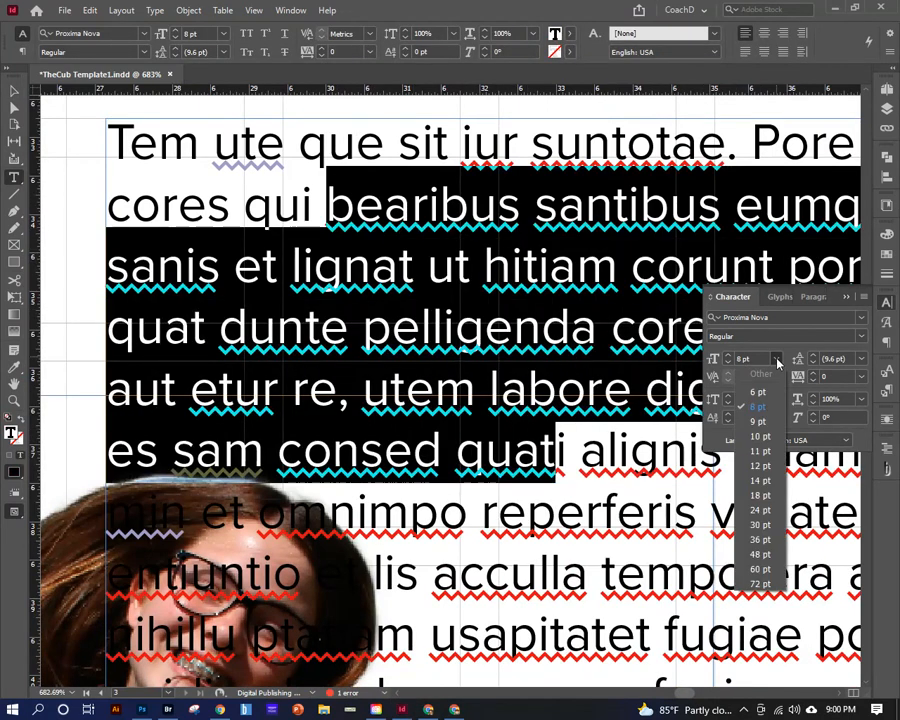
pyautogui.click(752, 444)
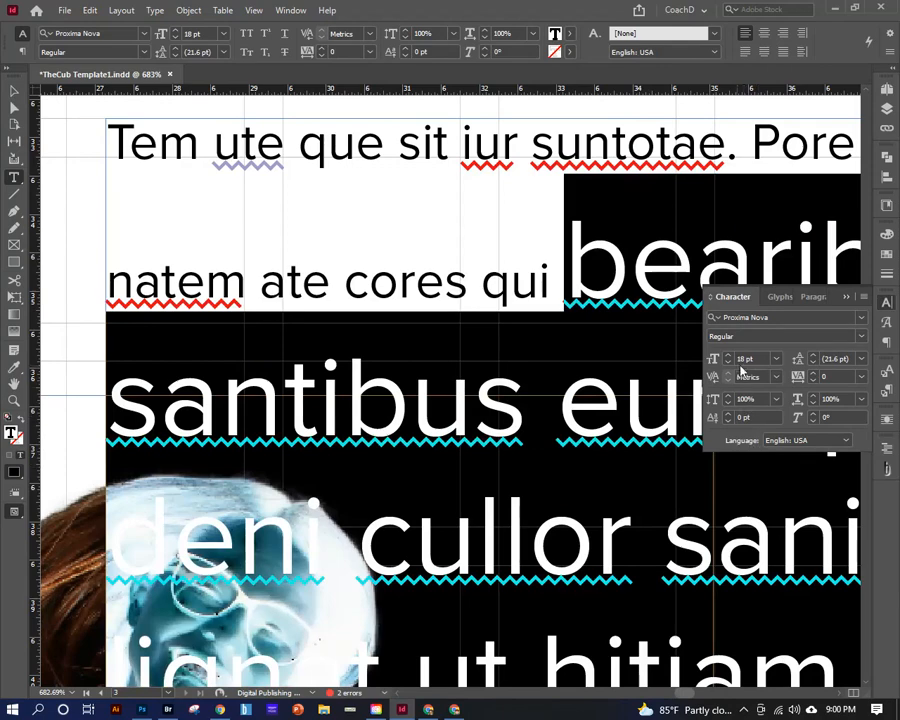
# Step: Return the selected passage to 8 pt and set its leading to 9 pt
pyautogui.click(777, 359)
pyautogui.click(760, 407)
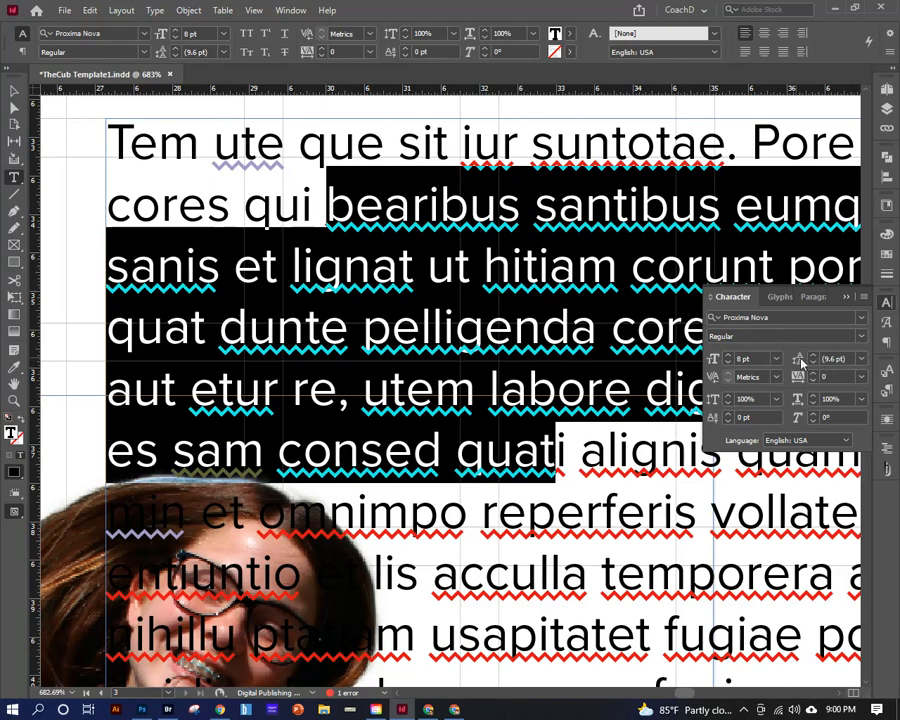
pyautogui.click(860, 358)
pyautogui.click(845, 440)
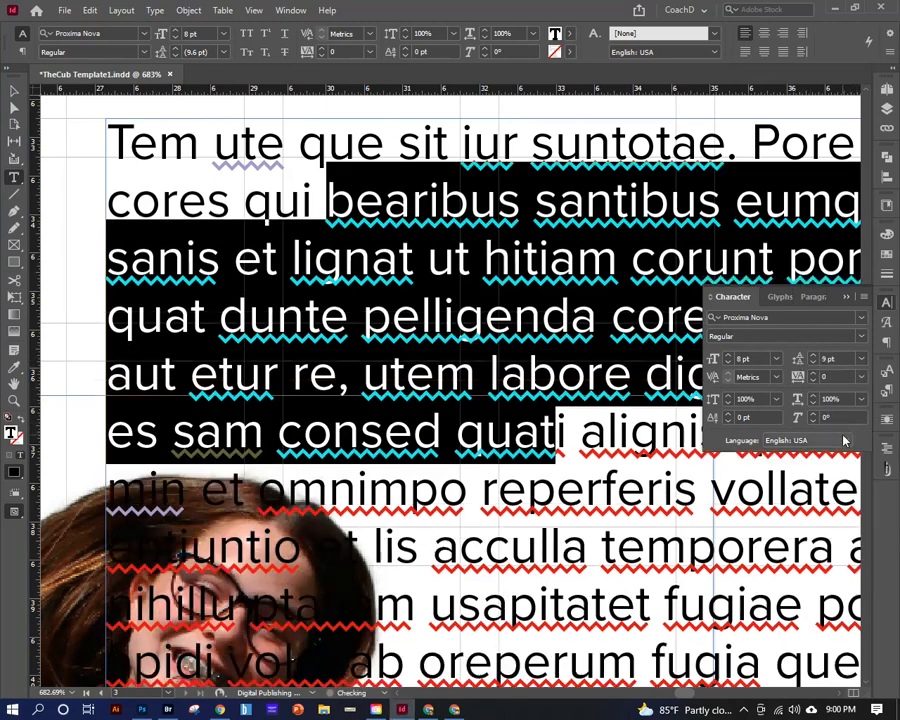
pyautogui.click(845, 441)
pyautogui.click(596, 301)
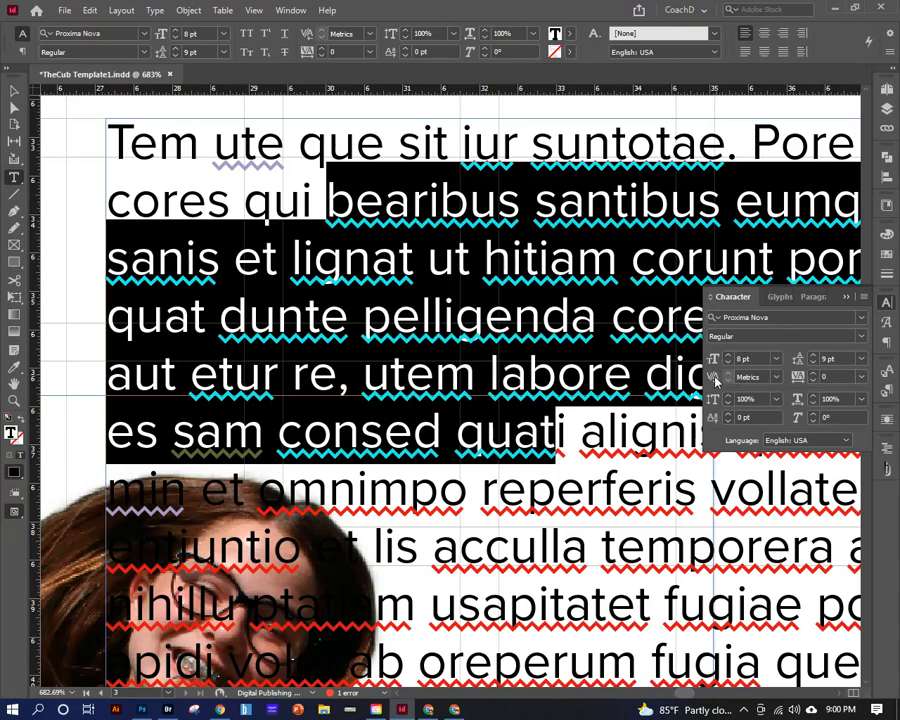
# Step: Tighten the selected passage's tracking to -40 and bring it back up to -20
pyautogui.click(814, 381)
pyautogui.click(814, 381)
pyautogui.click(814, 381)
pyautogui.click(814, 381)
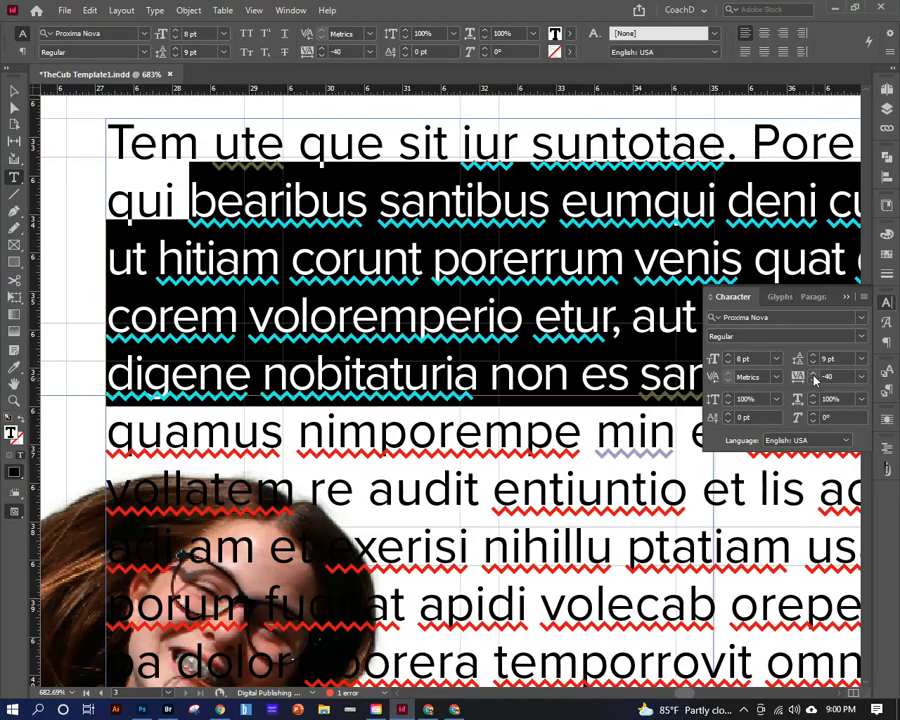
pyautogui.click(814, 373)
pyautogui.click(814, 373)
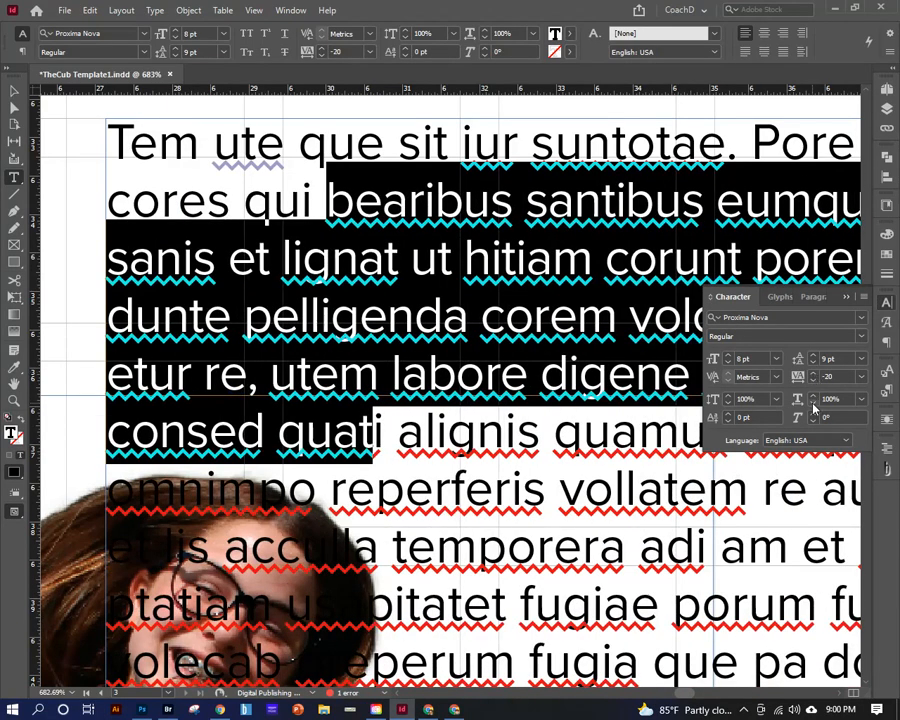
# Step: Select the line beginning "et lis acculla", leave its tracking at 0, set its horizontal scale to 98%, and deselect the text
pyautogui.hotkey('ctrl', '-')
pyautogui.hotkey('ctrl', '-')
pyautogui.hotkey('ctrl', '-')
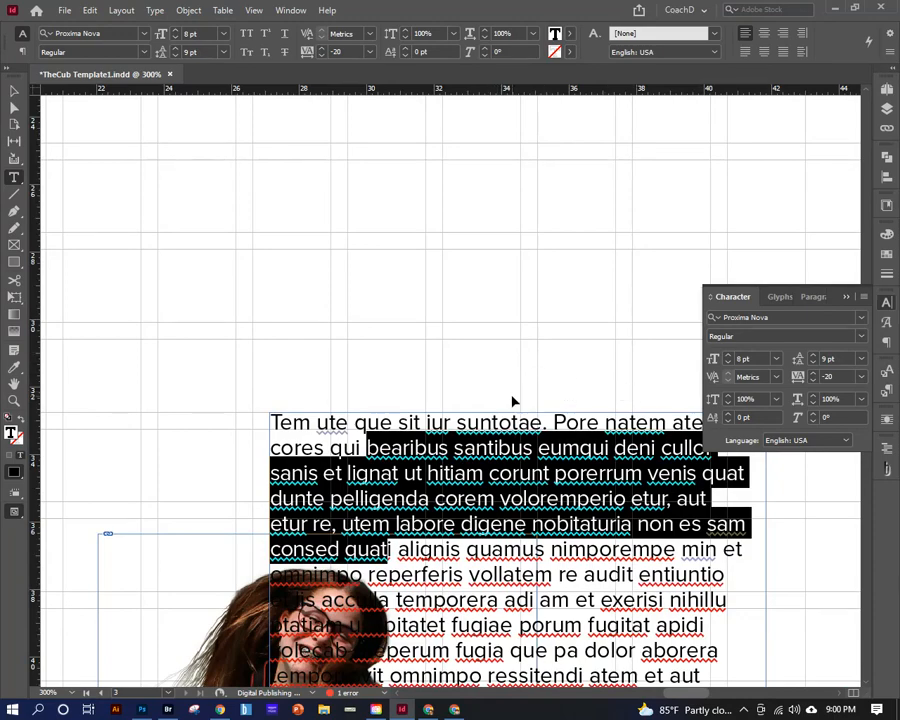
pyautogui.hotkey('ctrl', '-')
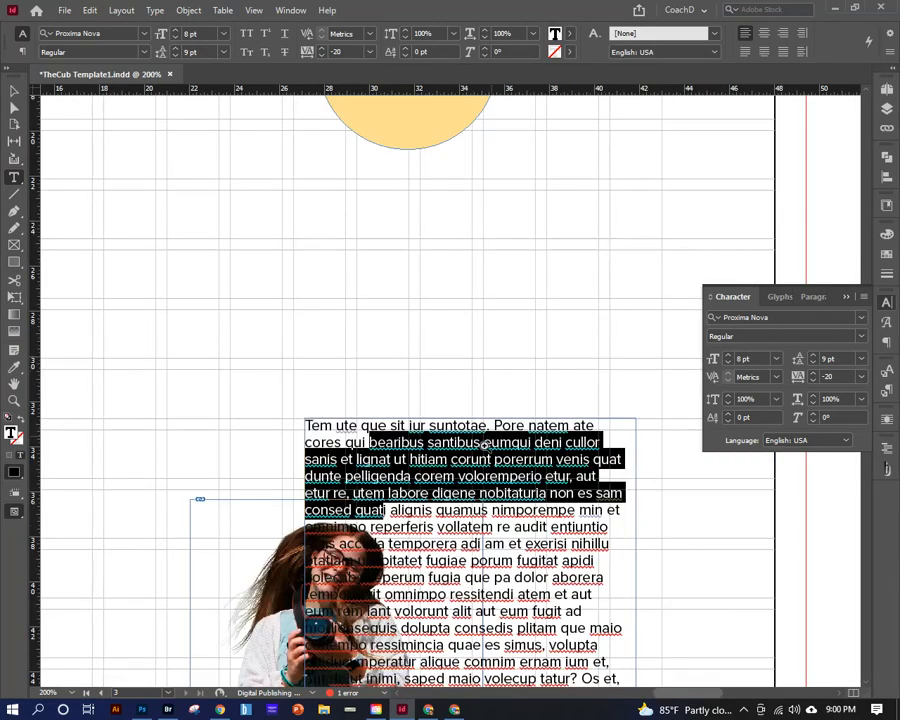
pyautogui.moveTo(286, 406); pyautogui.dragTo(319, 420)
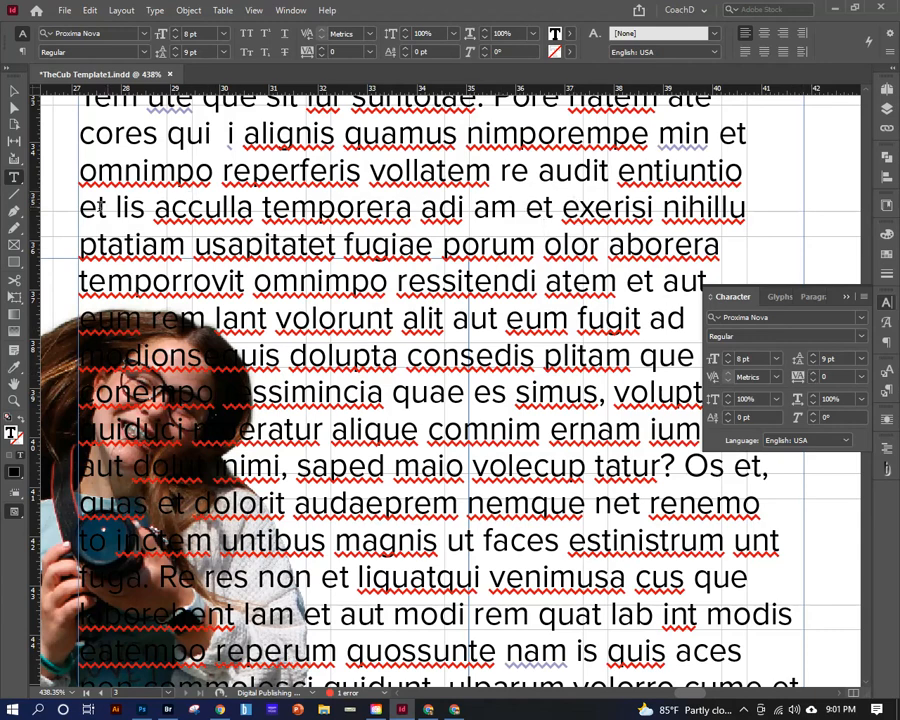
pyautogui.moveTo(80, 207); pyautogui.dragTo(752, 208)
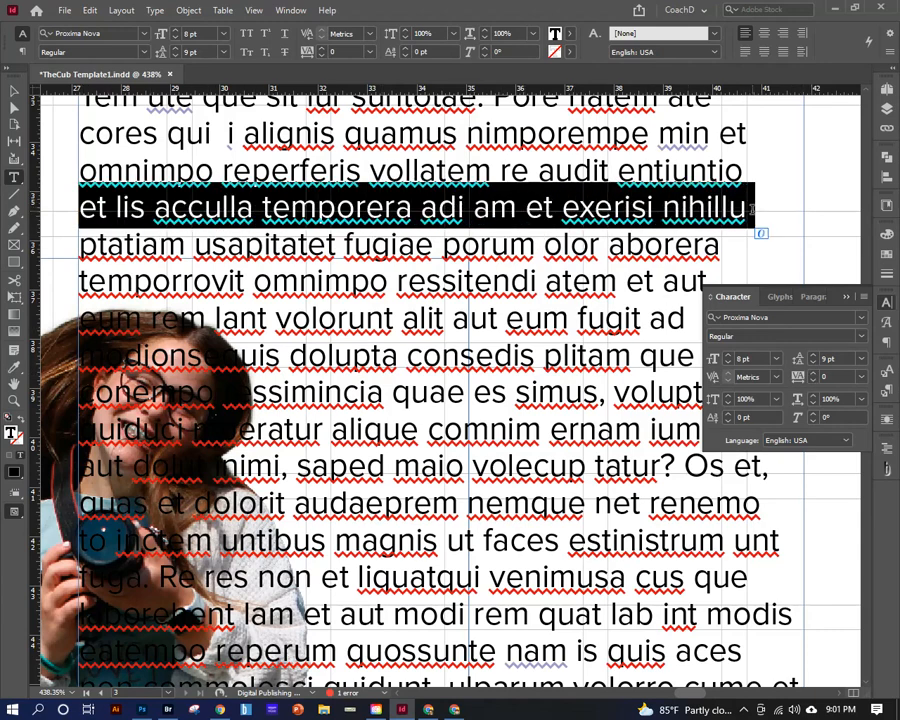
pyautogui.click(814, 381)
pyautogui.click(813, 372)
pyautogui.click(815, 403)
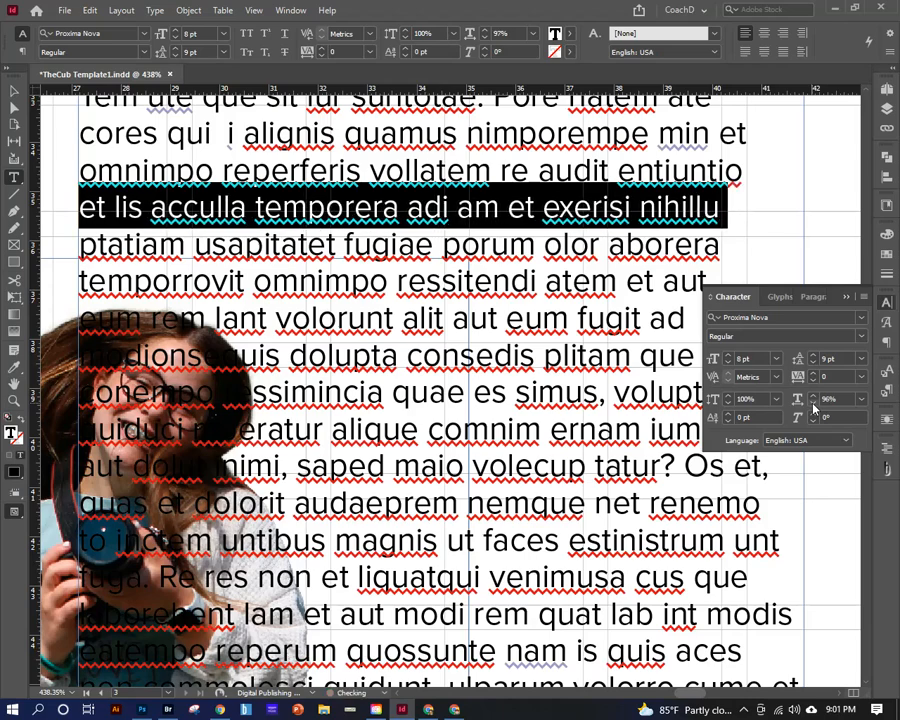
pyautogui.click(815, 403)
pyautogui.click(815, 404)
pyautogui.click(813, 396)
pyautogui.click(813, 396)
pyautogui.click(813, 396)
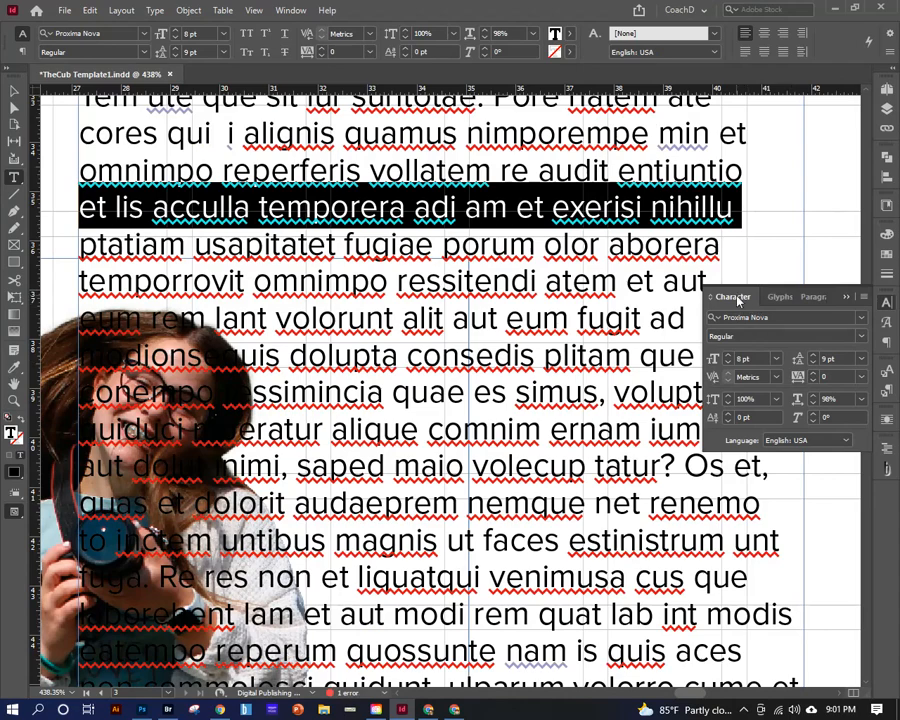
pyautogui.click(357, 250)
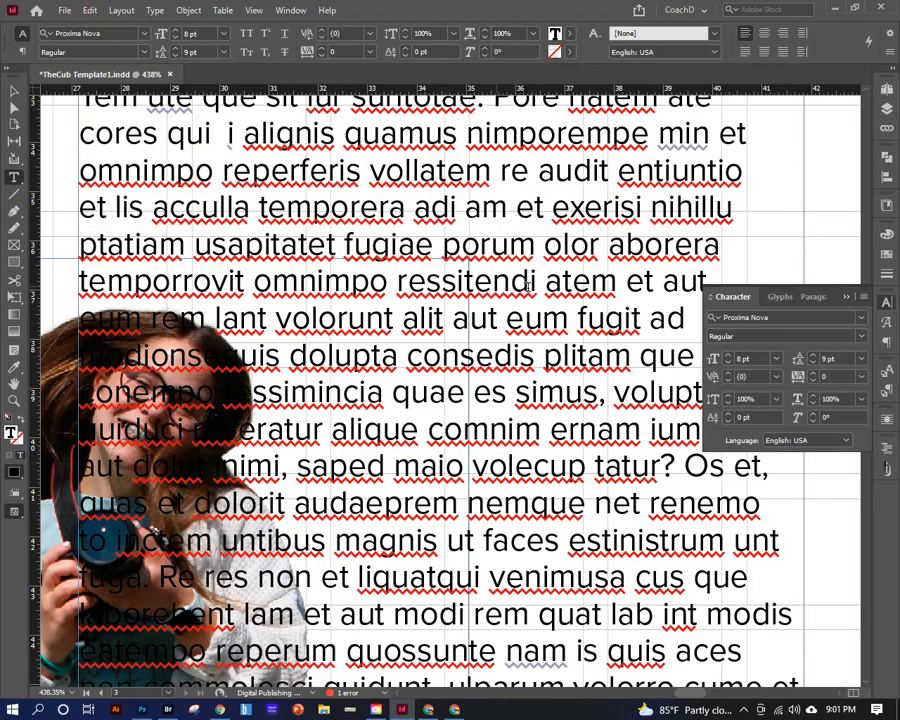
# Step: Examine the Character settings for the whole body text frame and for most of its text, deselect it, and collapse the settings
pyautogui.keyDown('ctrl'); pyautogui.keyDown('alt'); pyautogui.click(513, 267); pyautogui.keyUp('alt'); pyautogui.keyUp('ctrl')
pyautogui.keyDown('ctrl'); pyautogui.keyDown('alt'); pyautogui.click(513, 267); pyautogui.keyUp('alt'); pyautogui.keyUp('ctrl')
pyautogui.keyDown('ctrl'); pyautogui.keyDown('alt'); pyautogui.click(512, 267); pyautogui.keyUp('alt'); pyautogui.keyUp('ctrl')
pyautogui.keyDown('ctrl'); pyautogui.keyDown('alt'); pyautogui.click(512, 267); pyautogui.keyUp('alt'); pyautogui.keyUp('ctrl')
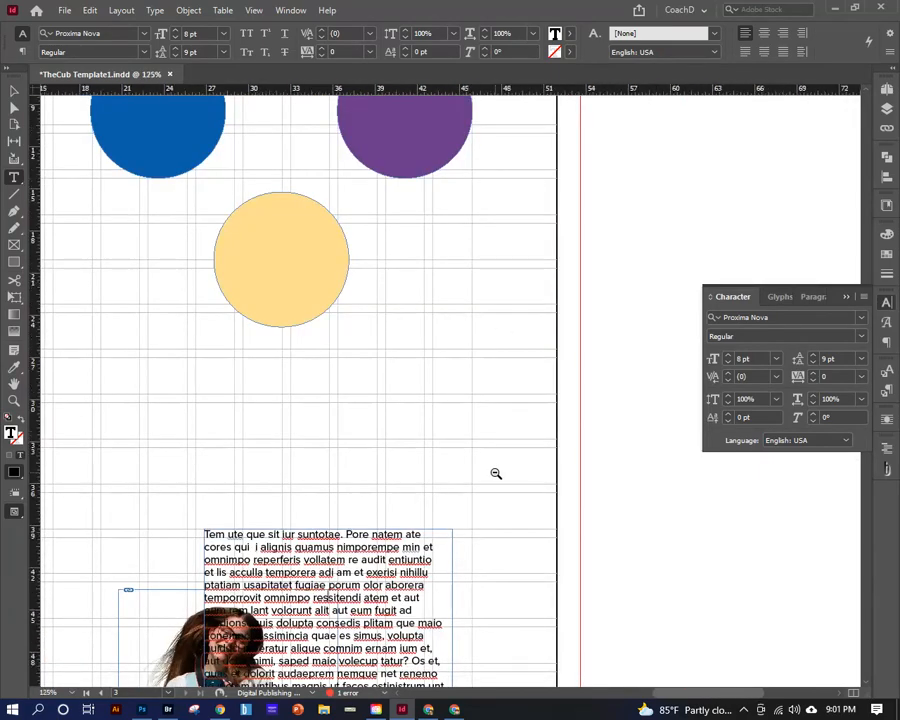
pyautogui.keyDown('ctrl'); pyautogui.keyDown('alt'); pyautogui.click(494, 474); pyautogui.keyUp('alt'); pyautogui.keyUp('ctrl')
pyautogui.click(14, 91)
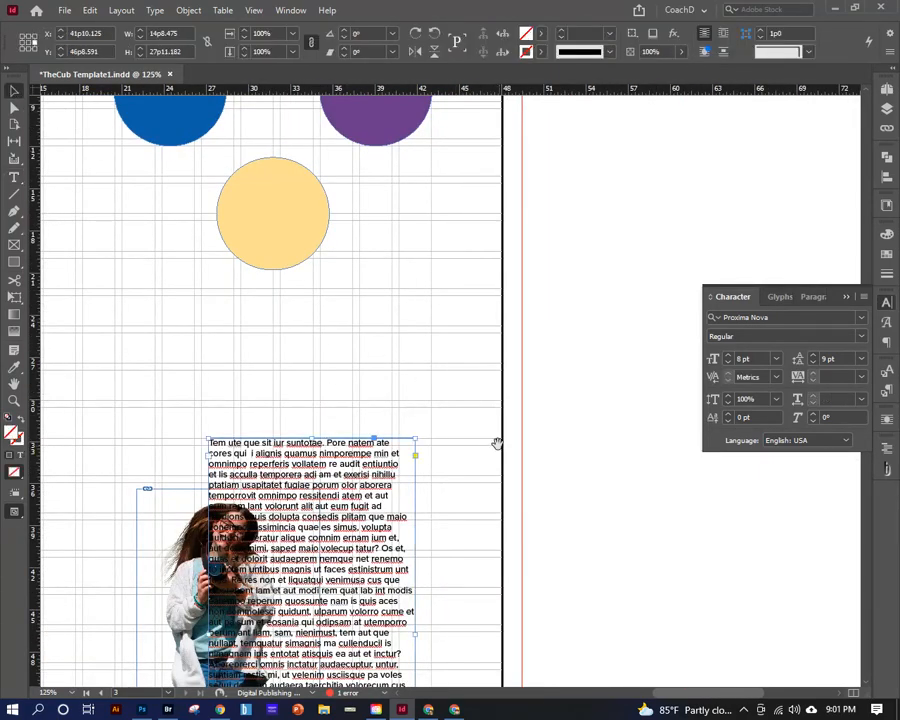
pyautogui.scroll(-4, 494, 438)
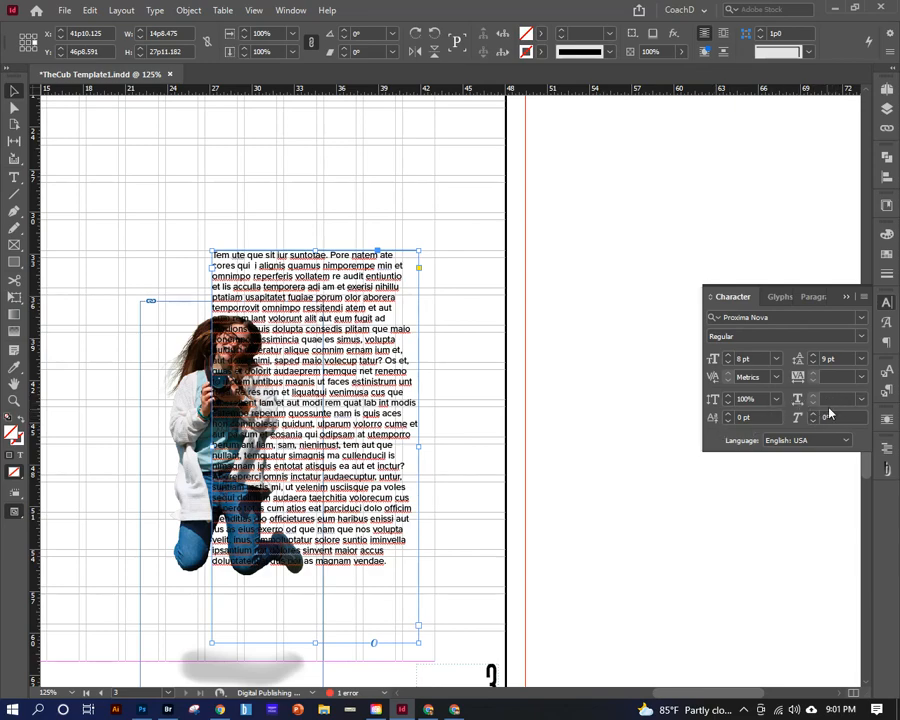
pyautogui.doubleClick(349, 286)
pyautogui.moveTo(348, 279); pyautogui.dragTo(397, 550)
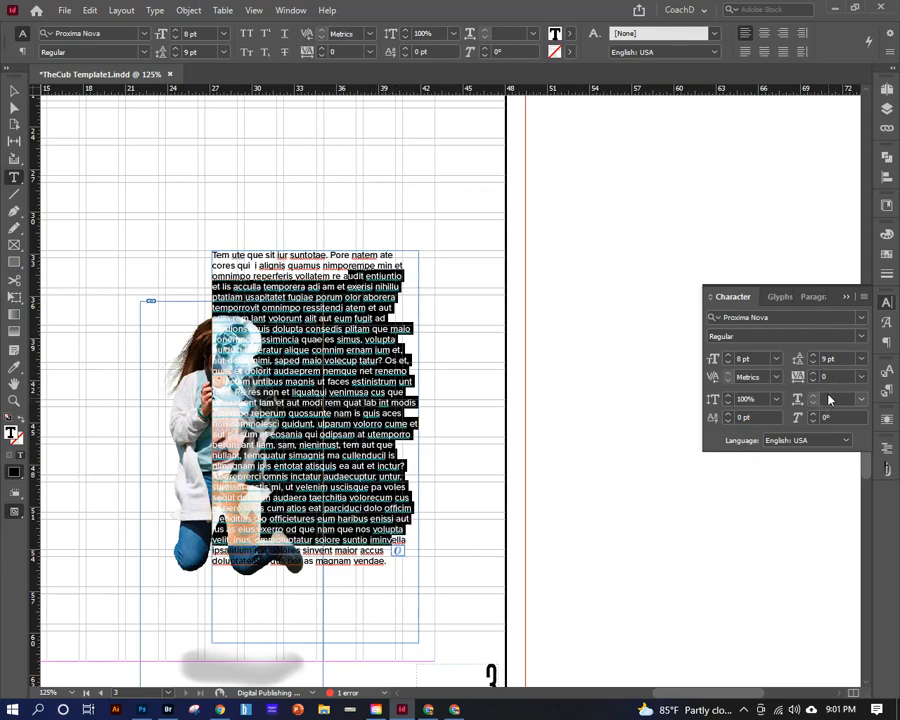
pyautogui.press('Escape')
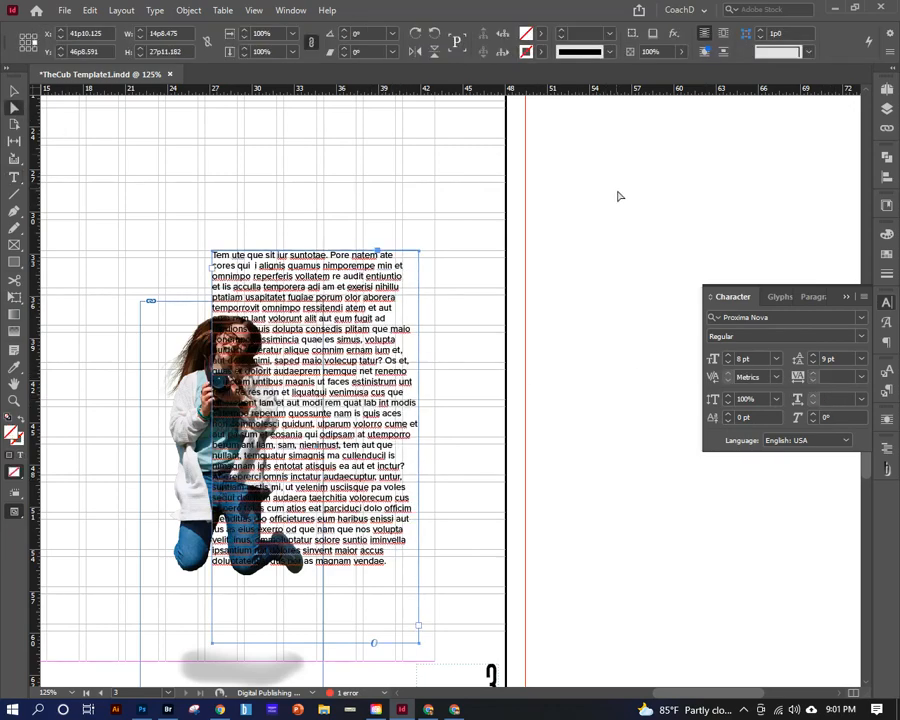
pyautogui.click(617, 196)
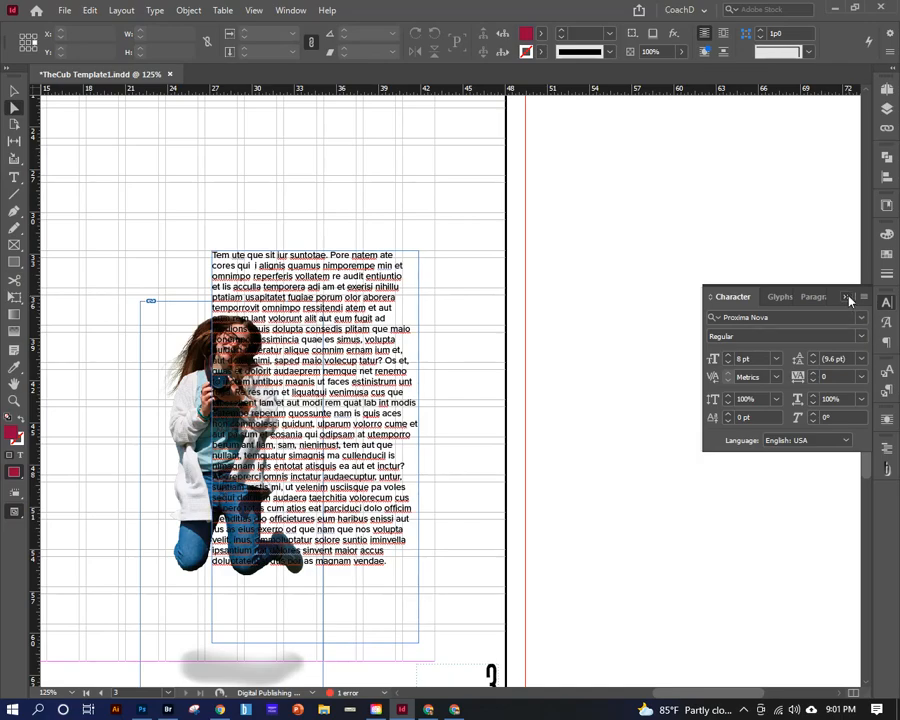
pyautogui.click(847, 298)
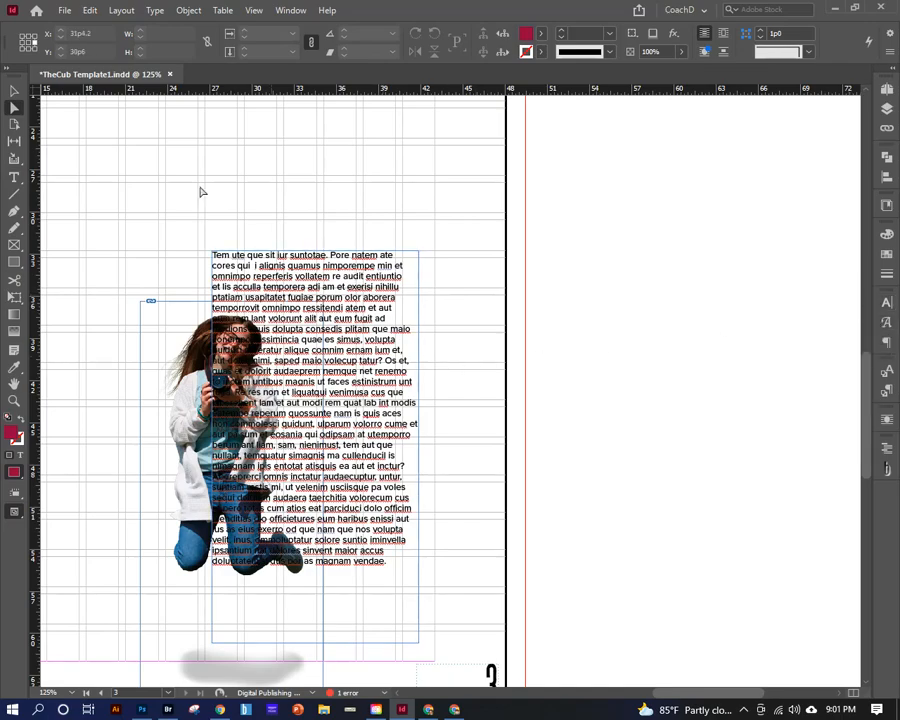
# Step: Draw a text frame about 27 picas wide above the body text and enter the word "tiger" in it
pyautogui.click(14, 91)
pyautogui.moveTo(278, 194); pyautogui.dragTo(748, 602)
pyautogui.moveTo(245, 385); pyautogui.dragTo(240, 115)
pyautogui.moveTo(492, 347); pyautogui.dragTo(237, 209)
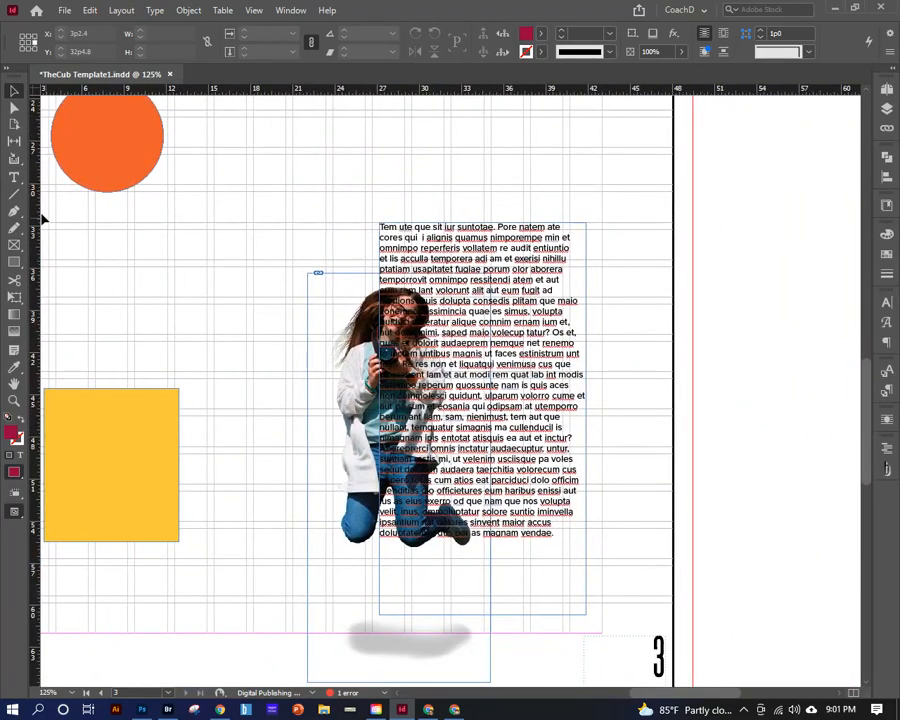
pyautogui.click(14, 177)
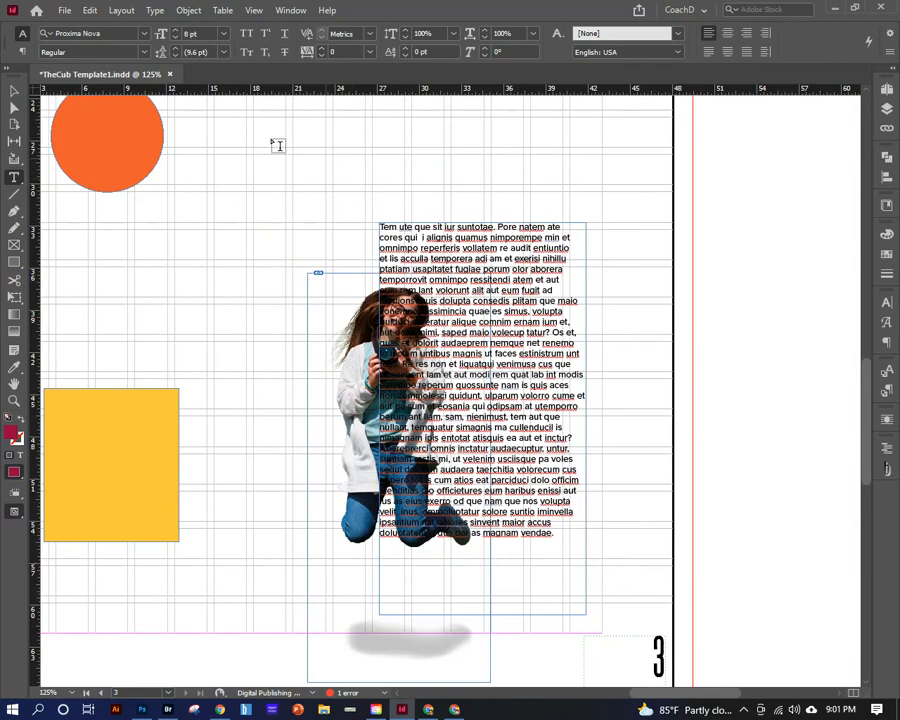
pyautogui.moveTo(237, 117); pyautogui.dragTo(618, 212)
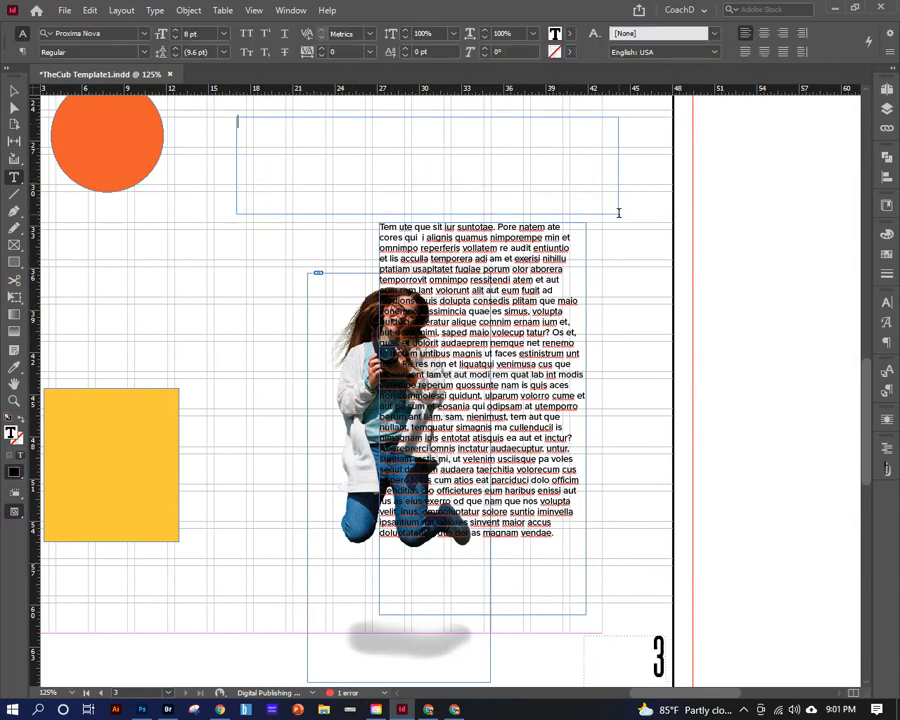
pyautogui.write('lig')
pyautogui.write('er')
# Step: Enlarge the word "tiger" to 50 pt and change its font to Sinthya
pyautogui.hotkey('ctrl', 'a')
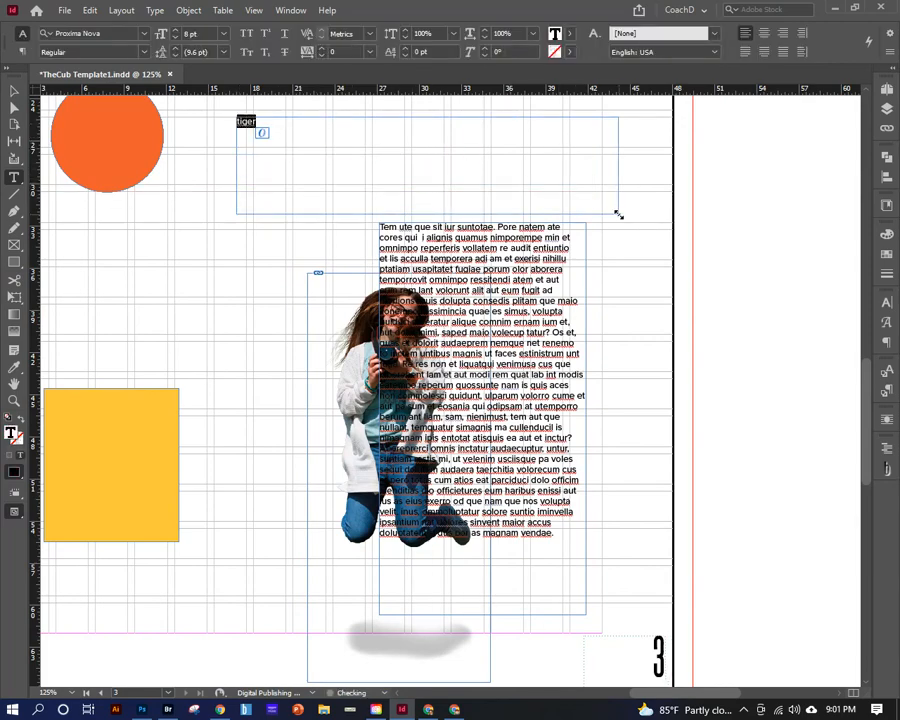
pyautogui.hotkey('ctrl', 'shift', '.')
pyautogui.hotkey('ctrl', 'shift', '.')
pyautogui.hotkey('ctrl', 'shift', '.')
pyautogui.hotkey('ctrl', 'shift', '.')
pyautogui.hotkey('ctrl', 'shift', '.')
pyautogui.hotkey('ctrl', 'shift', '.')
pyautogui.hotkey('ctrl', 'shift', '.')
pyautogui.hotkey('ctrl', 'shift', '.')
pyautogui.hotkey('ctrl', 'shift', '.')
pyautogui.hotkey('ctrl', 'shift', '.')
pyautogui.hotkey('ctrl', 'shift', '.')
pyautogui.hotkey('ctrl', 'shift', '.')
pyautogui.hotkey('ctrl', 'shift', '.')
pyautogui.hotkey('ctrl', 'shift', '.')
pyautogui.hotkey('ctrl', 'shift', '.')
pyautogui.hotkey('ctrl', 'shift', '.')
pyautogui.hotkey('ctrl', 'shift', '.')
pyautogui.hotkey('ctrl', 'shift', '.')
pyautogui.hotkey('ctrl', 'shift', '.')
pyautogui.hotkey('ctrl', 'shift', '.')
pyautogui.hotkey('ctrl', 'shift', '.')
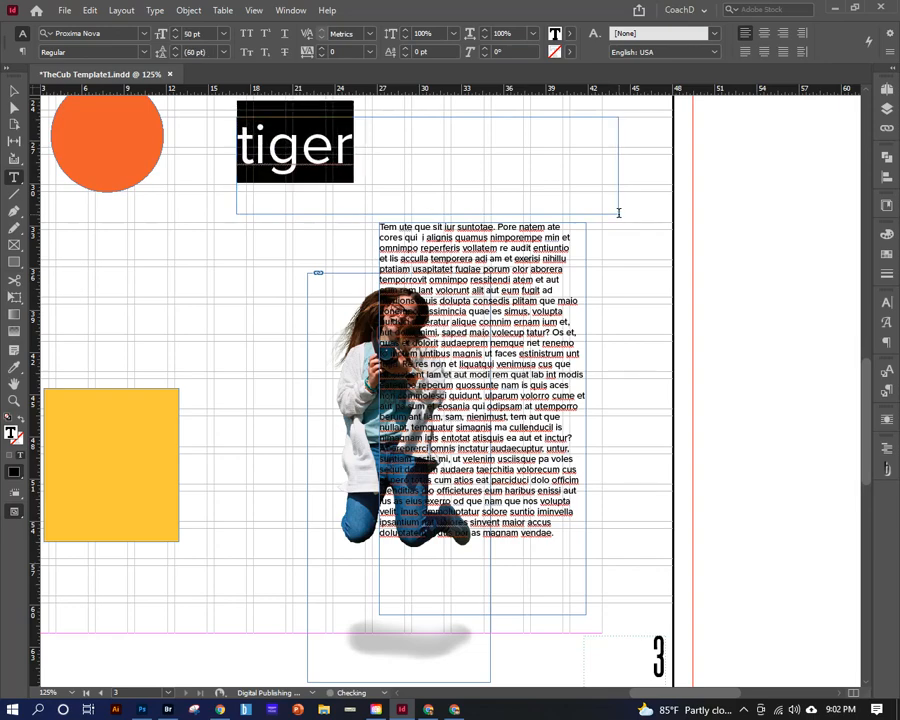
pyautogui.click(146, 34)
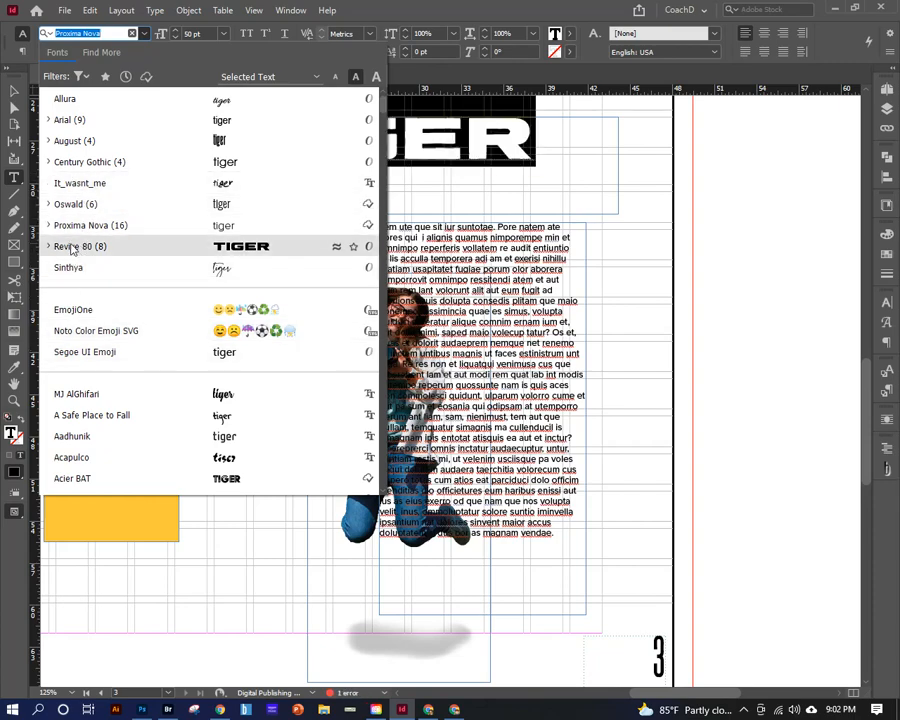
pyautogui.click(68, 267)
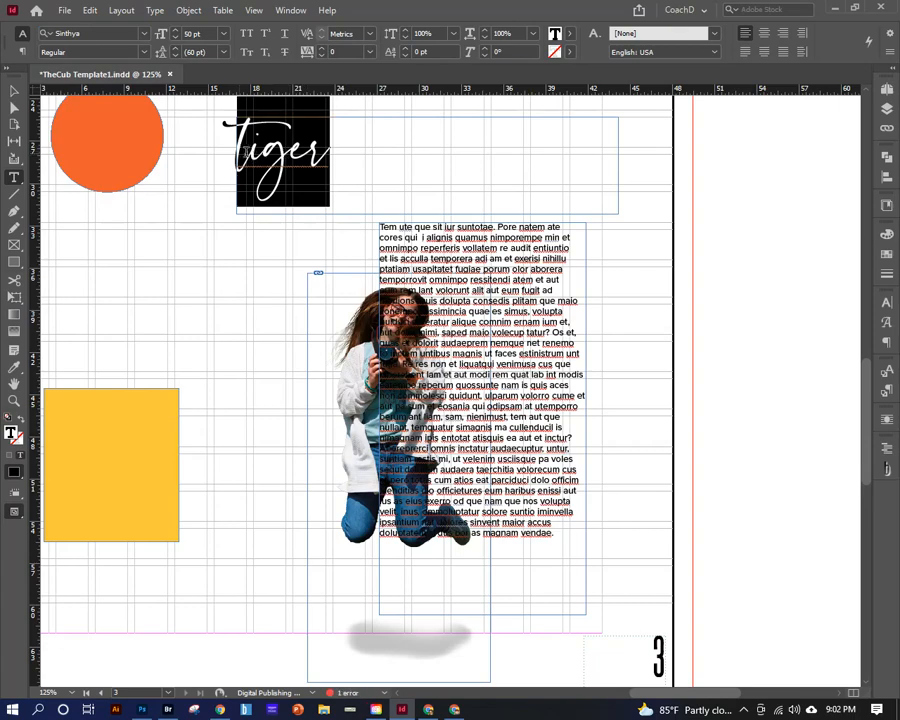
# Step: Try the alternate glyph with a long lead-in stroke on the final "r" of "tiger" and undo it
pyautogui.moveTo(237, 150); pyautogui.dragTo(252, 150)
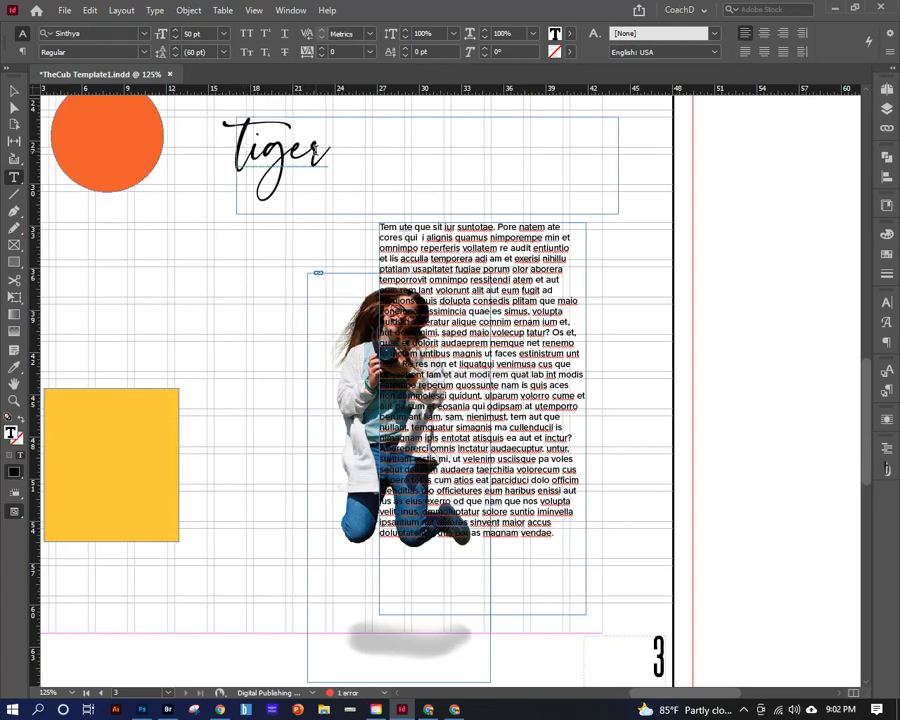
pyautogui.moveTo(312, 150); pyautogui.dragTo(328, 150)
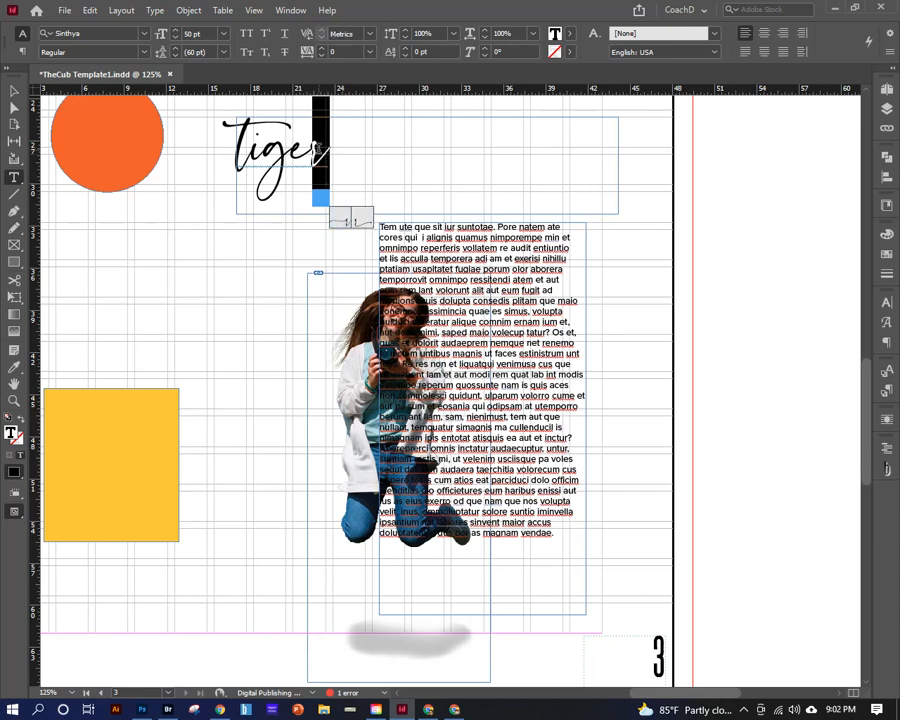
pyautogui.click(341, 226)
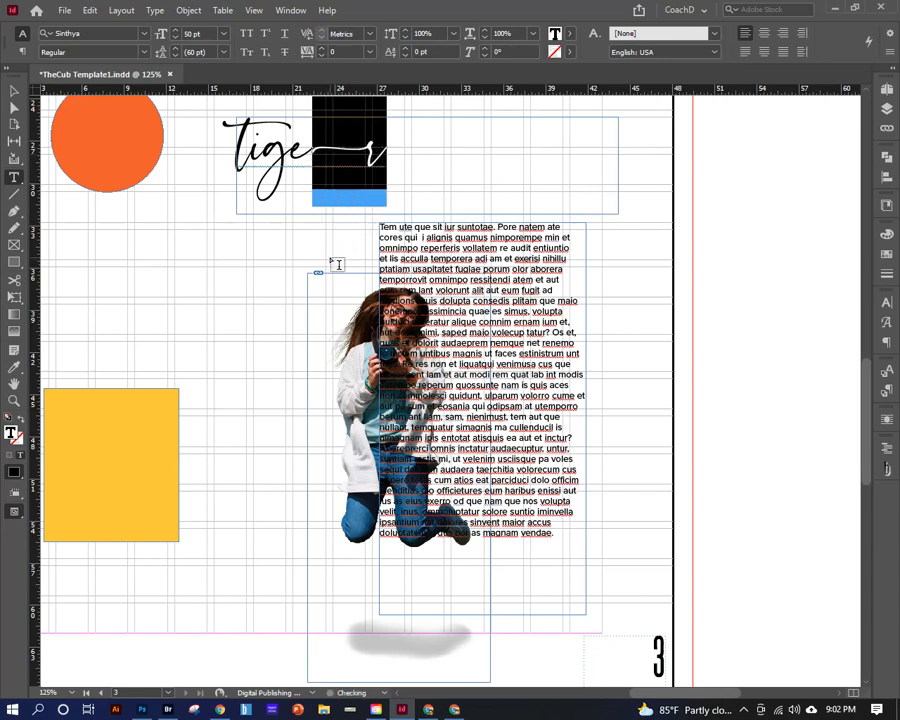
pyautogui.hotkey('ctrl', 'z')
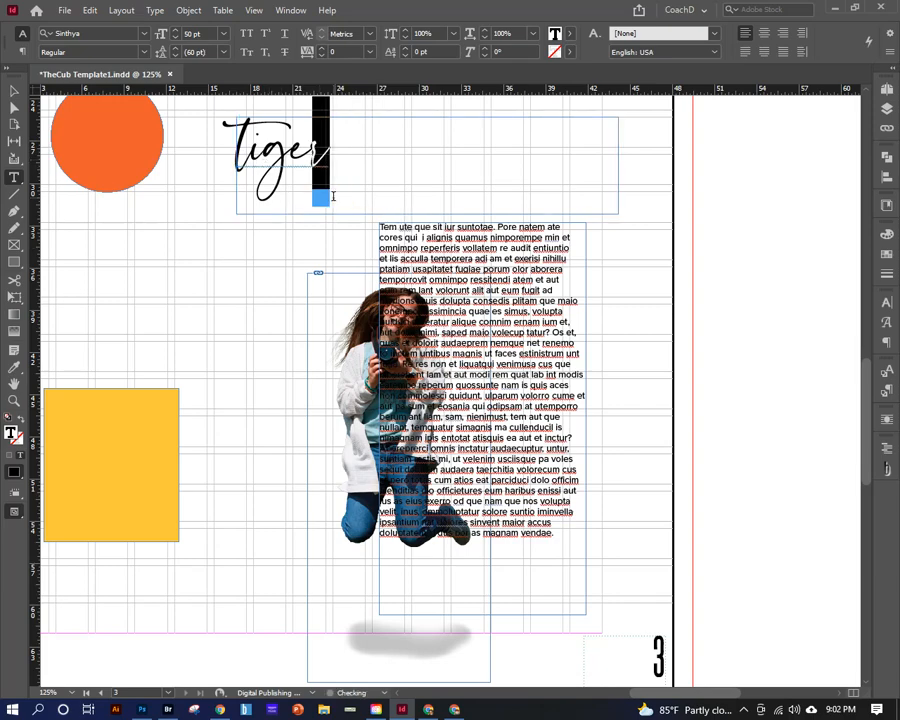
# Step: Apply the alternate glyph with a long trailing stroke to the final "r" of "tiger" and delete the word's first two letters
pyautogui.click(359, 219)
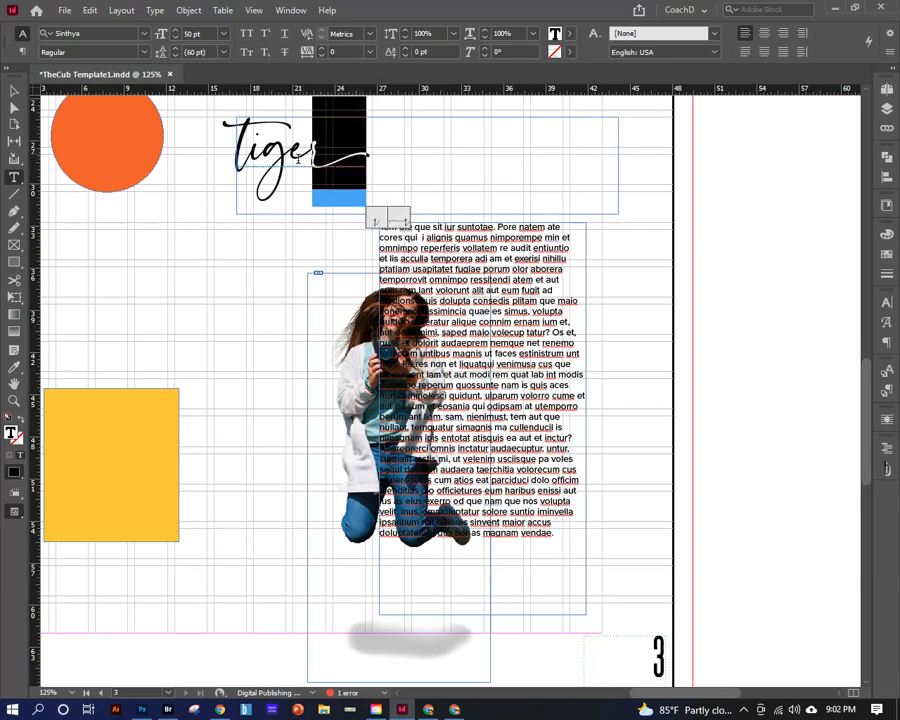
pyautogui.click(239, 148)
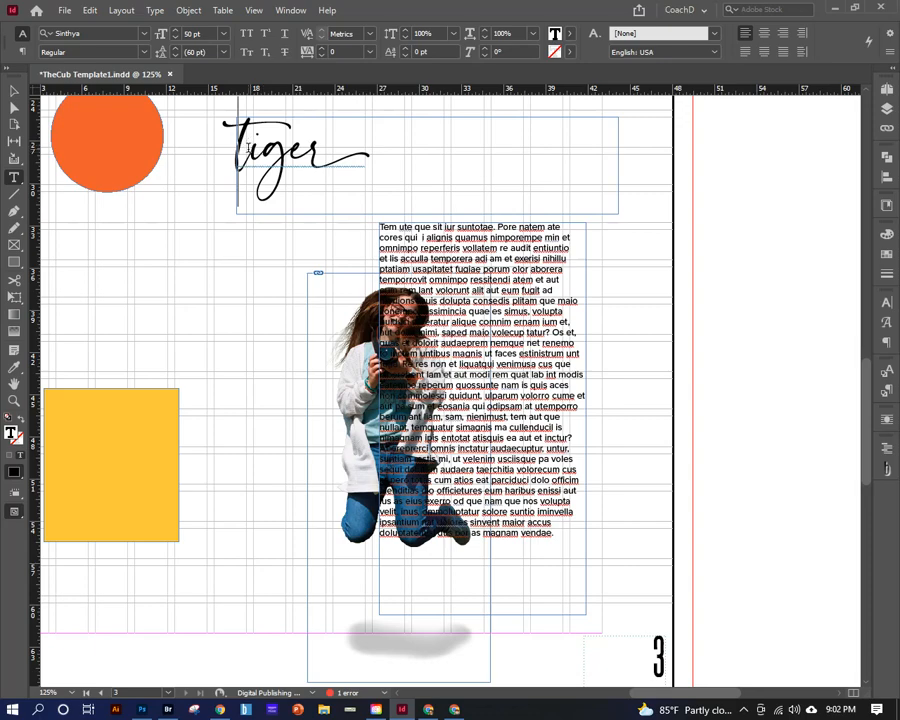
pyautogui.hotkey('shift', 'Right')
pyautogui.press('BackSpace')
pyautogui.hotkey('shift', 'Right')
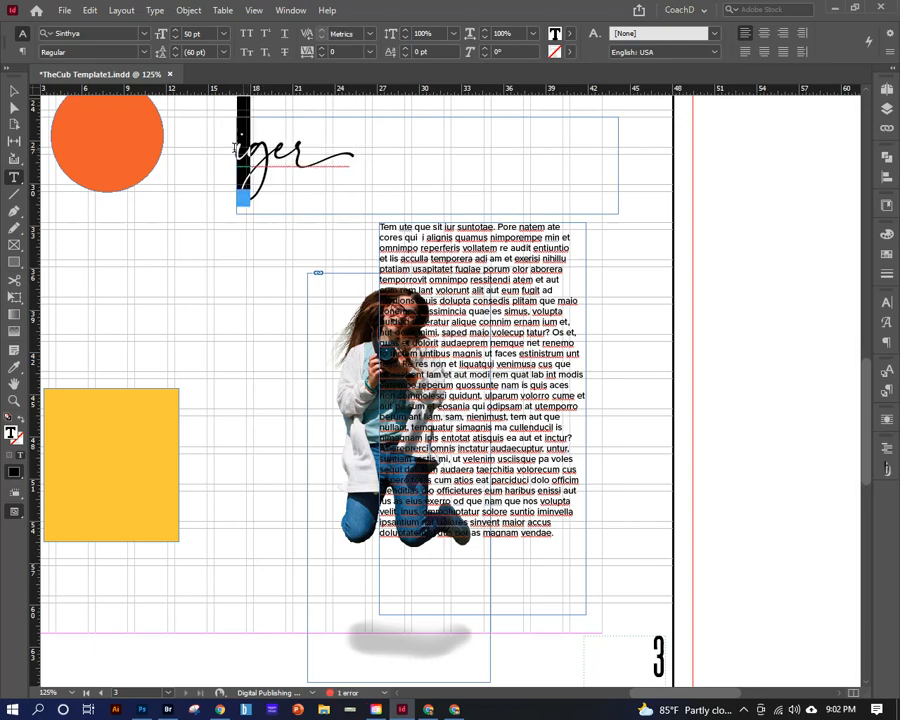
pyautogui.press('BackSpace')
# Step: Apply the alternate glyph with a long lead-in stroke to the "g" of "ger" and deselect the text
pyautogui.hotkey('shift', 'Right')
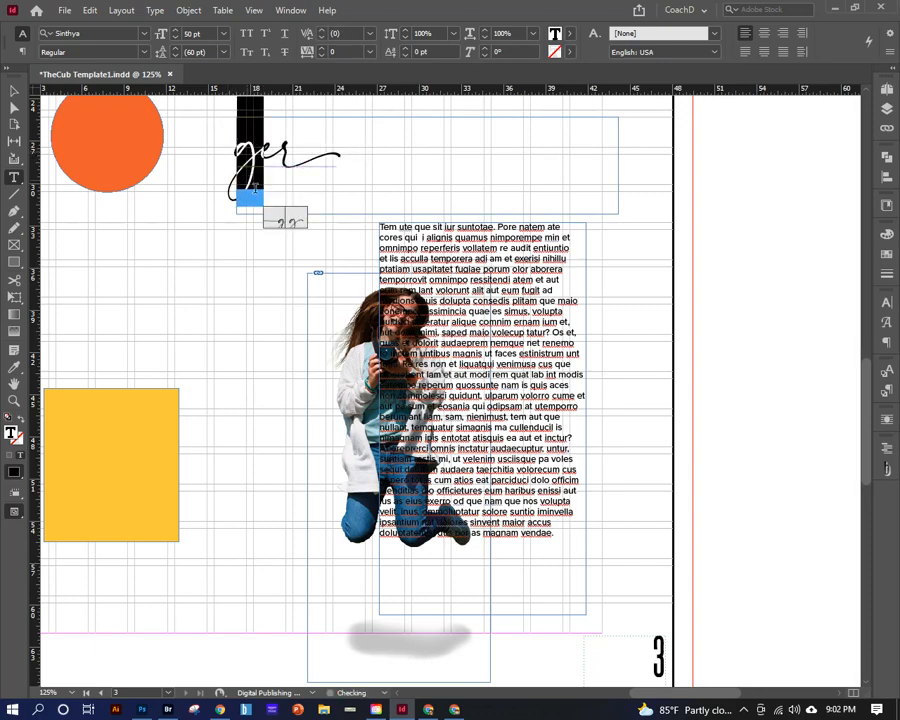
pyautogui.click(274, 222)
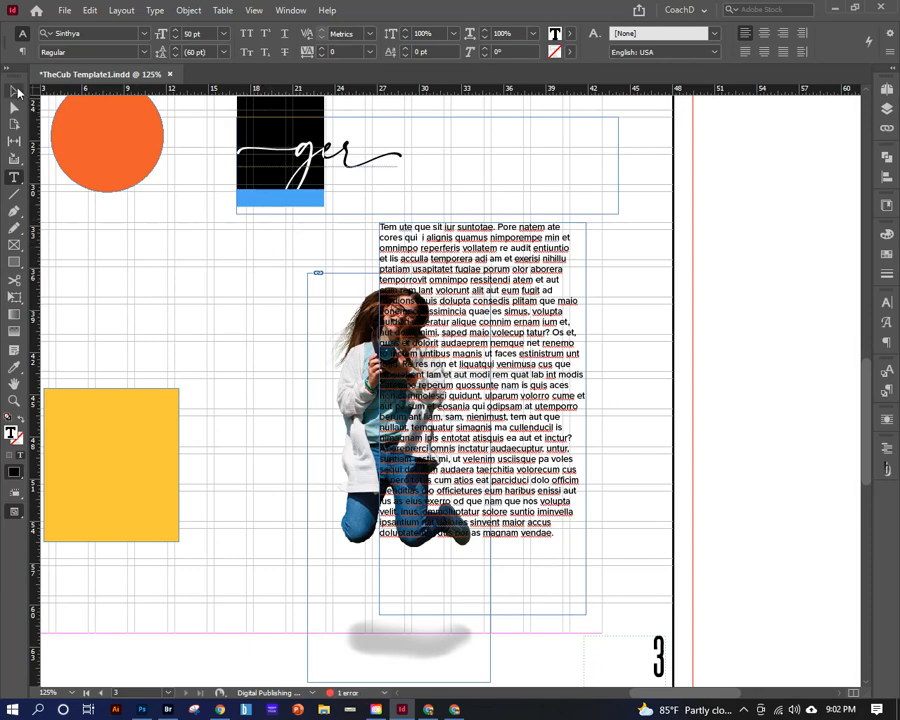
pyautogui.click(14, 91)
pyautogui.click(640, 153)
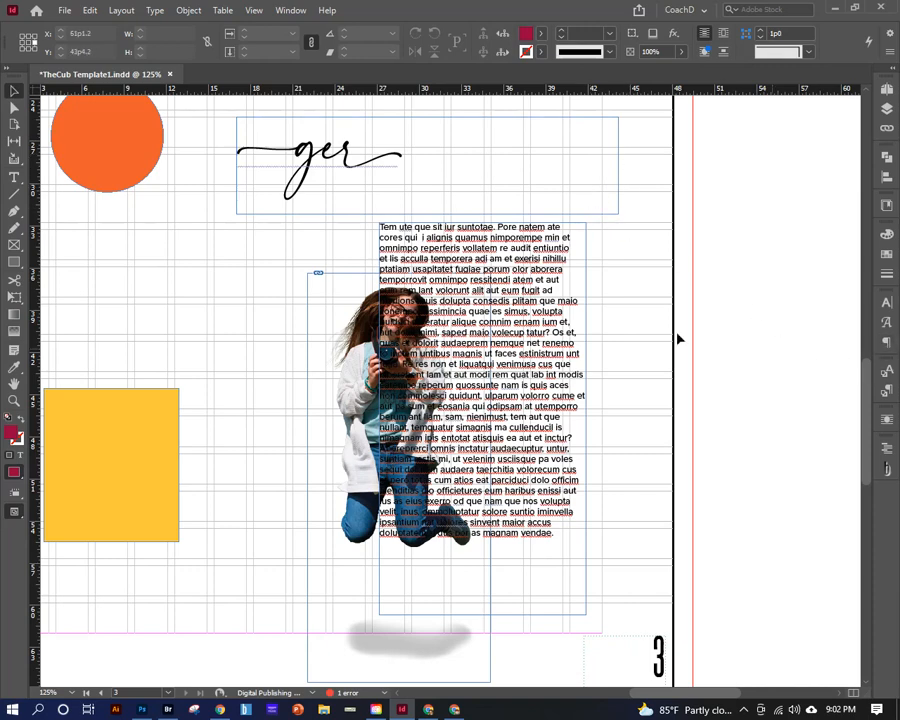
# Step: Examine the Paragraph settings for the lower part of the body text
pyautogui.press('t')
pyautogui.moveTo(527, 290); pyautogui.dragTo(552, 532)
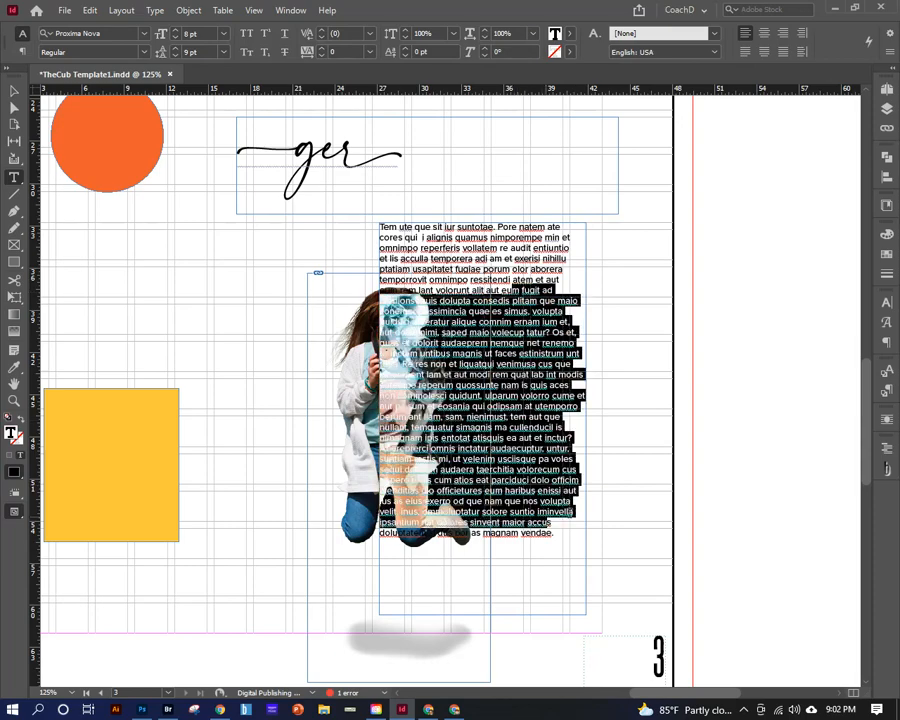
pyautogui.click(884, 345)
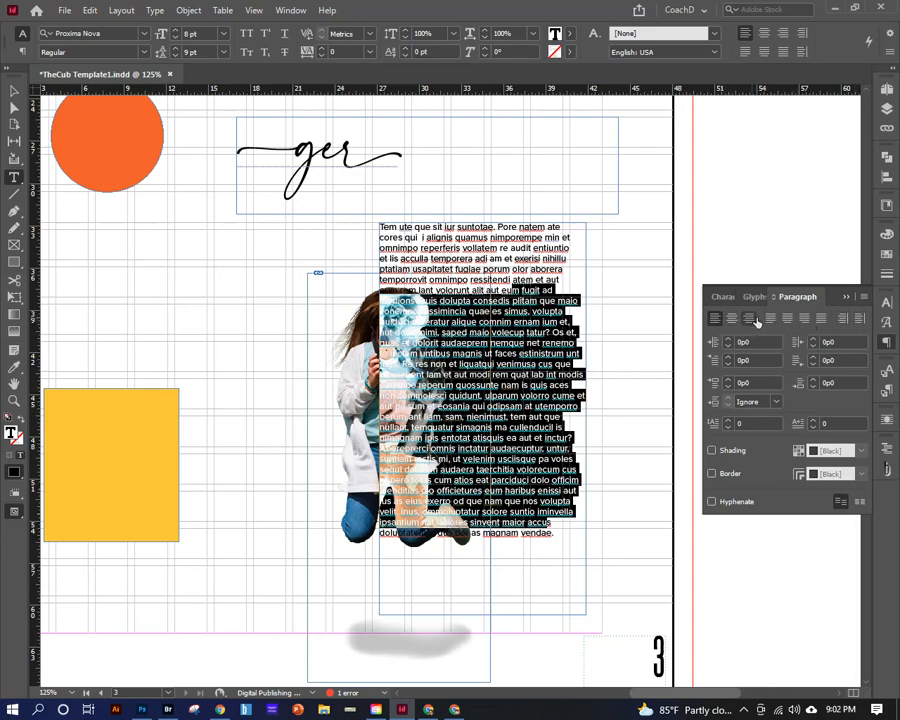
pyautogui.click(14, 91)
# Step: Delete the lower part of the body text, keeping roughly its upper third in the frame beside the jumping girl
pyautogui.scroll(-3, 429, 321)
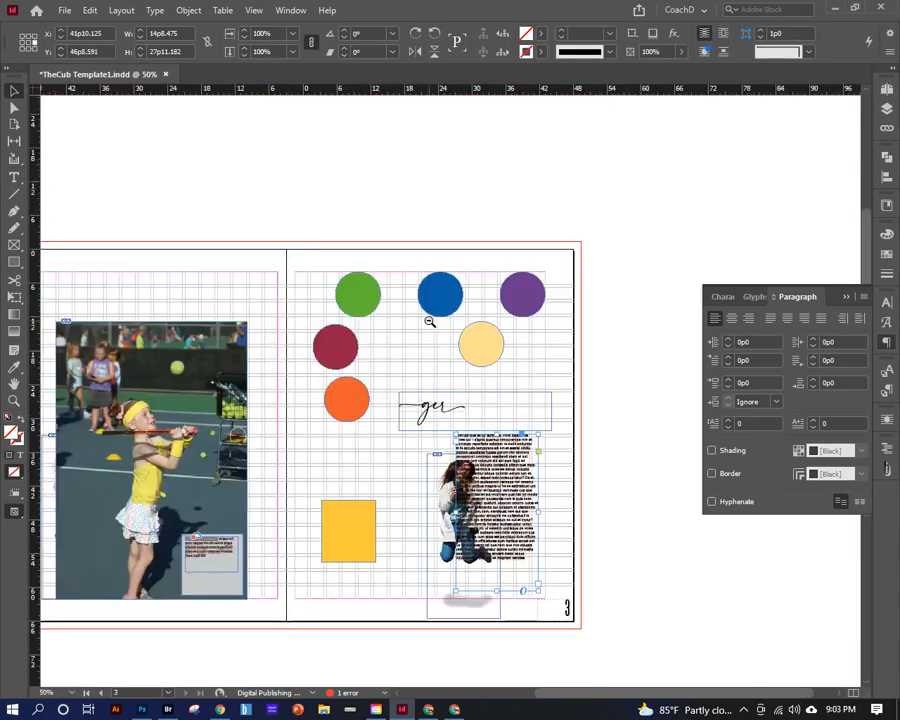
pyautogui.doubleClick(494, 486)
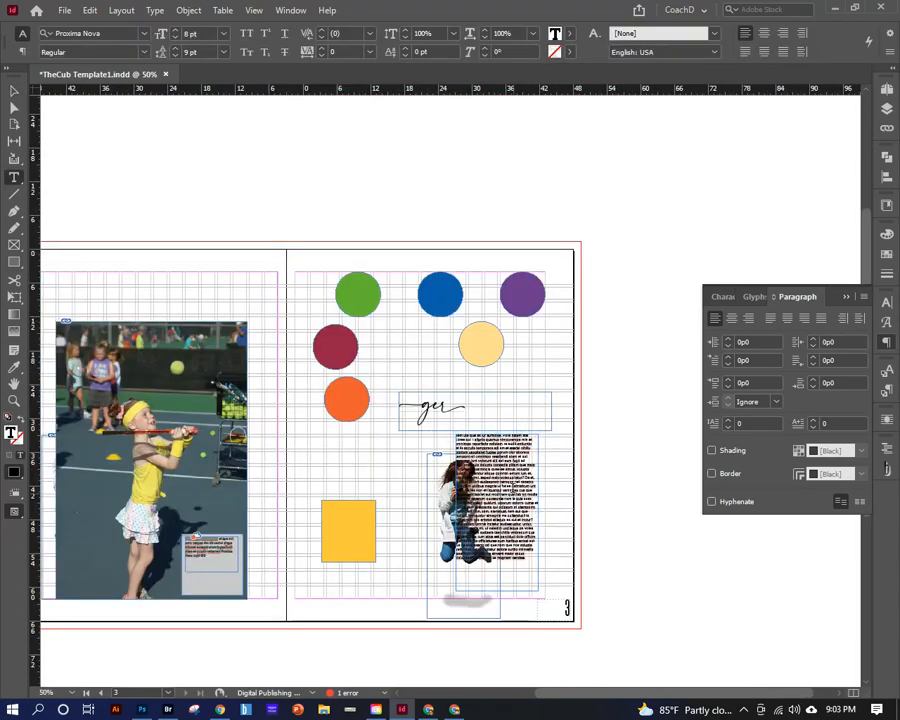
pyautogui.moveTo(494, 486); pyautogui.dragTo(551, 606)
pyautogui.press('BackSpace')
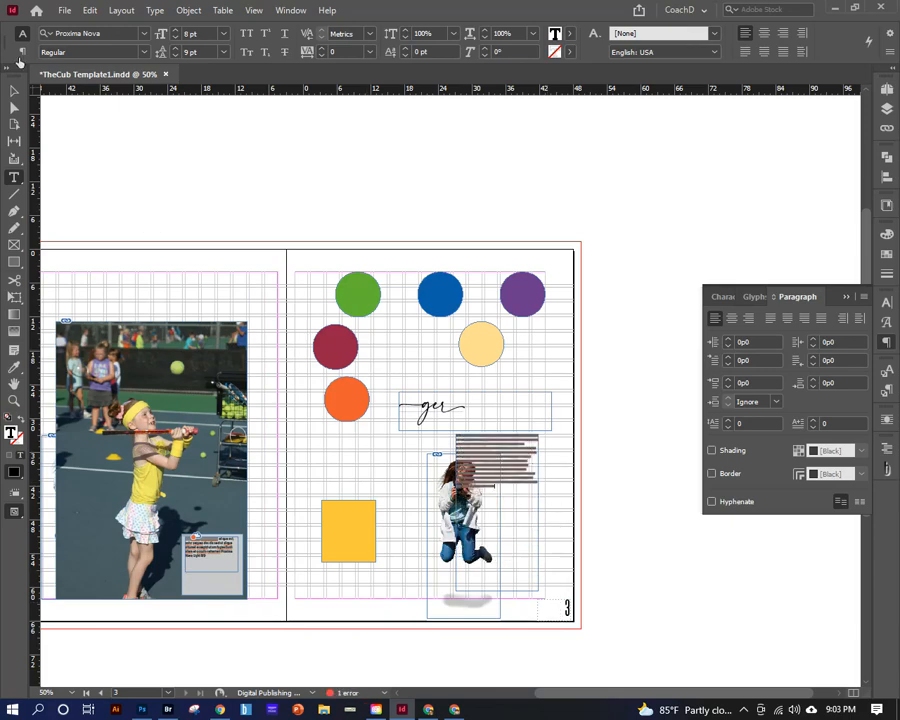
pyautogui.press('Escape')
# Step: Enlarge all the remaining body text to 14 pt
pyautogui.doubleClick(515, 494)
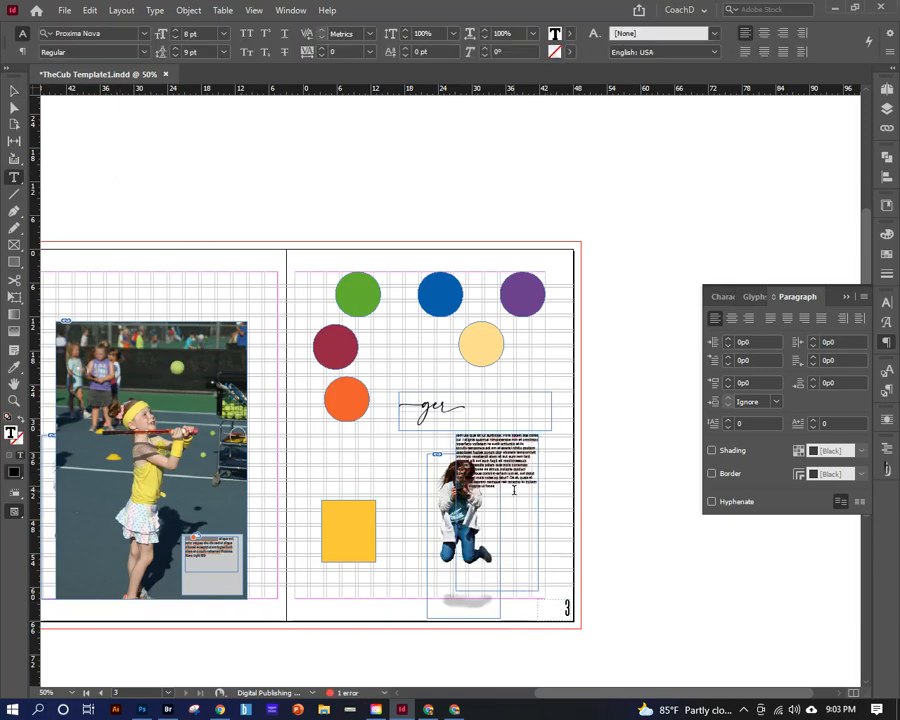
pyautogui.hotkey('ctrl', 'a')
pyautogui.hotkey('ctrl', 'shift', '.')
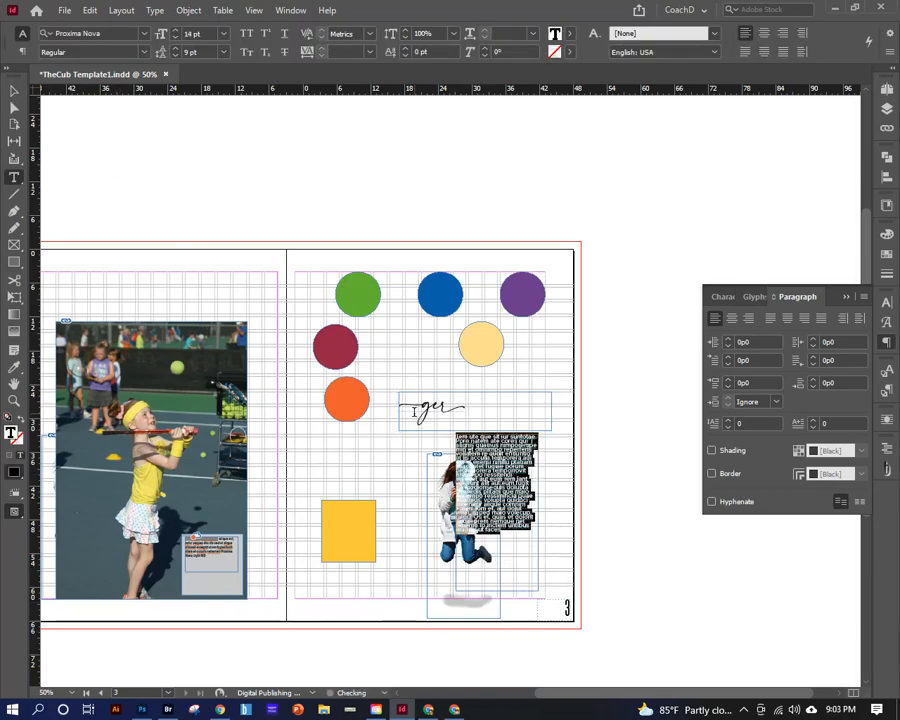
# Step: Set the body text's leading to 14 pt in the Character settings and finish editing the text
pyautogui.click(722, 297)
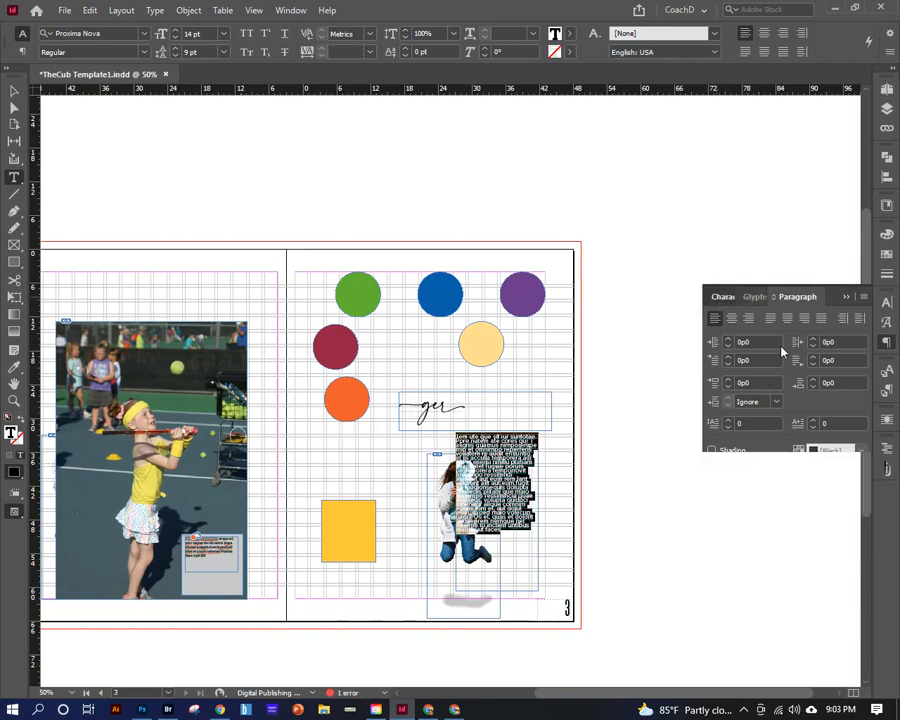
pyautogui.click(813, 355)
pyautogui.click(813, 355)
pyautogui.click(813, 355)
pyautogui.click(813, 355)
pyautogui.click(813, 355)
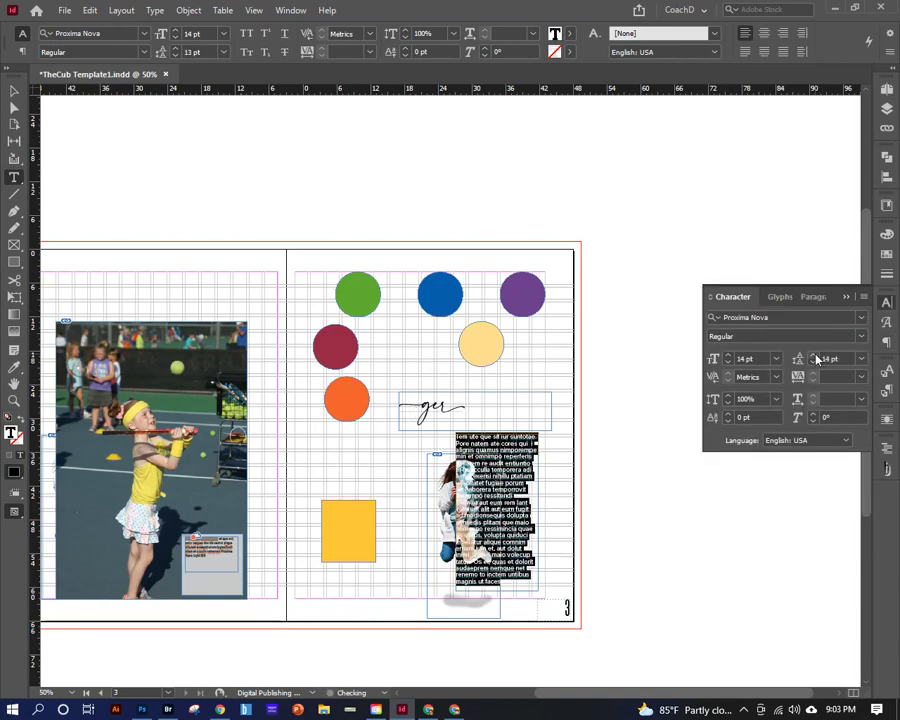
pyautogui.click(14, 91)
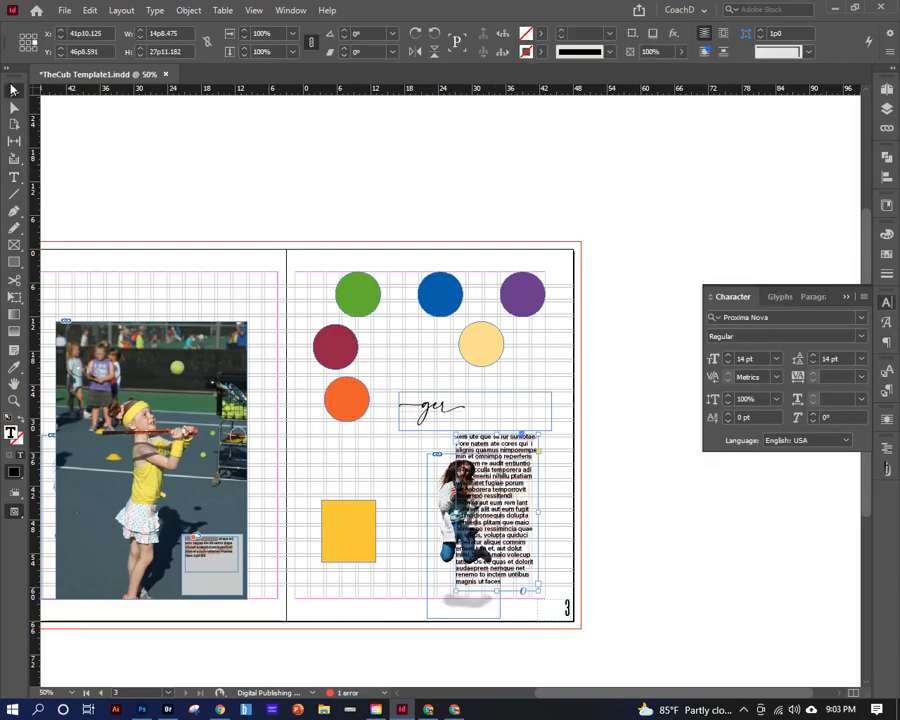
# Step: Try aligning the whole body text away from the spine and settle on aligning it towards the spine
pyautogui.tripleClick(527, 483)
pyautogui.hotkey('ctrl', 'a')
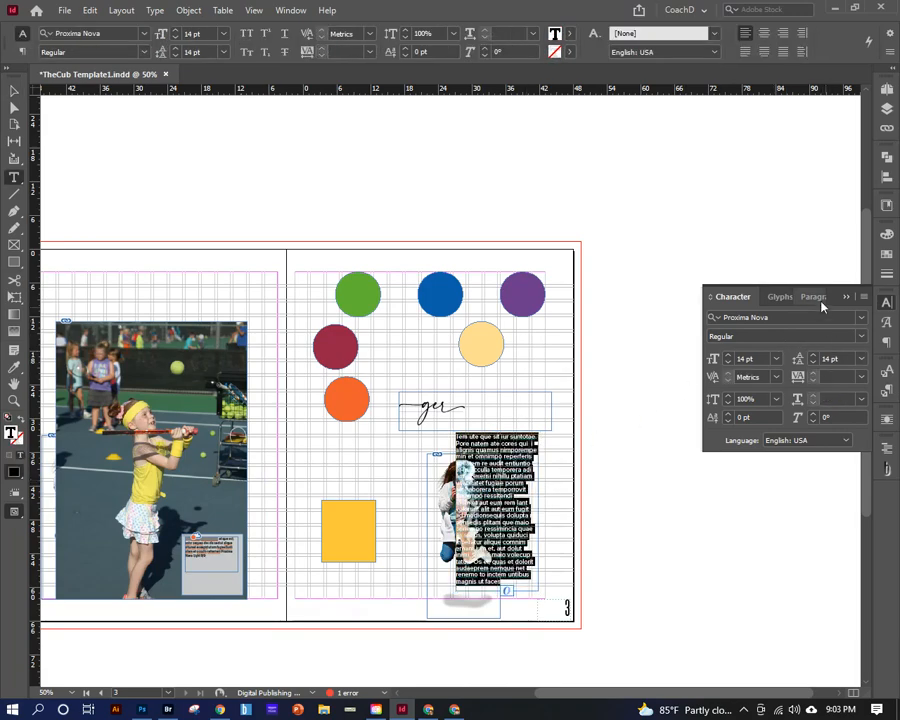
pyautogui.click(812, 297)
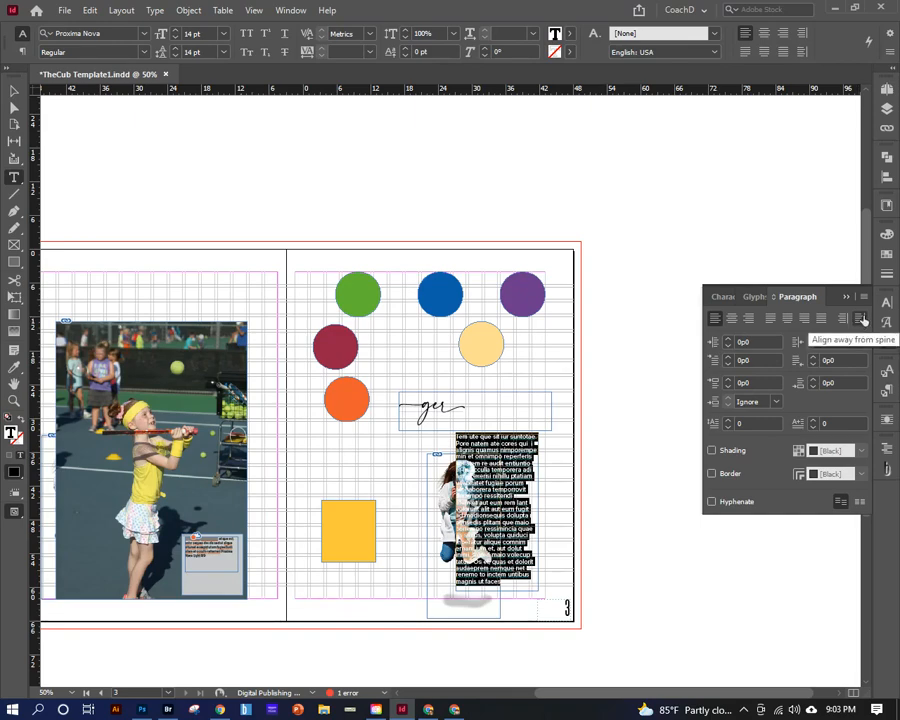
pyautogui.click(862, 319)
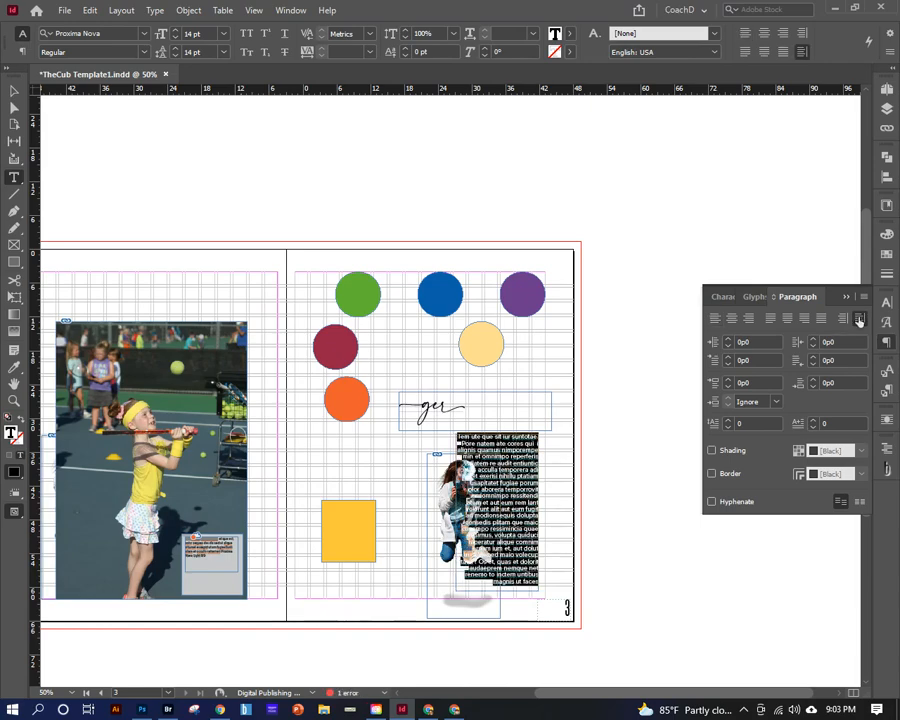
pyautogui.click(843, 319)
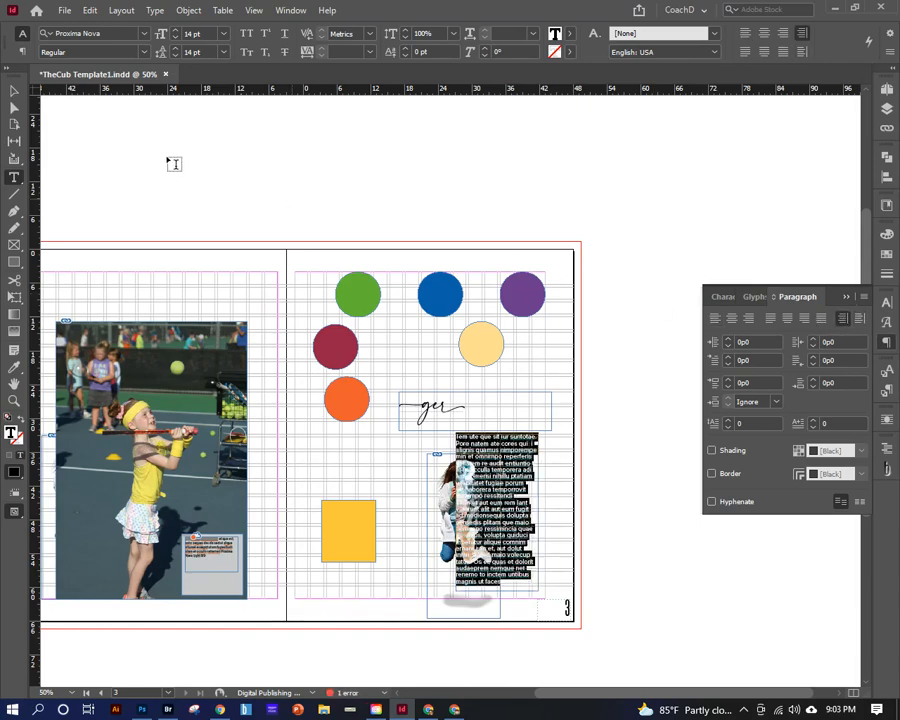
pyautogui.press('Escape')
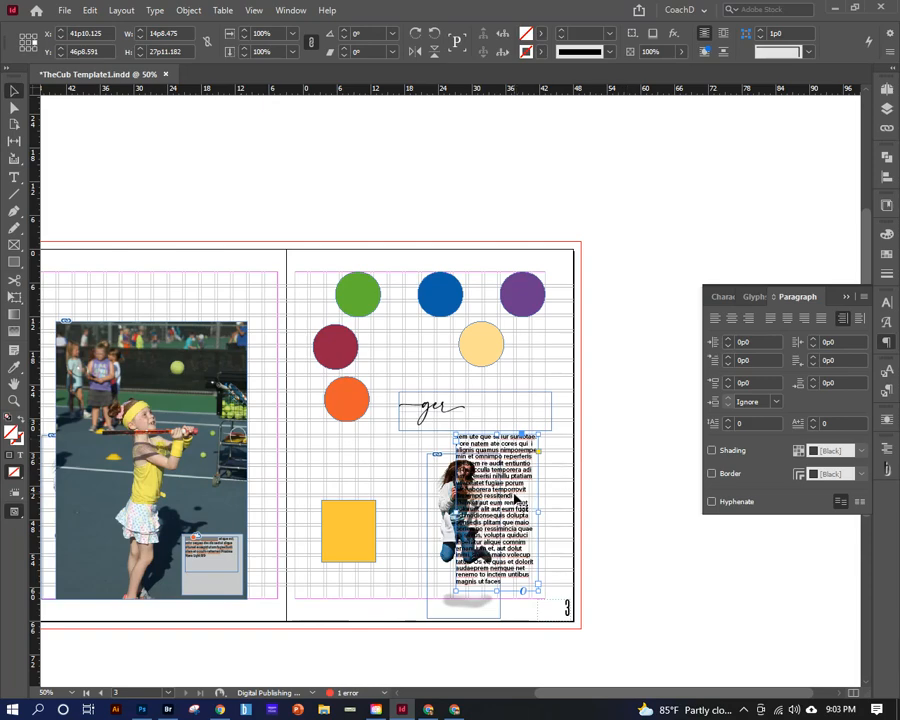
# Step: Move the body text frame over the tennis photo on the facing page and back onto page 3, overlapping the jumping girl's cutout
pyautogui.moveTo(517, 498); pyautogui.dragTo(176, 329)
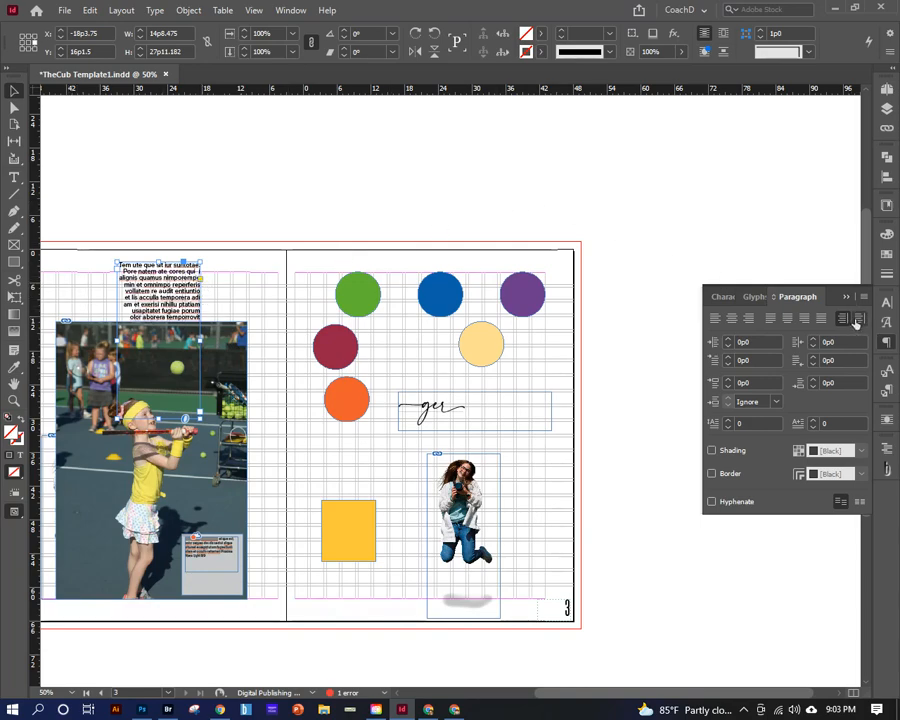
pyautogui.click(613, 193)
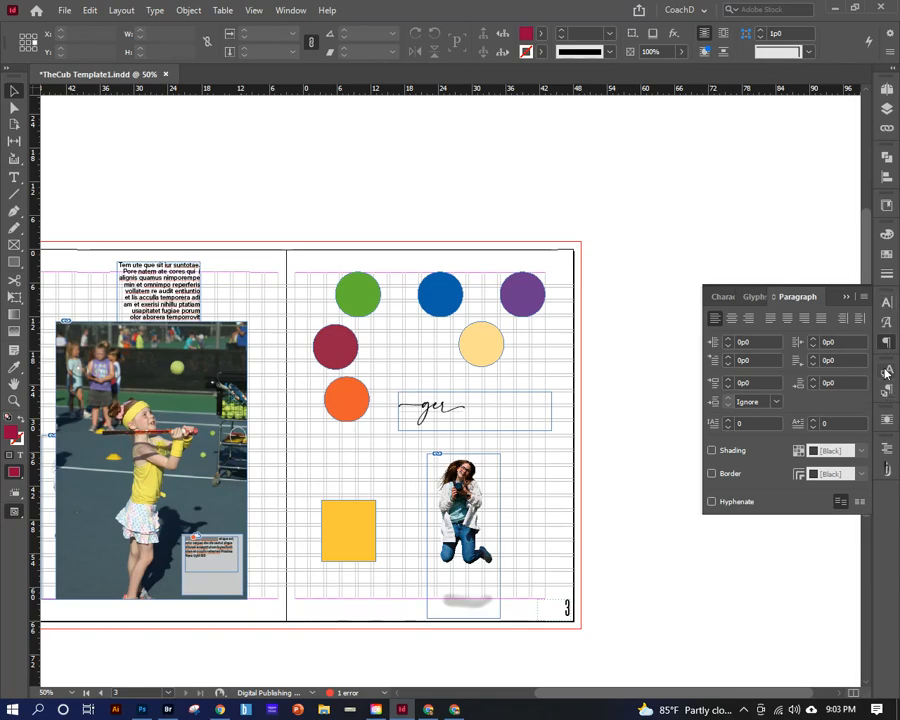
pyautogui.click(846, 298)
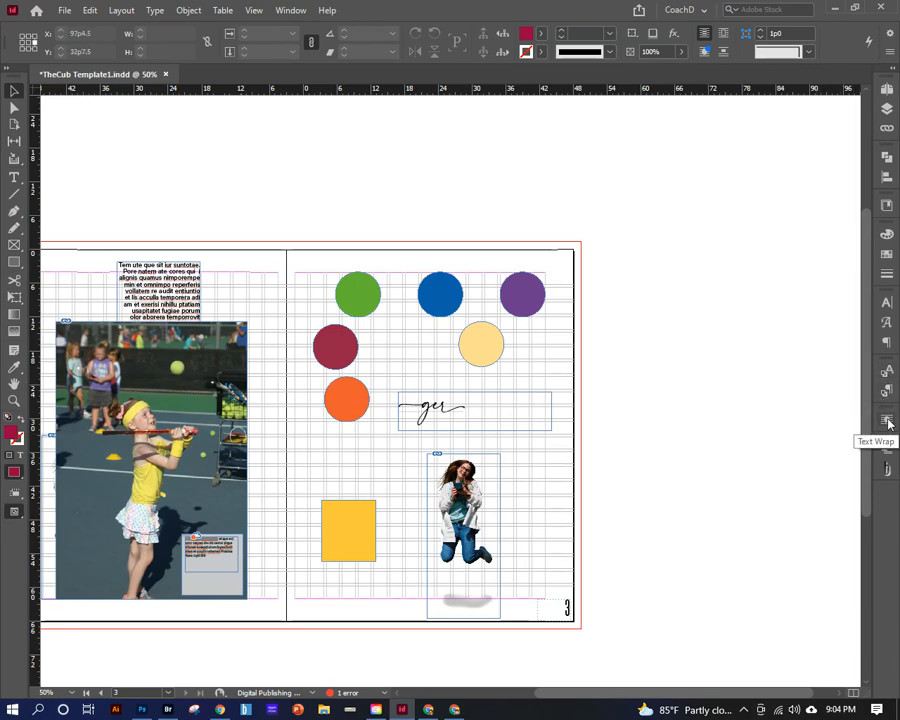
pyautogui.moveTo(198, 313); pyautogui.dragTo(539, 511)
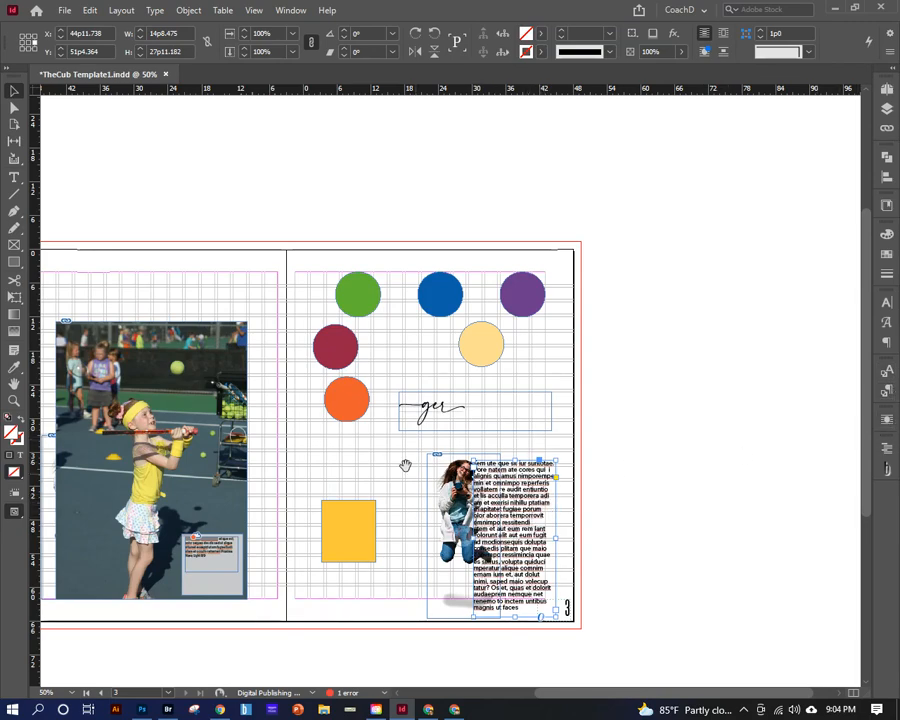
# Step: Wrap the body text around the object shape of the jumping girl's cutout photo and dismiss the feature tip
pyautogui.moveTo(579, 609); pyautogui.dragTo(603, 638)
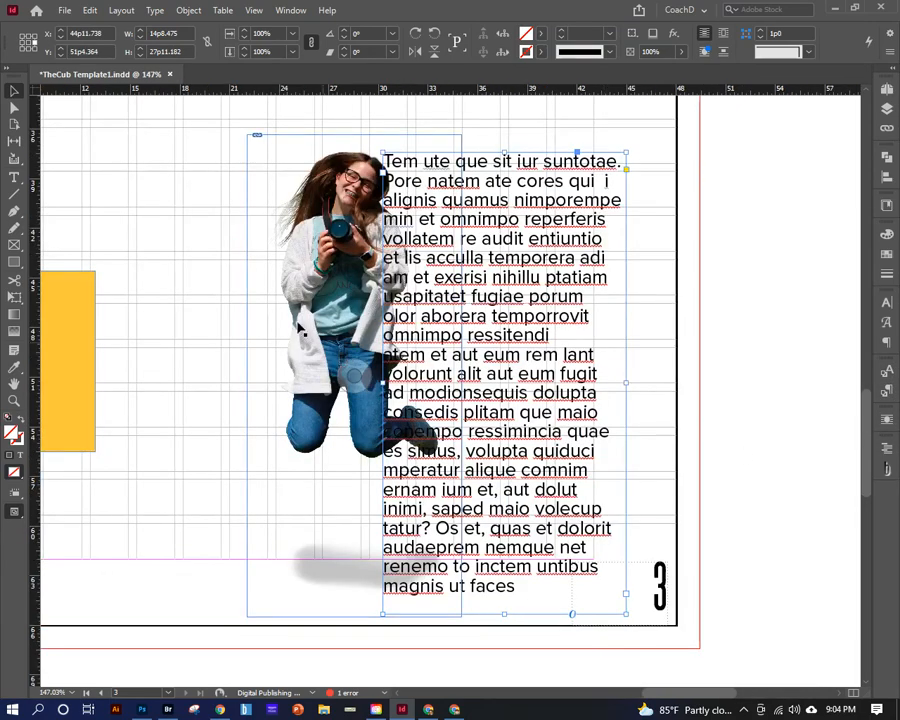
pyautogui.click(332, 284)
pyautogui.click(356, 364)
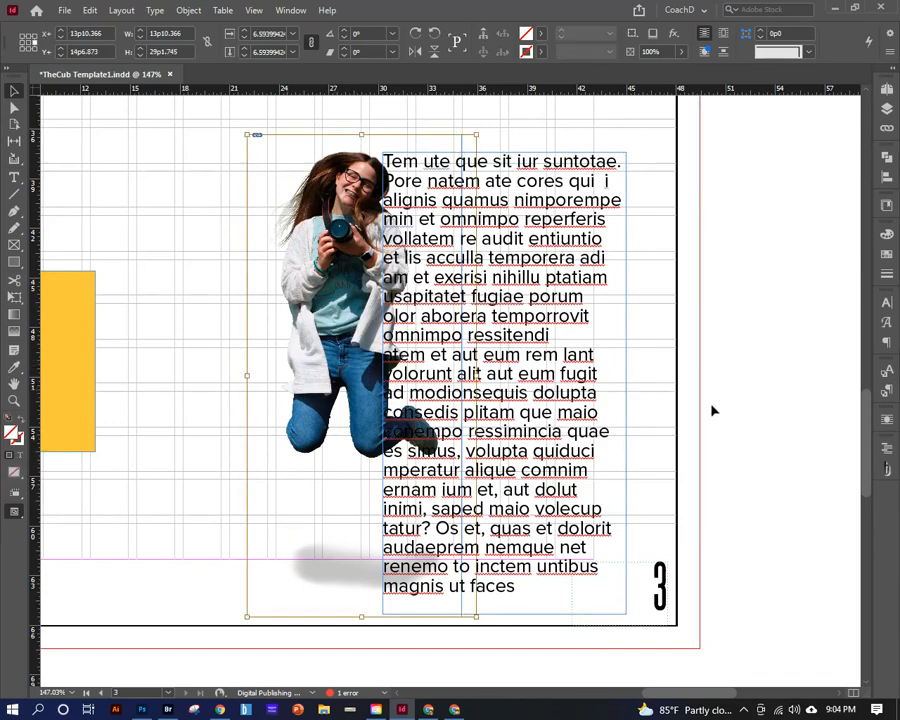
pyautogui.click(885, 421)
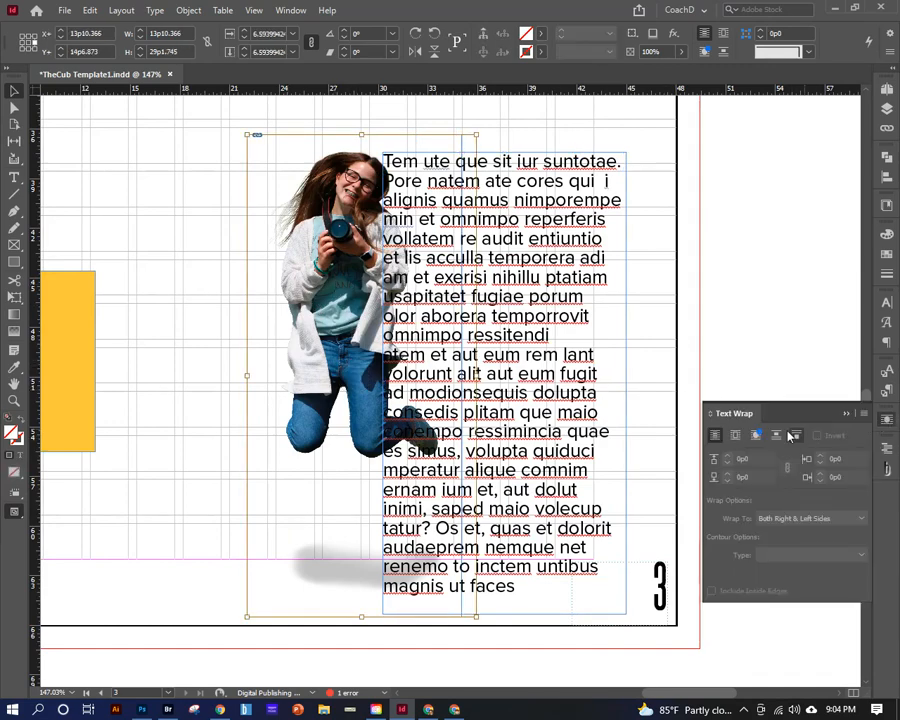
pyautogui.click(757, 437)
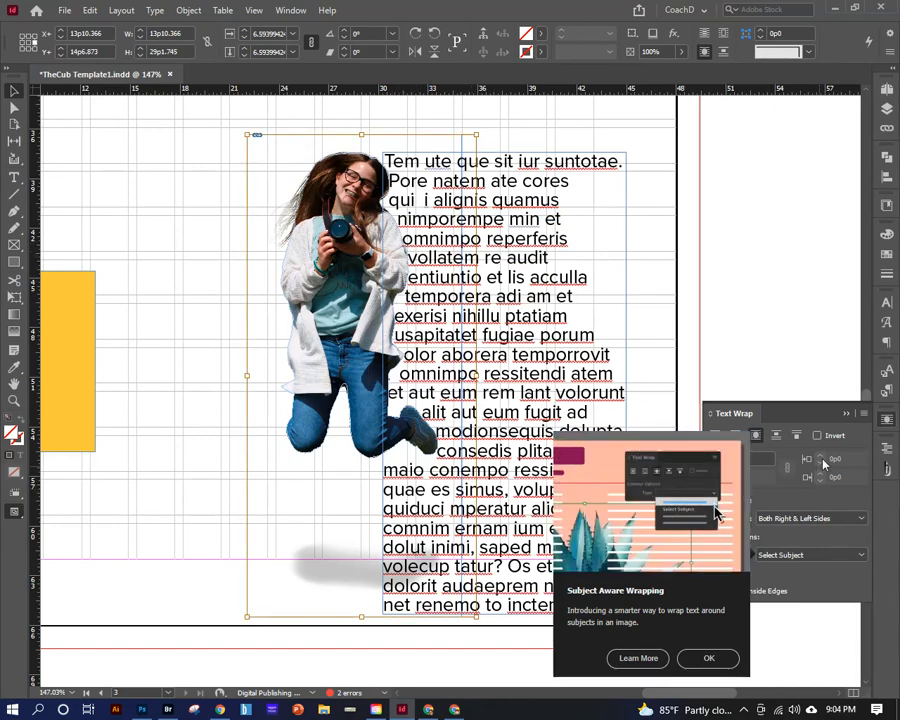
pyautogui.click(708, 658)
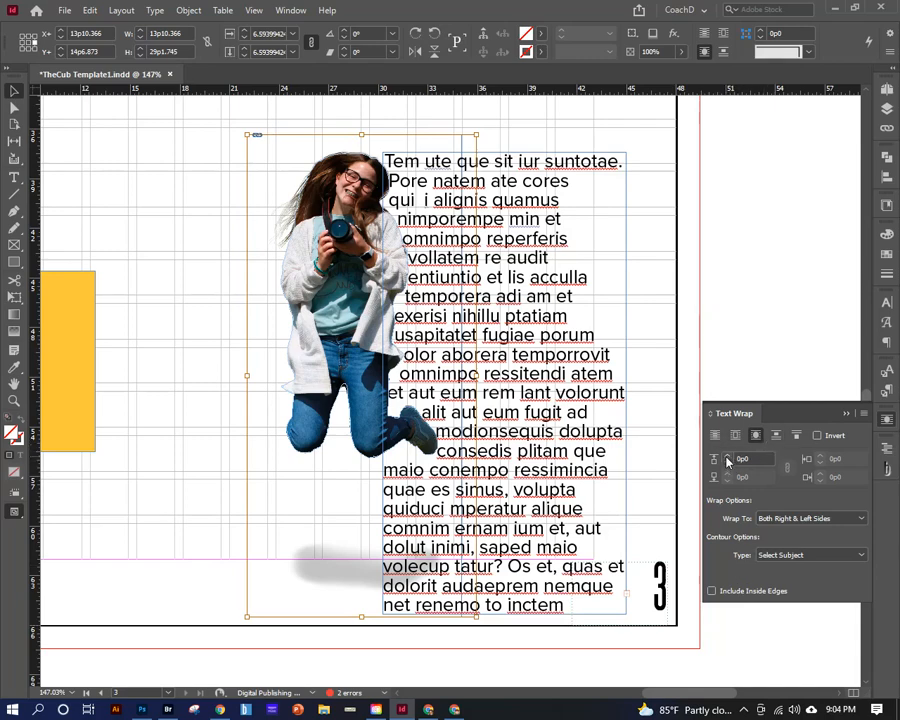
# Step: Set the cutout photo's text wrap offset to 0p6 and deselect the photo
pyautogui.click(728, 456)
pyautogui.click(728, 456)
pyautogui.click(728, 456)
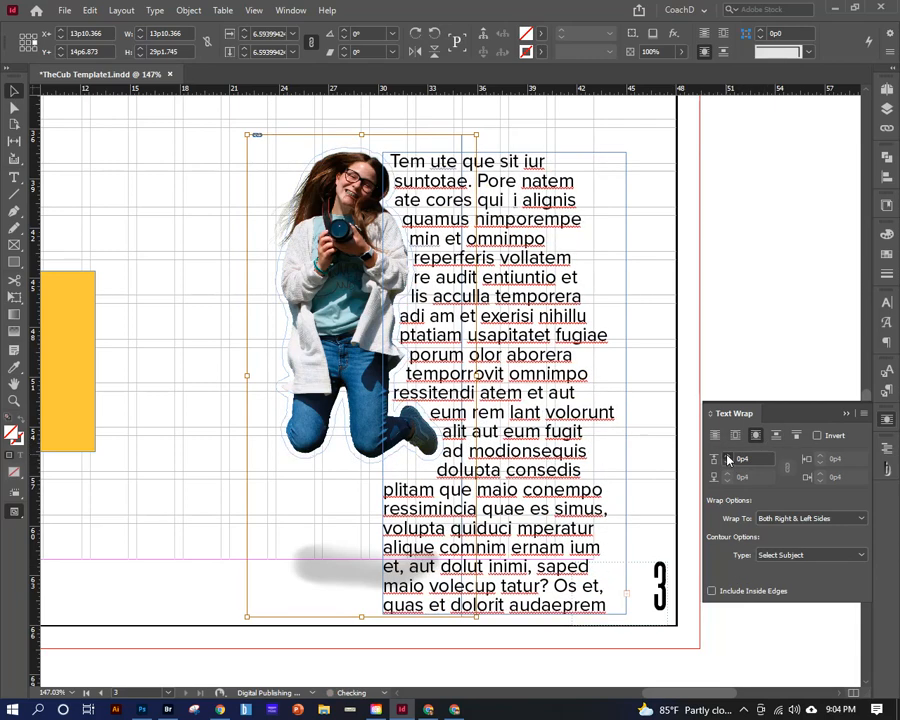
pyautogui.click(728, 456)
pyautogui.click(728, 456)
pyautogui.click(728, 456)
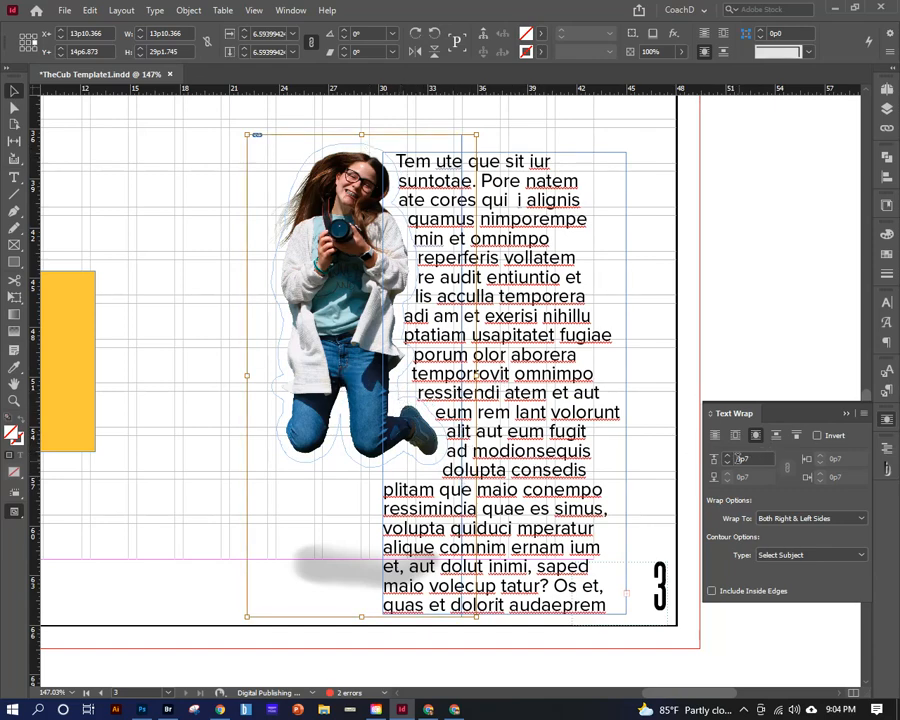
pyautogui.click(728, 456)
pyautogui.click(728, 464)
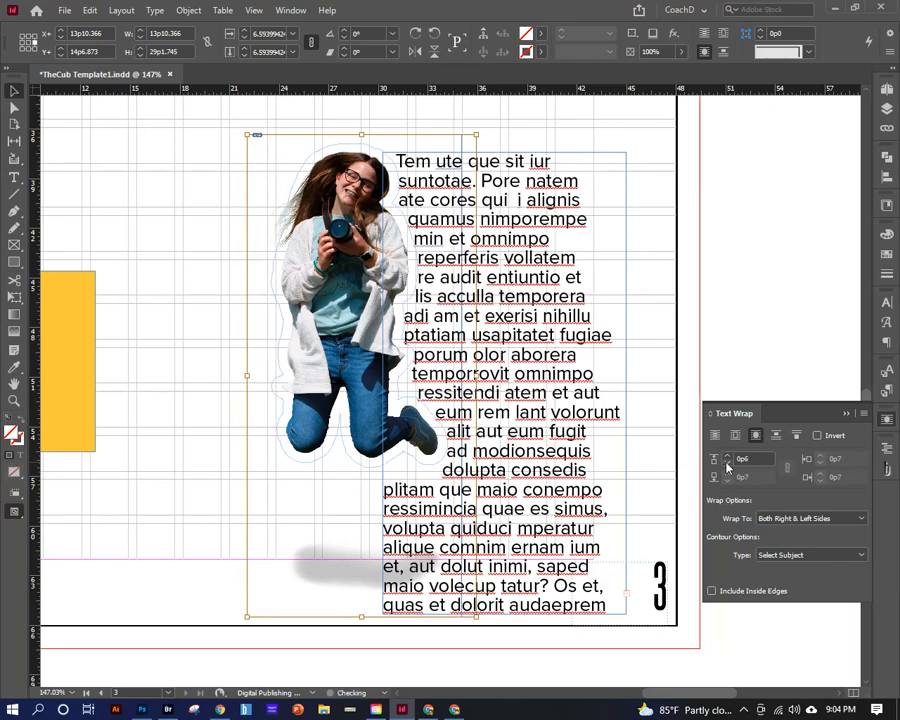
pyautogui.click(728, 464)
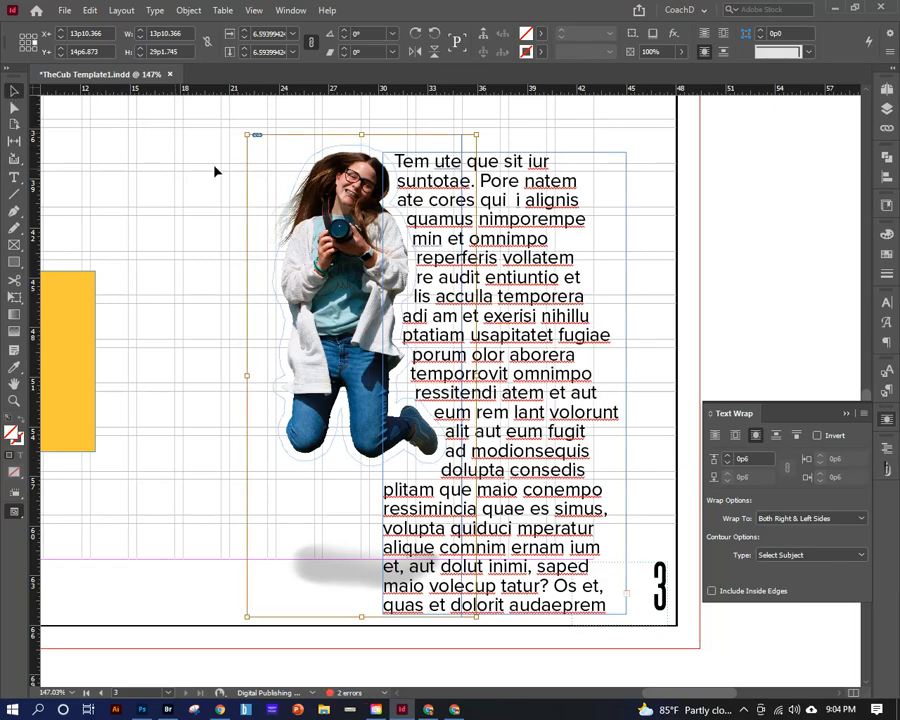
pyautogui.click(711, 299)
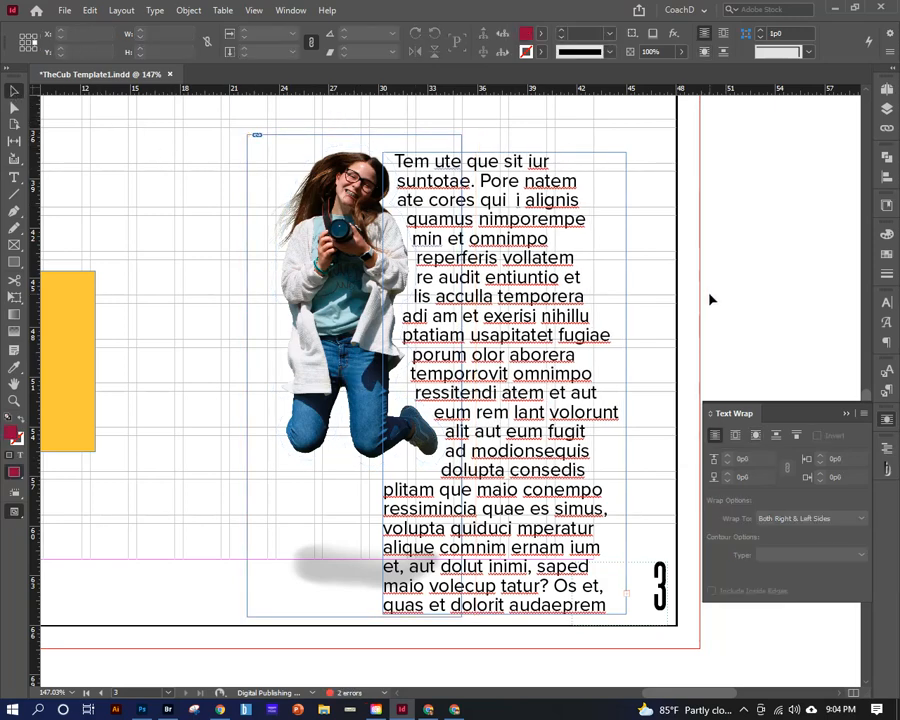
# Step: Preview the page without guides and move the jumping girl's cutout further into the body text, to X 38p6, then deselect it
pyautogui.press('w')
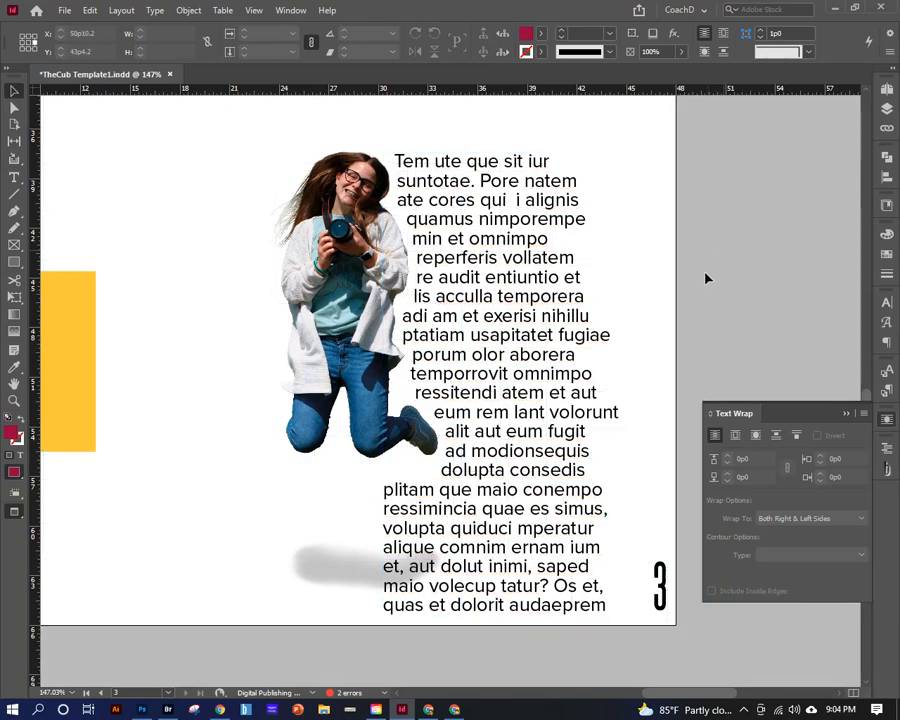
pyautogui.click(332, 253)
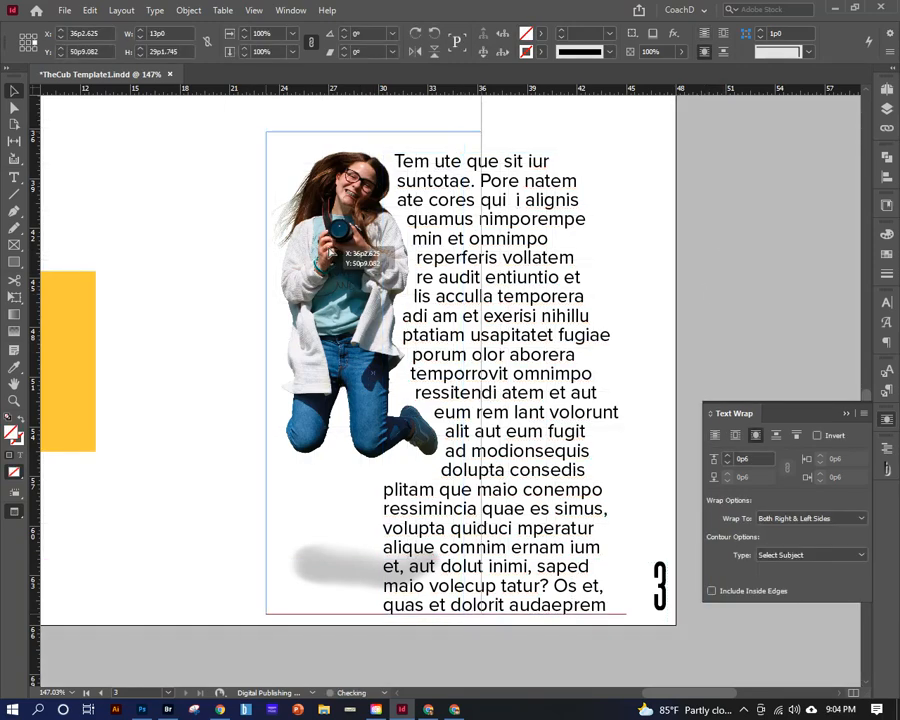
pyautogui.moveTo(331, 253); pyautogui.dragTo(386, 289)
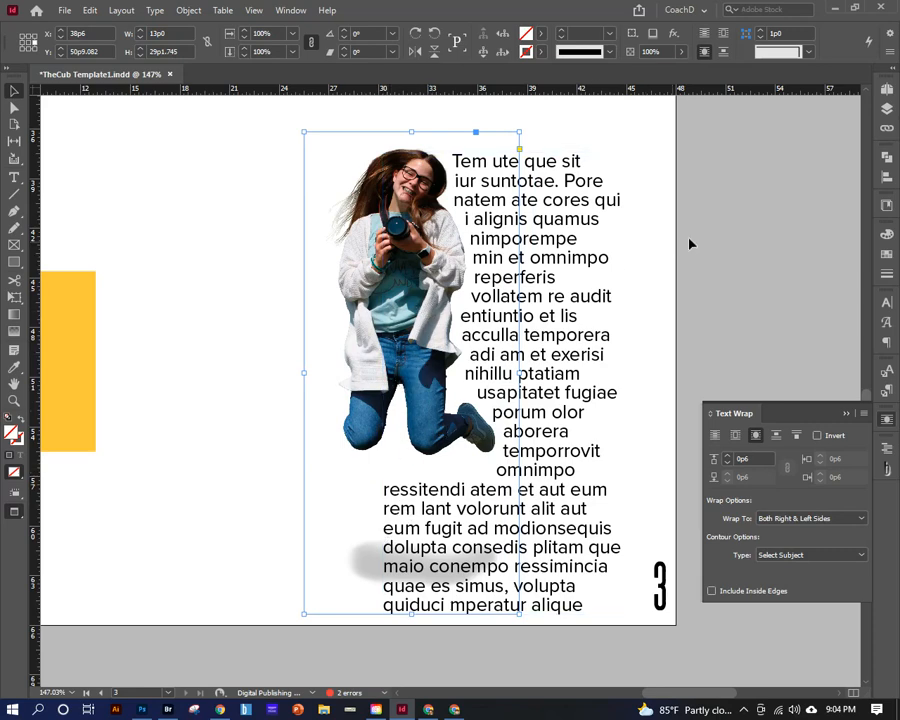
pyautogui.click(450, 256)
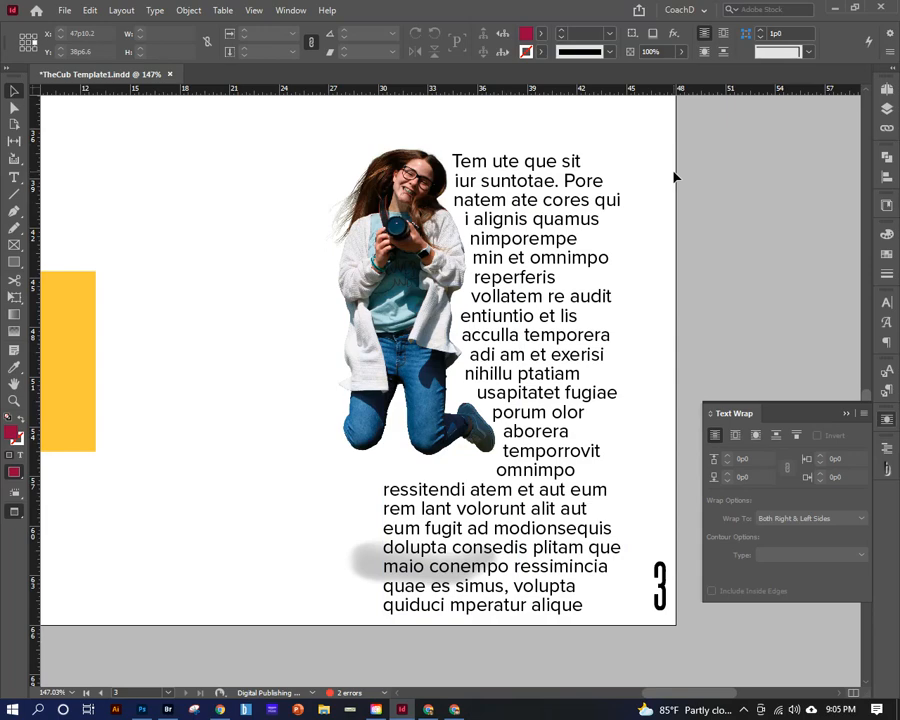
# Step: Fit the whole two-page spread in view and collapse the Text Wrap panel
pyautogui.hotkey('ctrl', 'alt', '0')
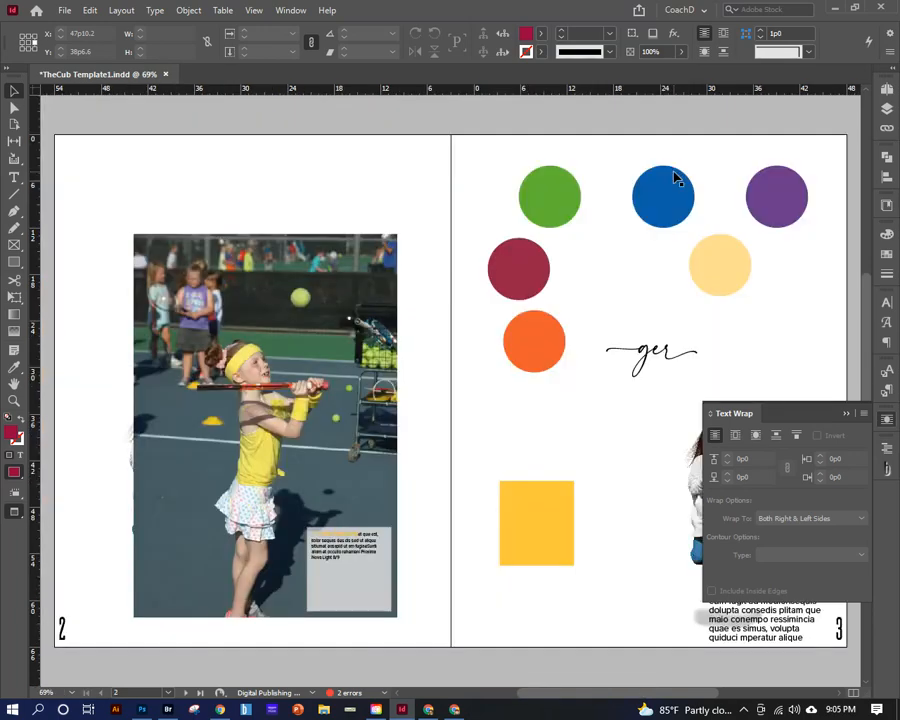
pyautogui.click(850, 412)
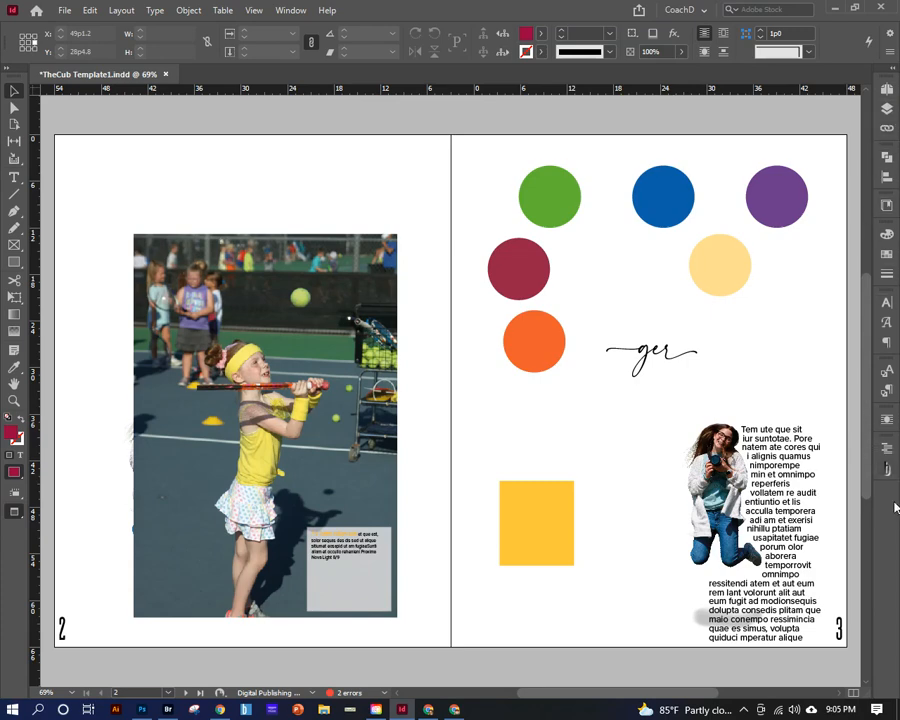